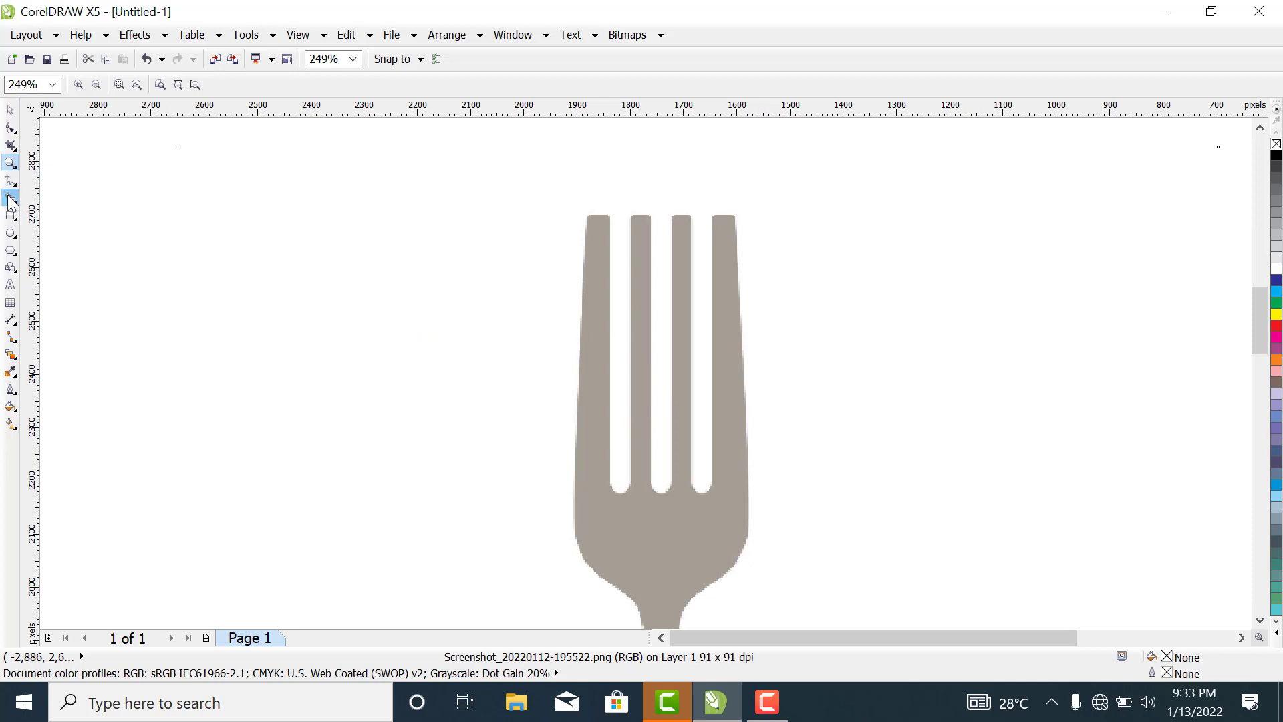
Activate the Freehand tool and set the default outline width for new graphic objects to 8 px.
left_click(8, 181)
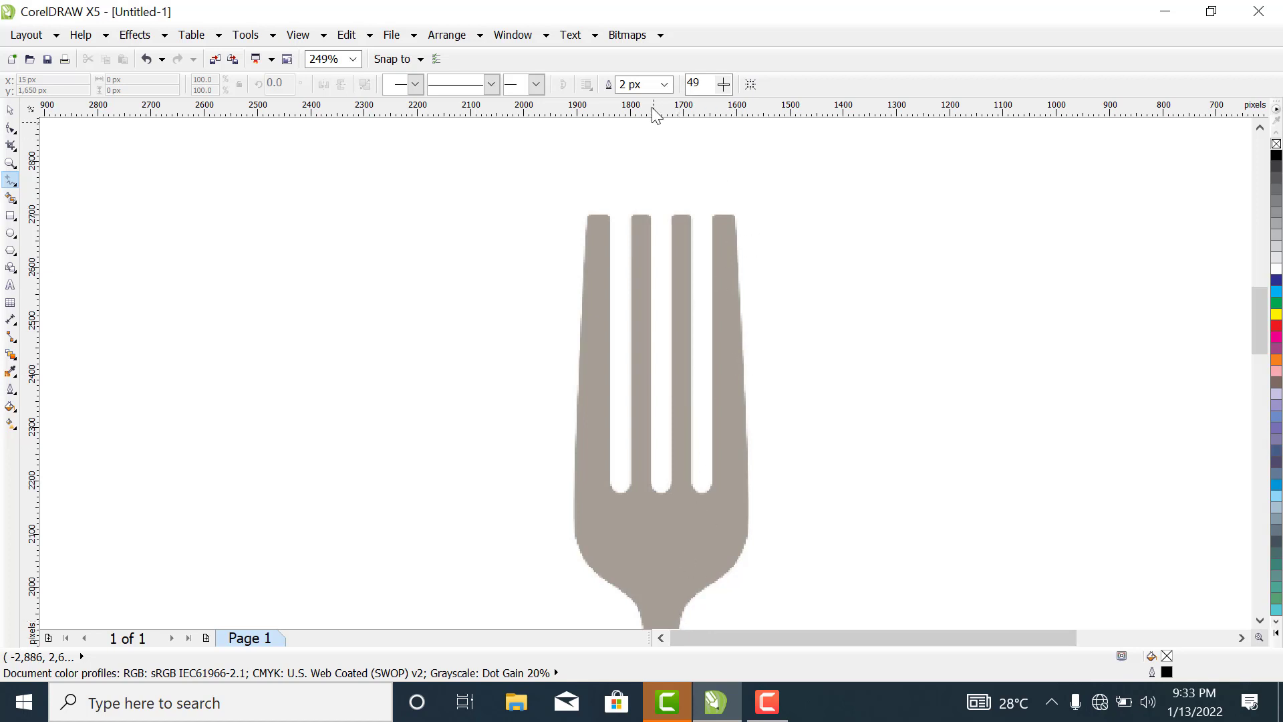
left_click(664, 85)
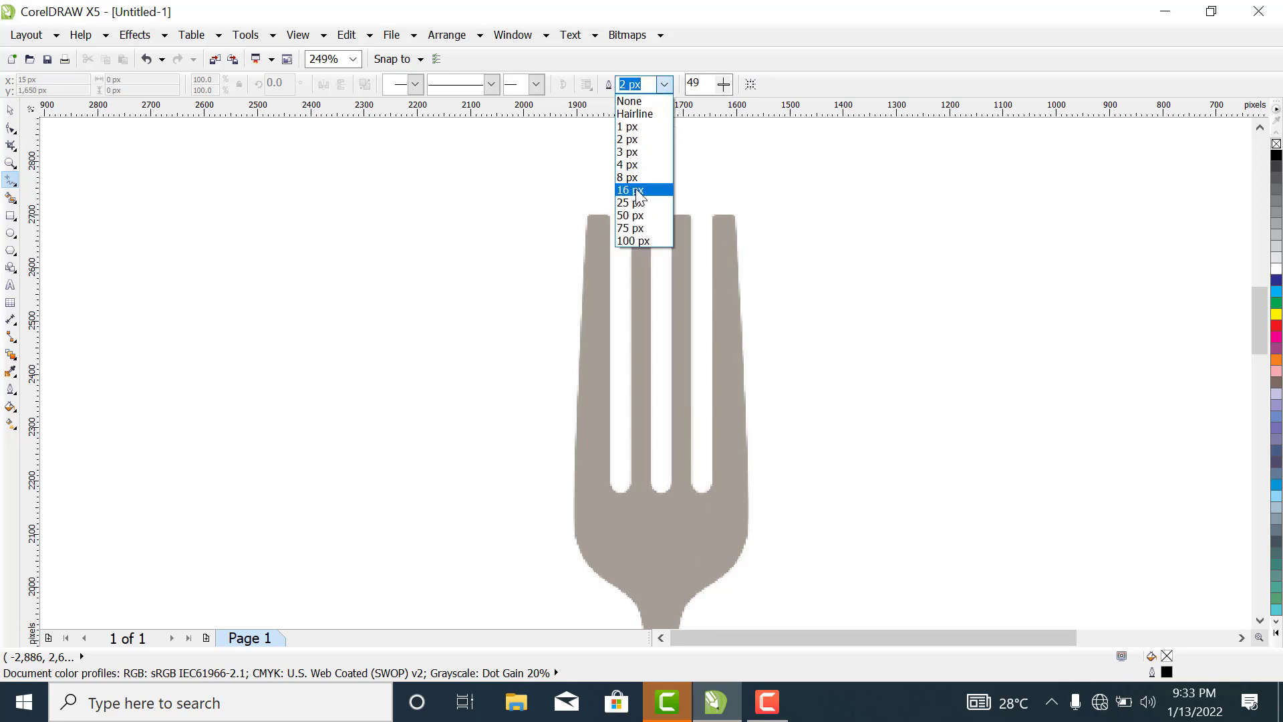
left_click(633, 178)
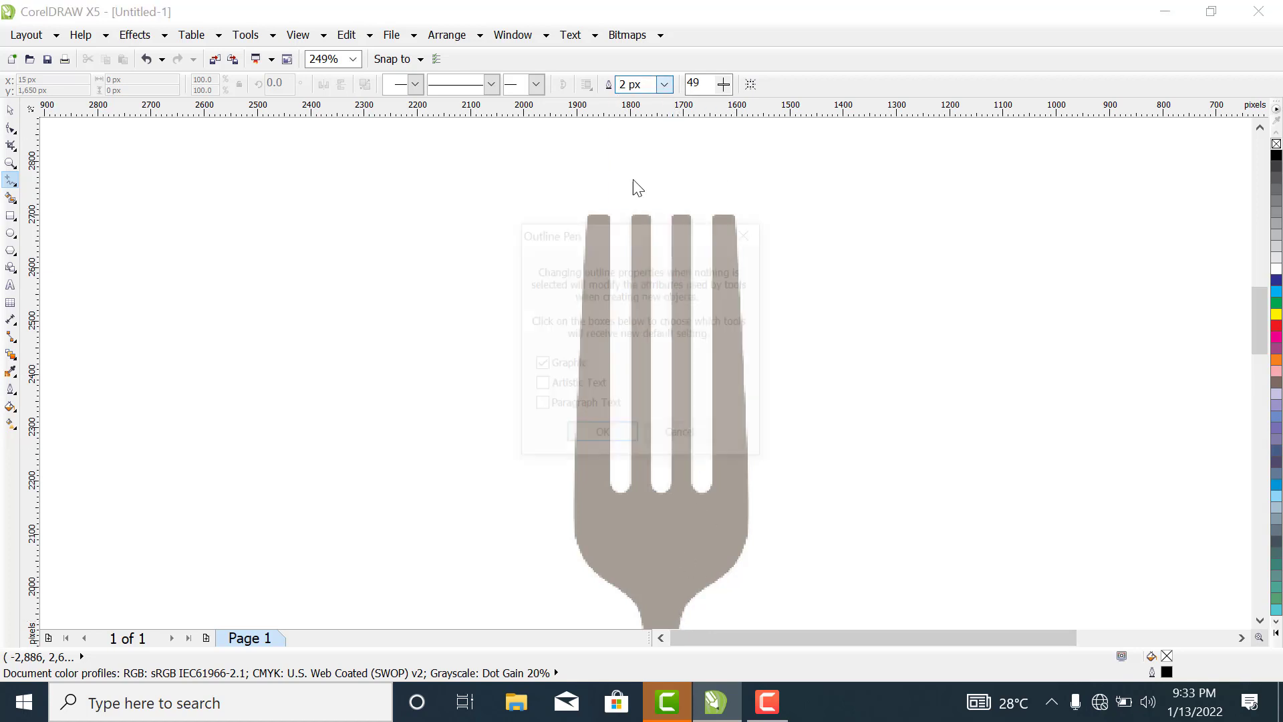
left_click(620, 434)
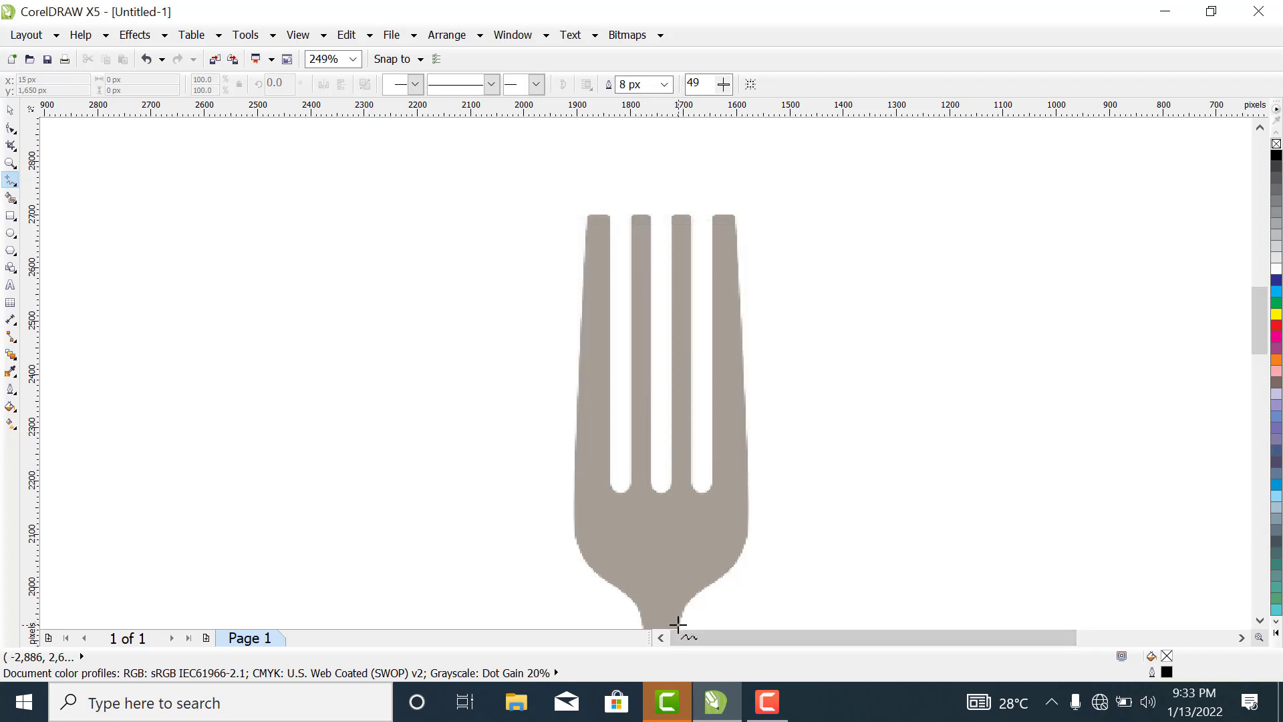
Trace connected straight segments from the neck's right side to the rightmost tine's tip, around the adjacent gap, and up to the next tine's tip.
left_click(677, 623)
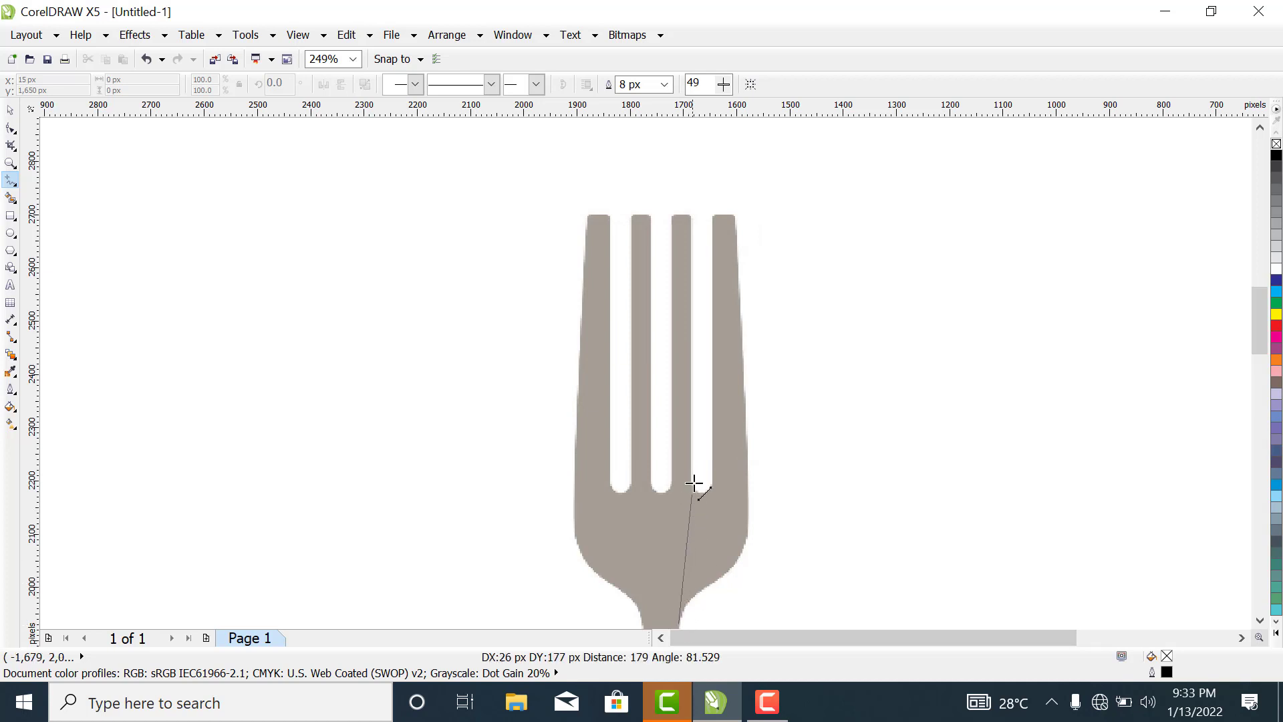
left_click(728, 217)
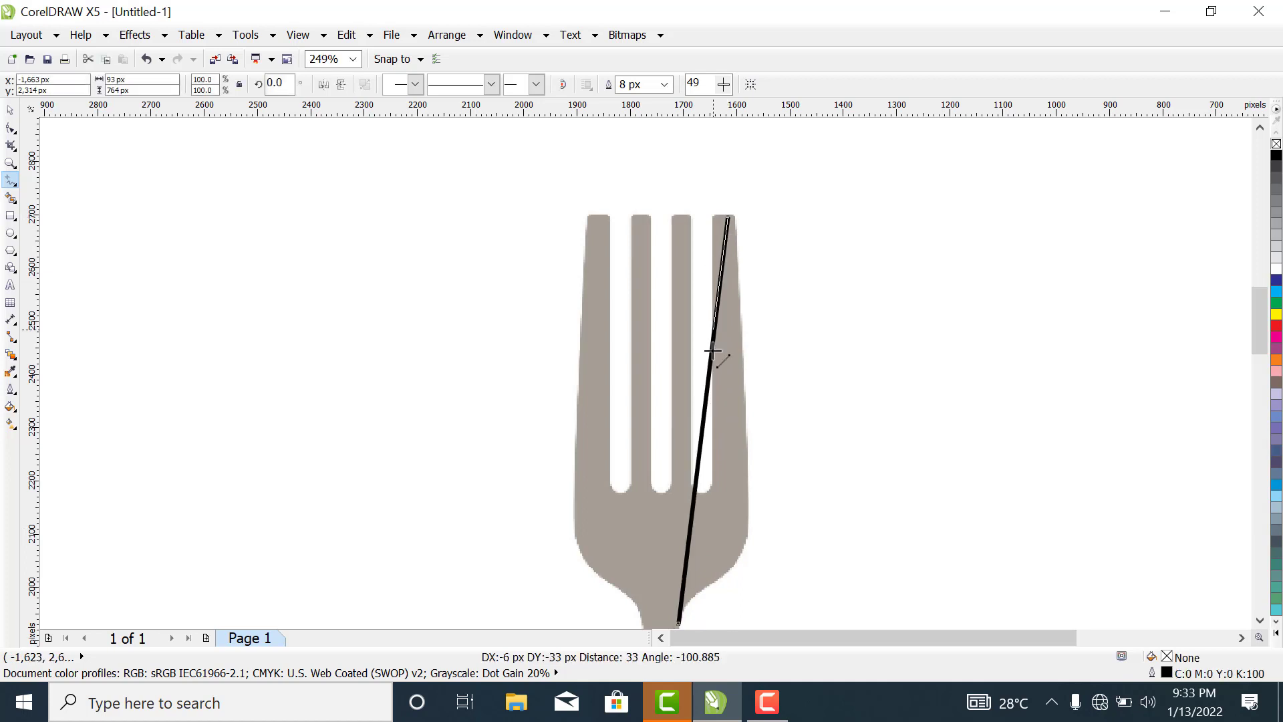
double_click(711, 491)
left_click(711, 492)
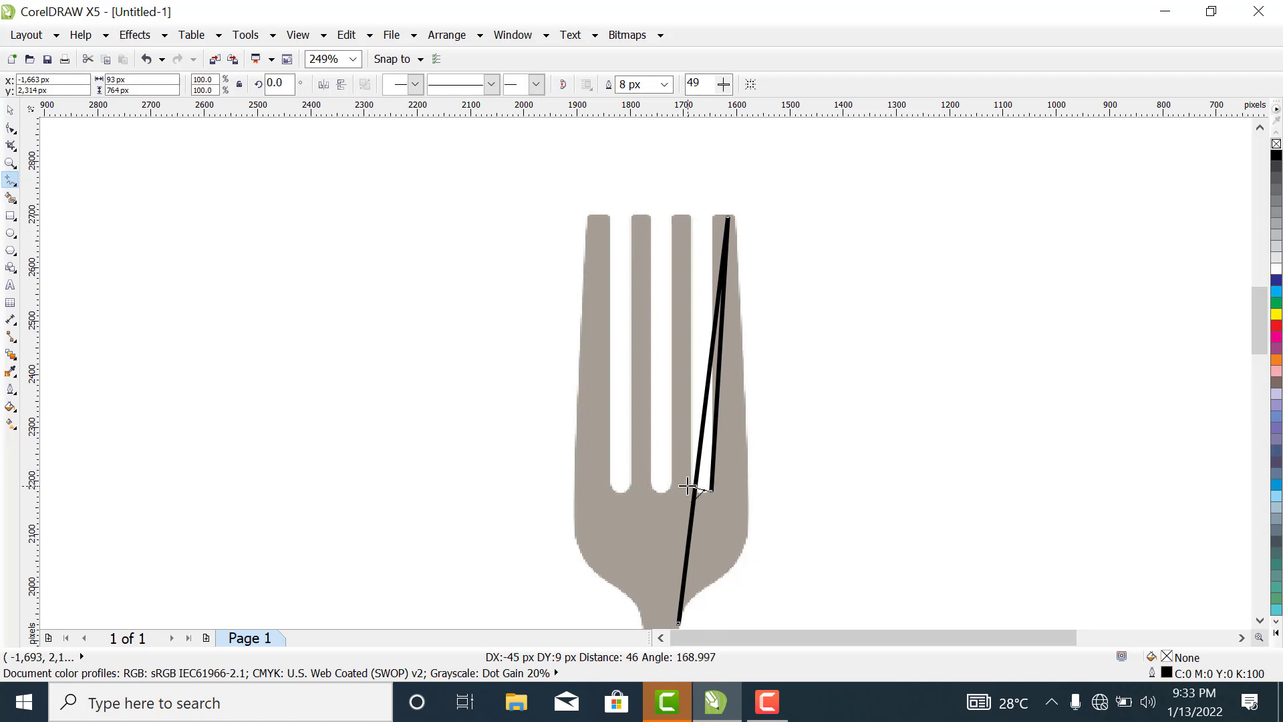
double_click(687, 486)
left_click(687, 485)
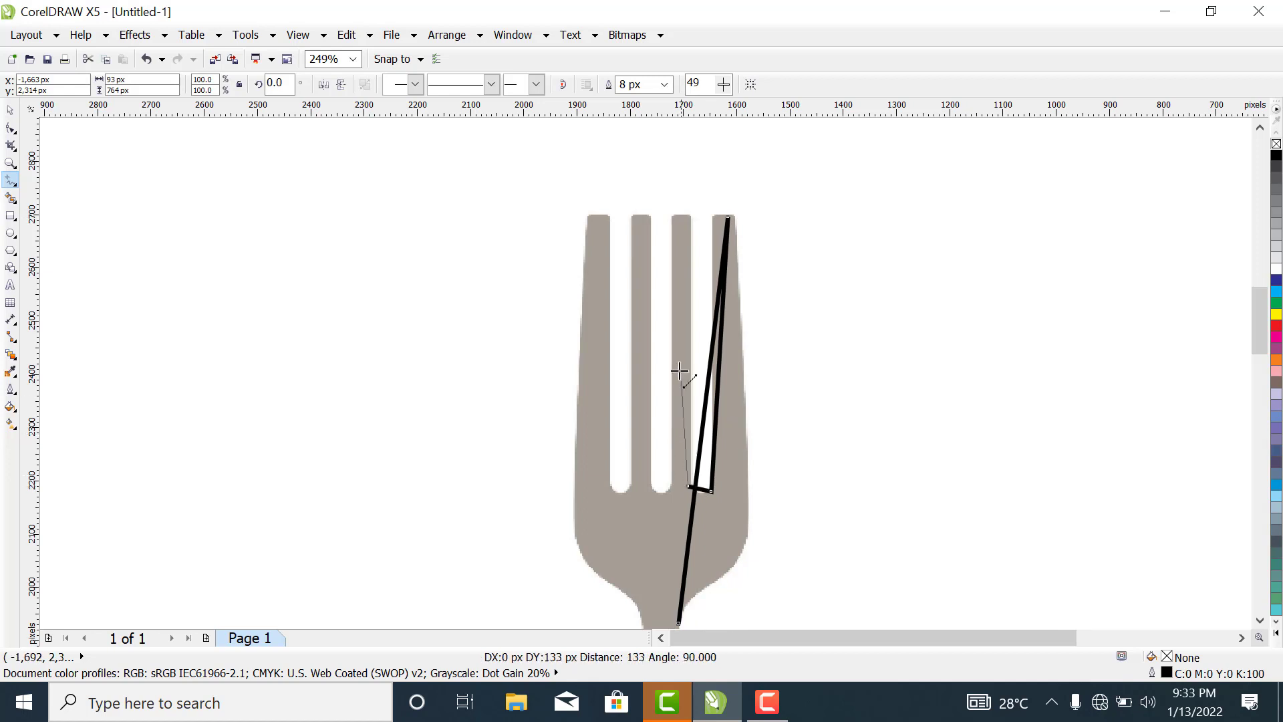
double_click(680, 216)
left_click(680, 217)
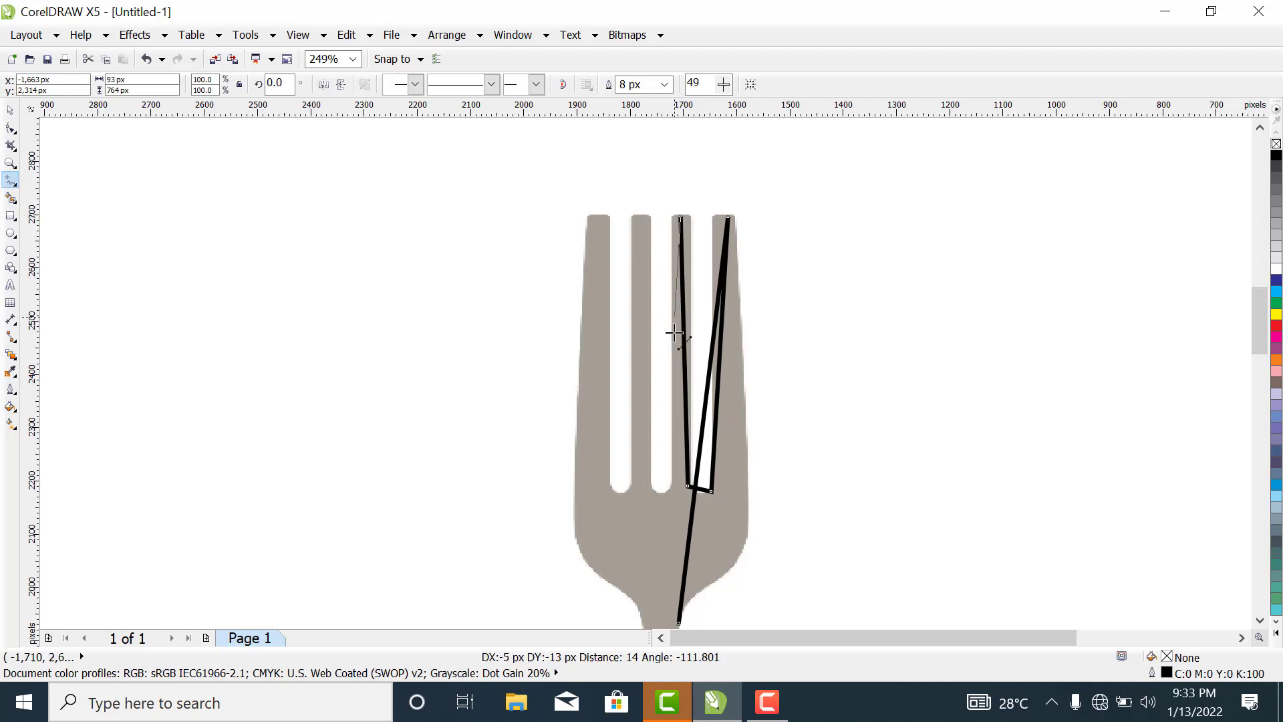
Continue the outline around the middle and left gaps and the remaining two tine tips, ending at the left side of the neck.
left_click(672, 487)
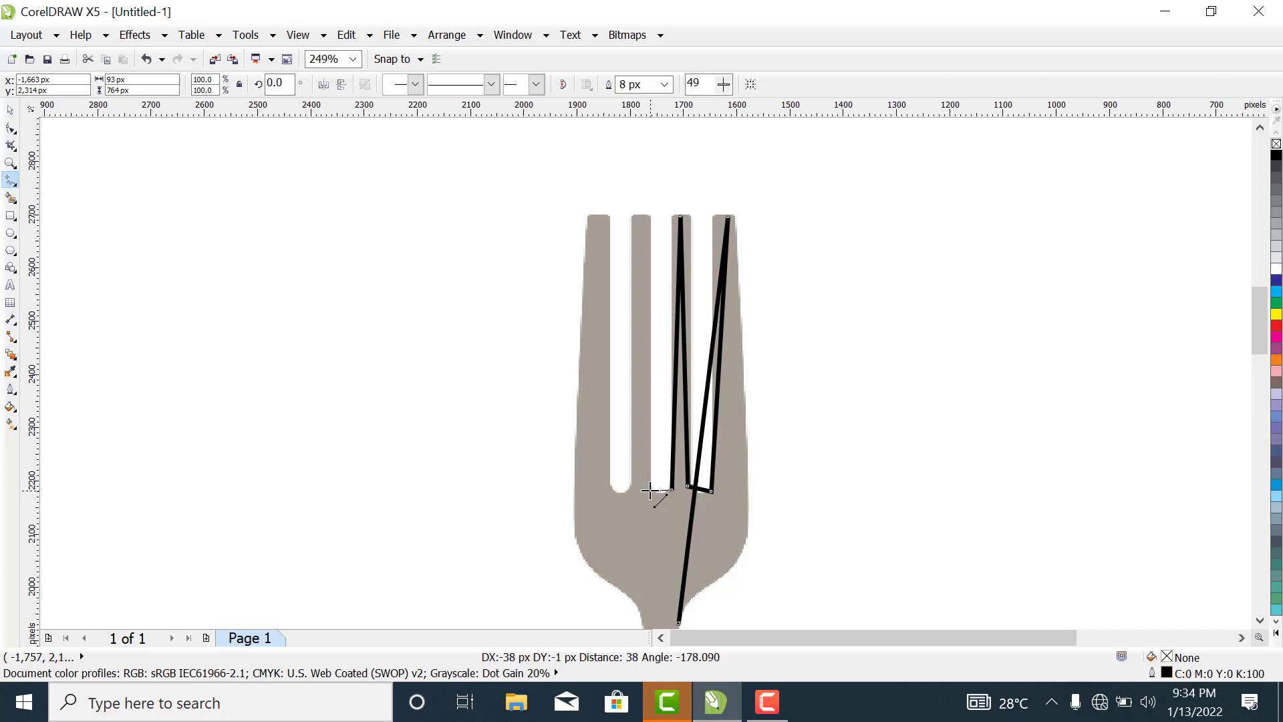
left_click(651, 491)
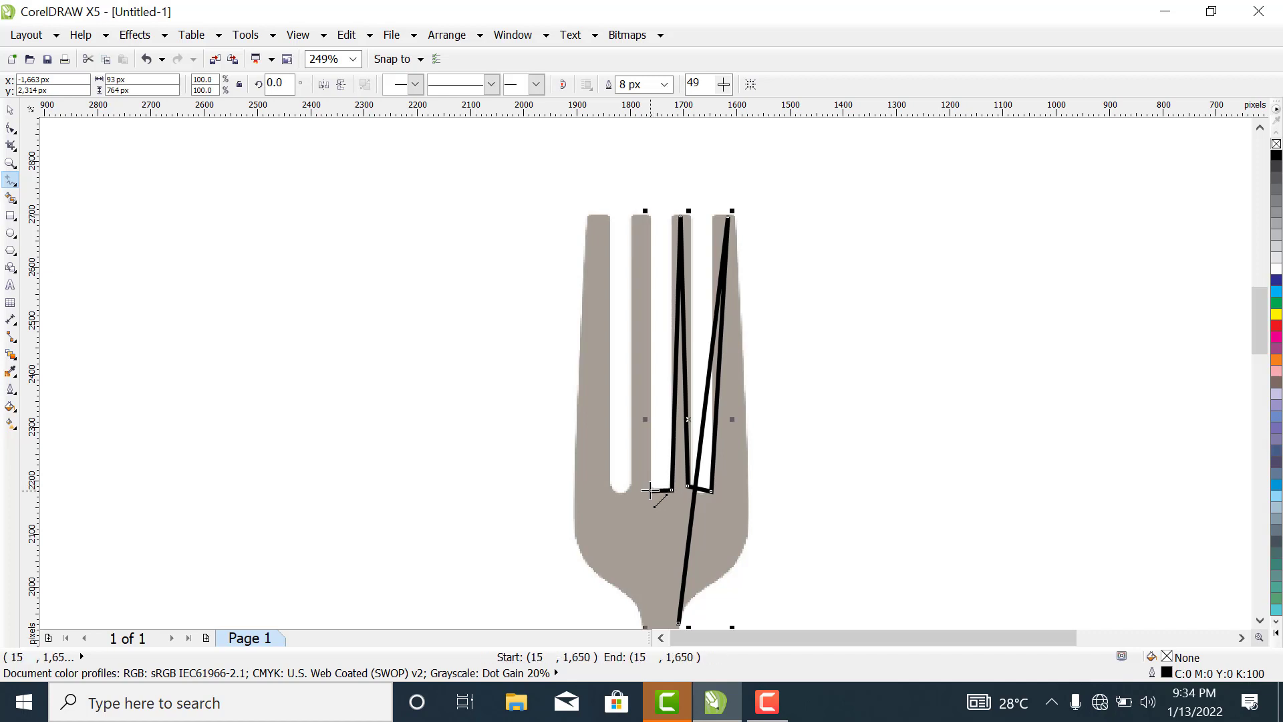
left_click(639, 215)
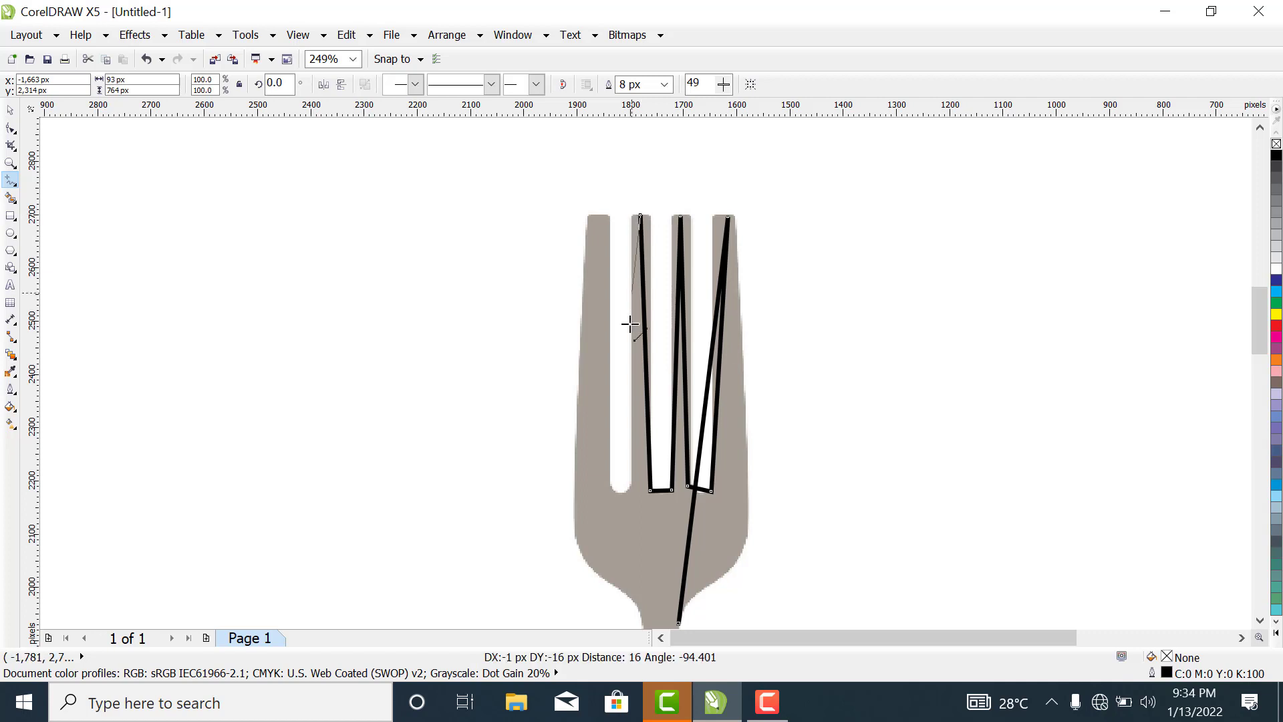
left_click(632, 491)
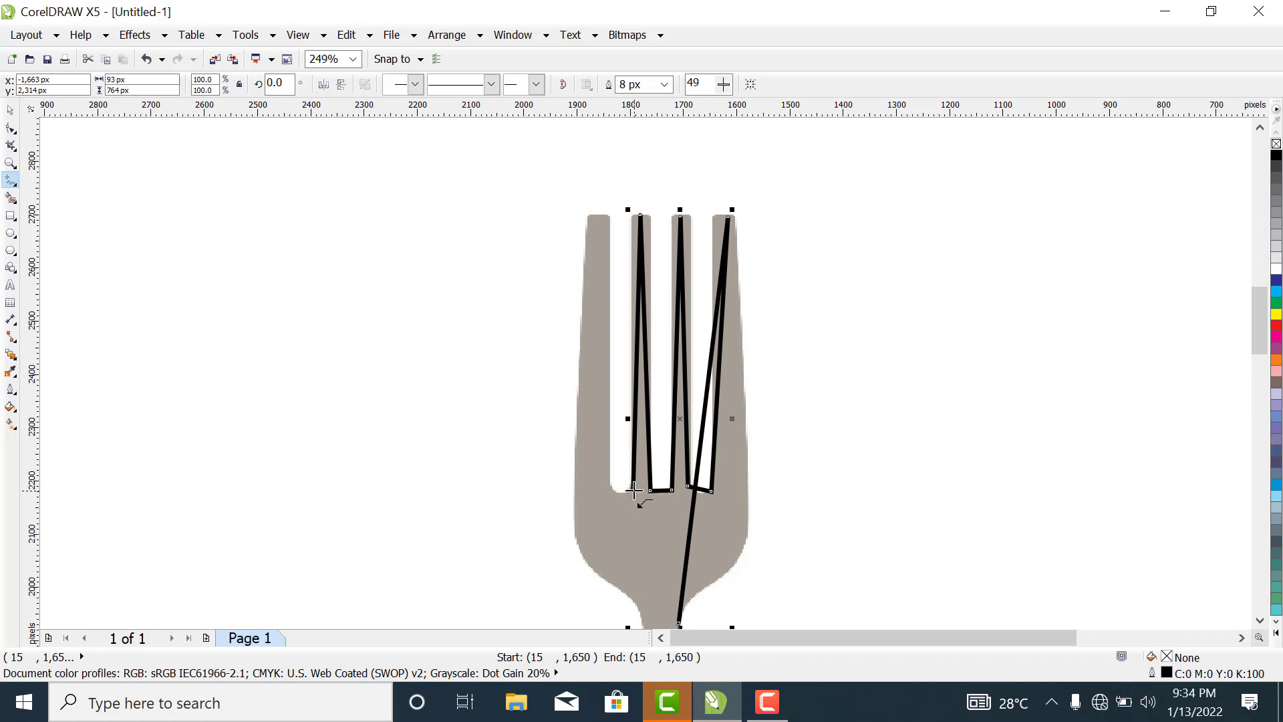
left_click(634, 491)
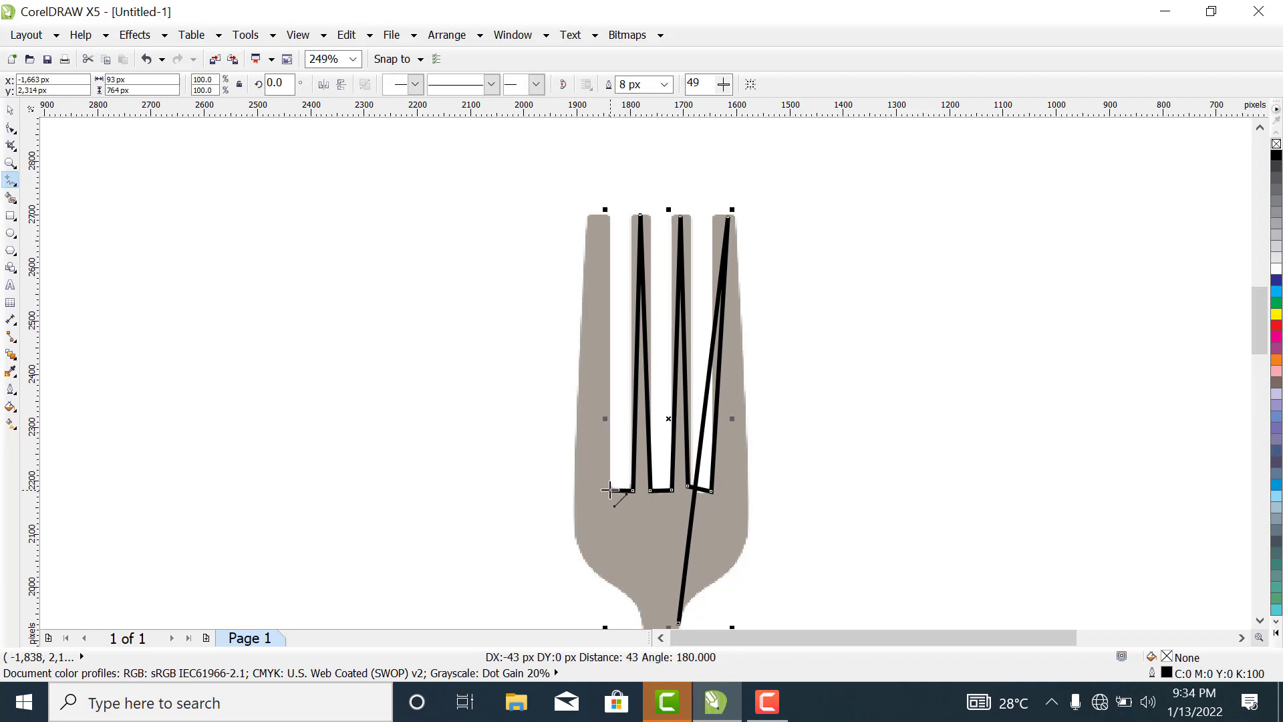
left_click(609, 490)
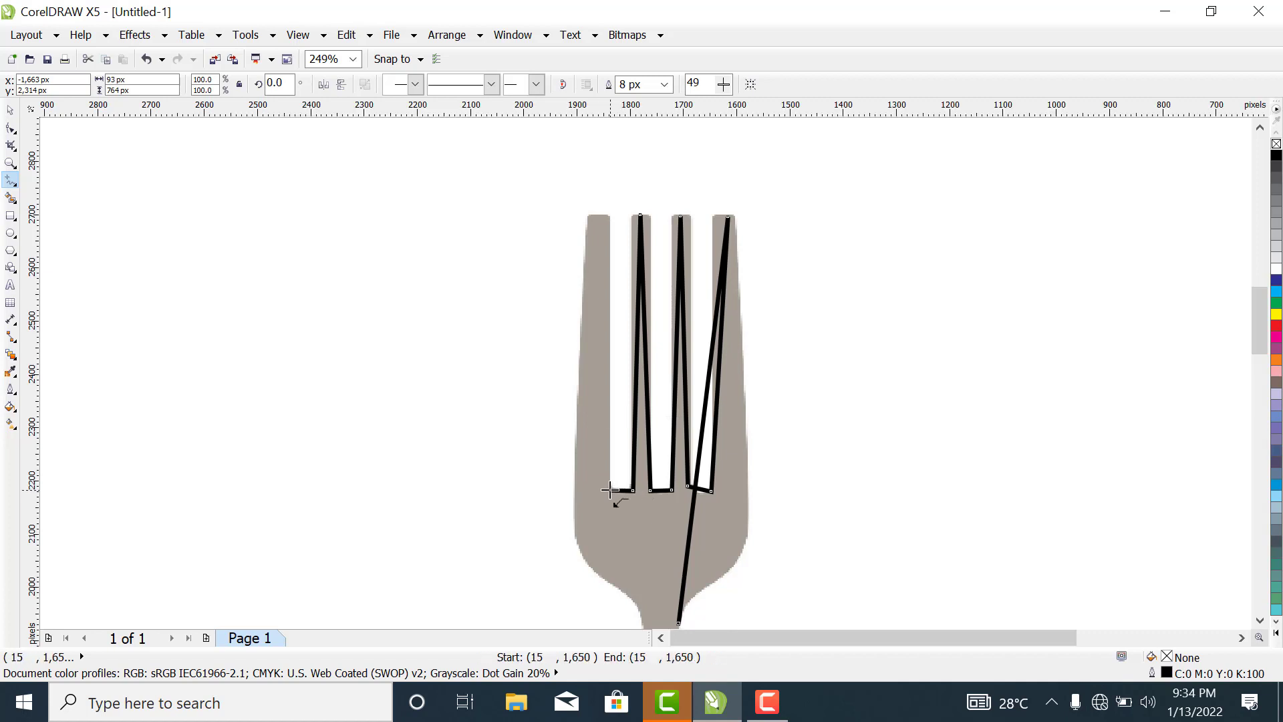
left_click(595, 217)
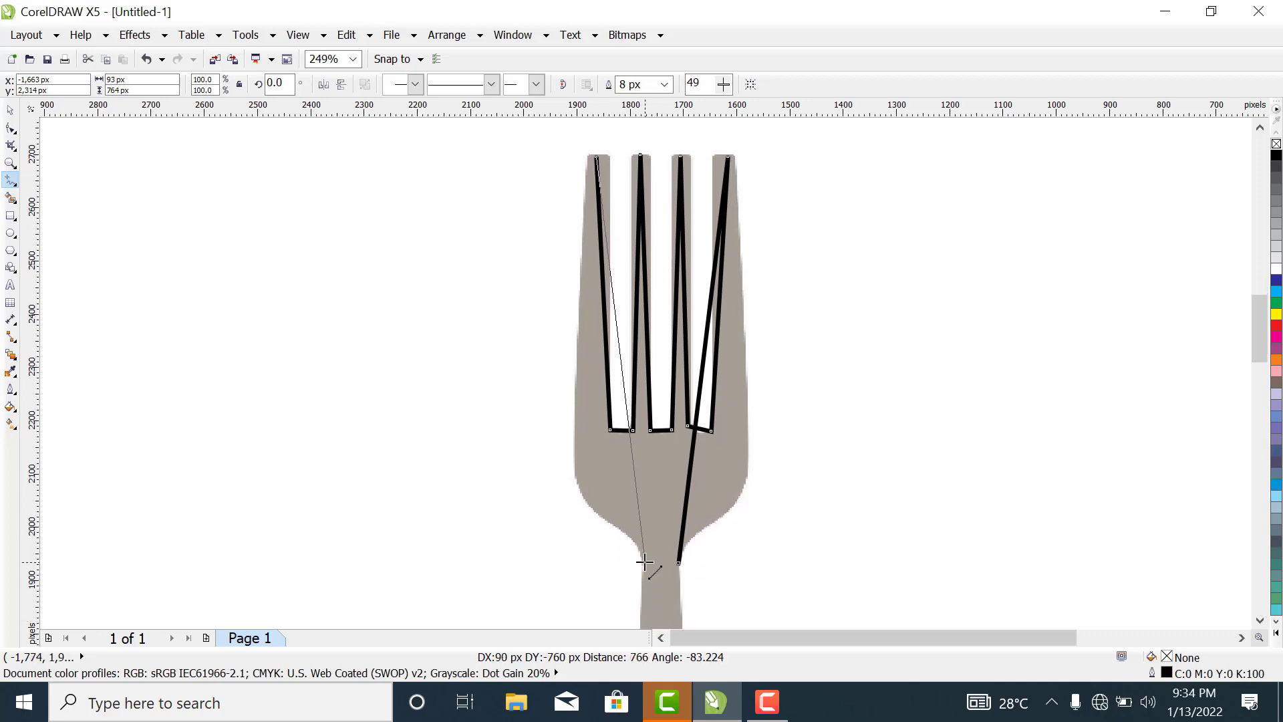
left_click(645, 561)
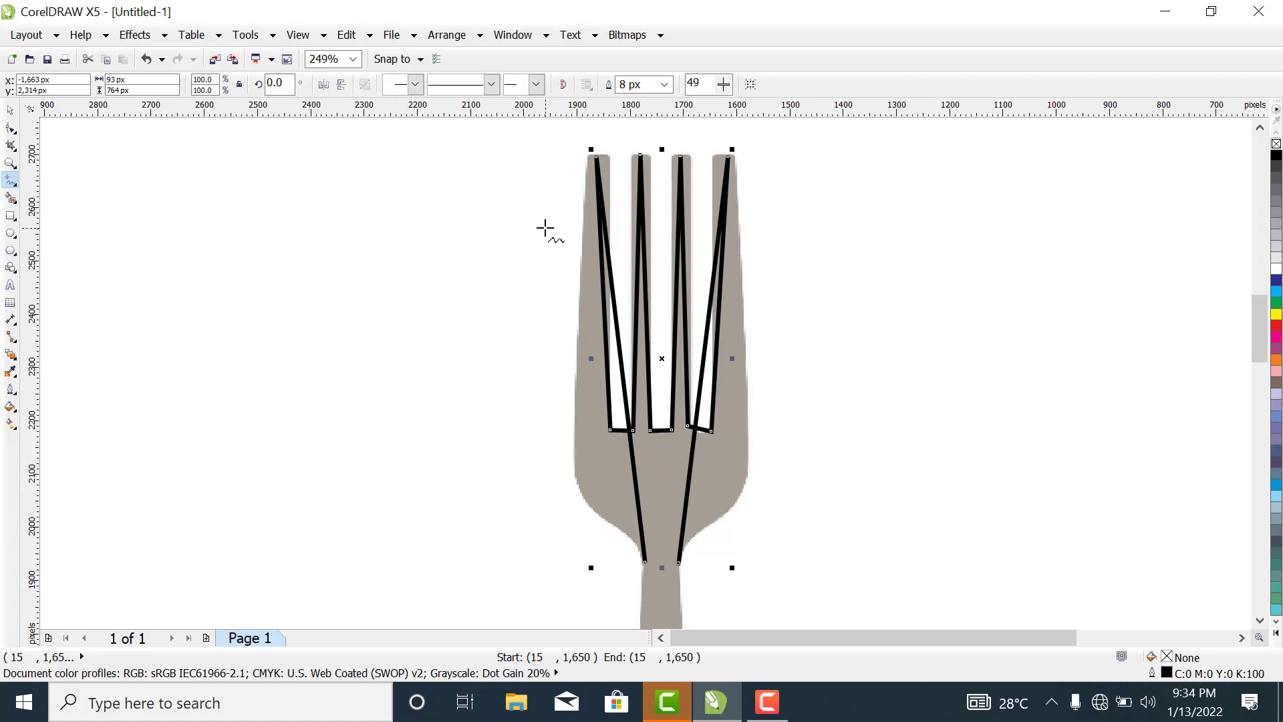
Select all nodes of the traced fork head with the Shape tool and convert its line segments to curves.
left_click(11, 128)
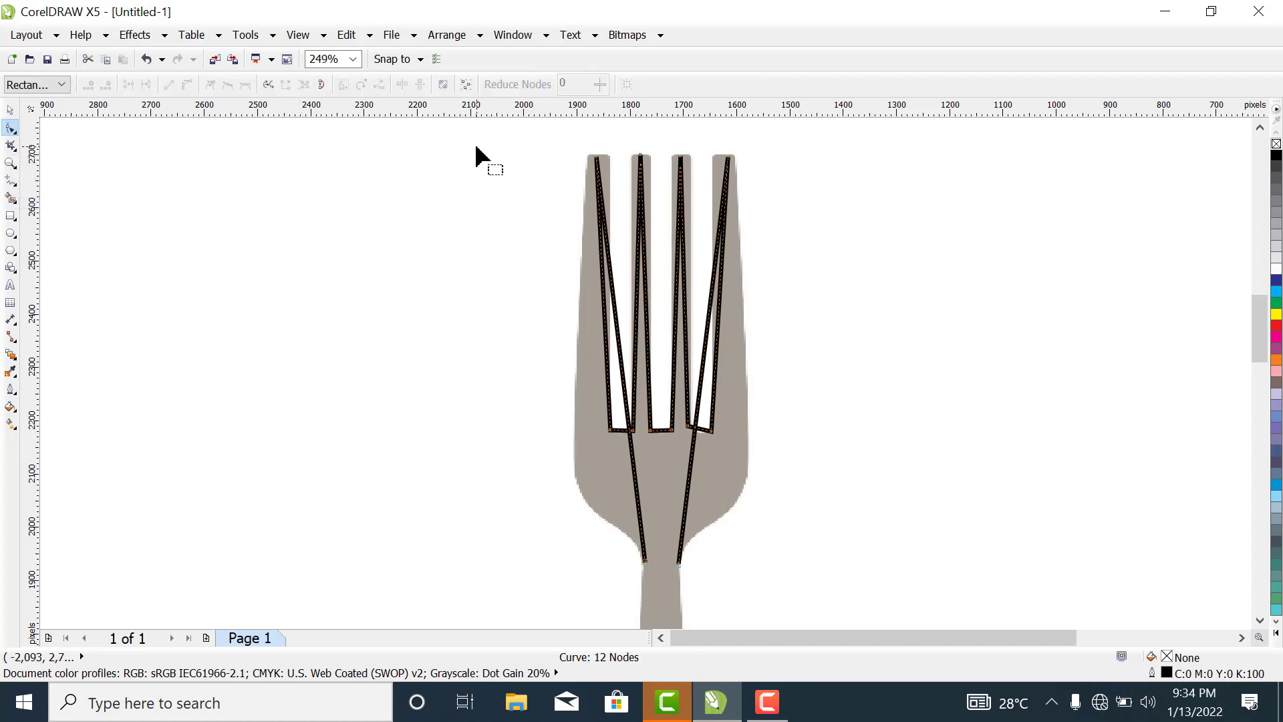
left_click_drag(430, 135, 922, 585)
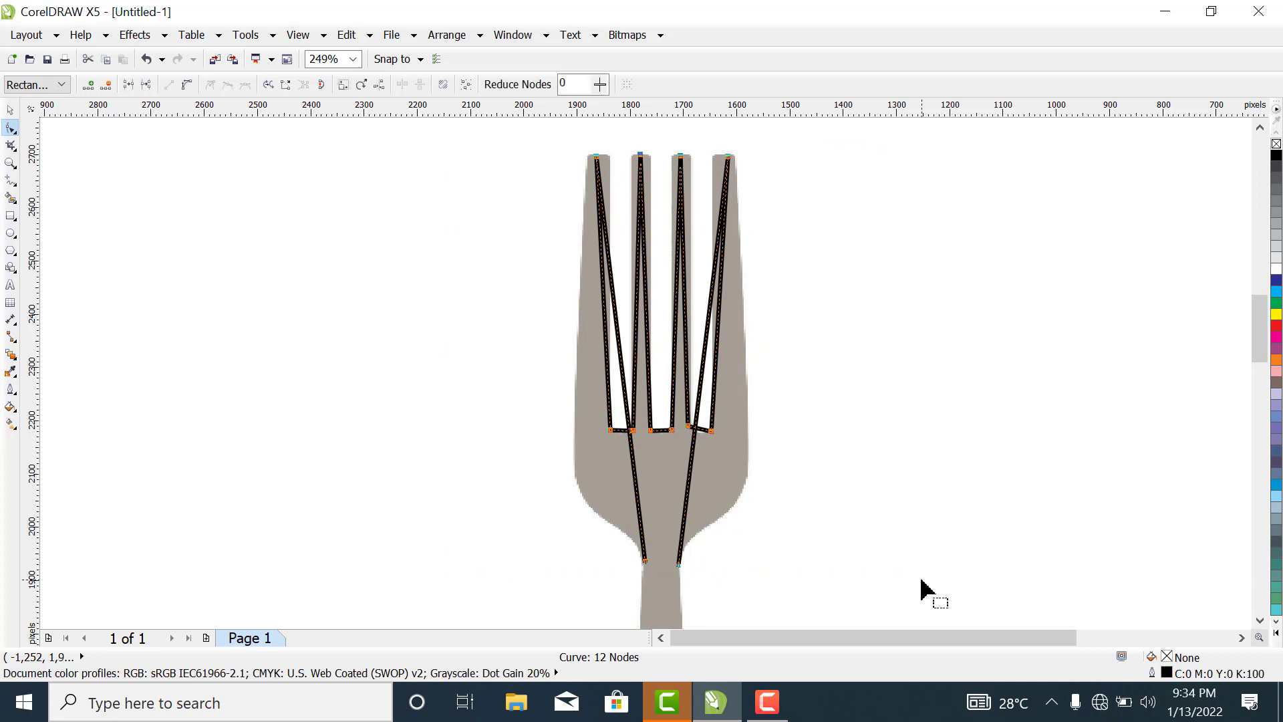
left_click(187, 85)
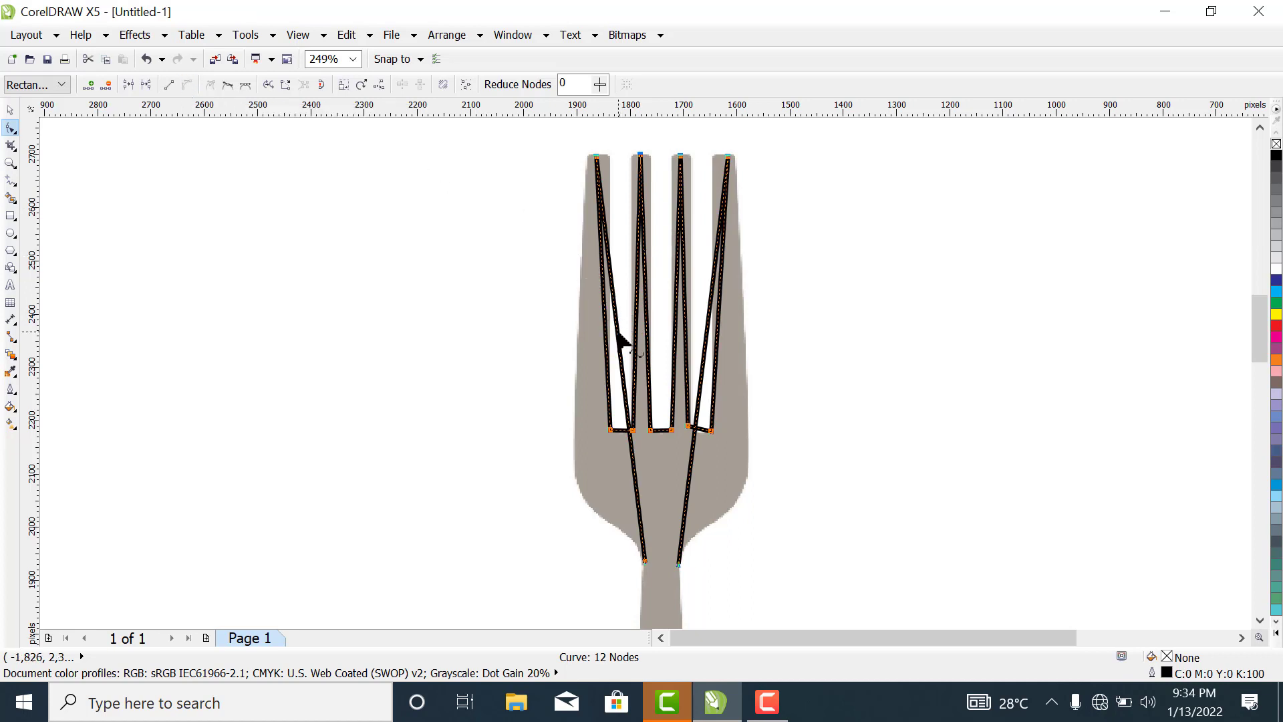
Bend the fork head's two outer segments outward toward the image's edges and round the bottoms of the three tine gaps downward.
left_click_drag(617, 334, 585, 343)
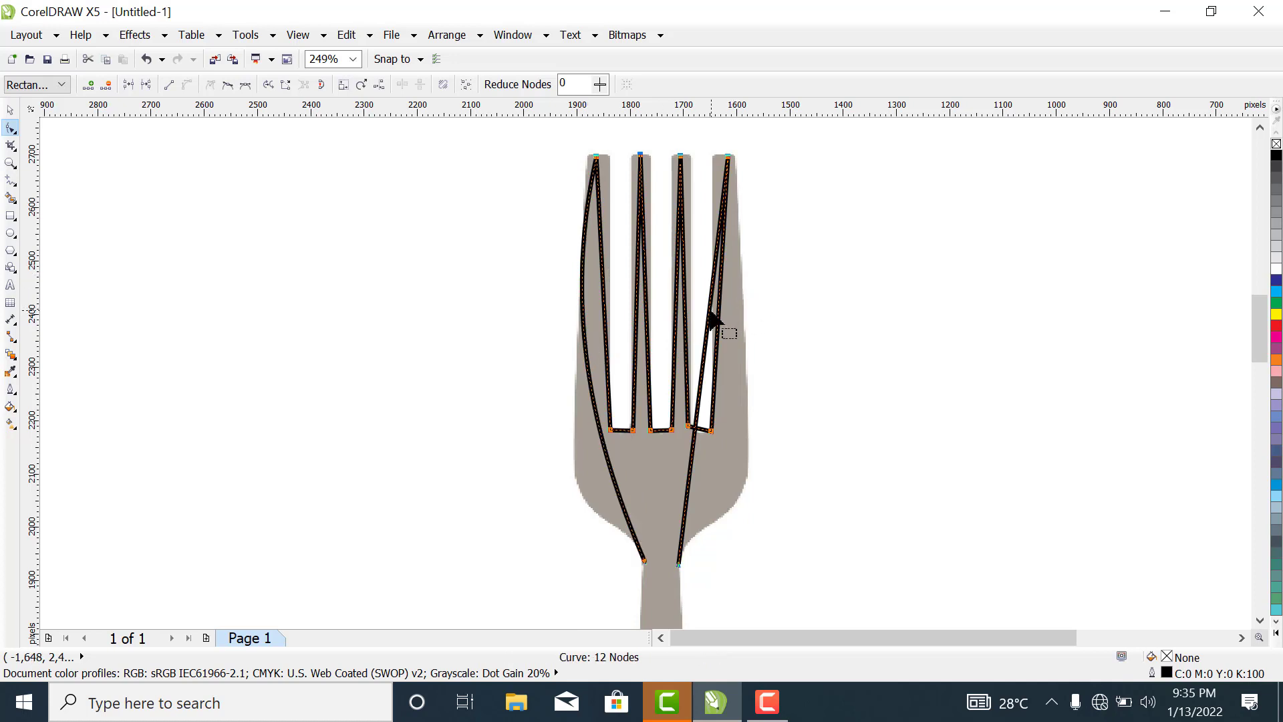
left_click_drag(710, 319, 741, 318)
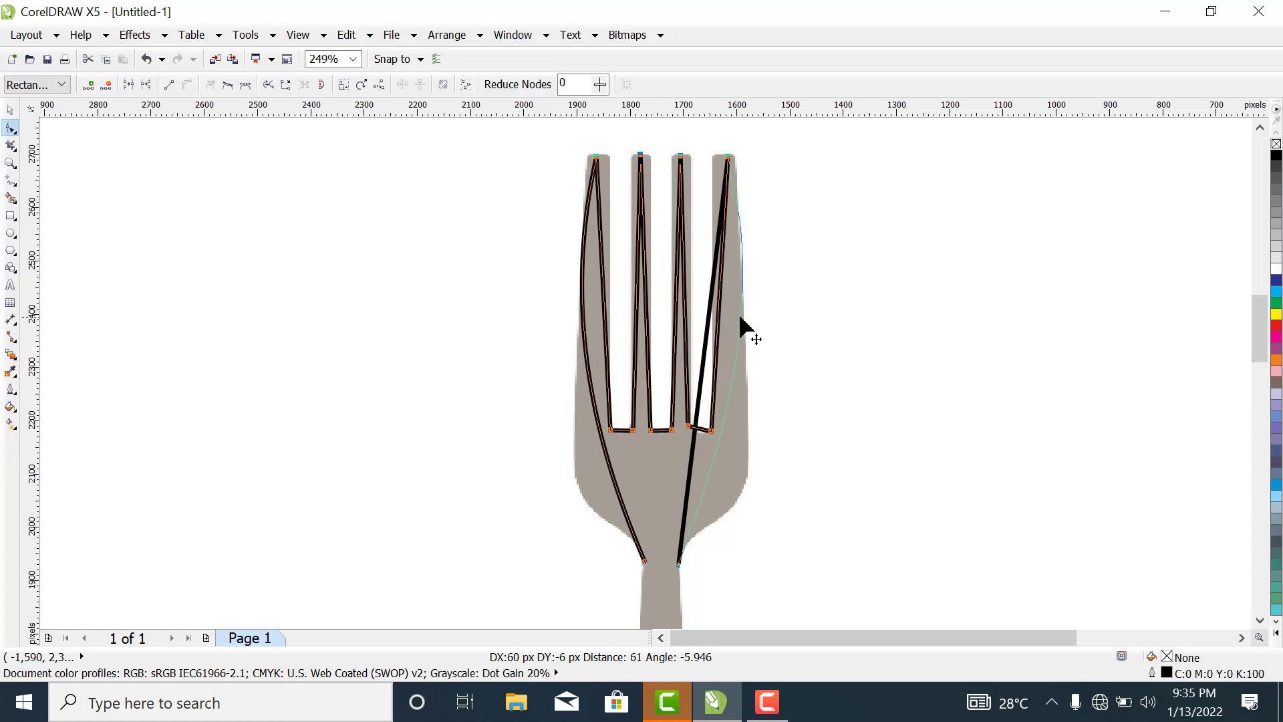
left_click_drag(739, 318, 737, 319)
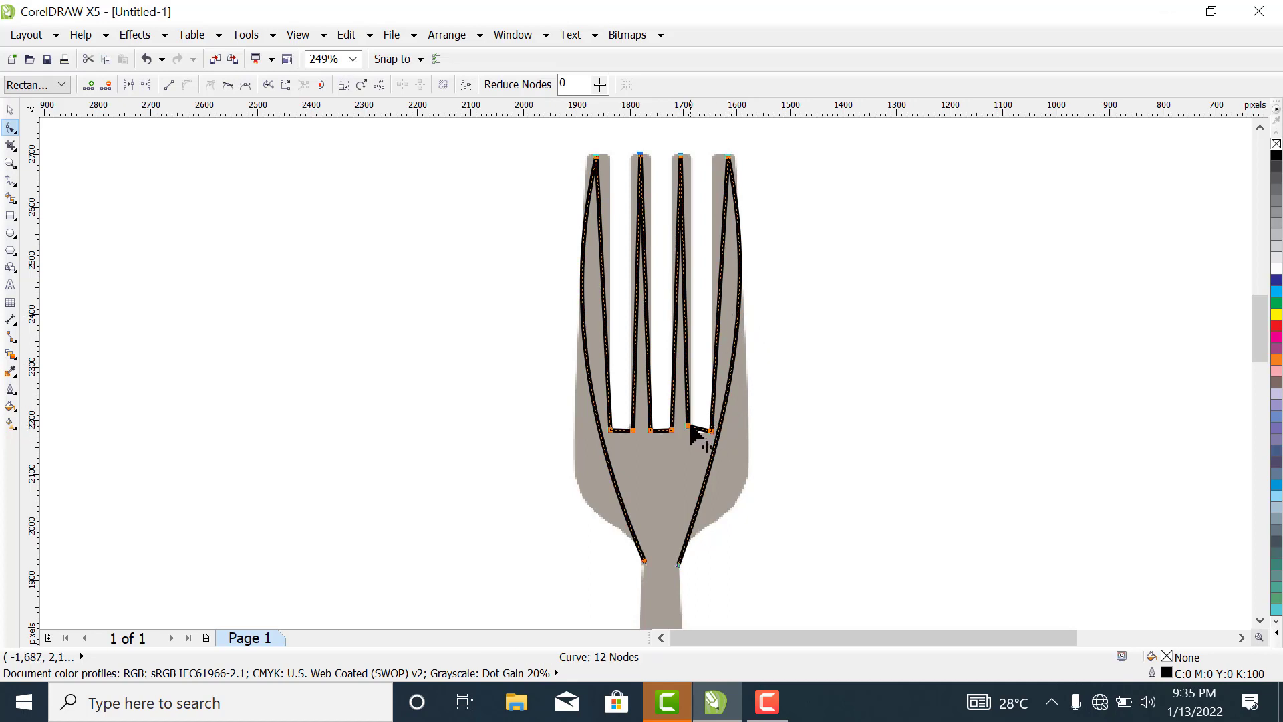
left_click_drag(698, 435, 630, 439)
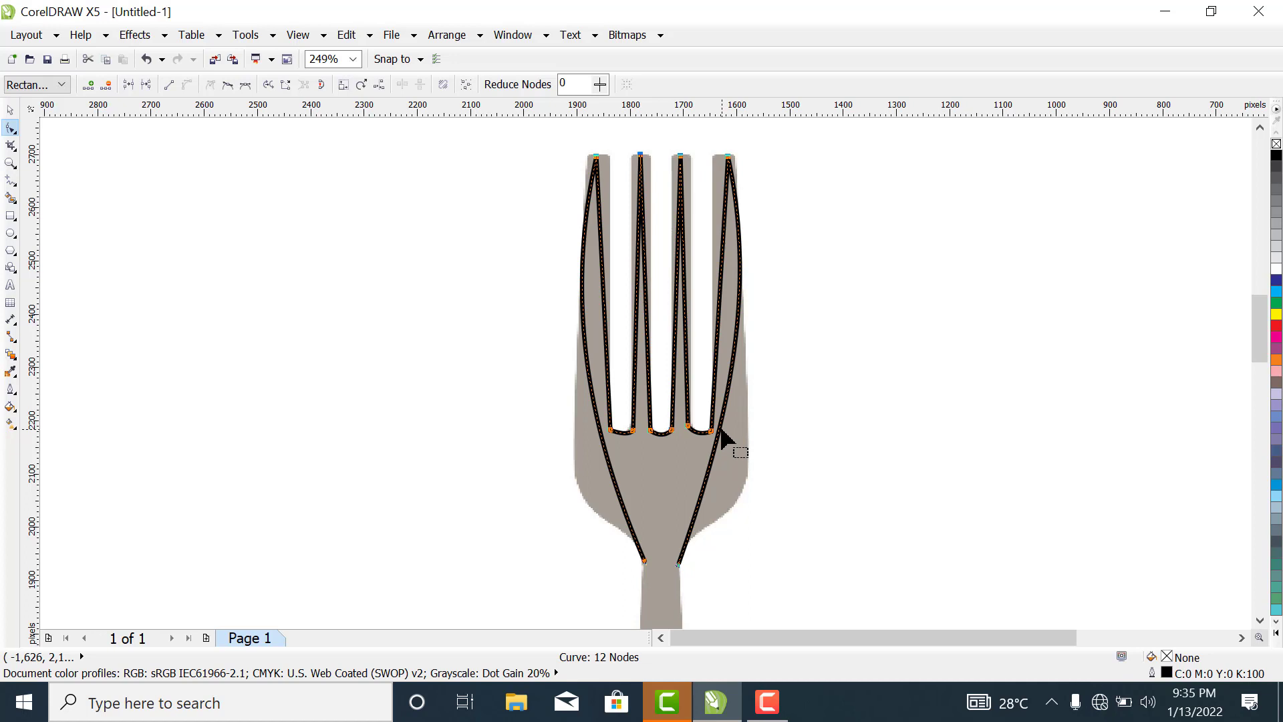
left_click_drag(719, 433, 729, 434)
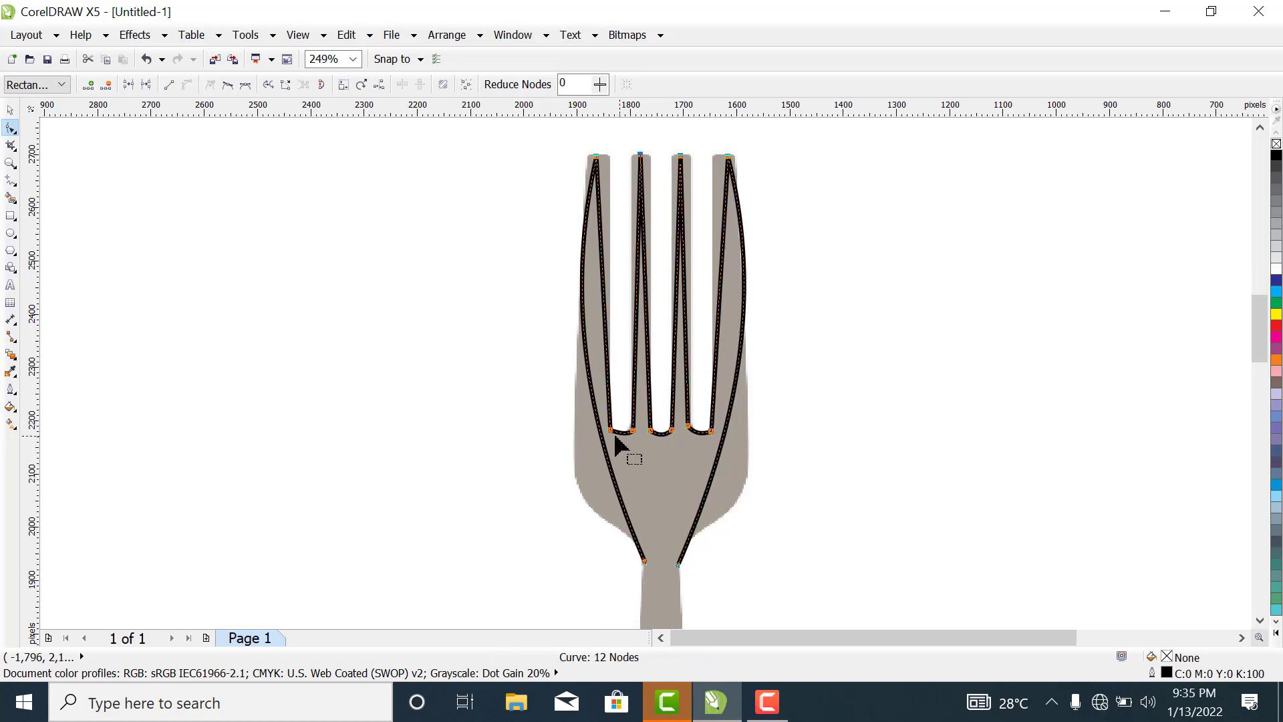
left_click_drag(601, 437, 598, 436)
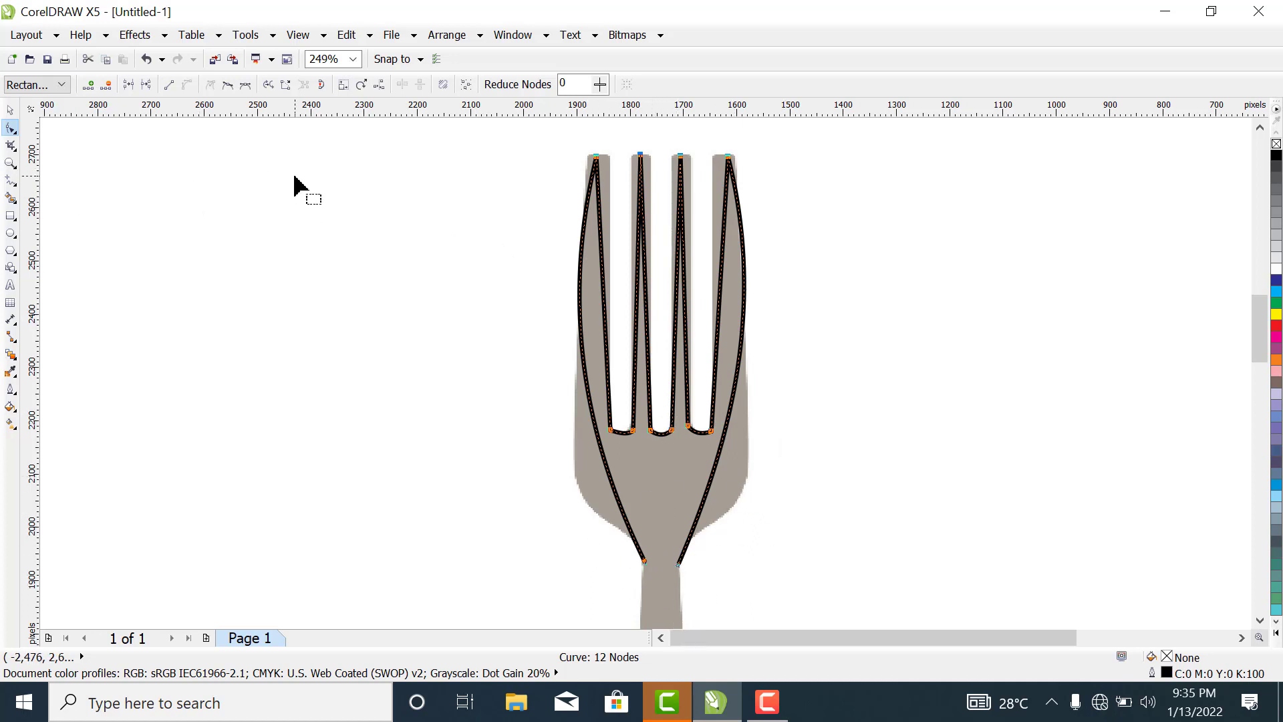
Trace the handle with connected Freehand segments from the neck's left side down, across the handle's base, and up to the neck's right side, closing the fork outline.
left_click(350, 60)
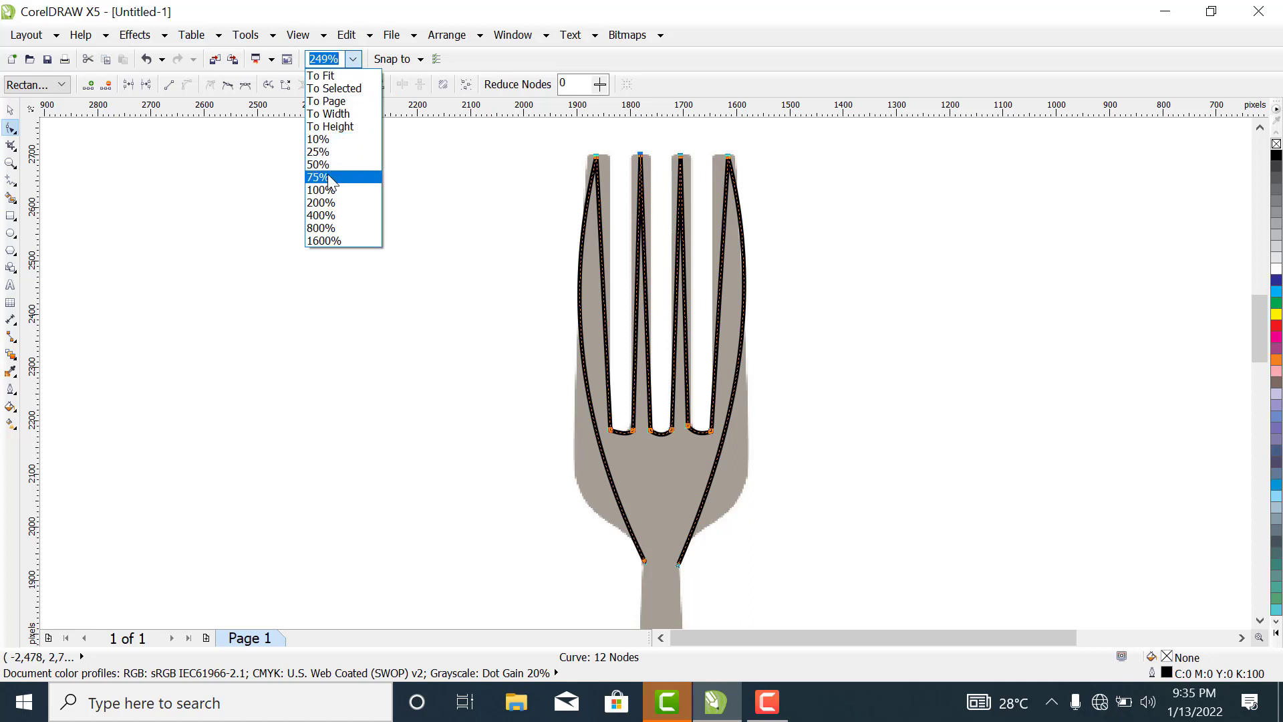
left_click(332, 177)
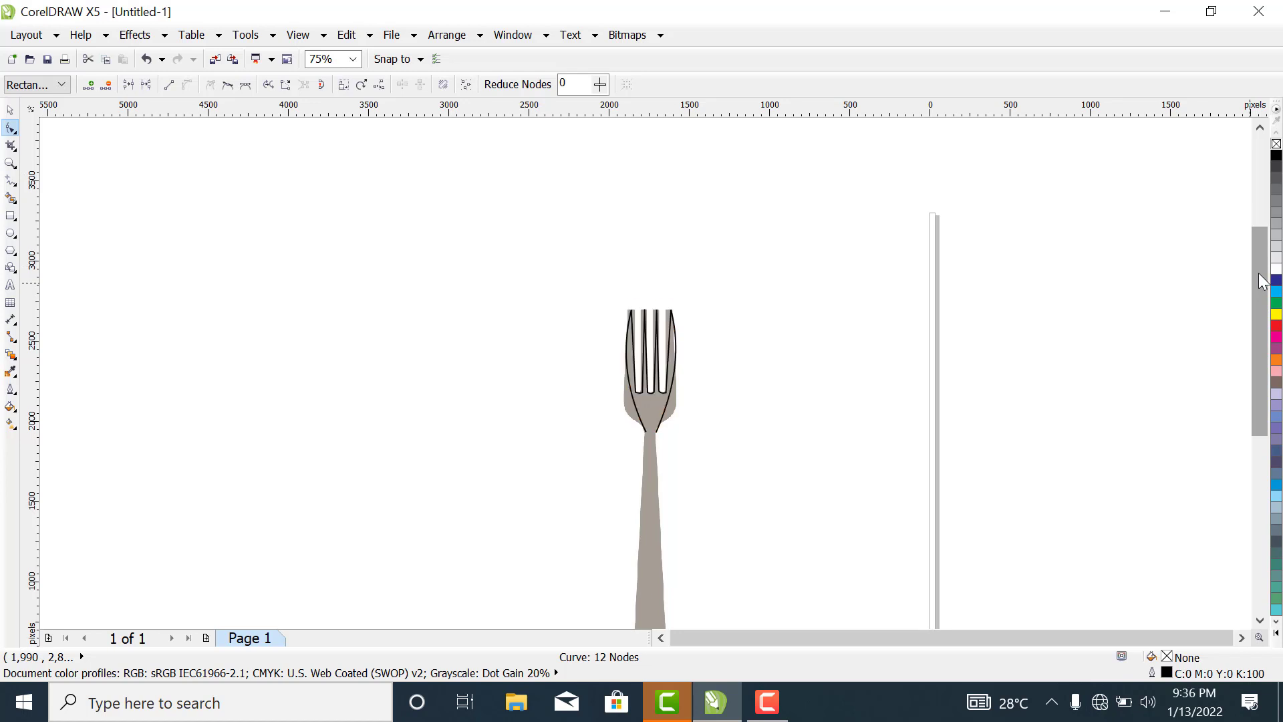
left_click_drag(1259, 274, 1260, 297)
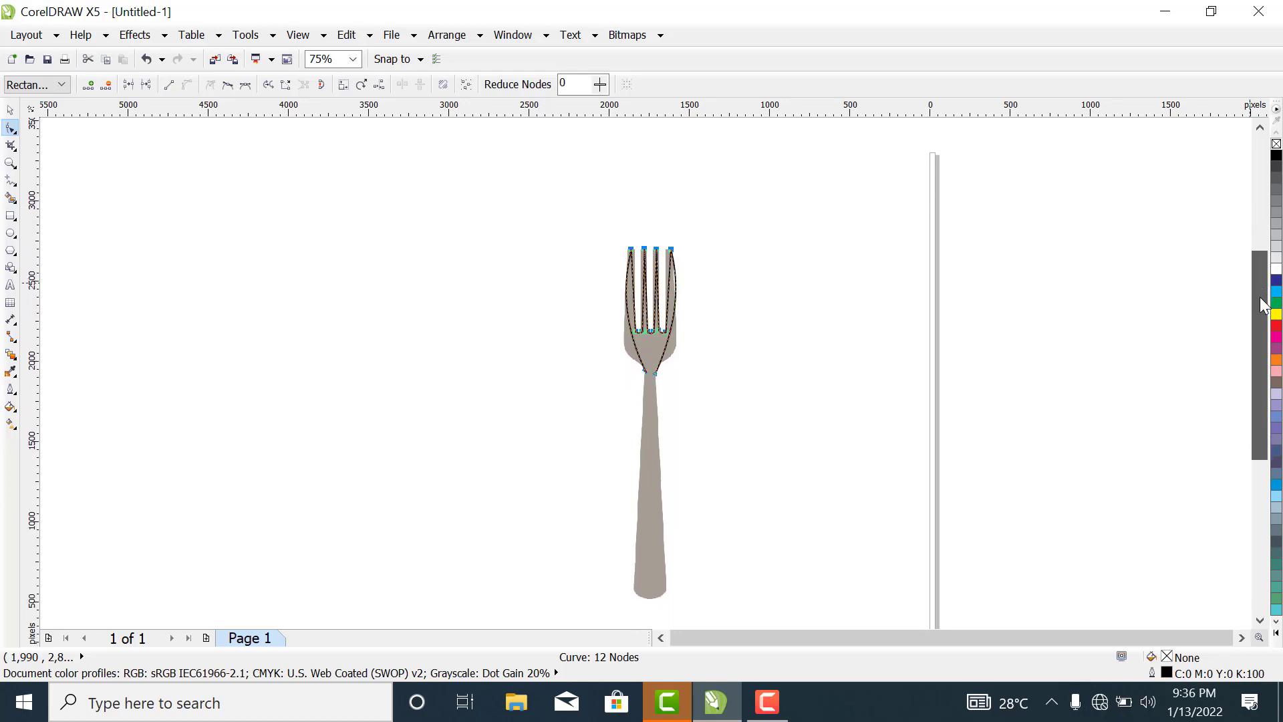
left_click(9, 163)
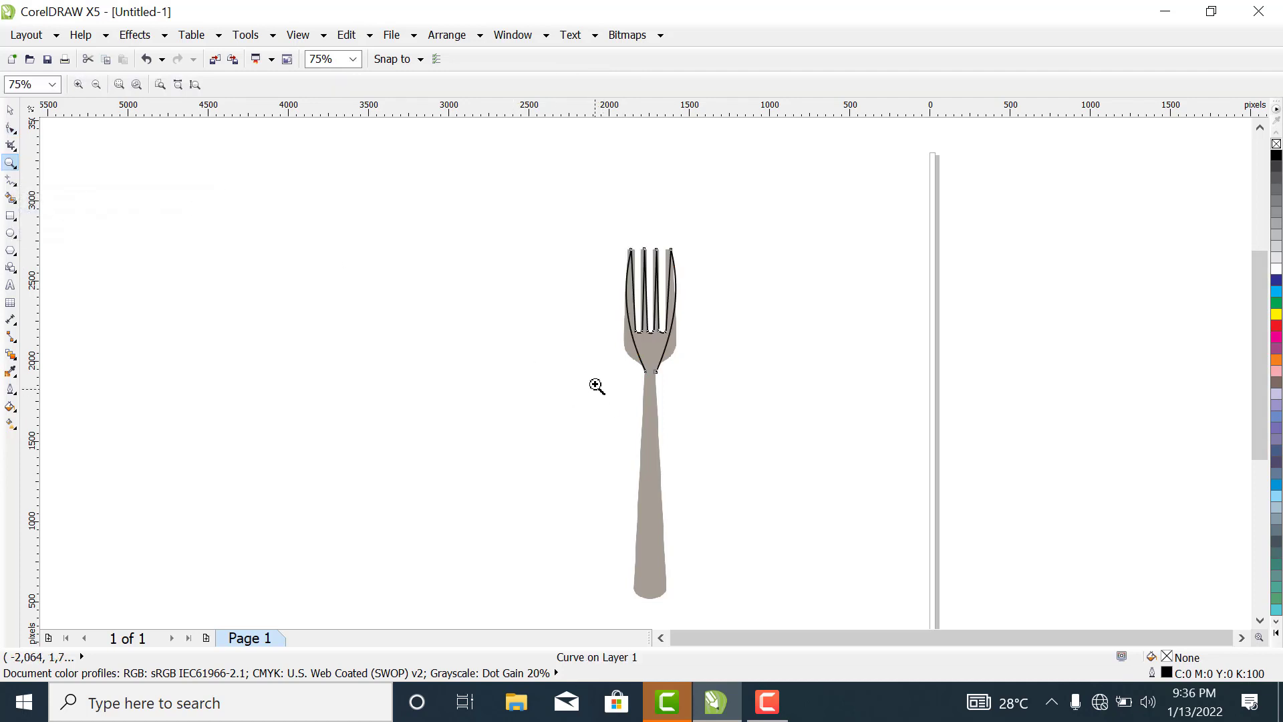
left_click_drag(567, 357, 762, 611)
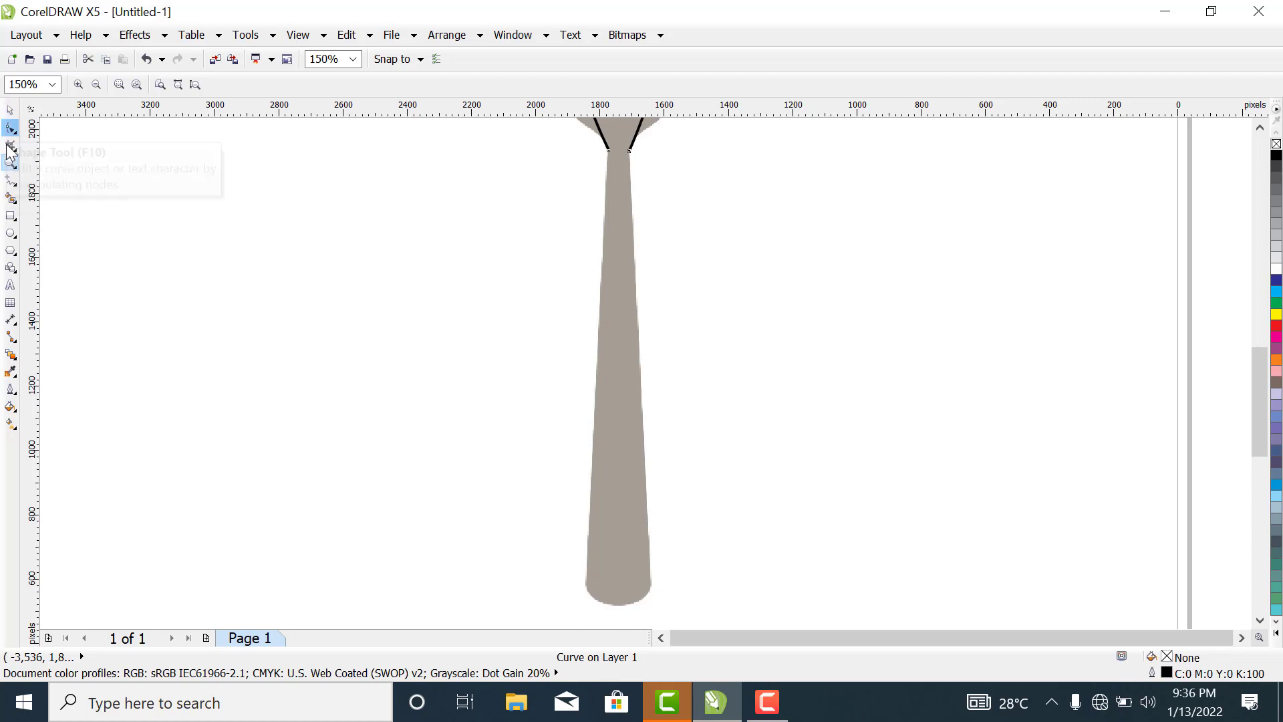
left_click(11, 183)
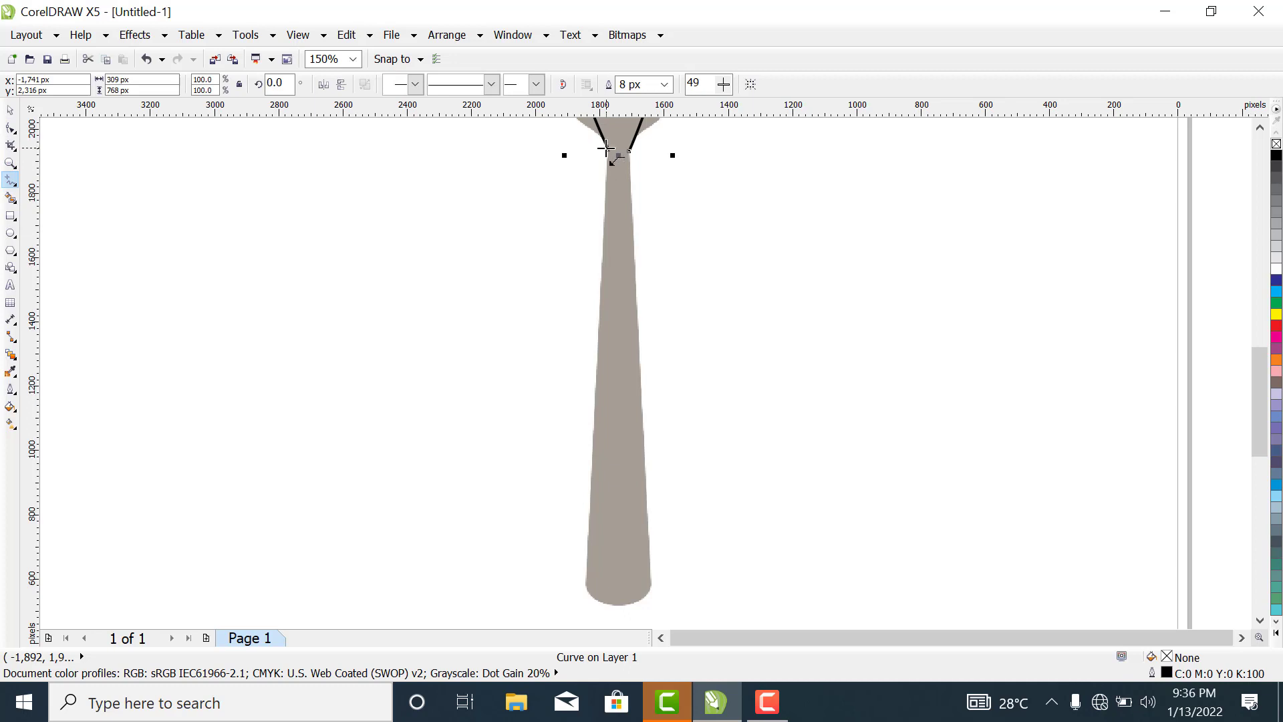
left_click(608, 150)
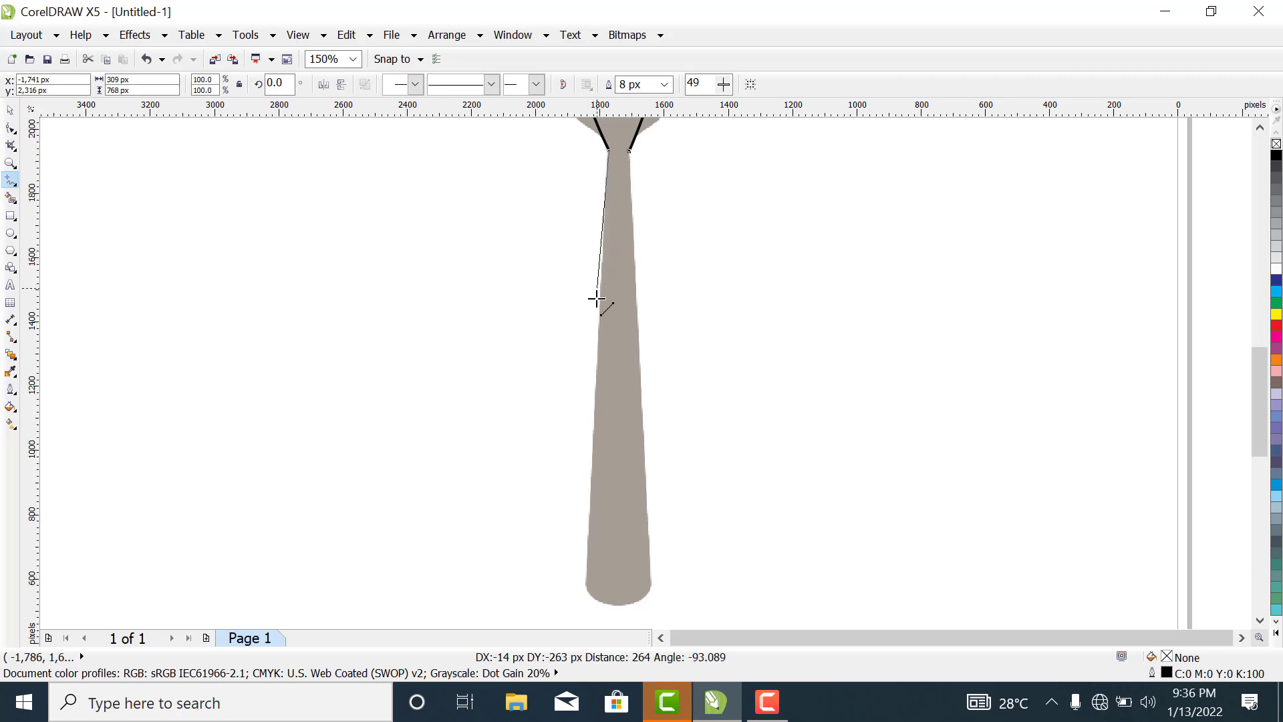
left_click(595, 581)
left_click(595, 580)
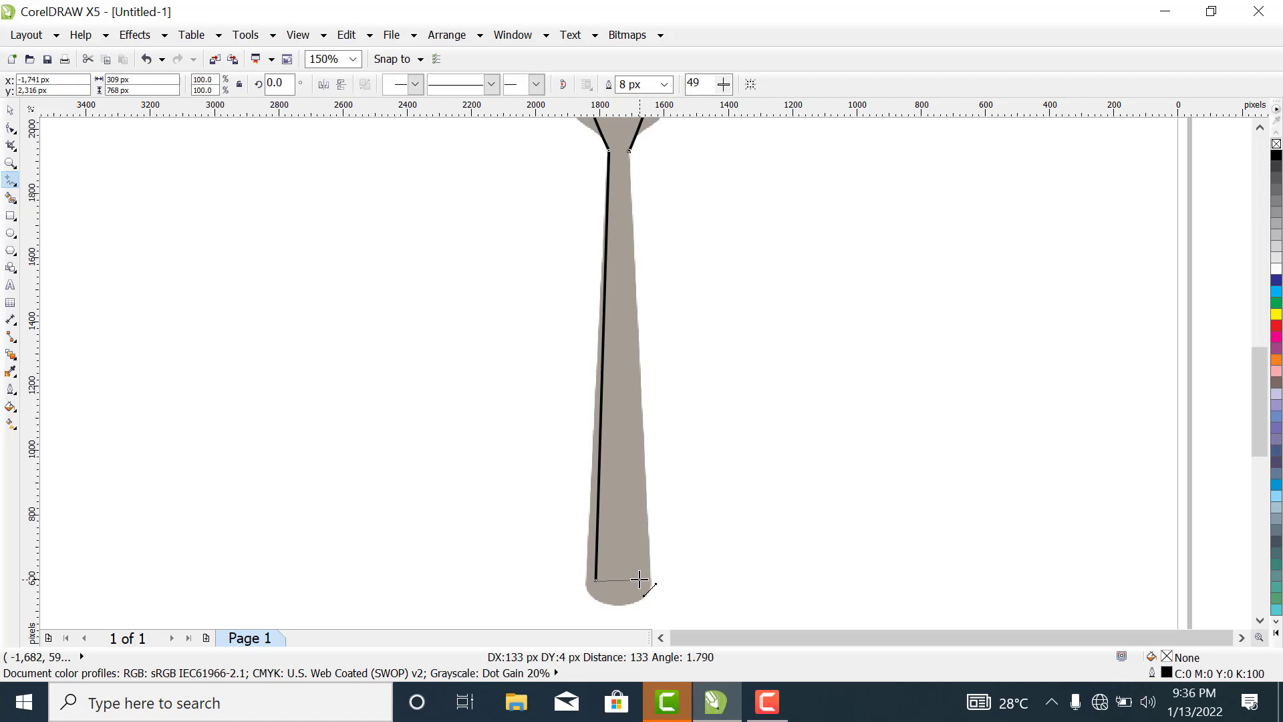
left_click(639, 579)
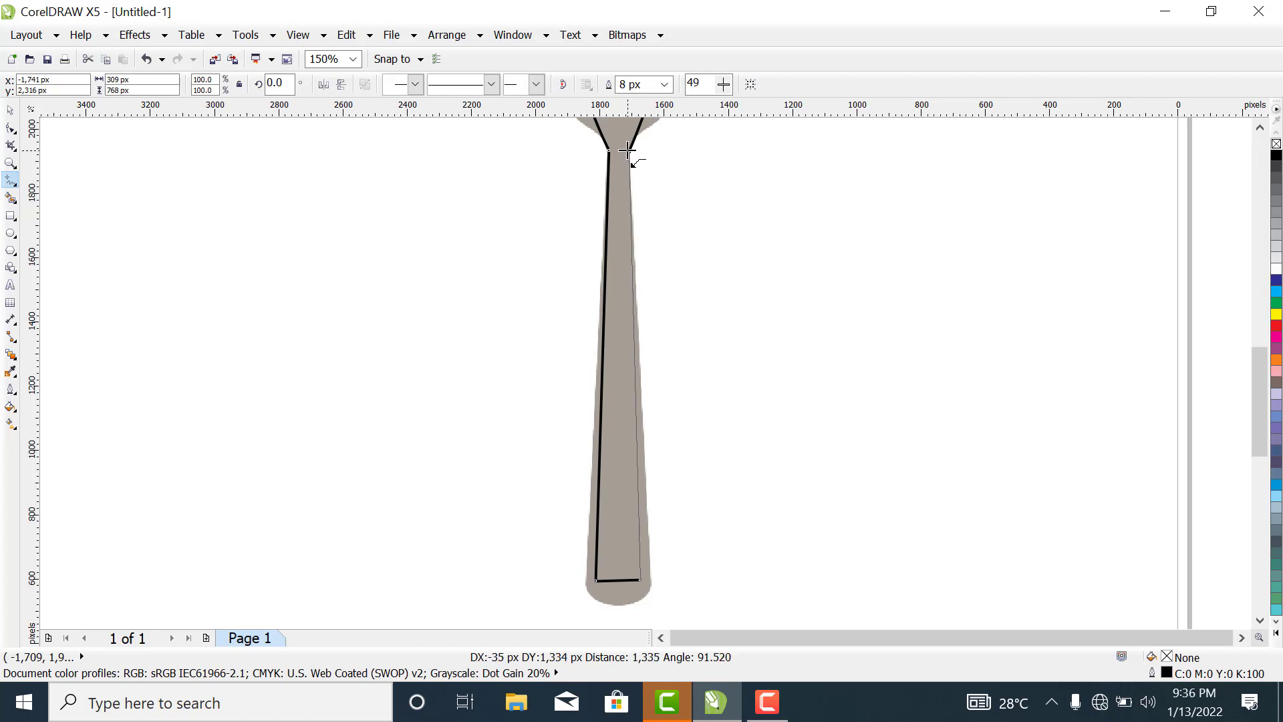
left_click(627, 150)
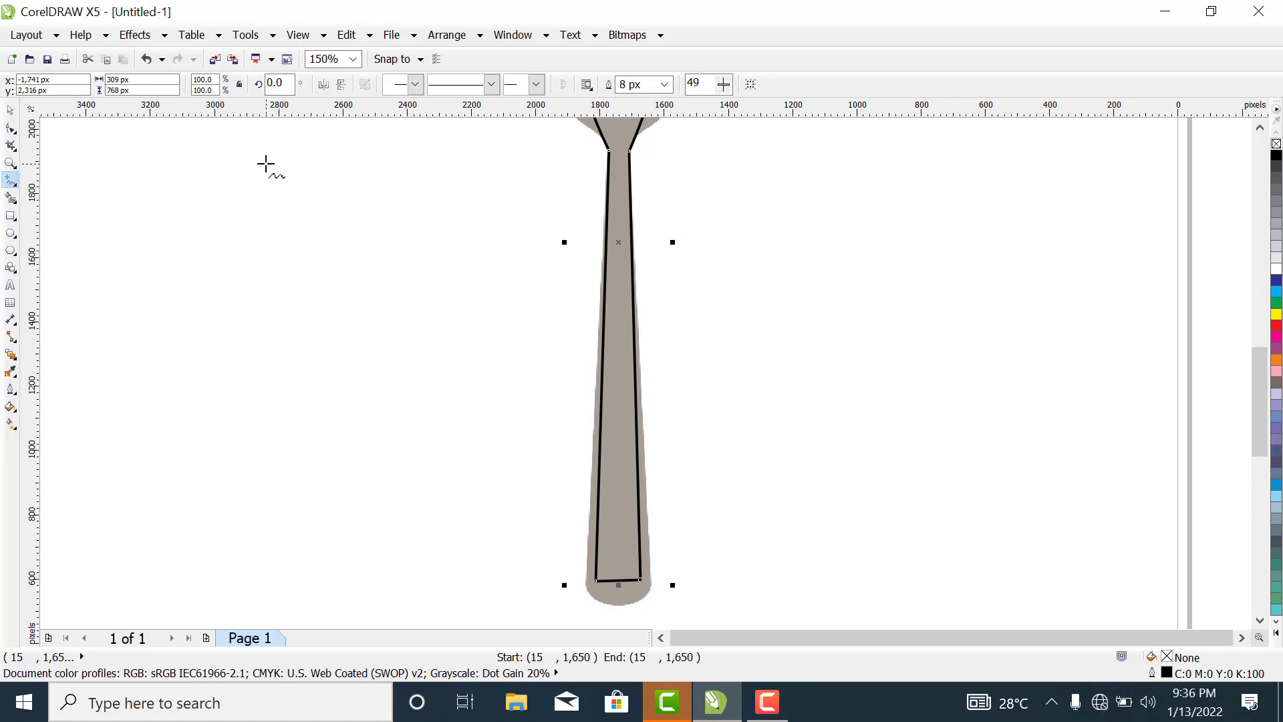
Move the traced fork outline to the left off the source image and delete the bitmap.
left_click(10, 112)
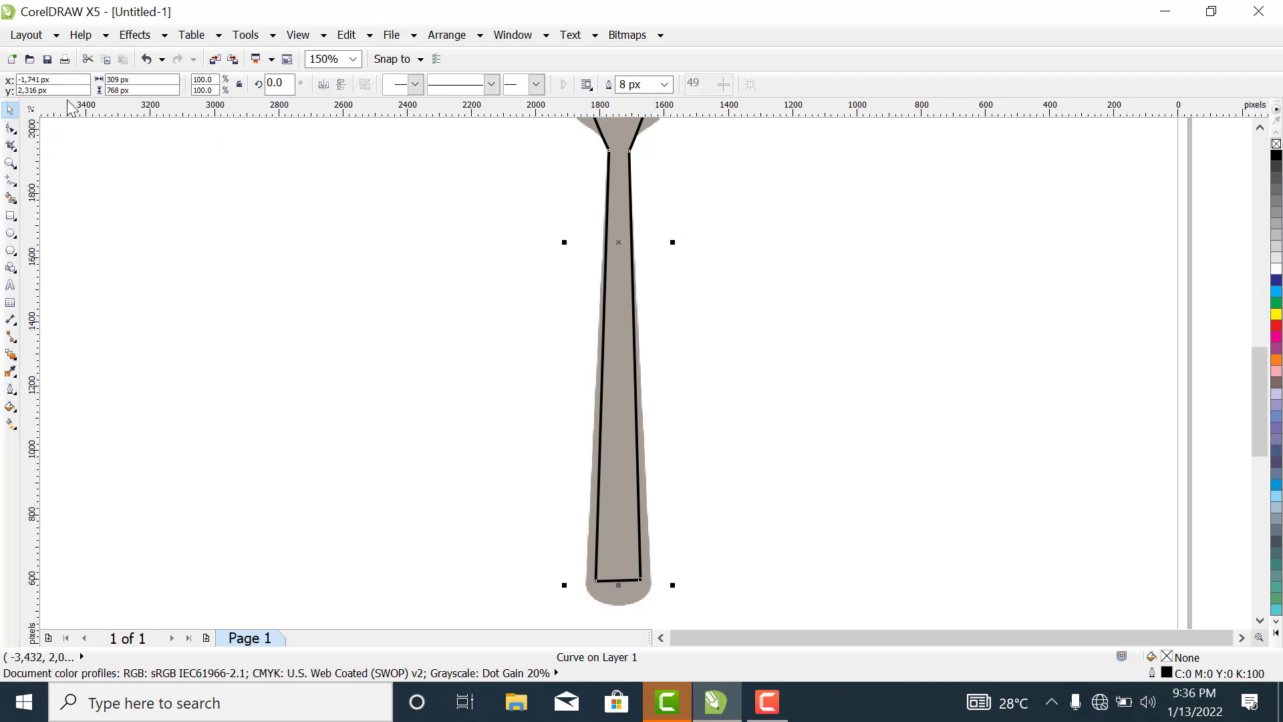
left_click(353, 60)
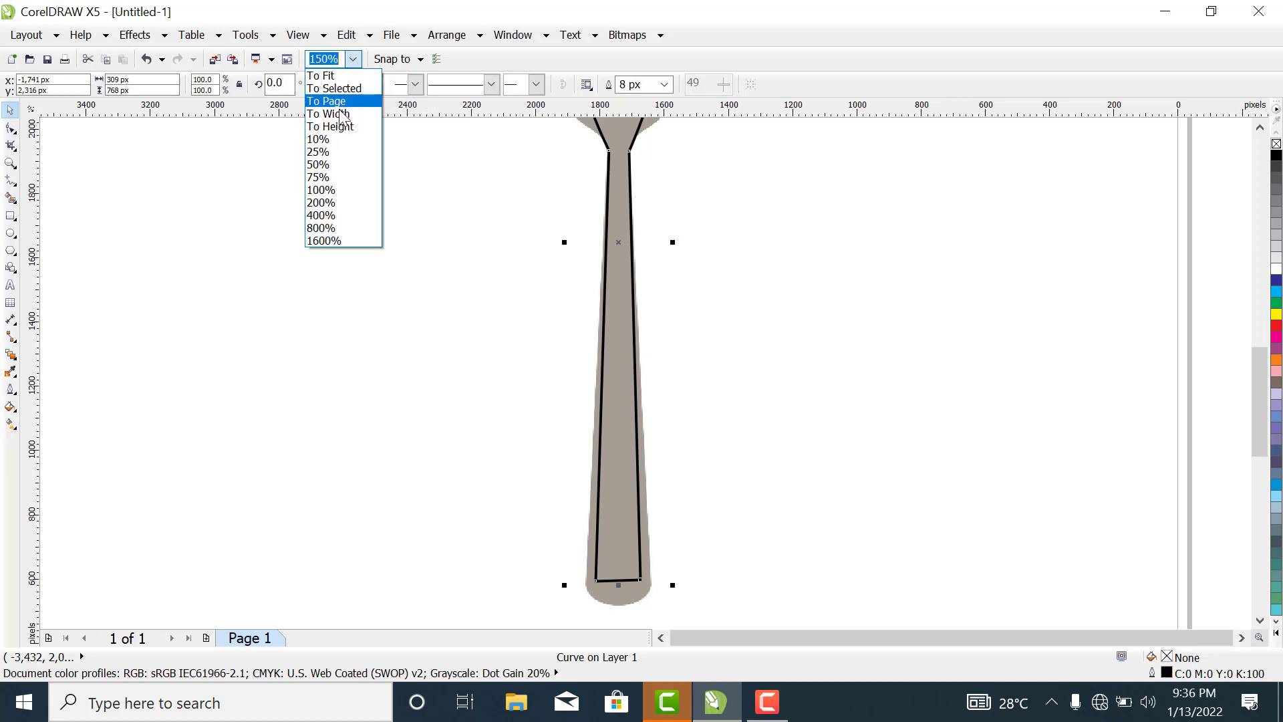
left_click(339, 191)
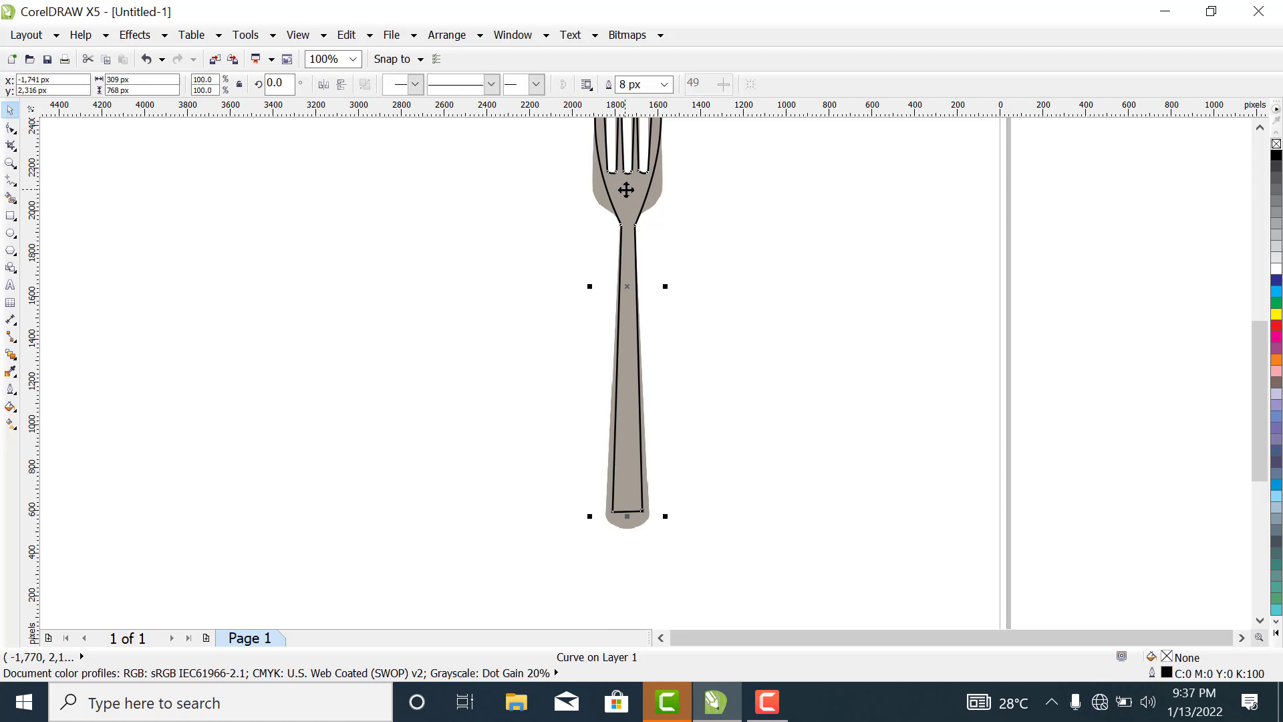
left_click_drag(626, 191, 371, 270)
left_click(634, 215)
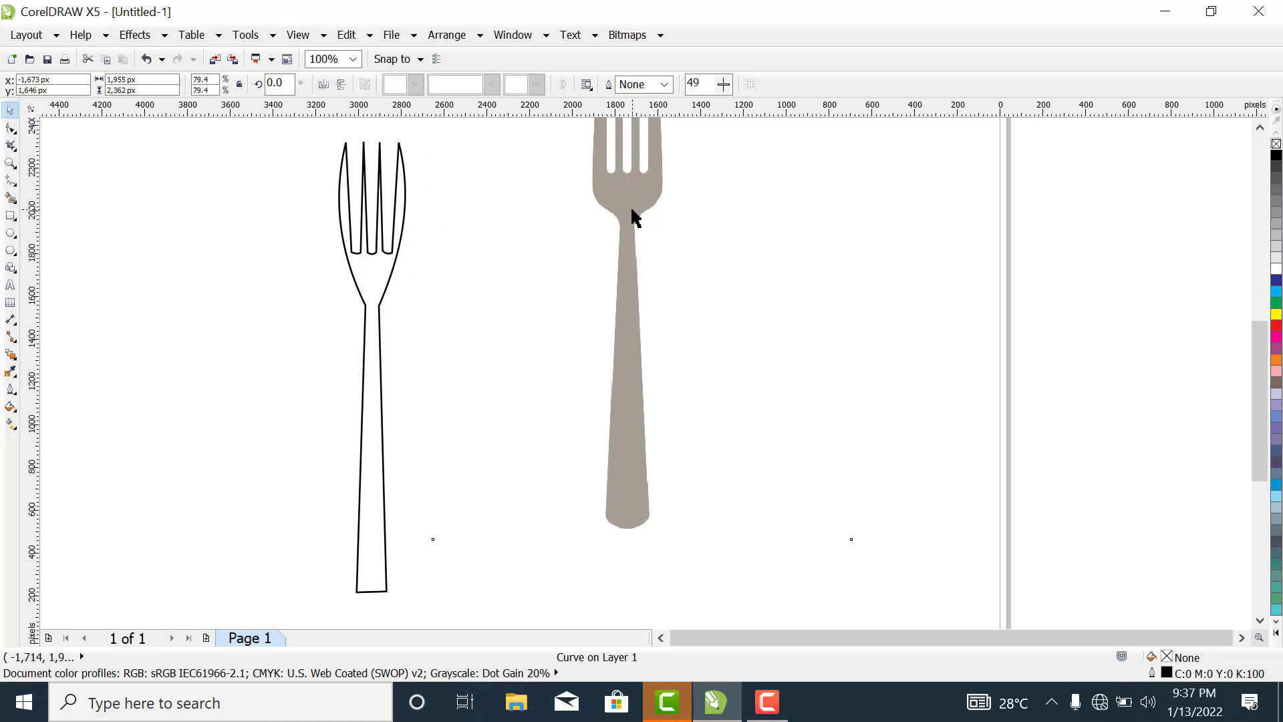
right_click(632, 210)
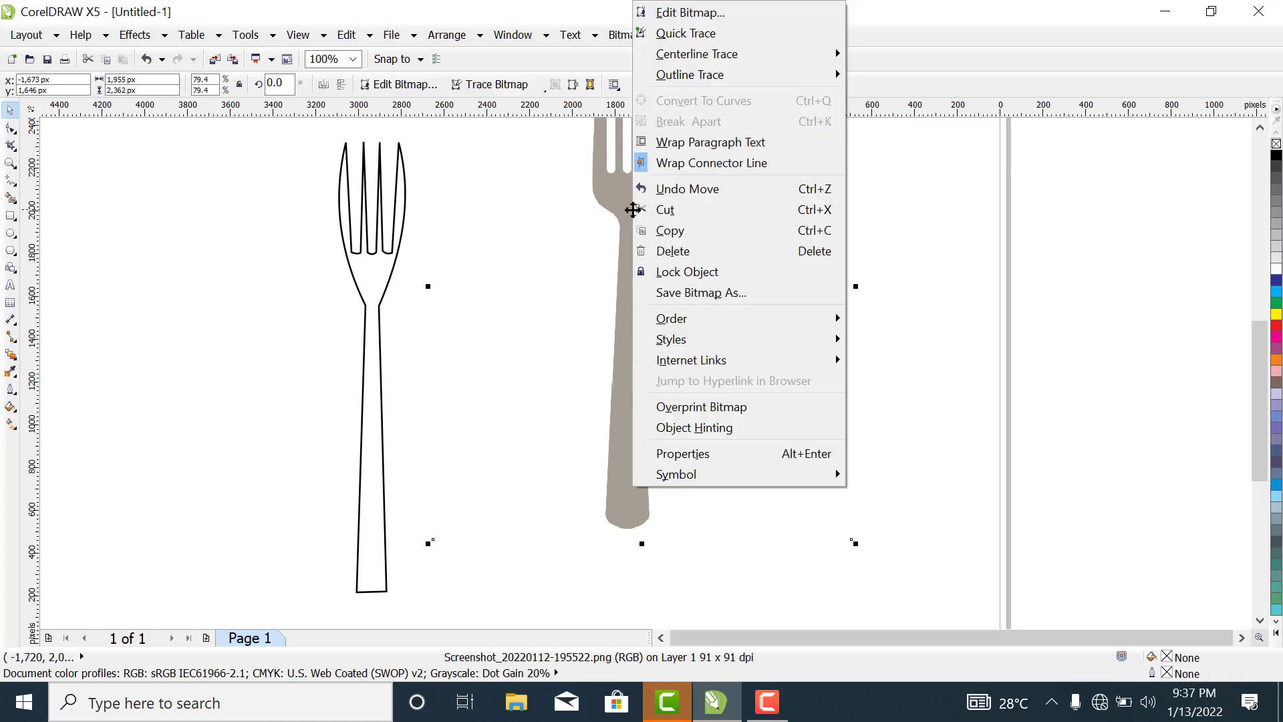
left_click(676, 259)
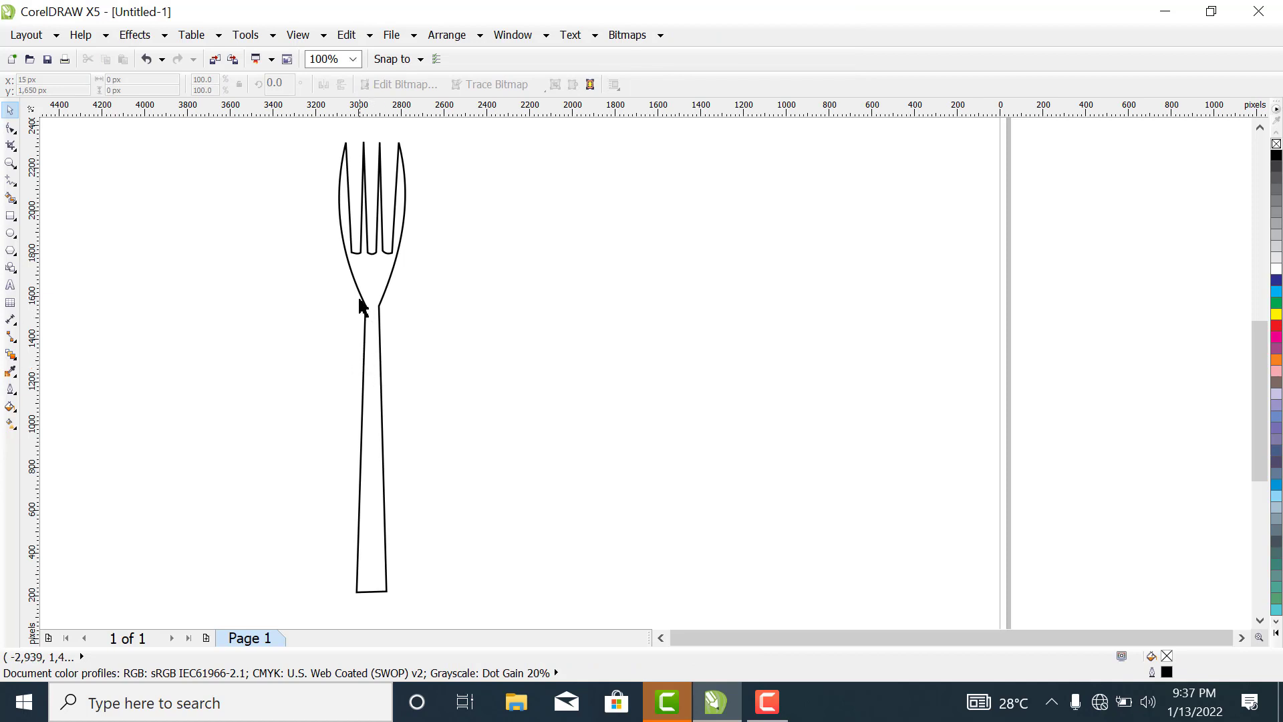
Move the fork outline to the right, near the page's left edge, and fill it with 20% black.
left_click_drag(367, 286, 880, 281)
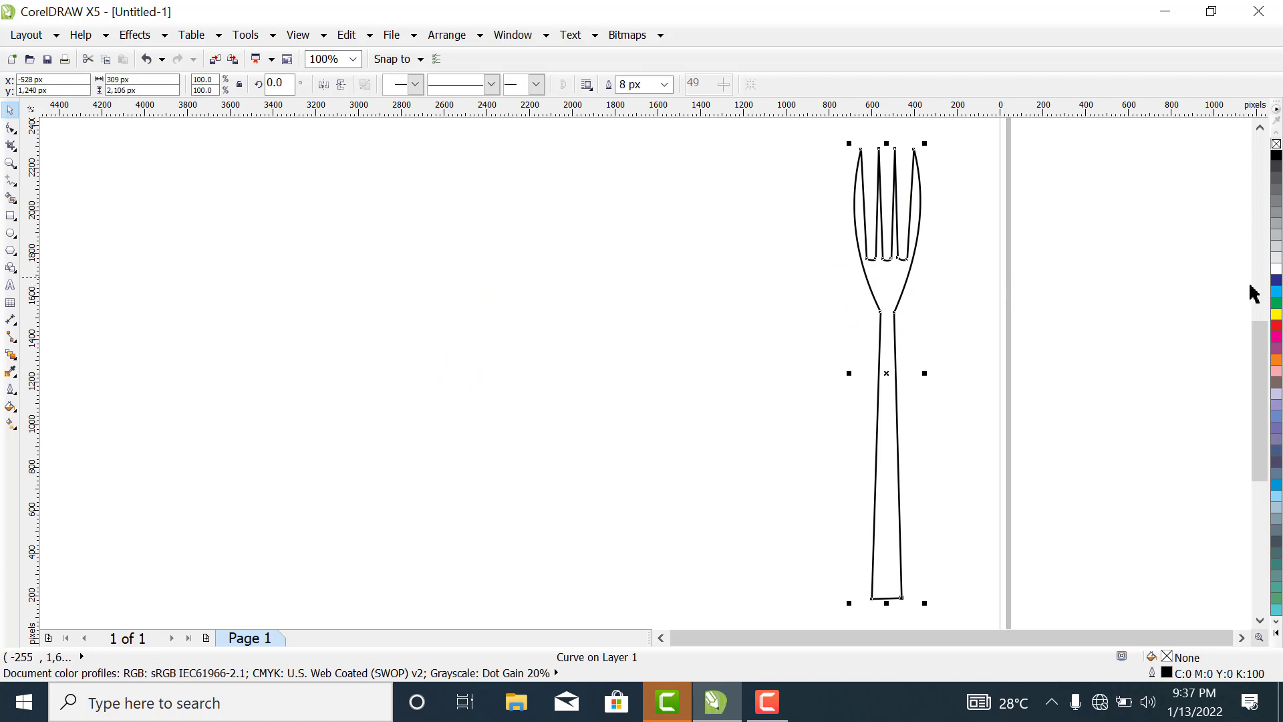
left_click(1276, 248)
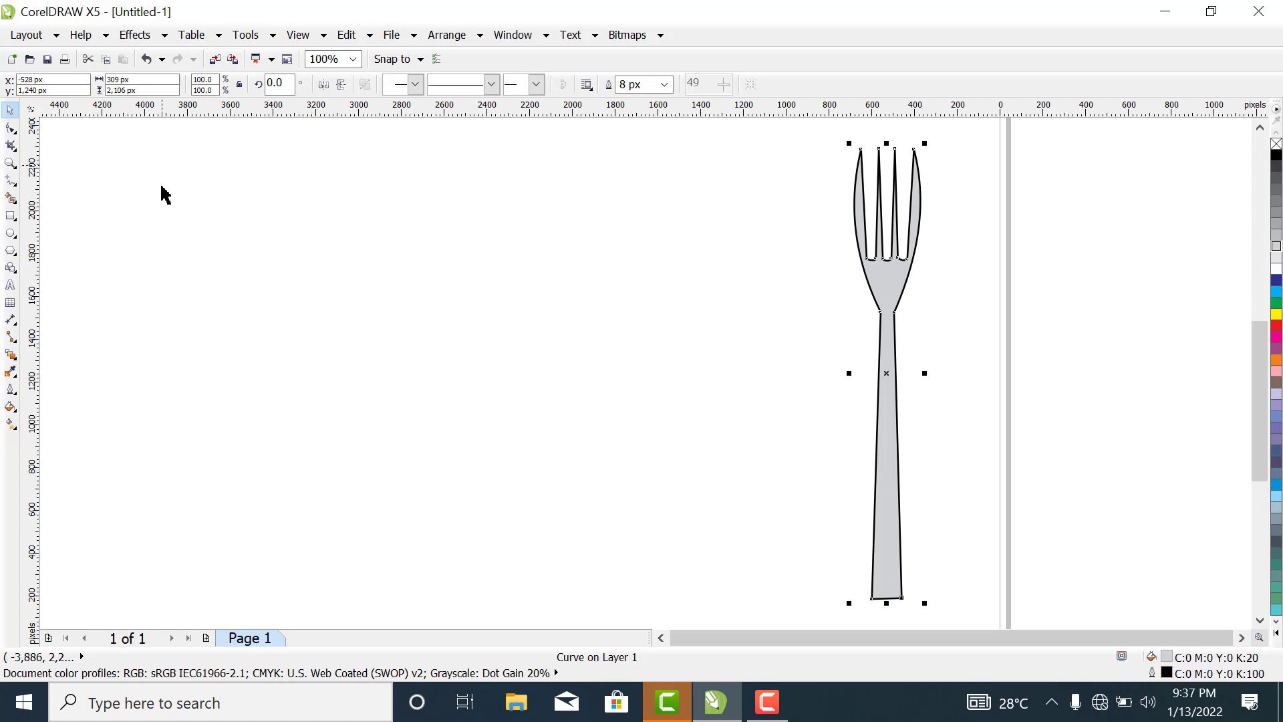
Draw an unfilled circle of about 1,397 × 1,413 px in the empty area left of the fork.
left_click(11, 235)
left_click(214, 218)
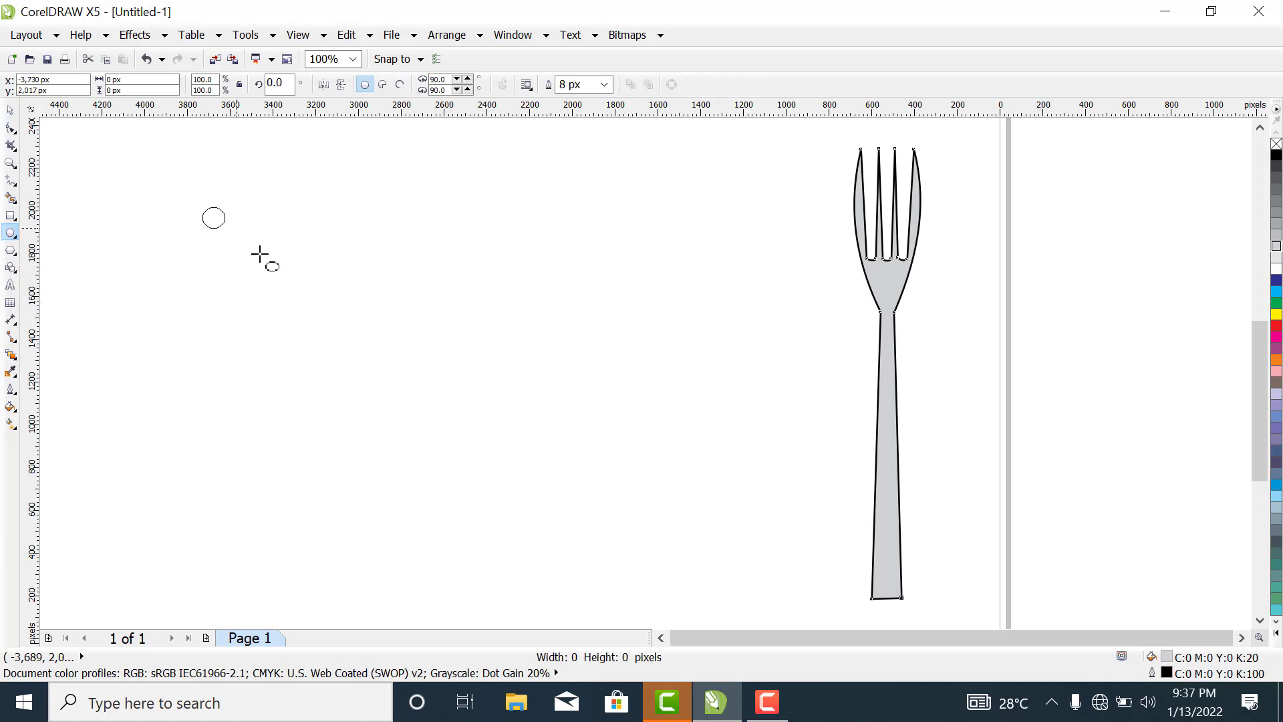
left_click_drag(260, 256, 505, 513)
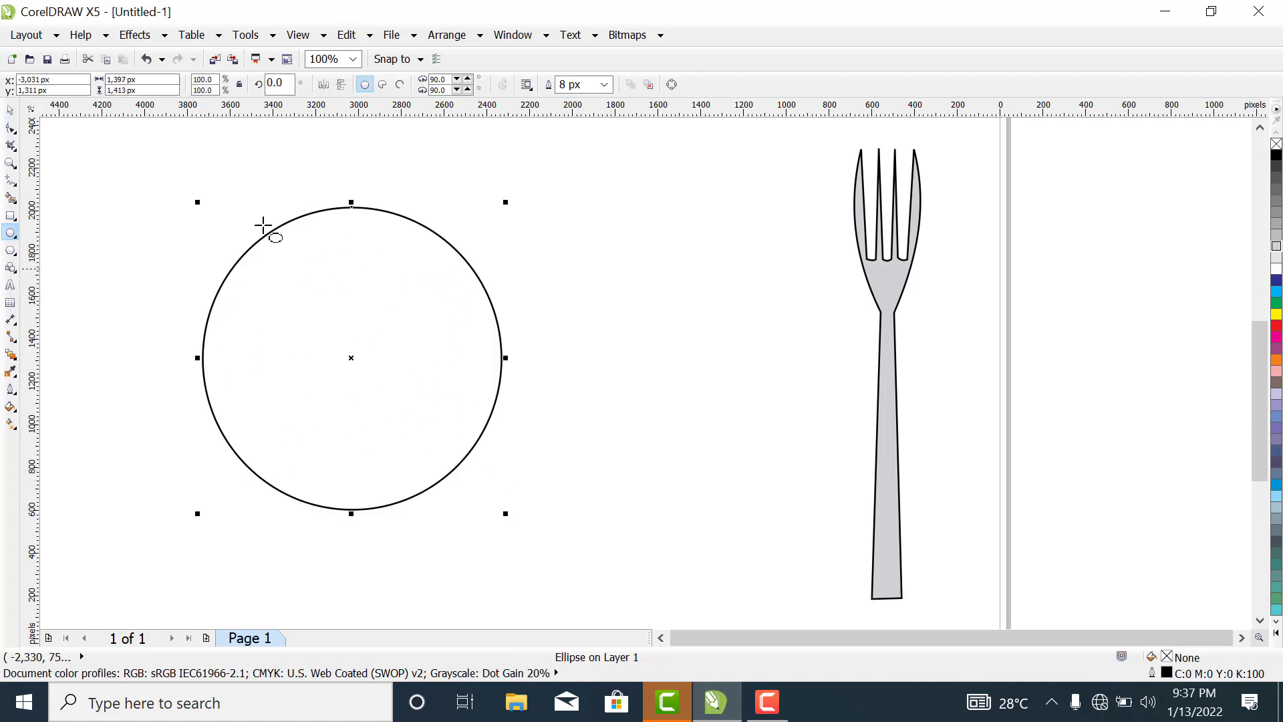
Rotate the fork clockwise to about 314.1° and move it over the circle, with its handle extending past the circle's lower-left edge.
left_click(10, 112)
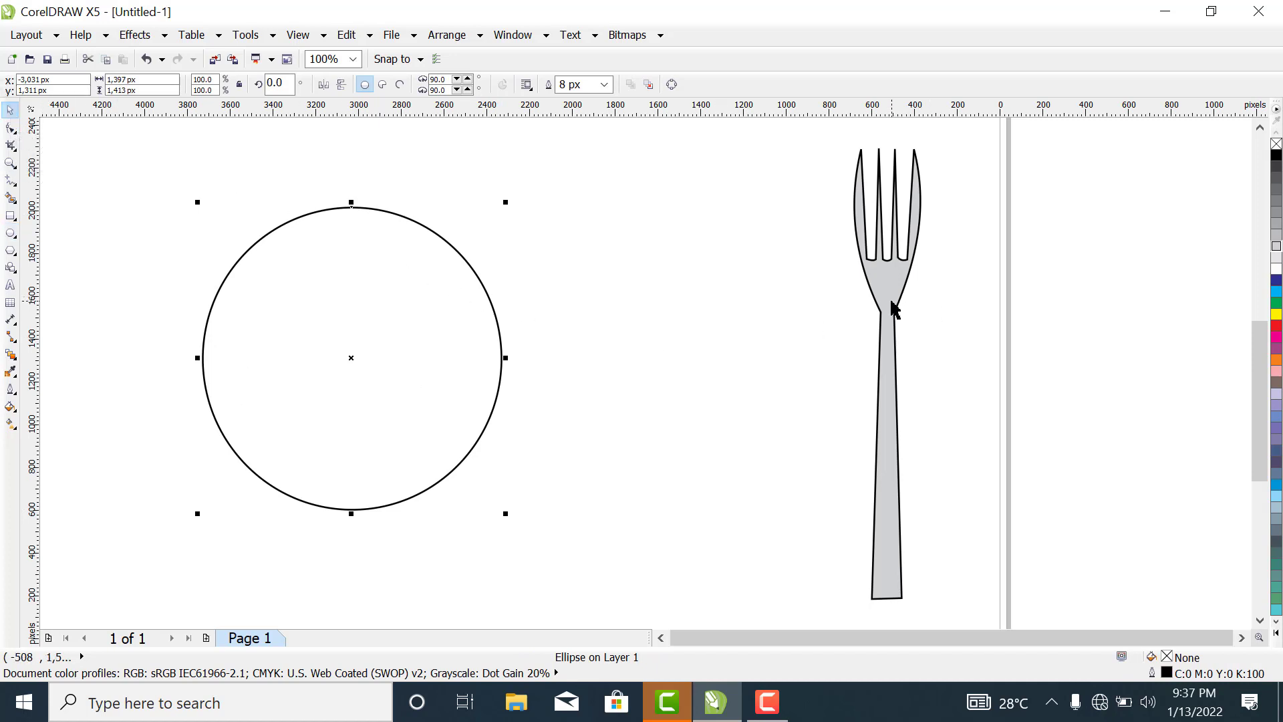
left_click_drag(893, 309, 739, 298)
left_click(739, 295)
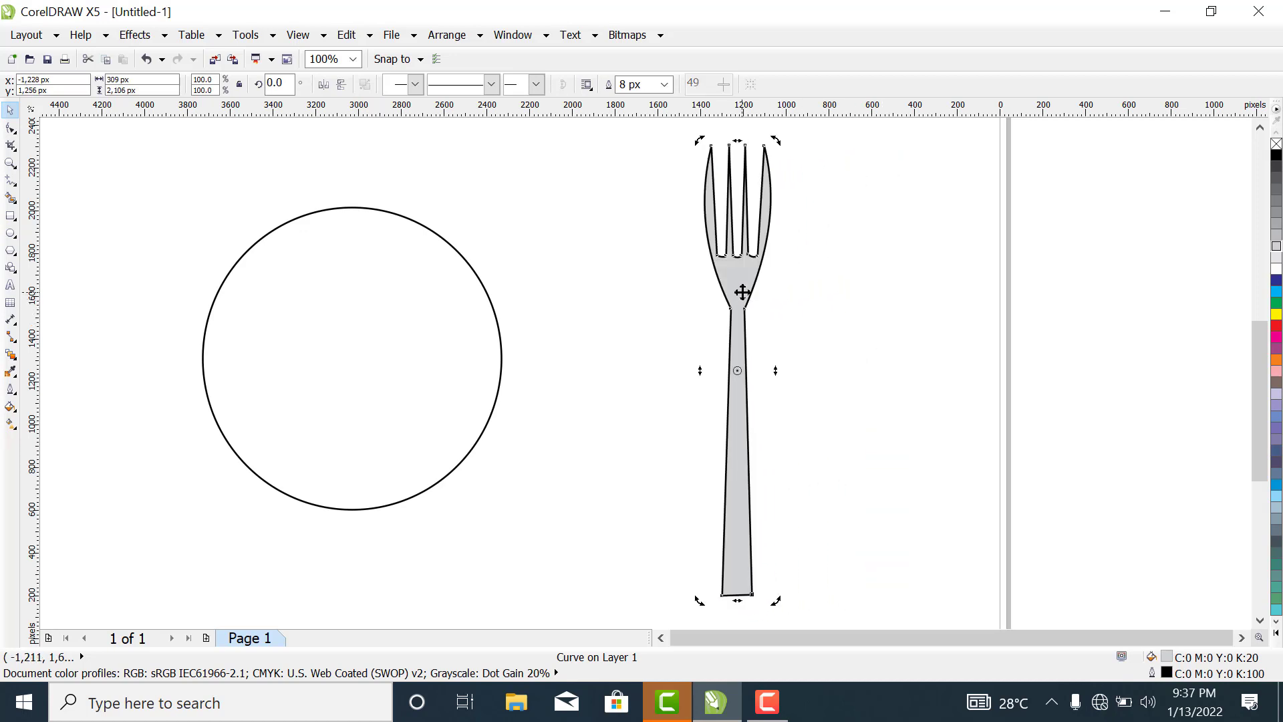
left_click(833, 275)
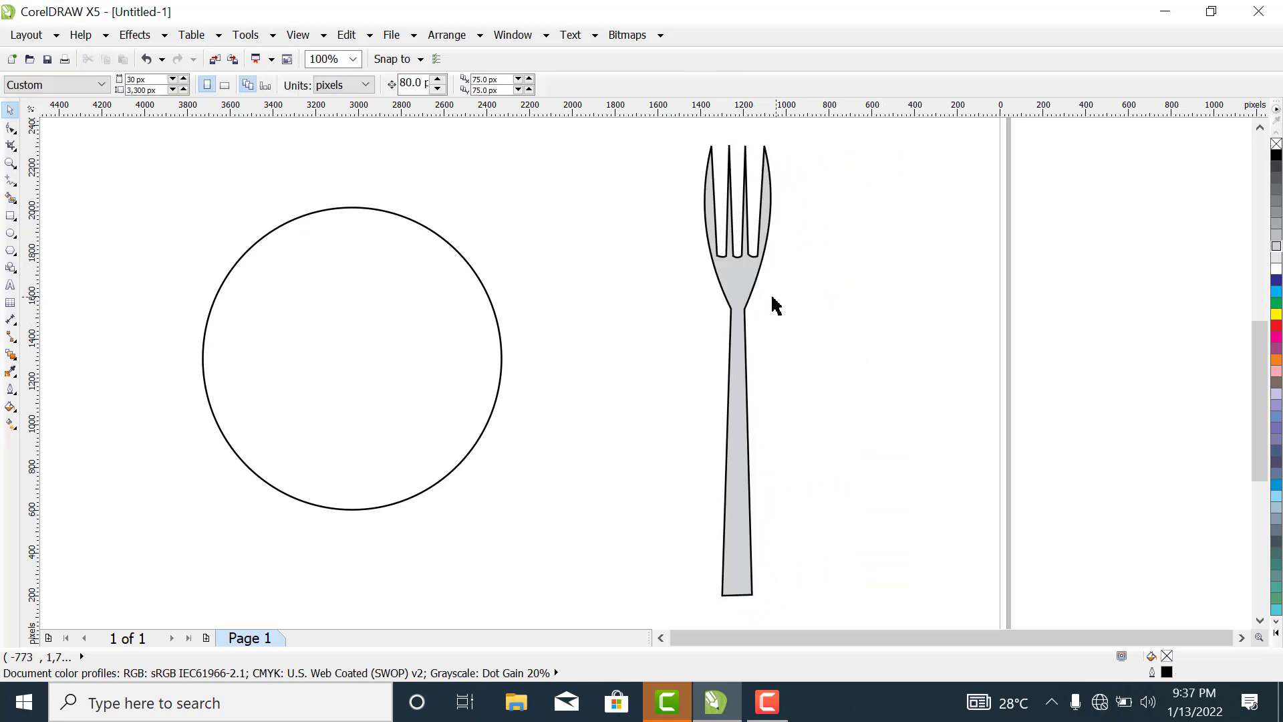
left_click(733, 288)
left_click(731, 284)
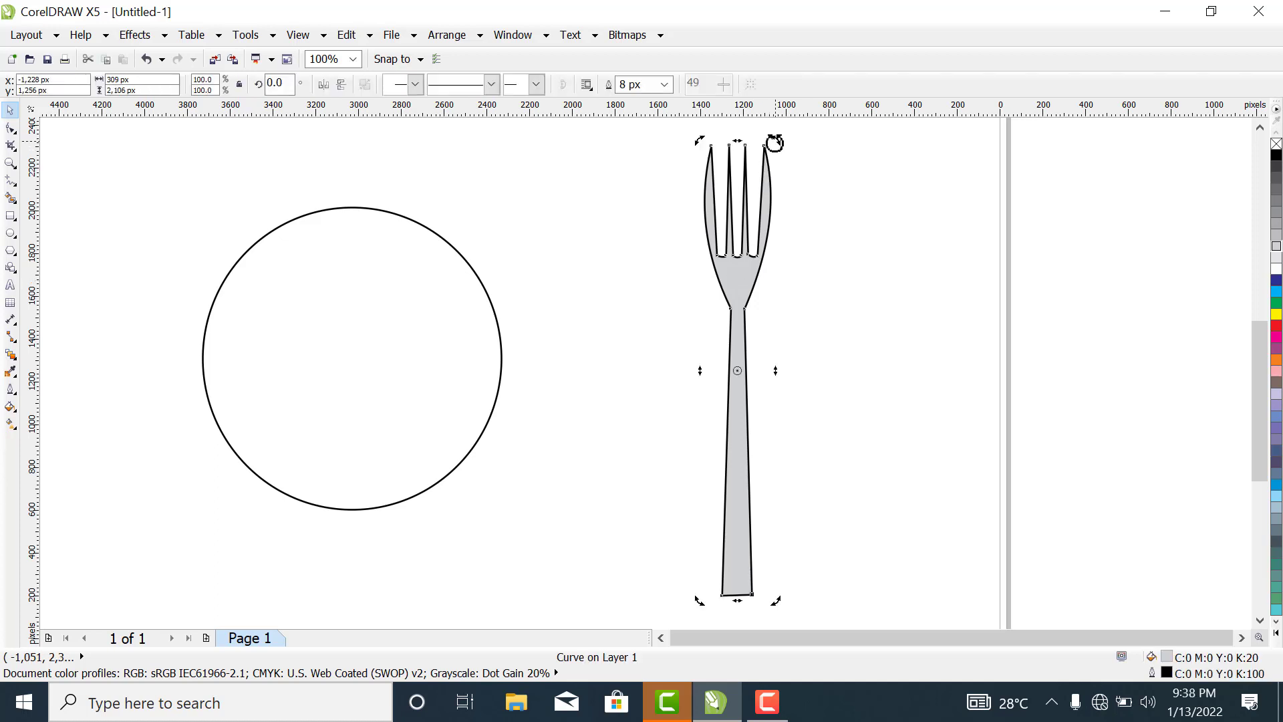
left_click_drag(774, 143, 915, 249)
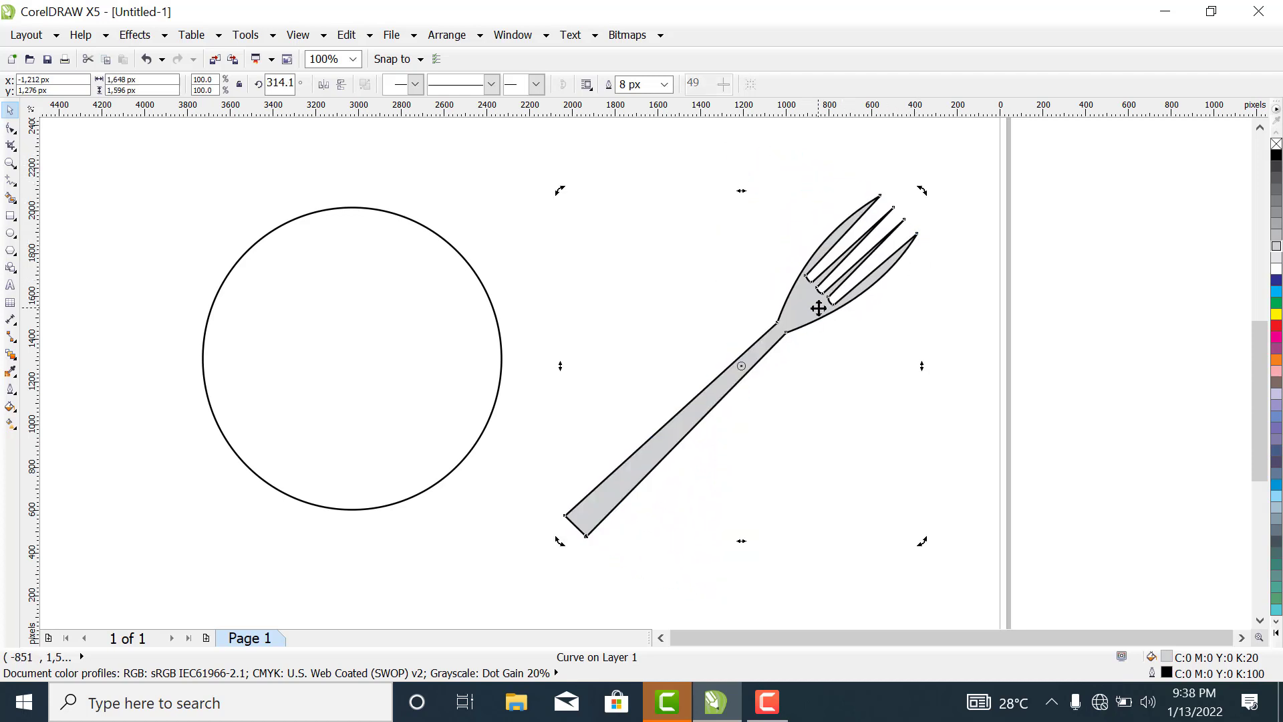
left_click_drag(818, 308, 378, 340)
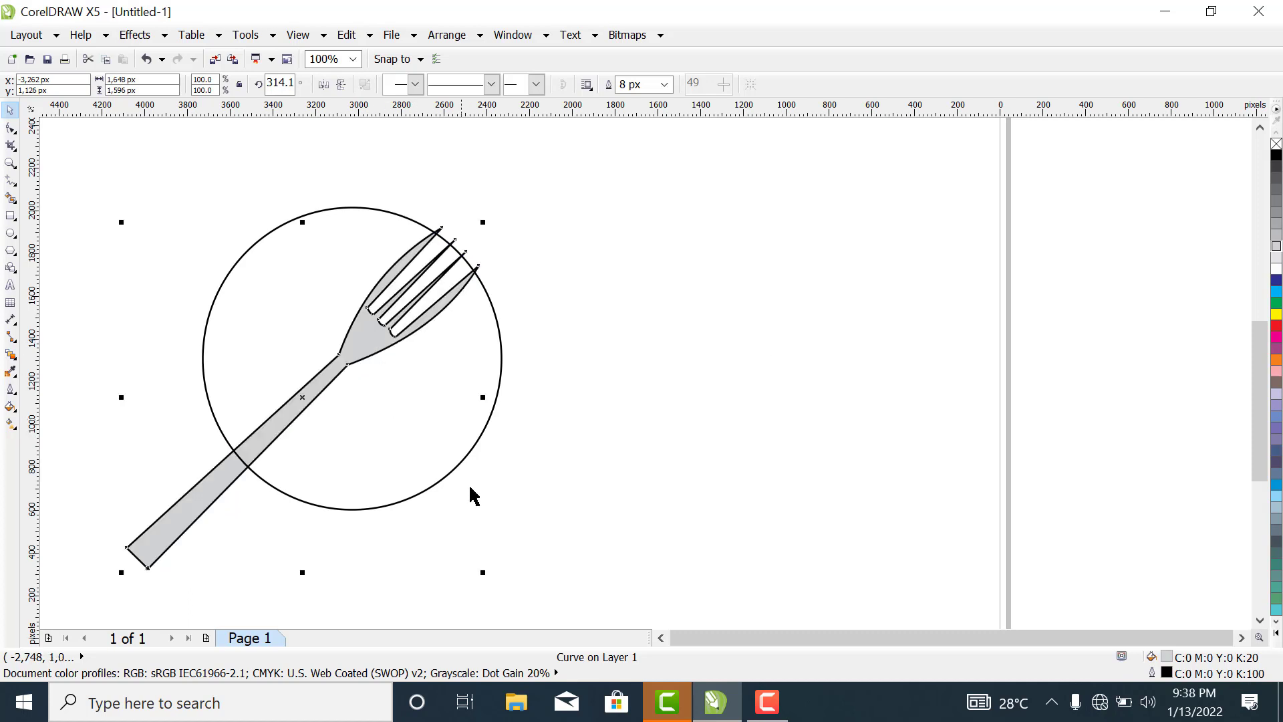
Enlarge the circle to about 1,559 × 1,577 px and shift it up and left so the tine tips meet its edge.
left_click(467, 443)
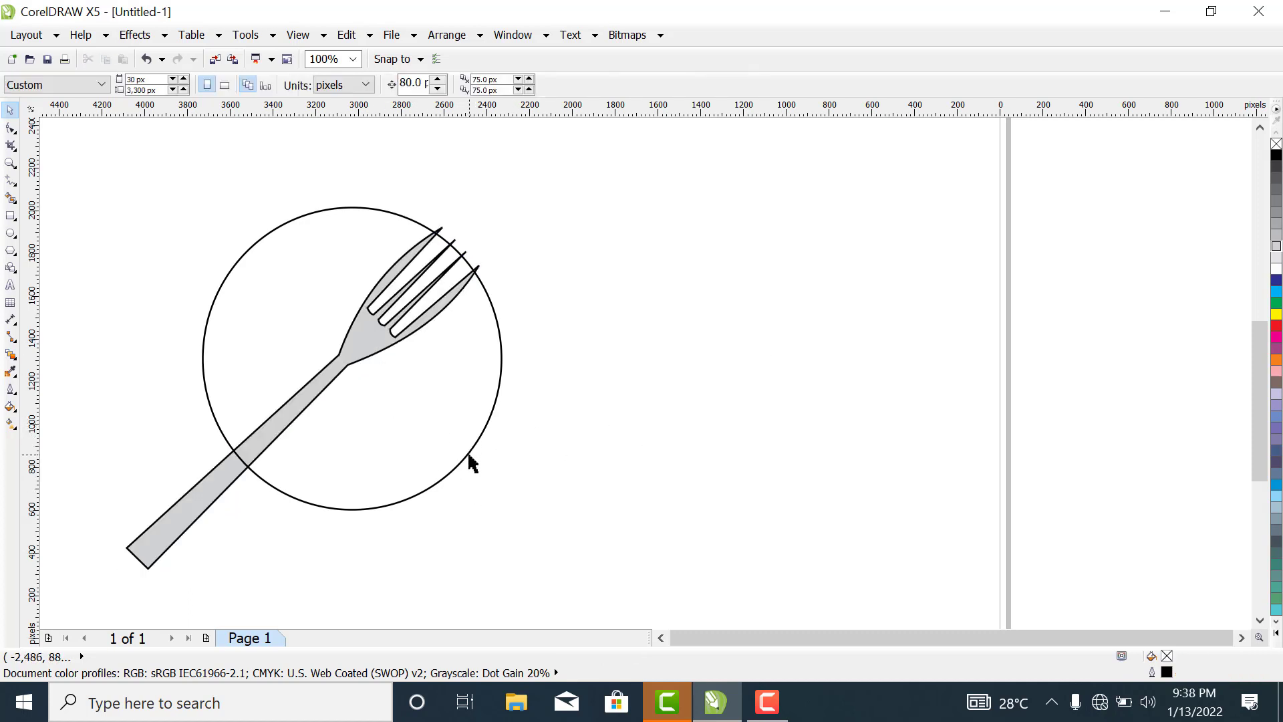
left_click(471, 462)
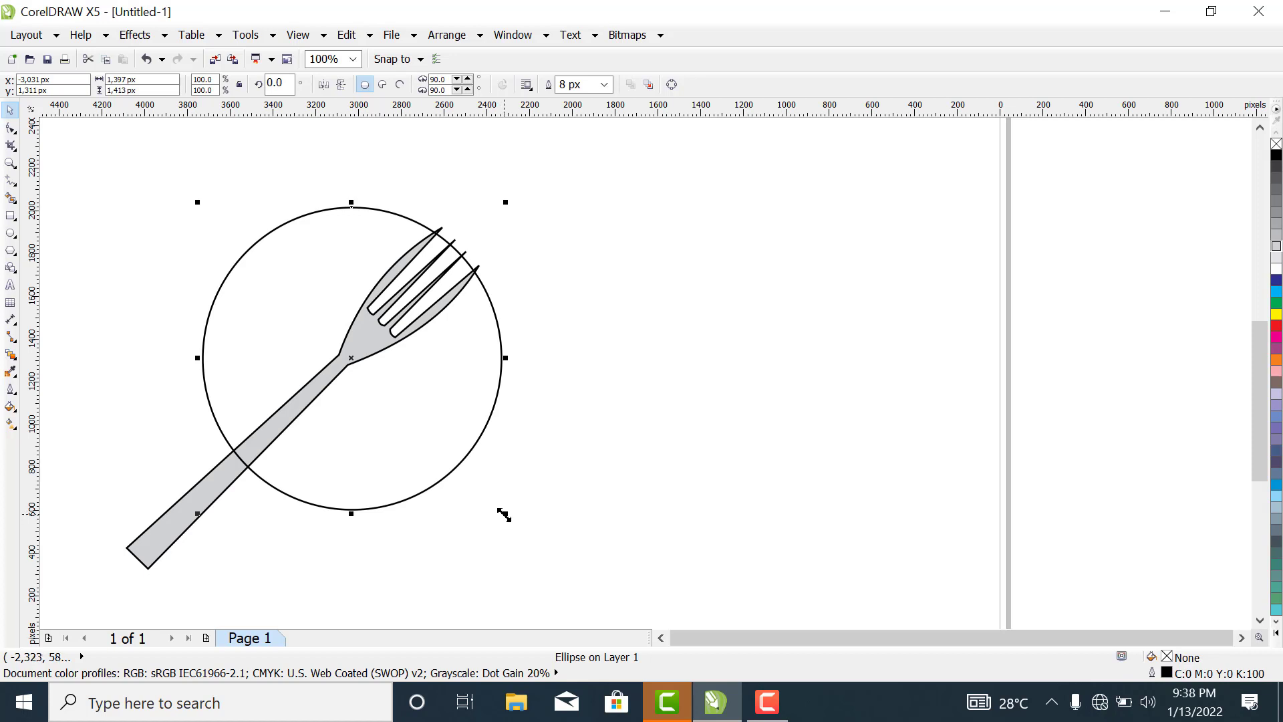
left_click_drag(504, 515, 539, 551)
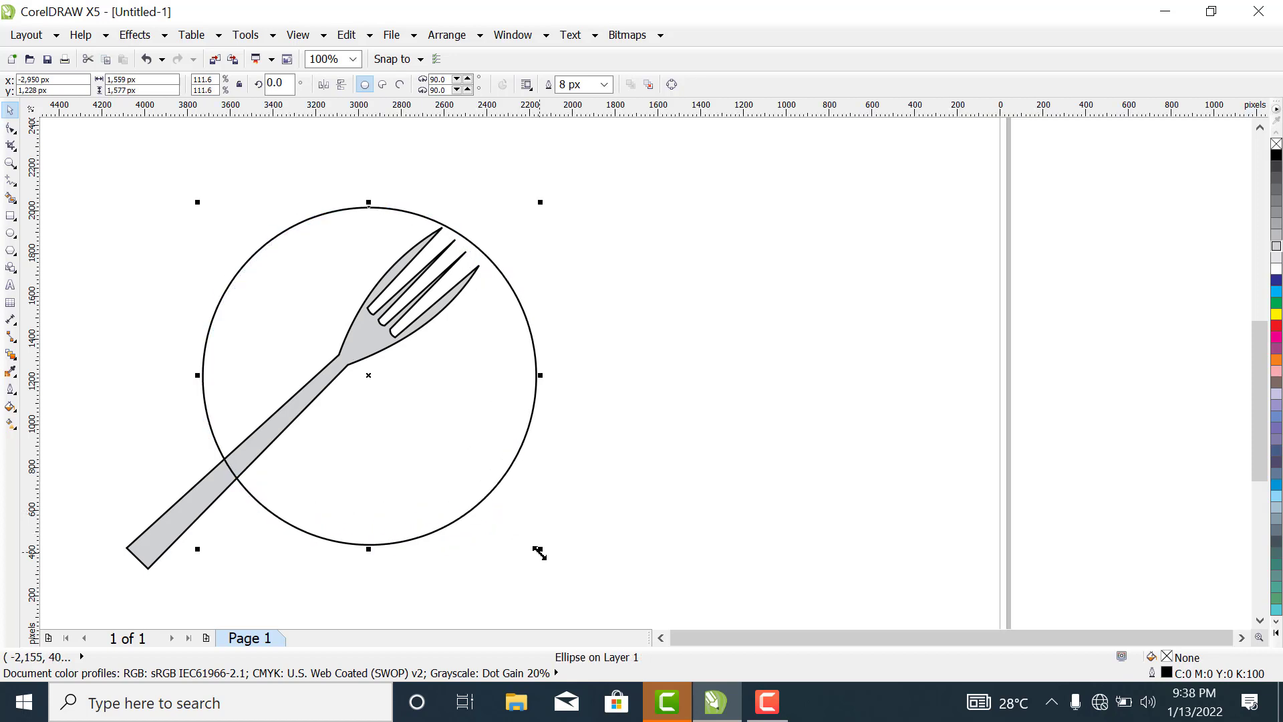
left_click_drag(471, 463, 447, 451)
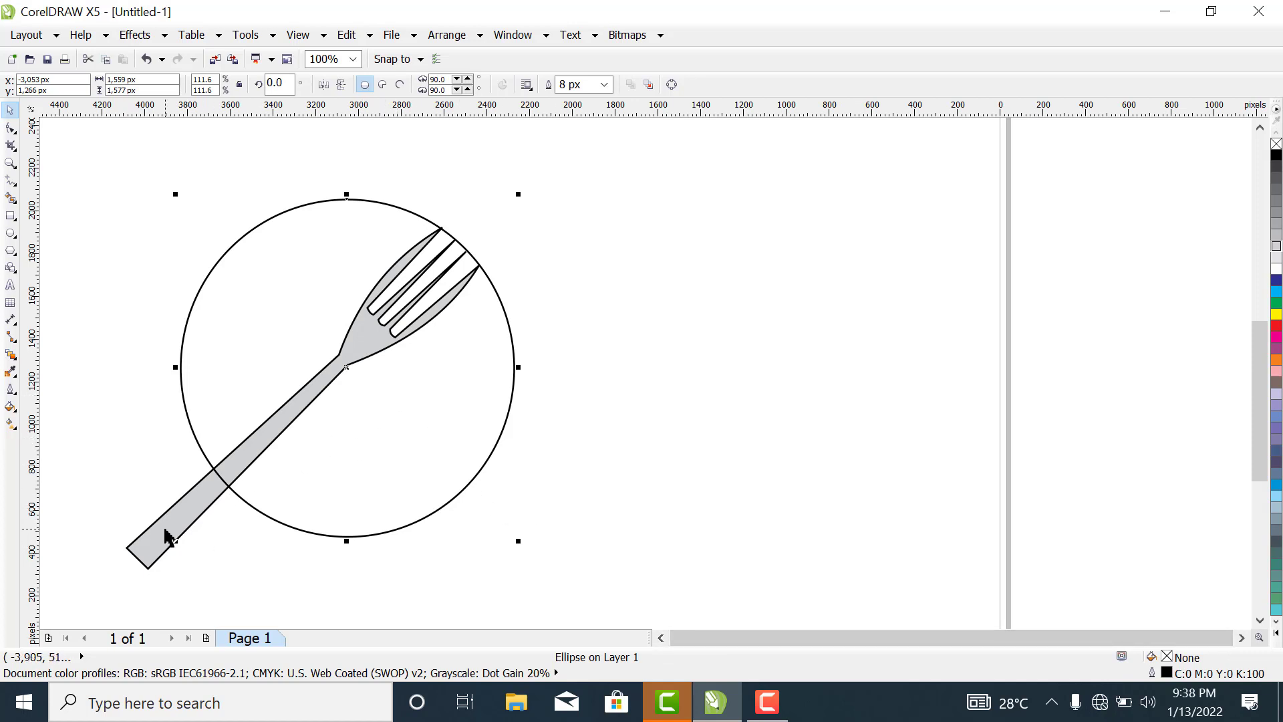
Select the fork together with the circle, move both to the right, and deselect them.
left_click(164, 534, "shift")
left_click_drag(164, 534, 359, 507)
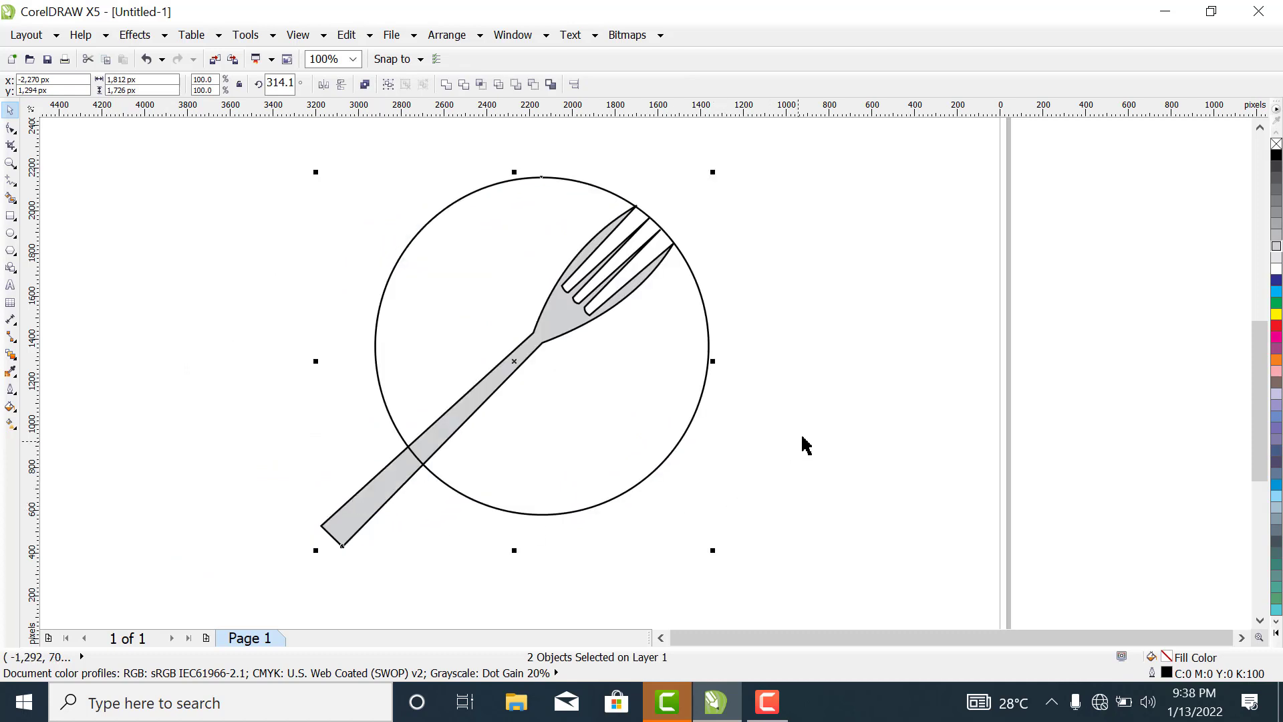
left_click(847, 417)
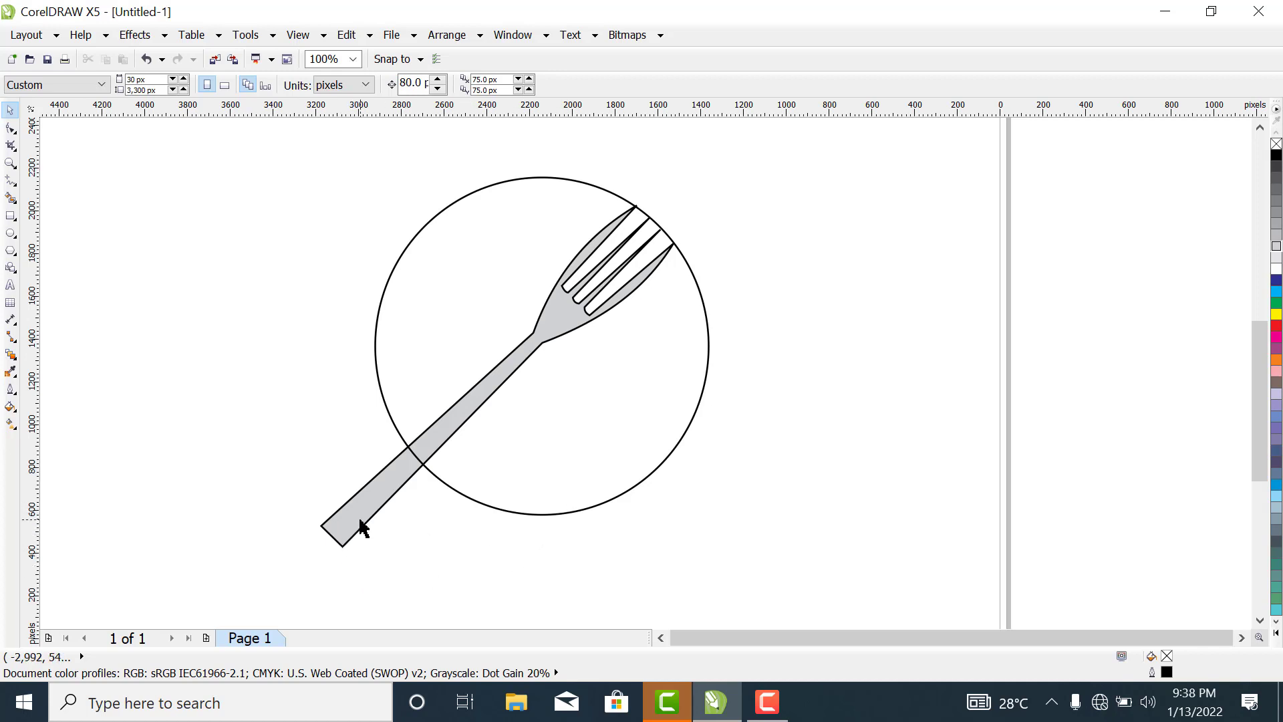
left_click(10, 180)
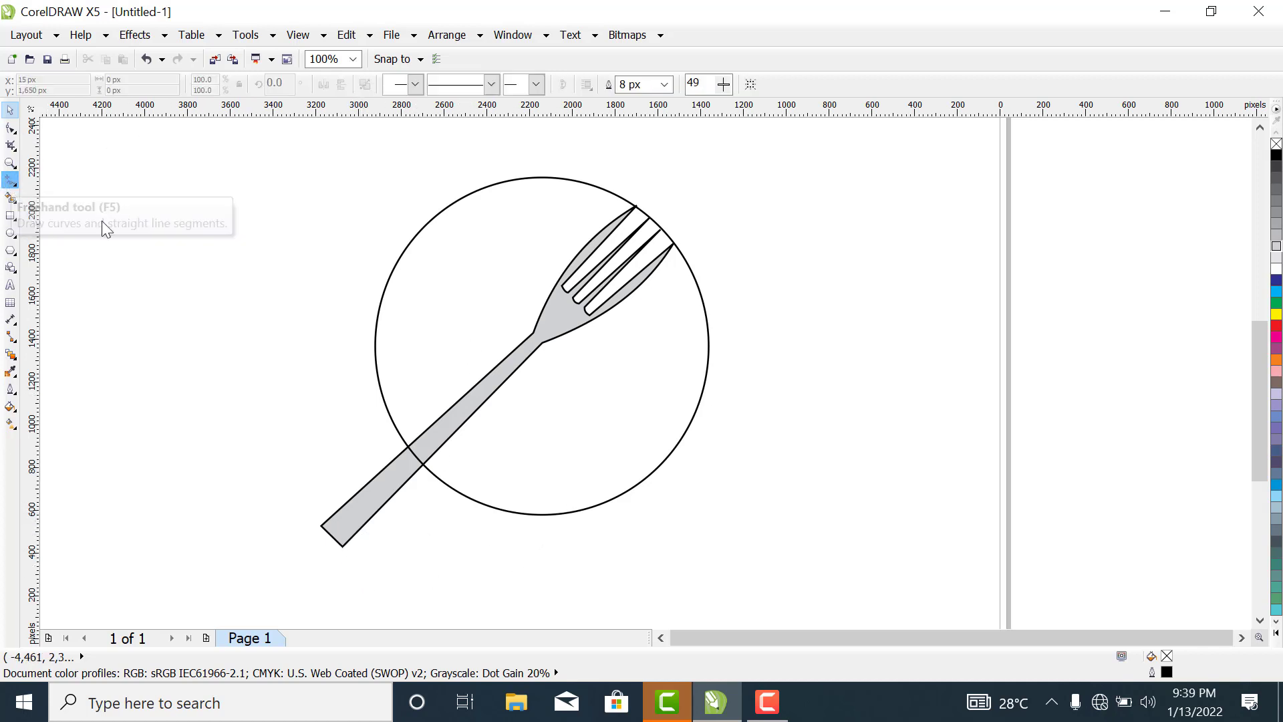
left_click(339, 529)
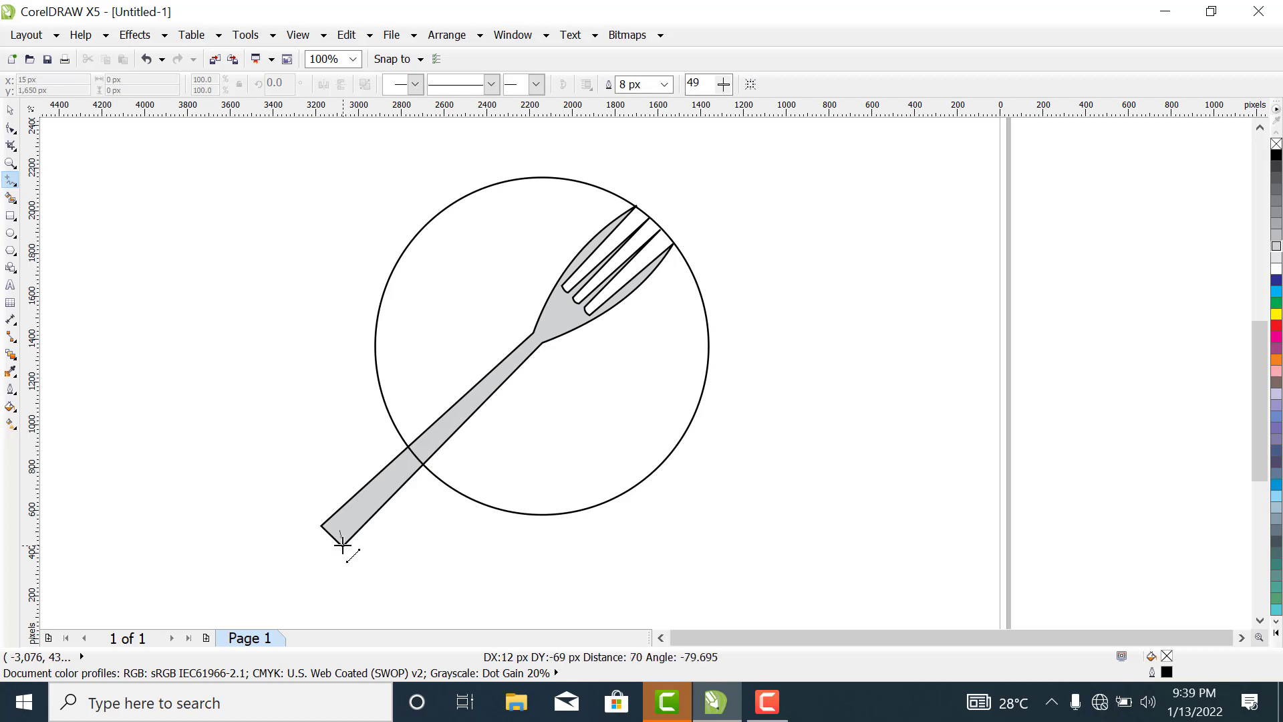
left_click(342, 544)
left_click(342, 545)
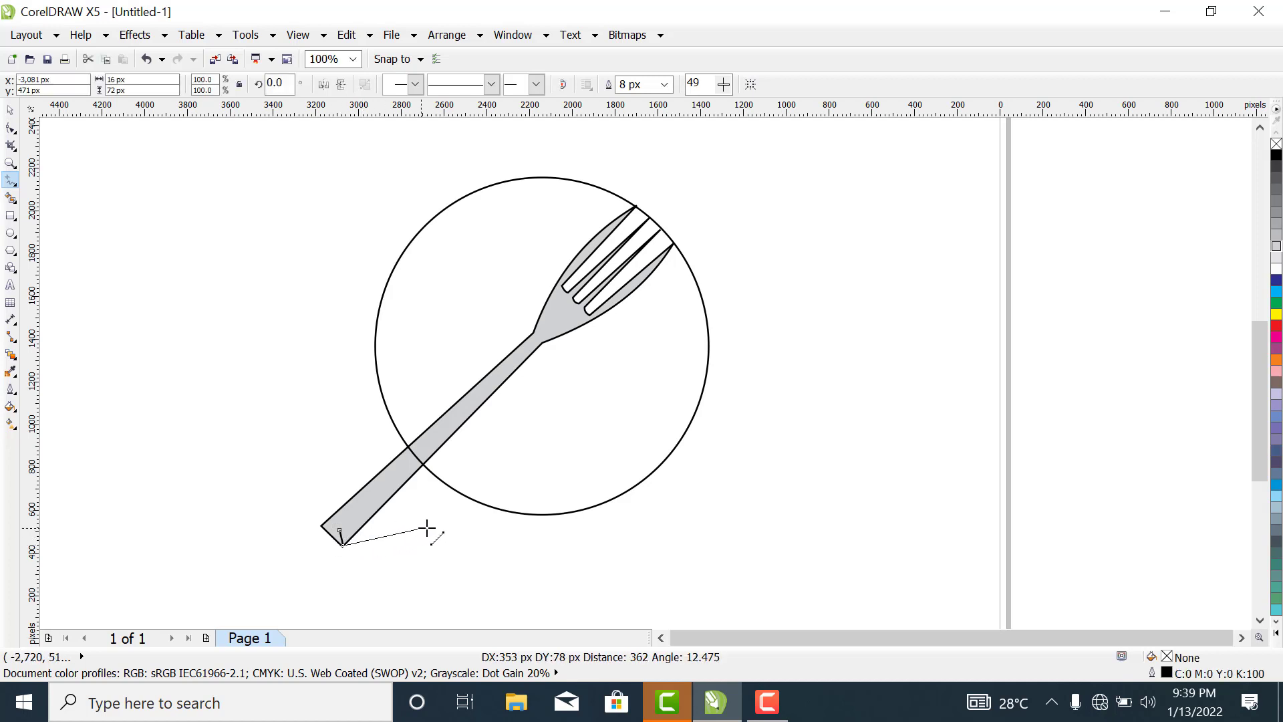
left_click(677, 447)
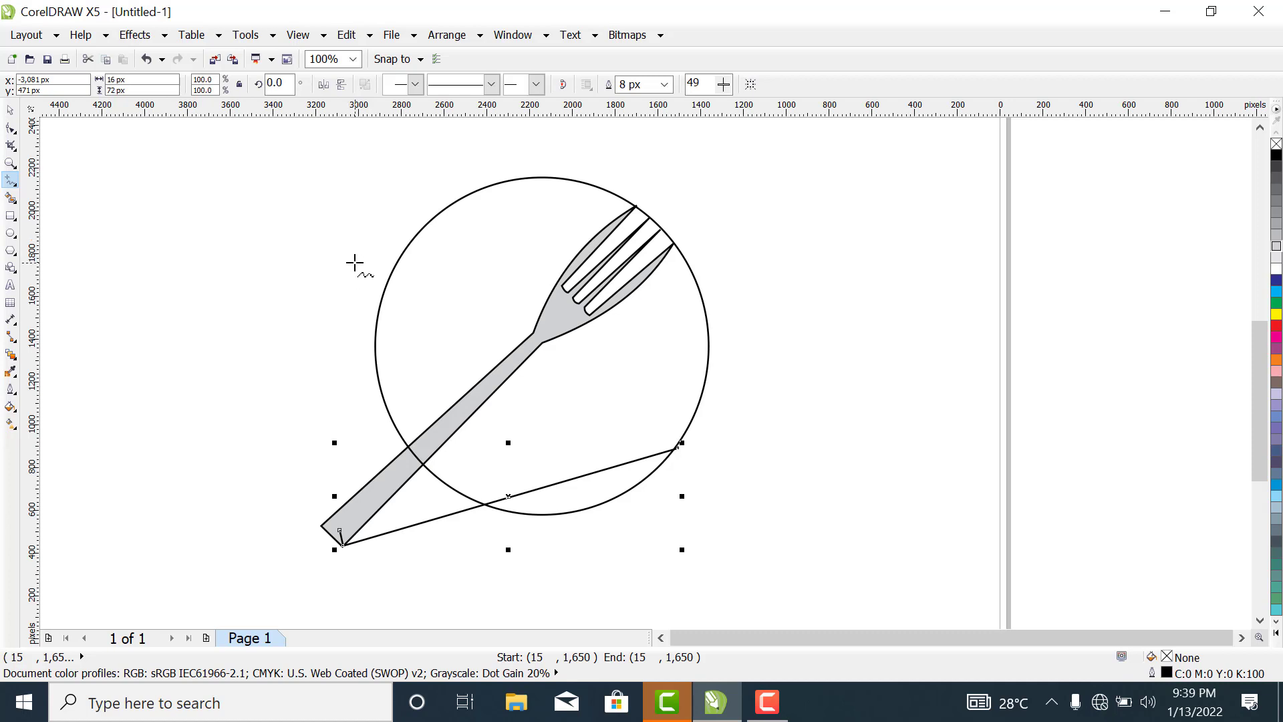
key("ctrl+z")
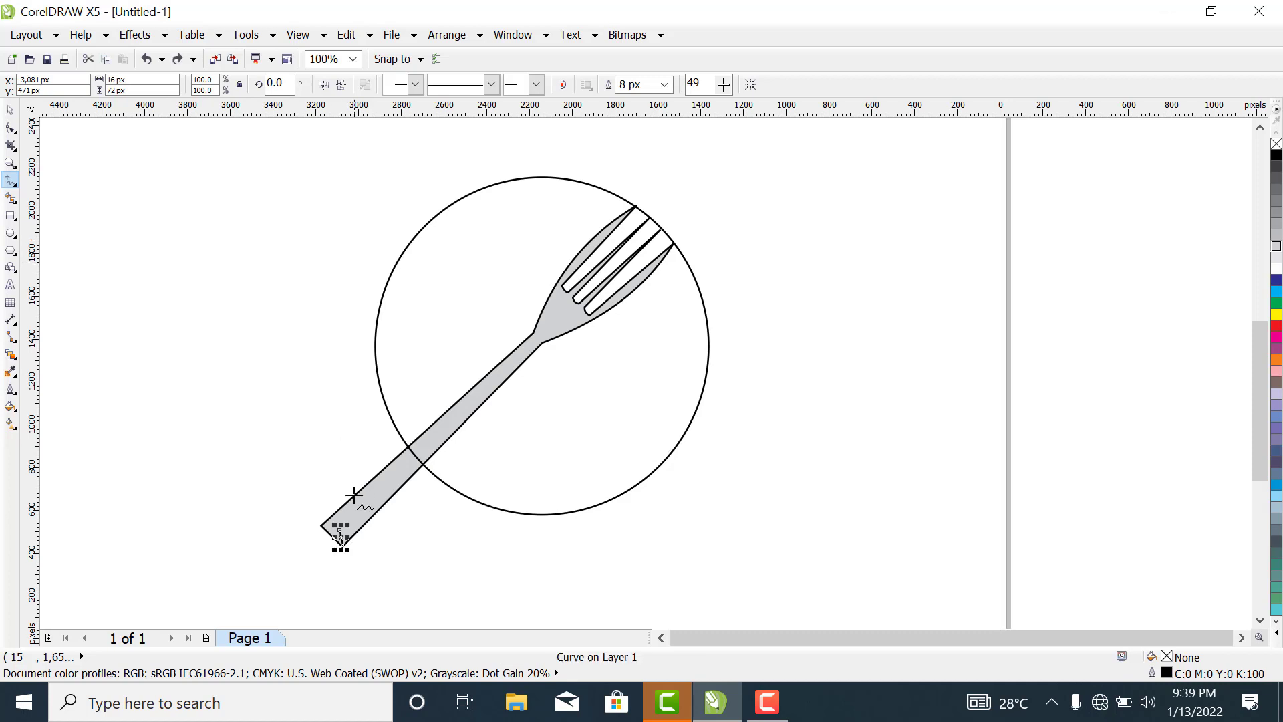
key("ctrl+z")
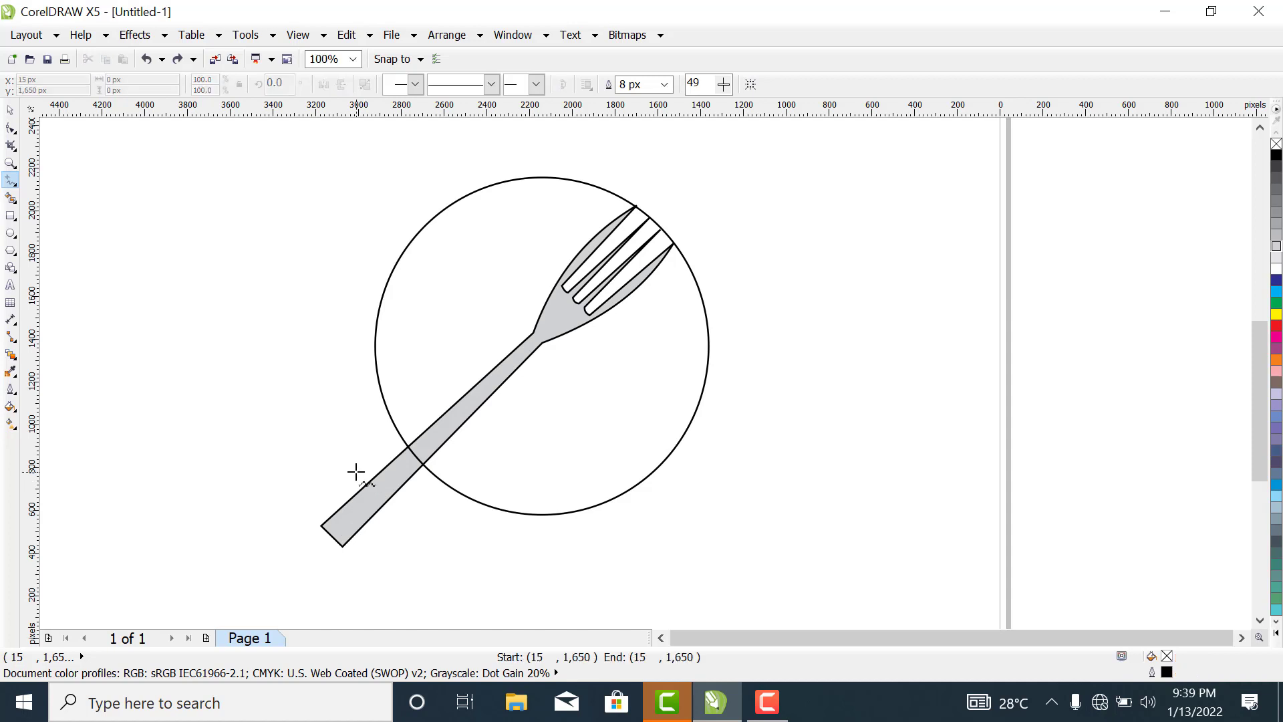
Draw a Freehand line from the fork handle's end to the circle's lower-right edge and bend it downward into a curve that meets the circle.
left_click(340, 544)
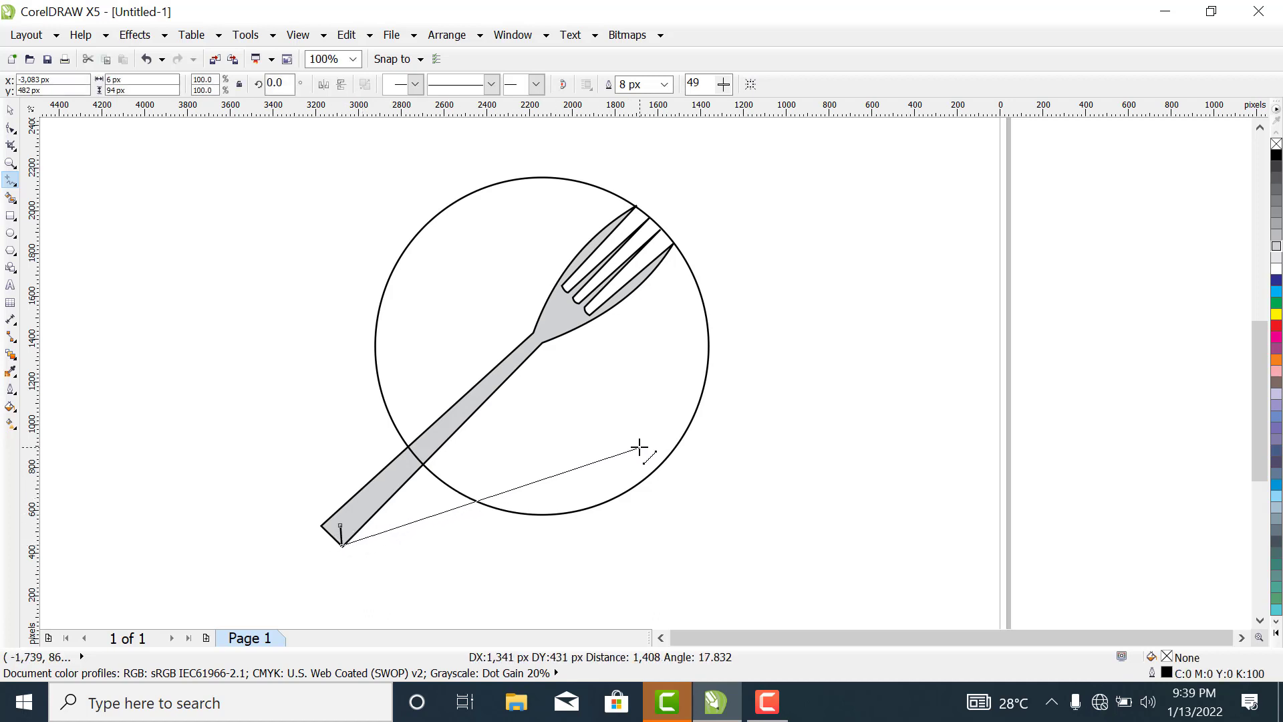
double_click(681, 438)
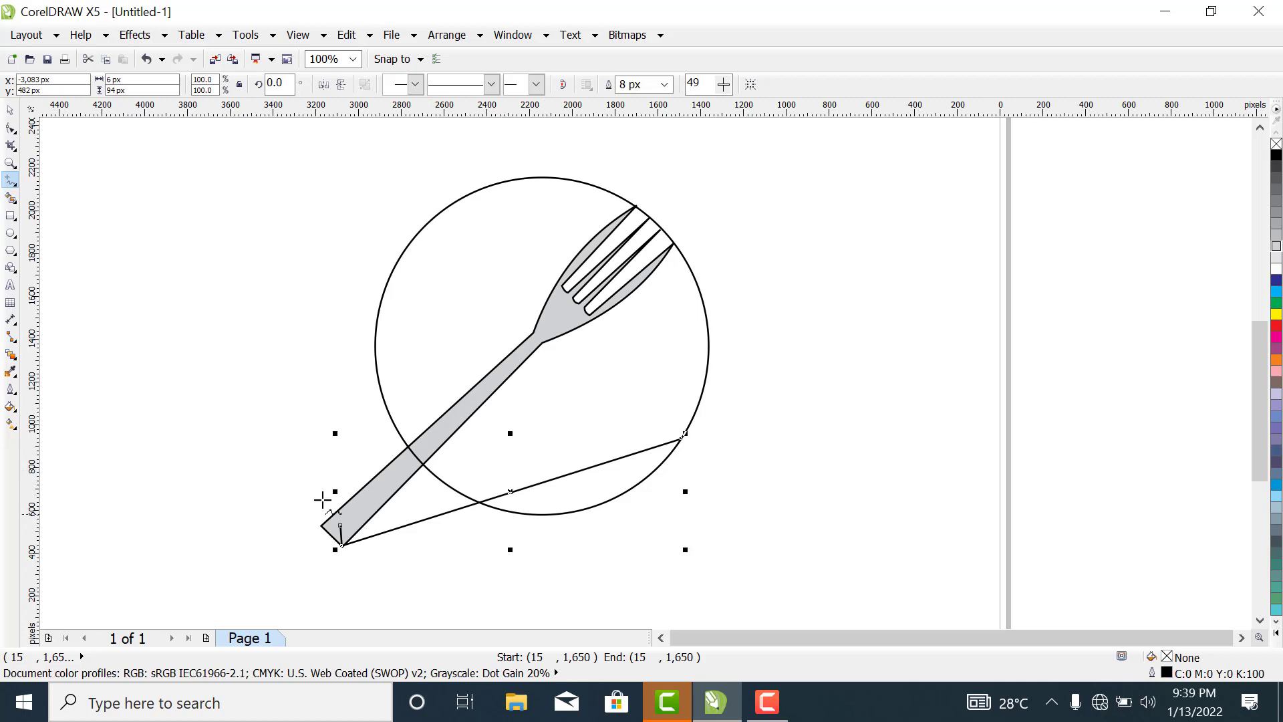
left_click(12, 130)
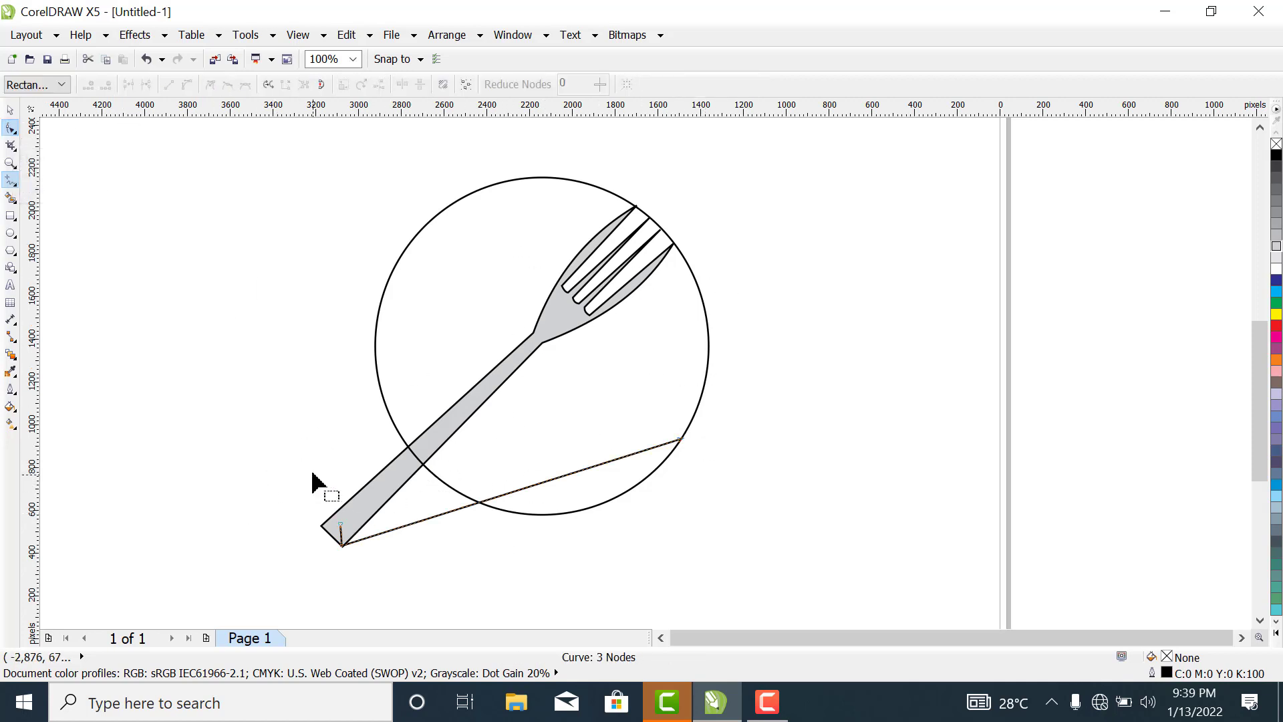
left_click_drag(244, 432, 791, 579)
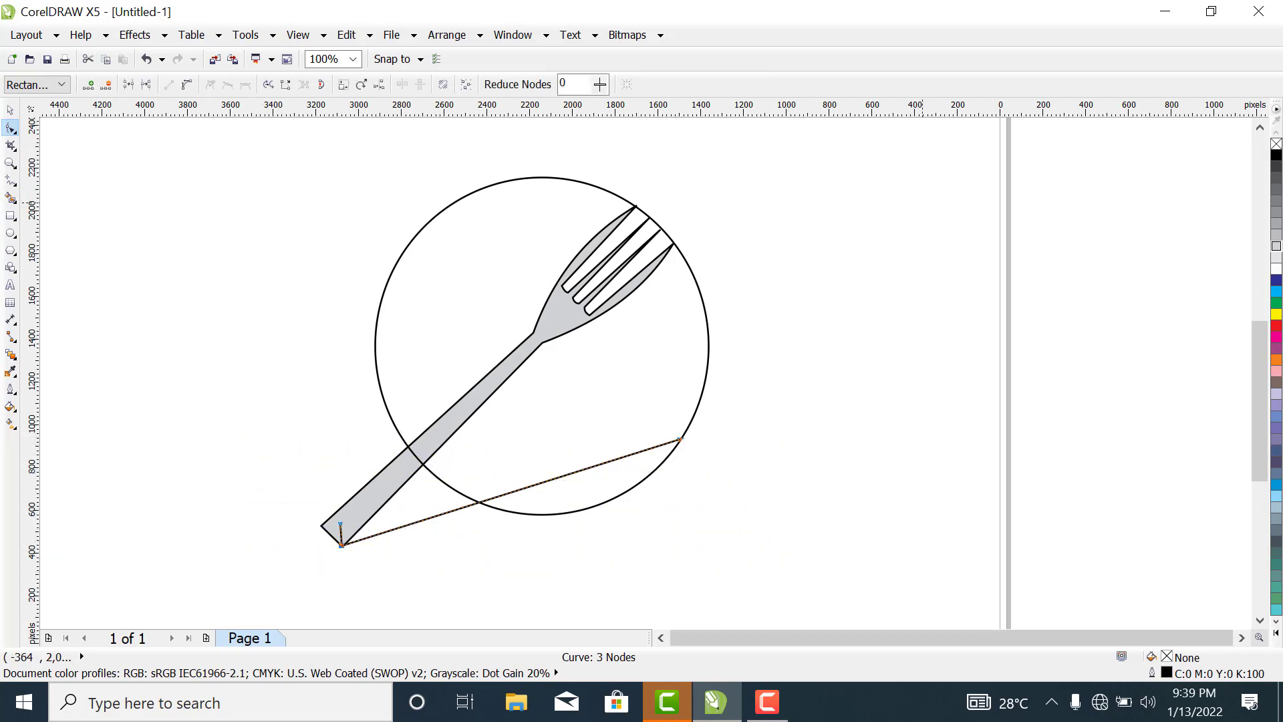
left_click(186, 84)
left_click_drag(528, 495, 548, 531)
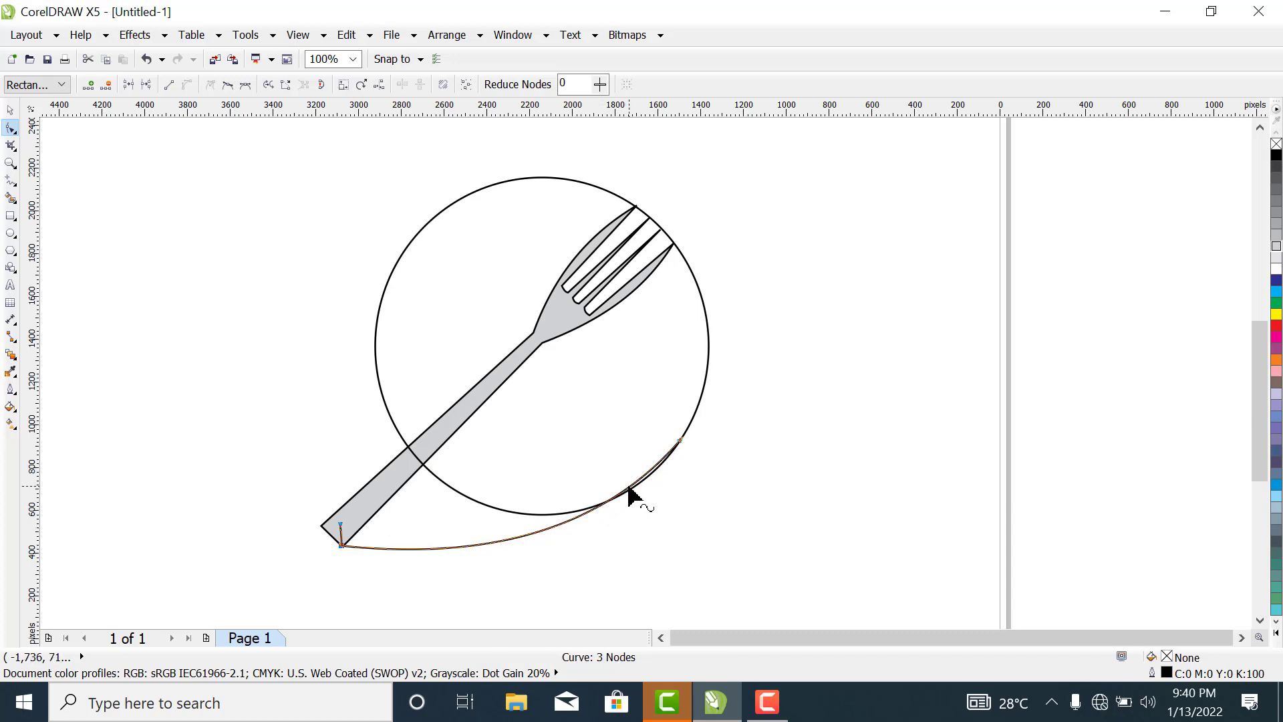
left_click_drag(628, 488, 628, 494)
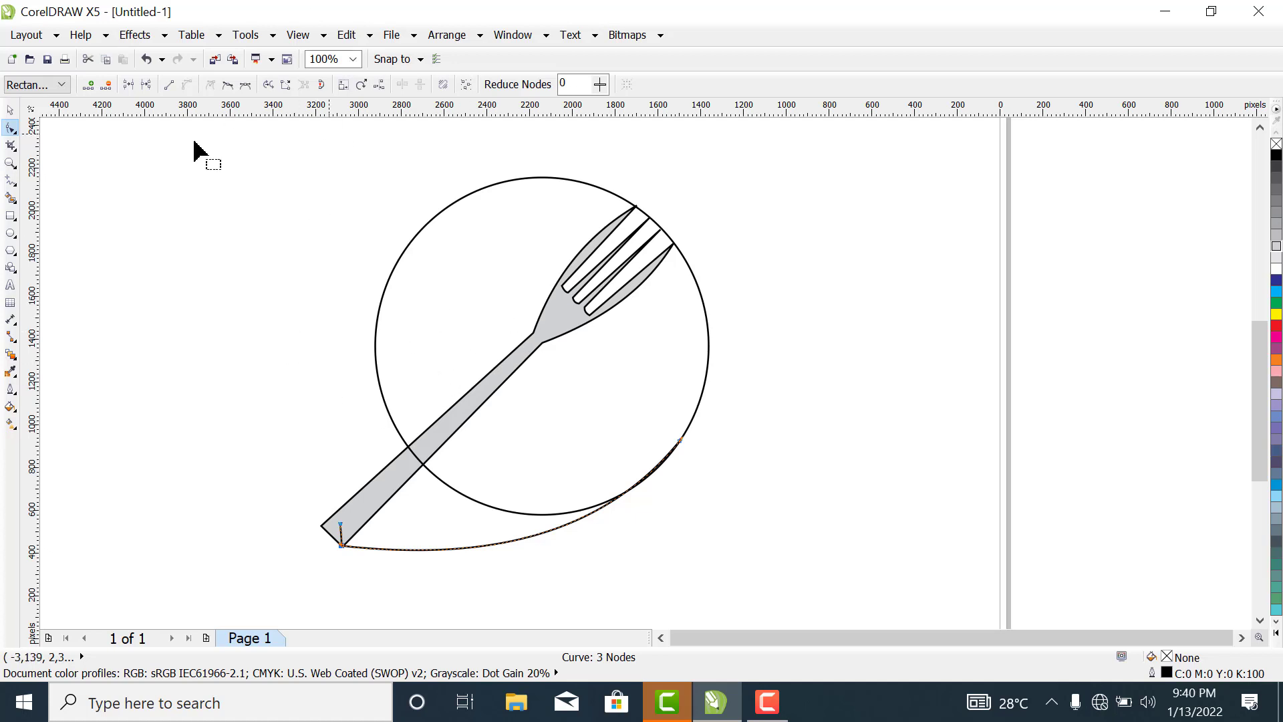
Smart Fill the circle area above and left of the fork with purple (C:40 M:100 Y:0 K:0).
left_click(10, 199)
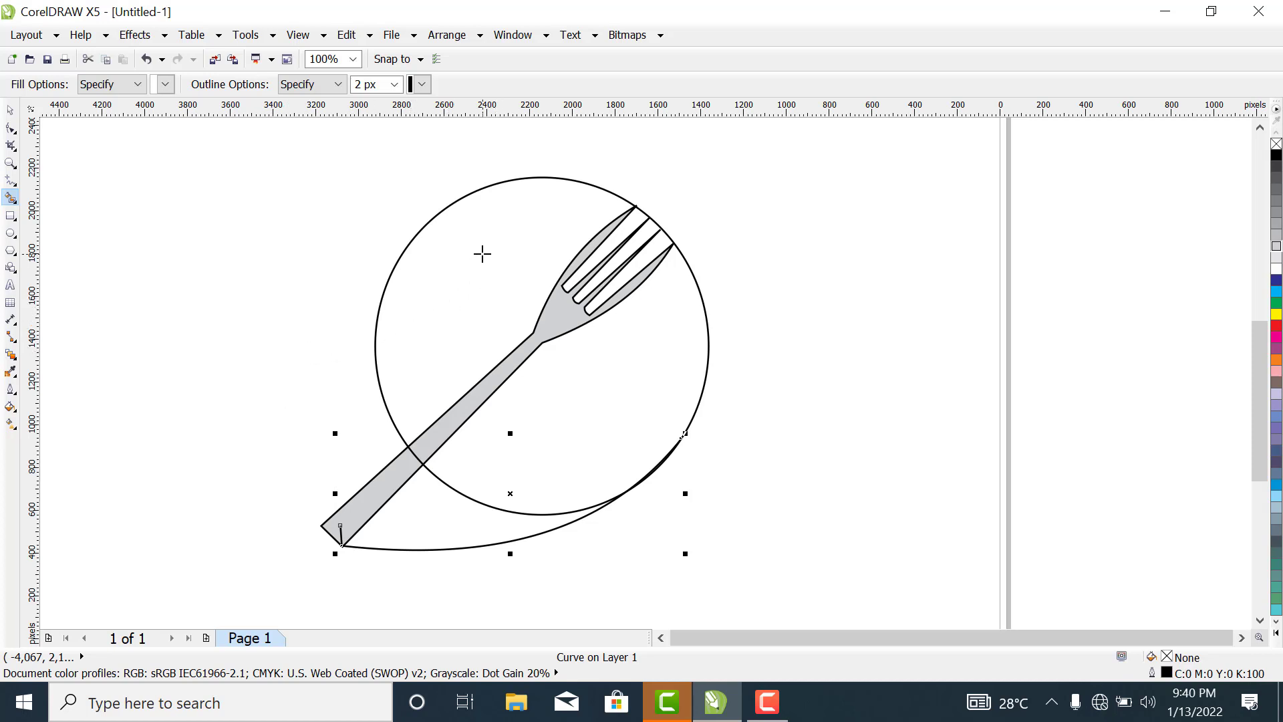
left_click(165, 85)
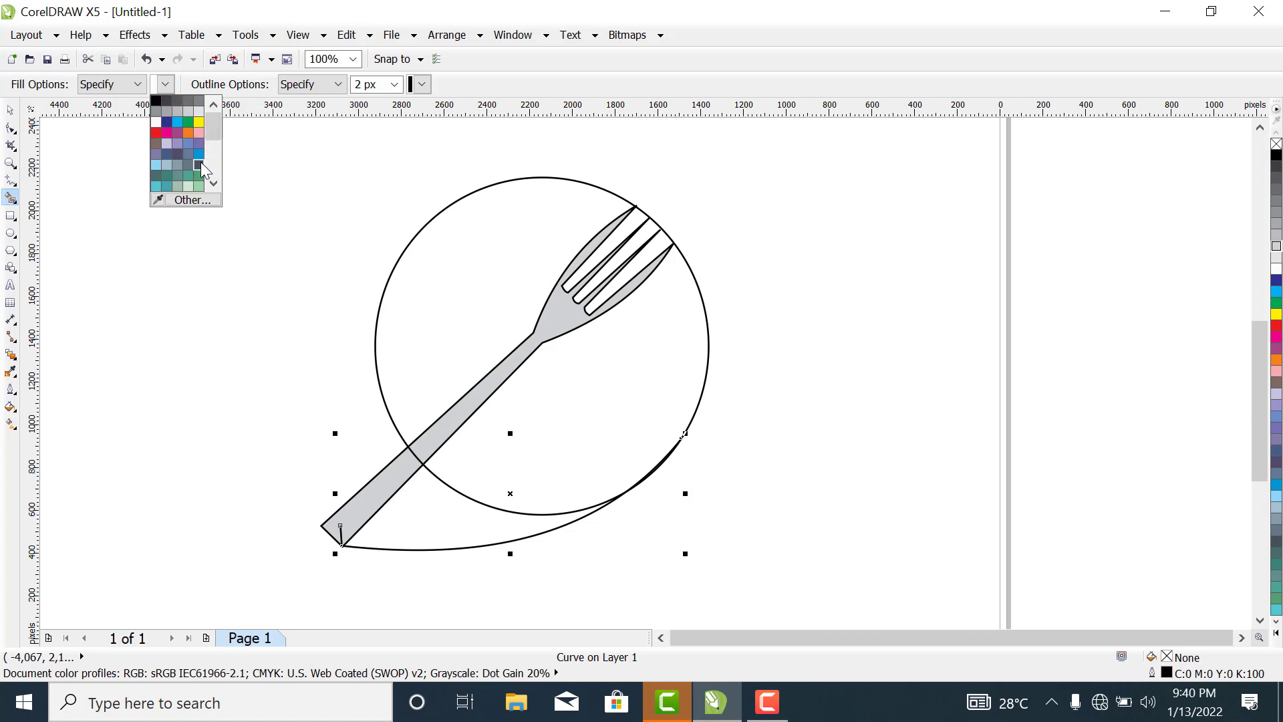
left_click_drag(212, 126, 215, 170)
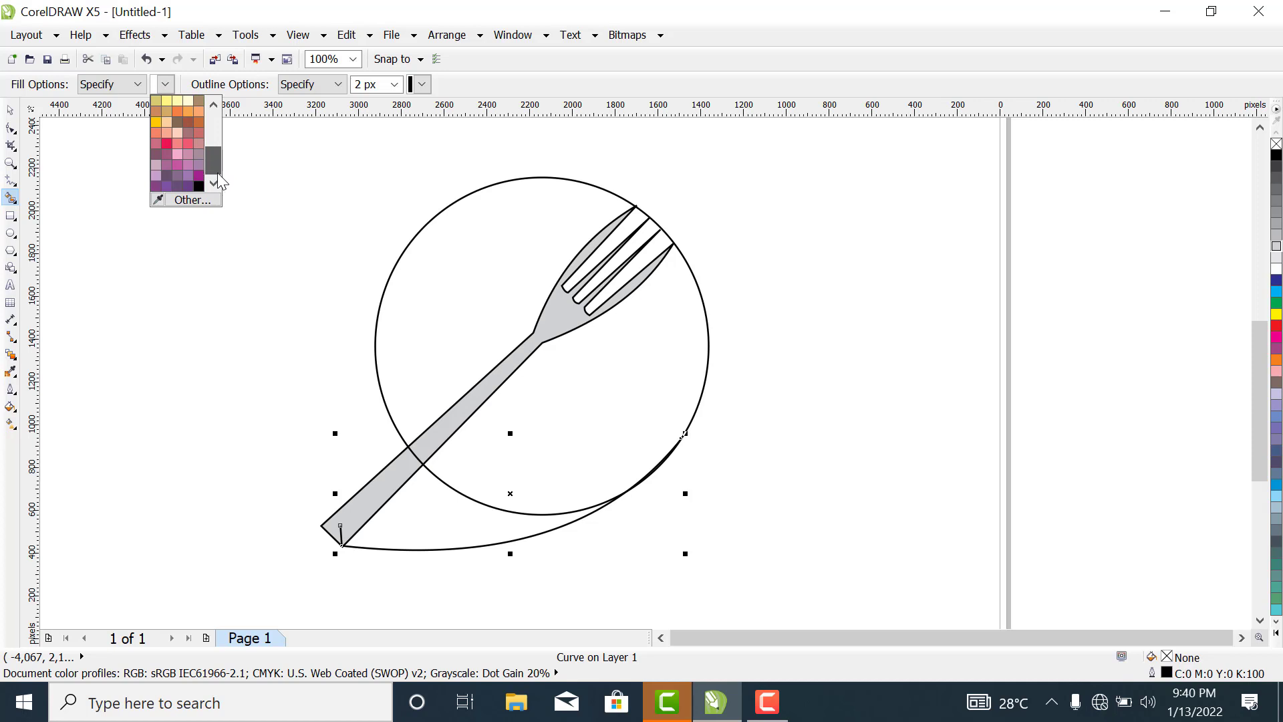
left_click_drag(217, 177, 213, 126)
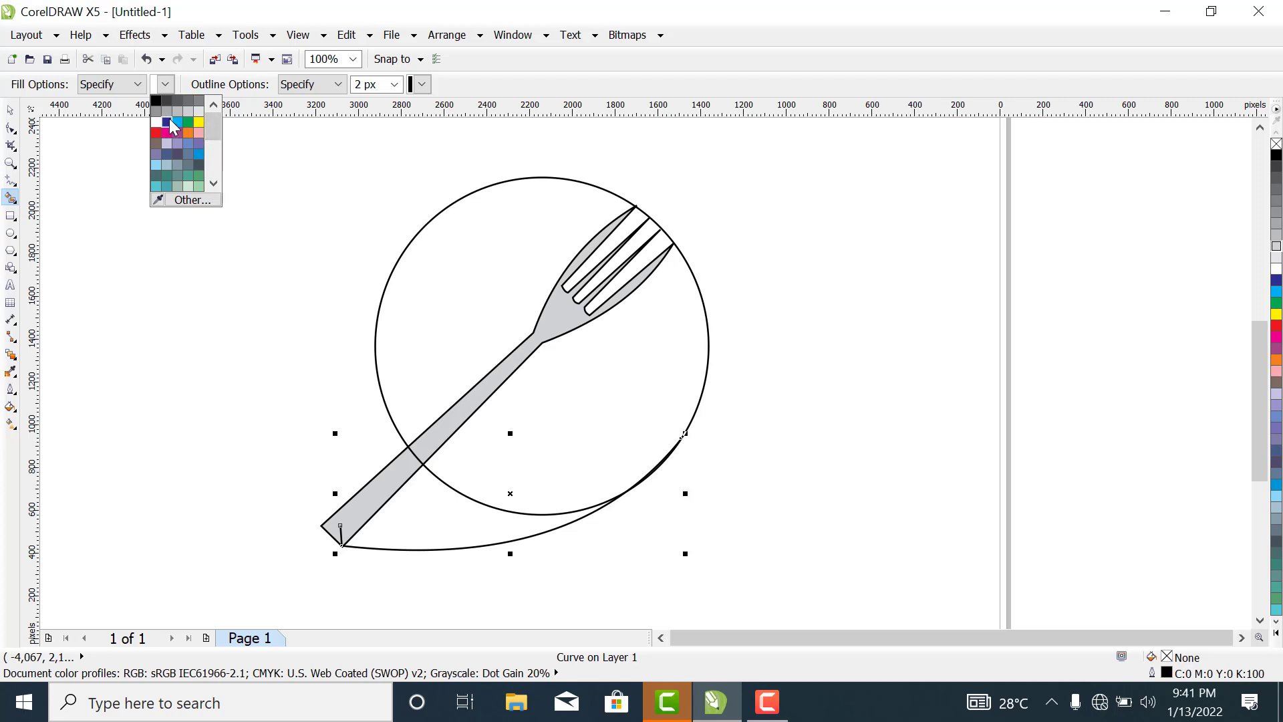
left_click_drag(215, 121, 227, 158)
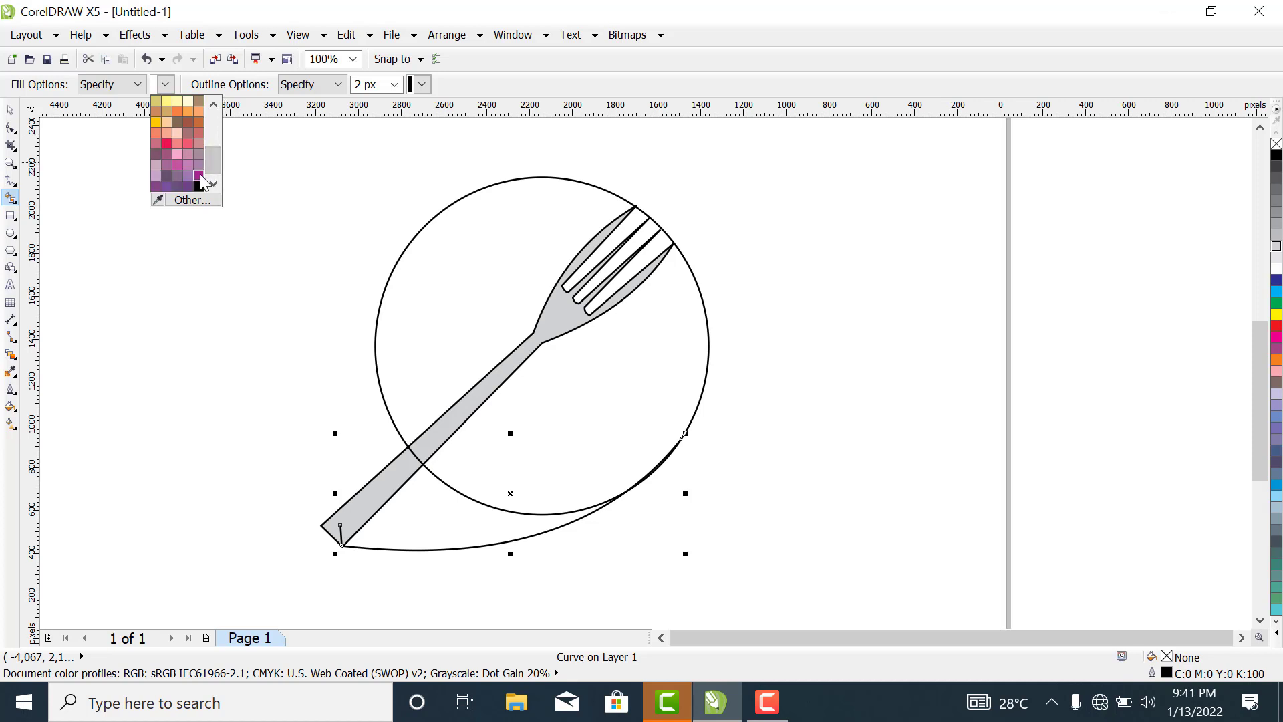
left_click(199, 175)
left_click(475, 285)
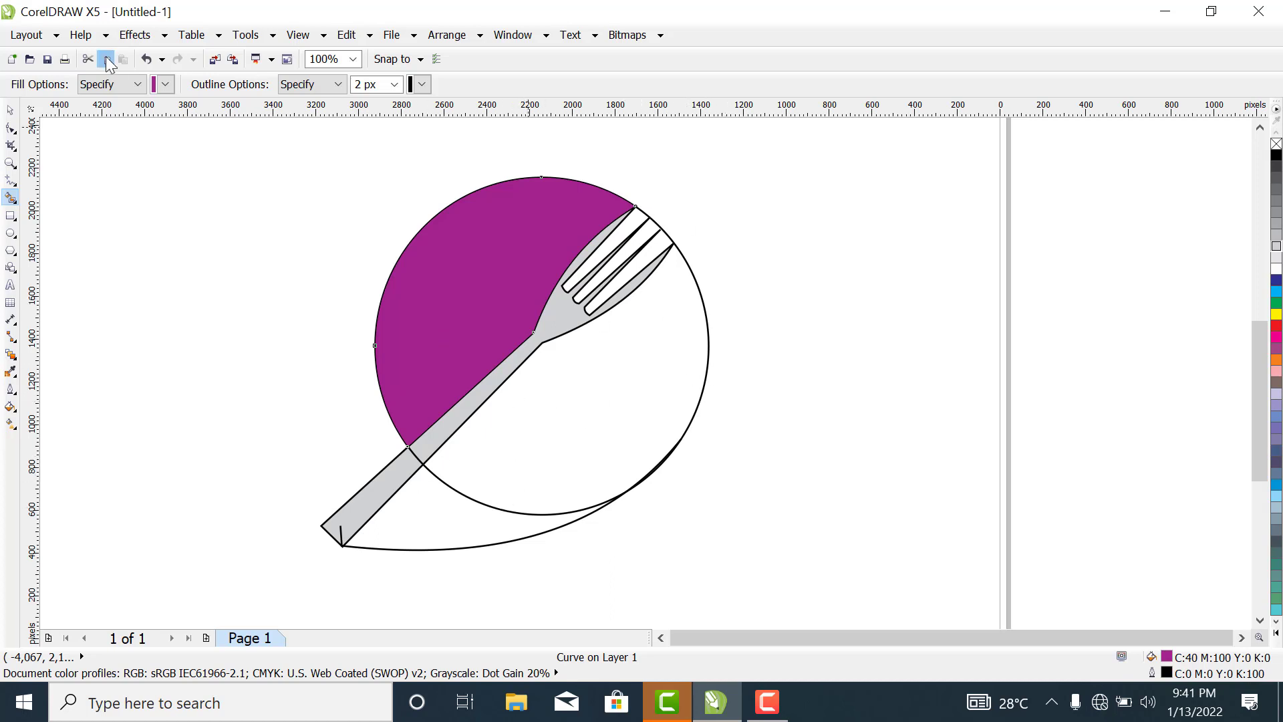
Smart Fill the circle area right of the fork and the leaf-shaped area below the circle with green (C:40 M:0 Y:100 K:0).
left_click(166, 85)
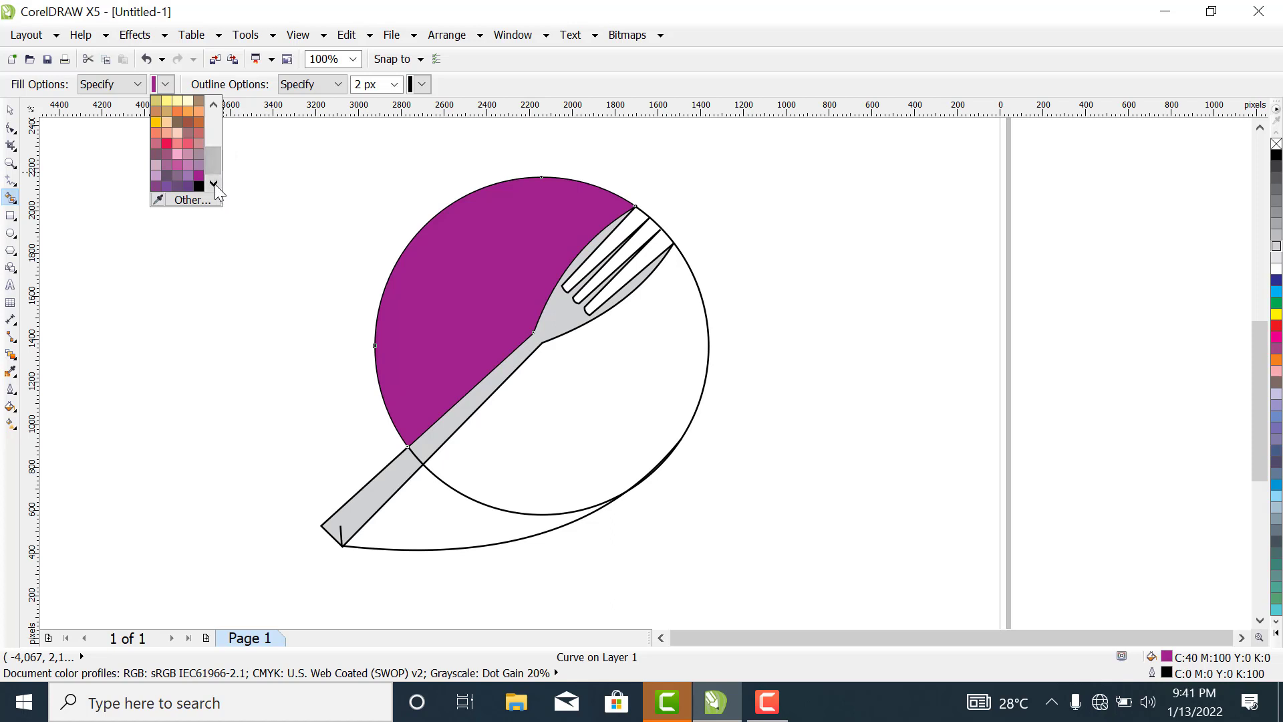
left_click(214, 102)
left_click(214, 103)
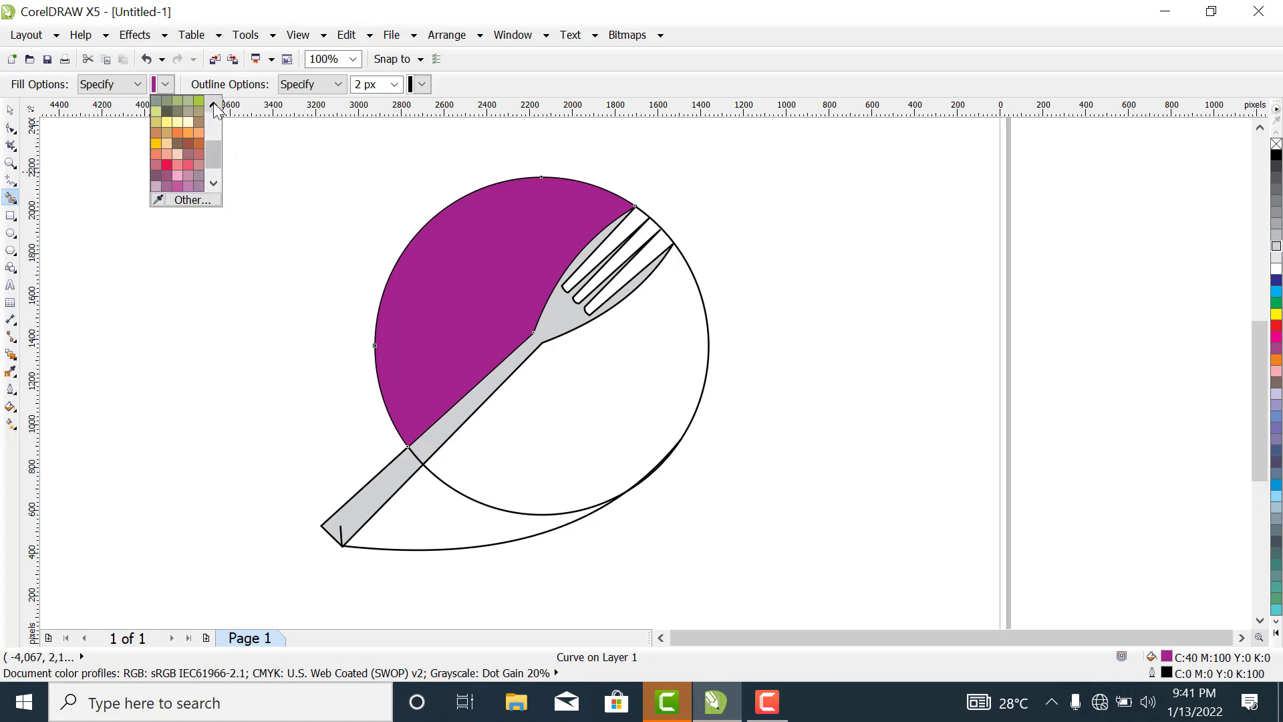
left_click(214, 102)
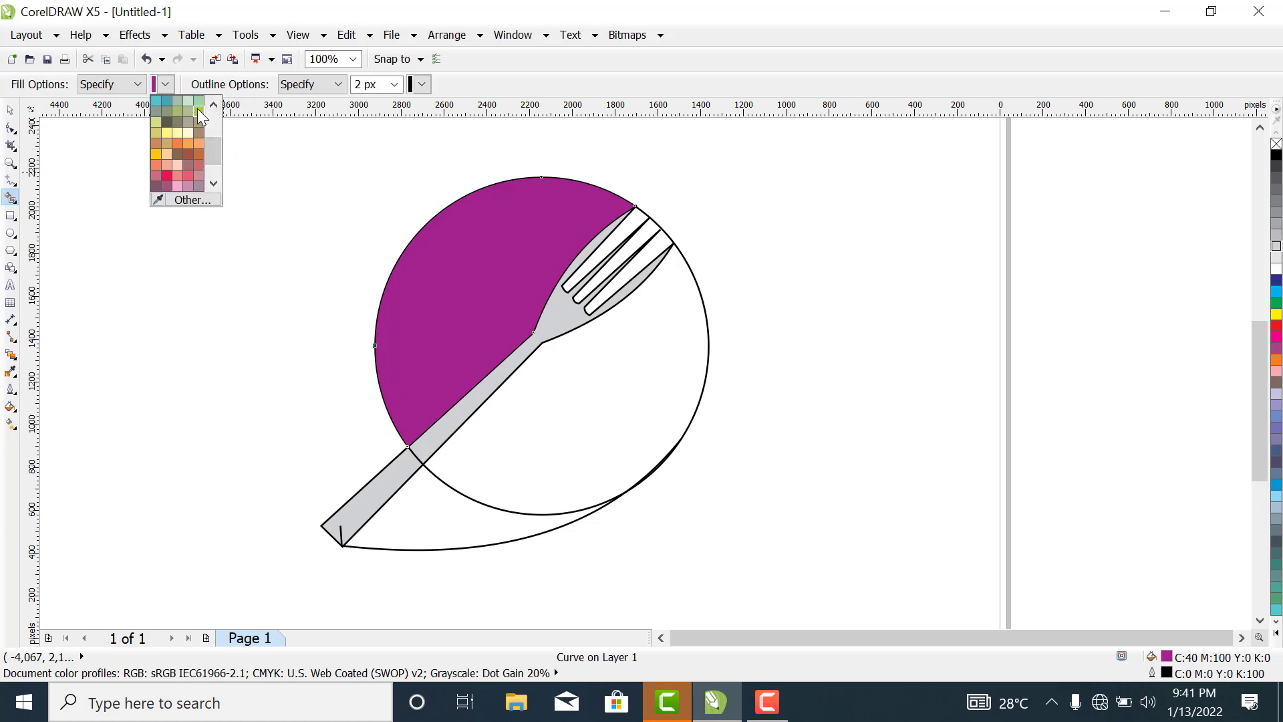
left_click(198, 111)
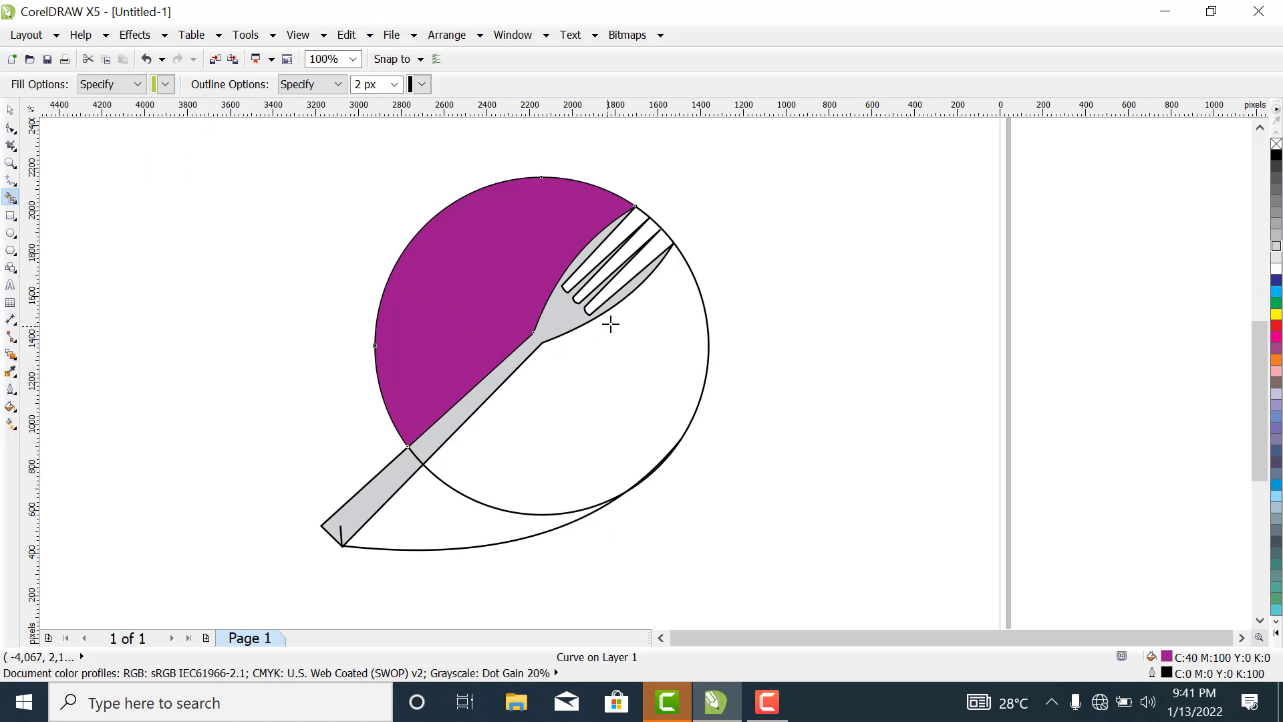
left_click(669, 341)
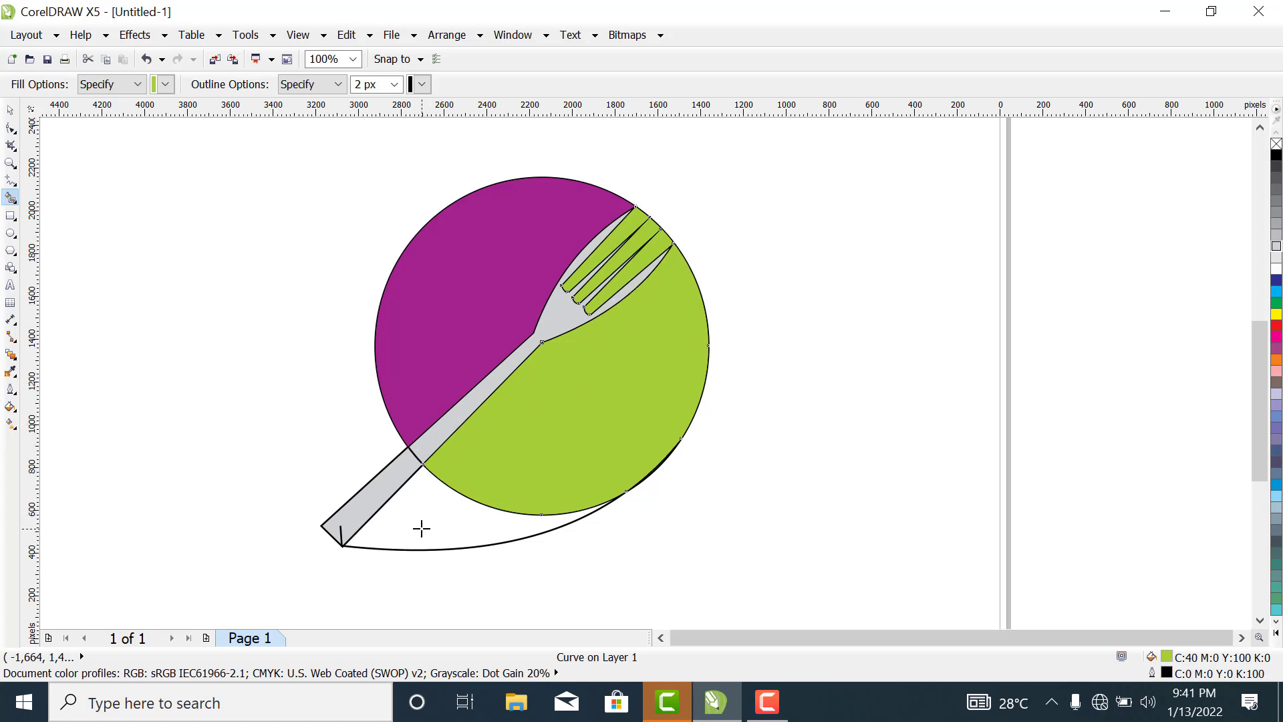
left_click(421, 528)
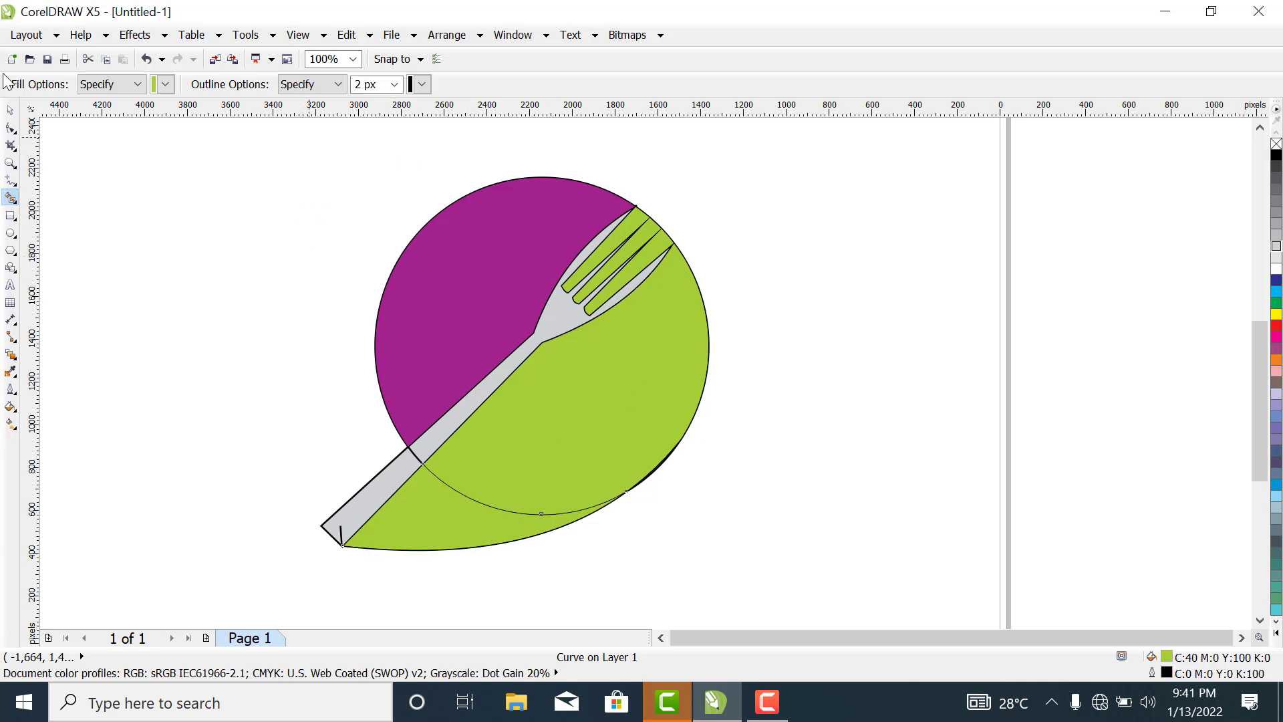
left_click(10, 112)
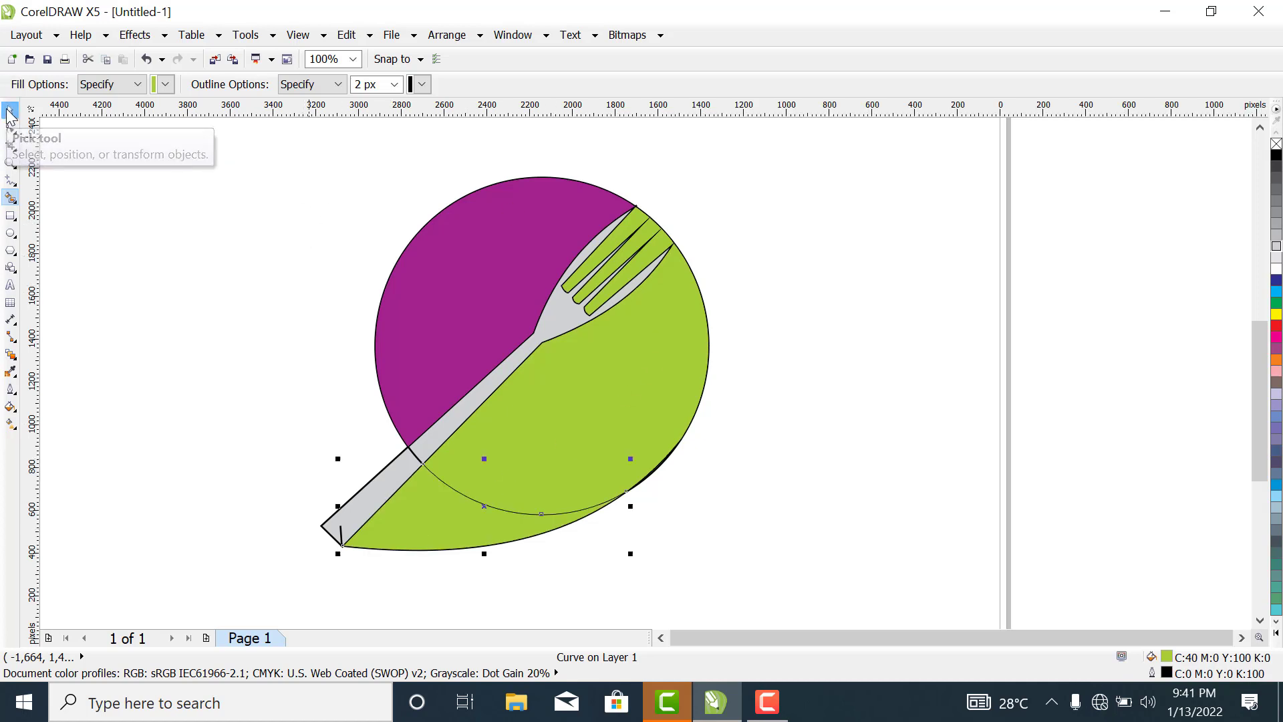
left_click(254, 370)
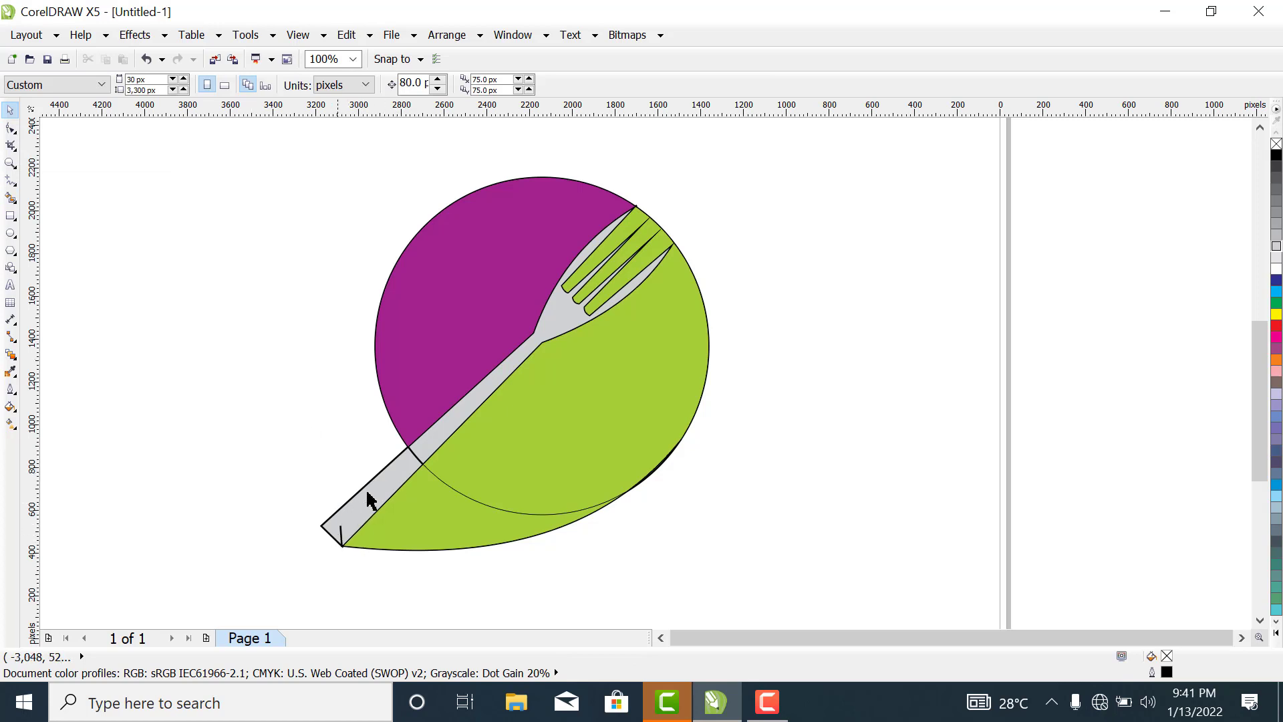
left_click(340, 537)
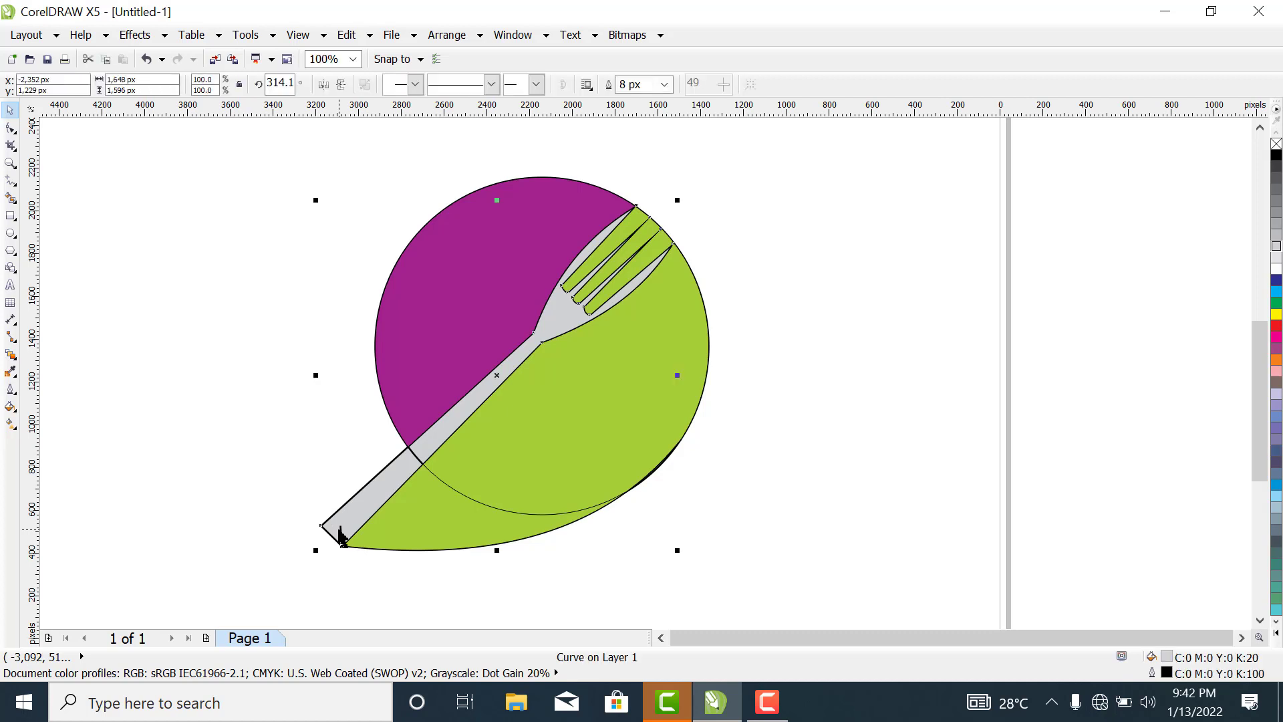
right_click(340, 536)
left_click(387, 273)
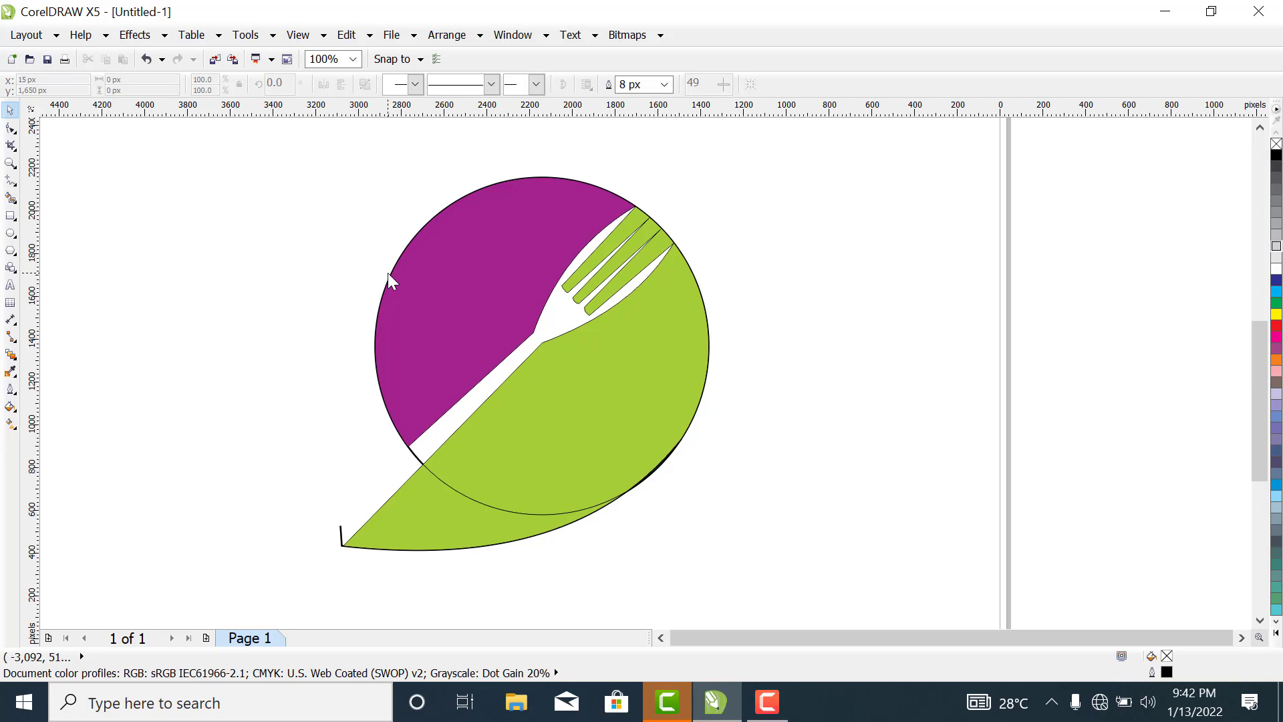
key("ctrl+z")
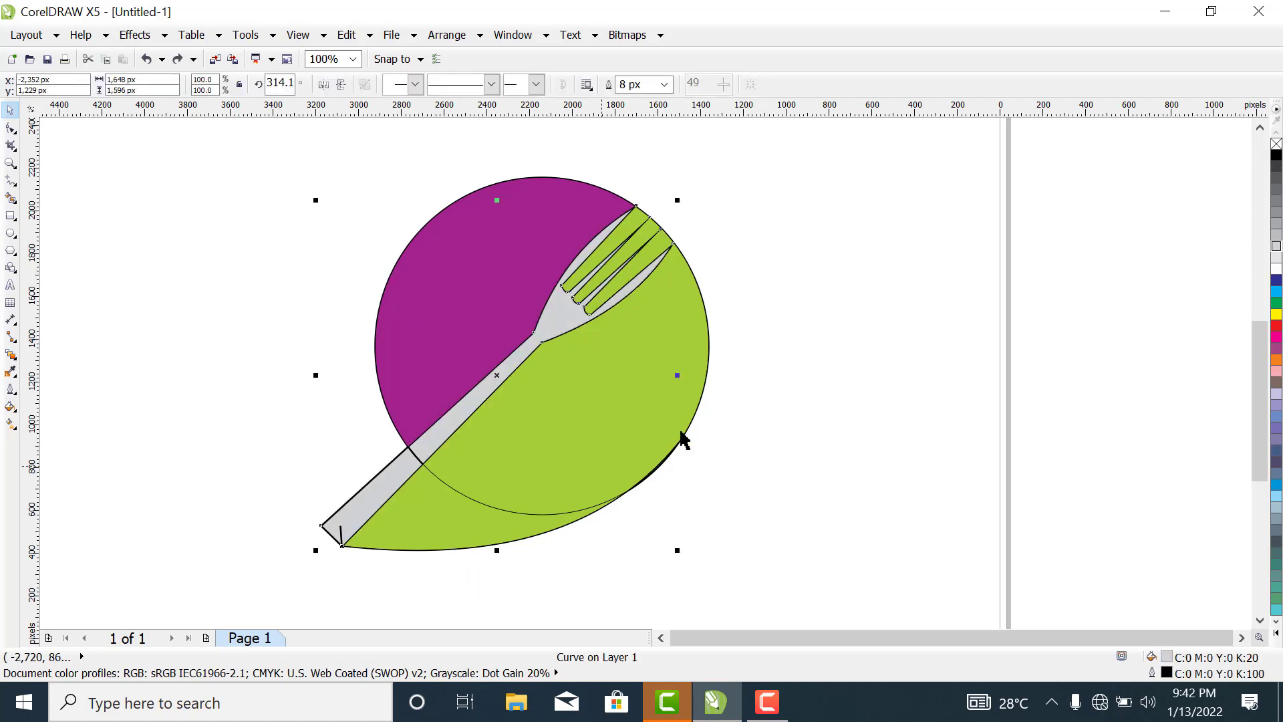
left_click(776, 421)
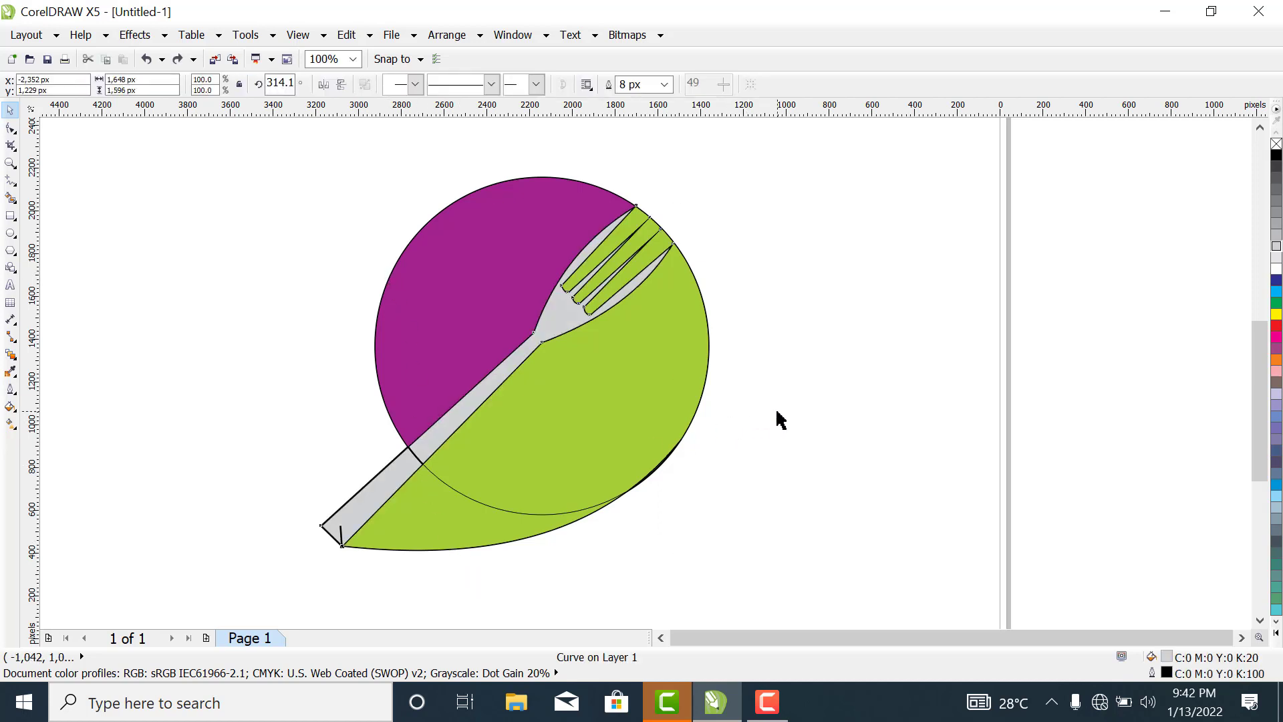
Delete the unfilled Freehand guide curve running from the fork handle's end to the circle's lower-right edge.
left_click(342, 540)
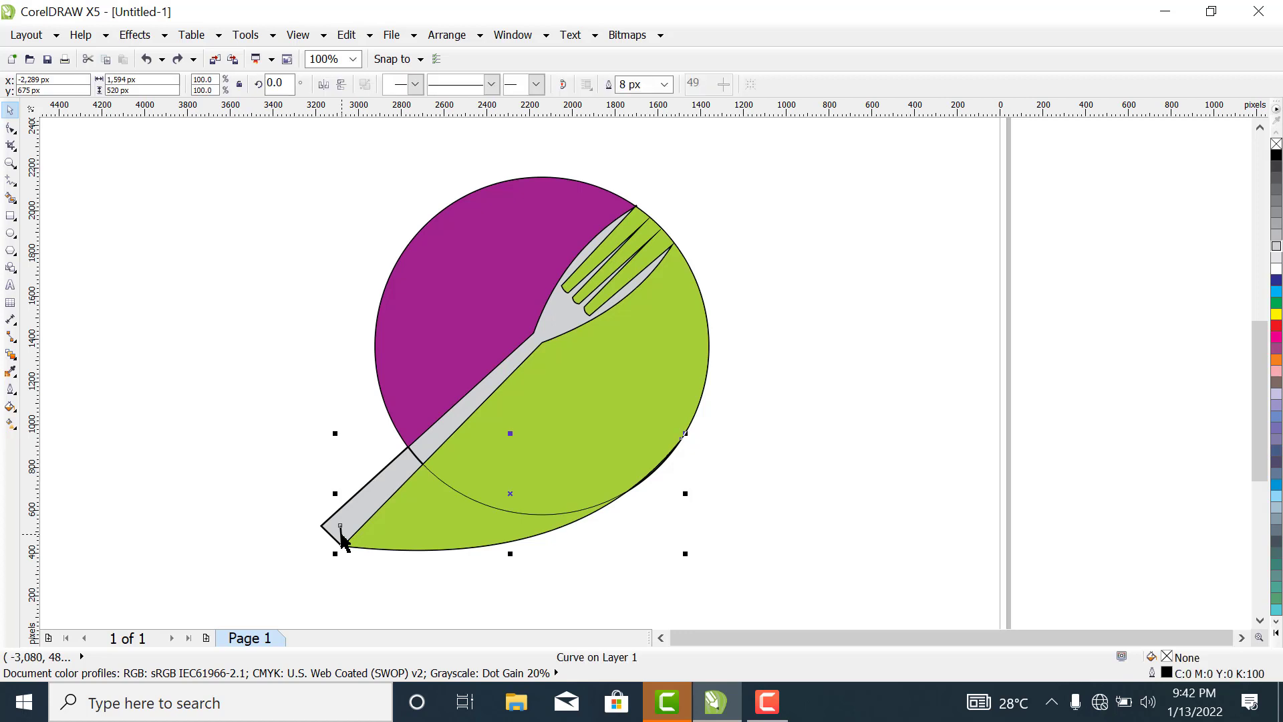
right_click(342, 540)
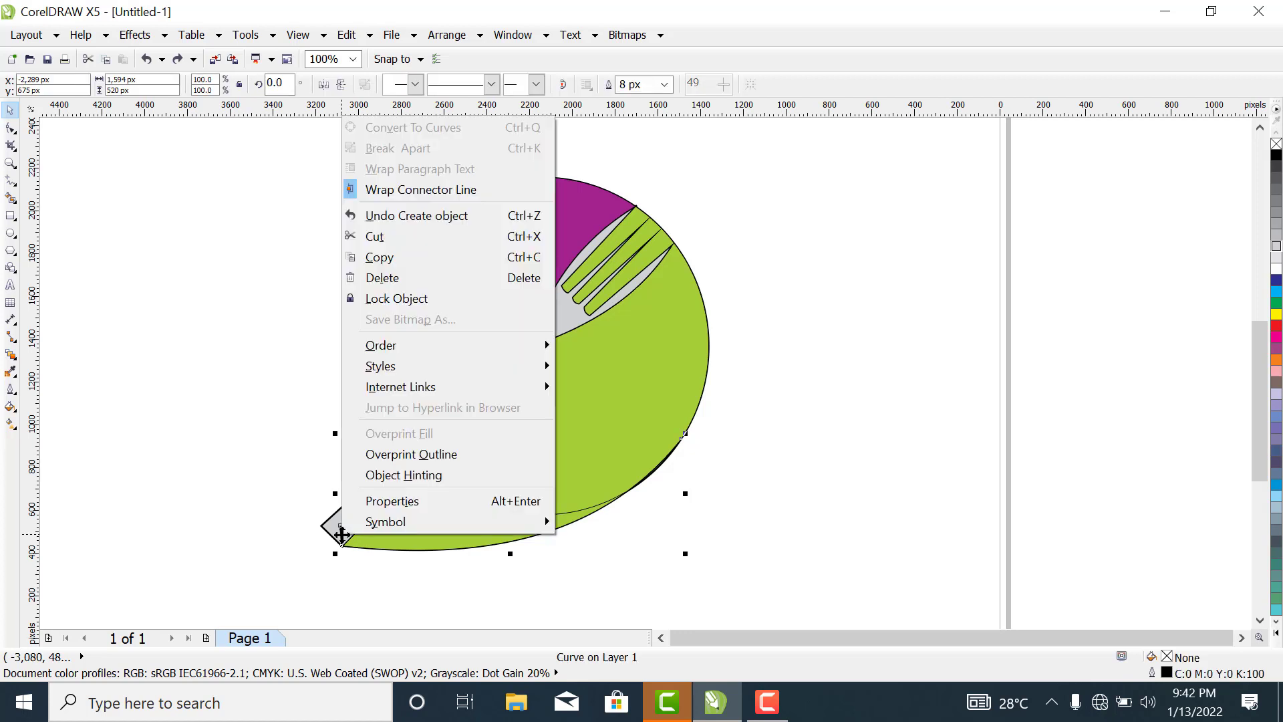
left_click(399, 279)
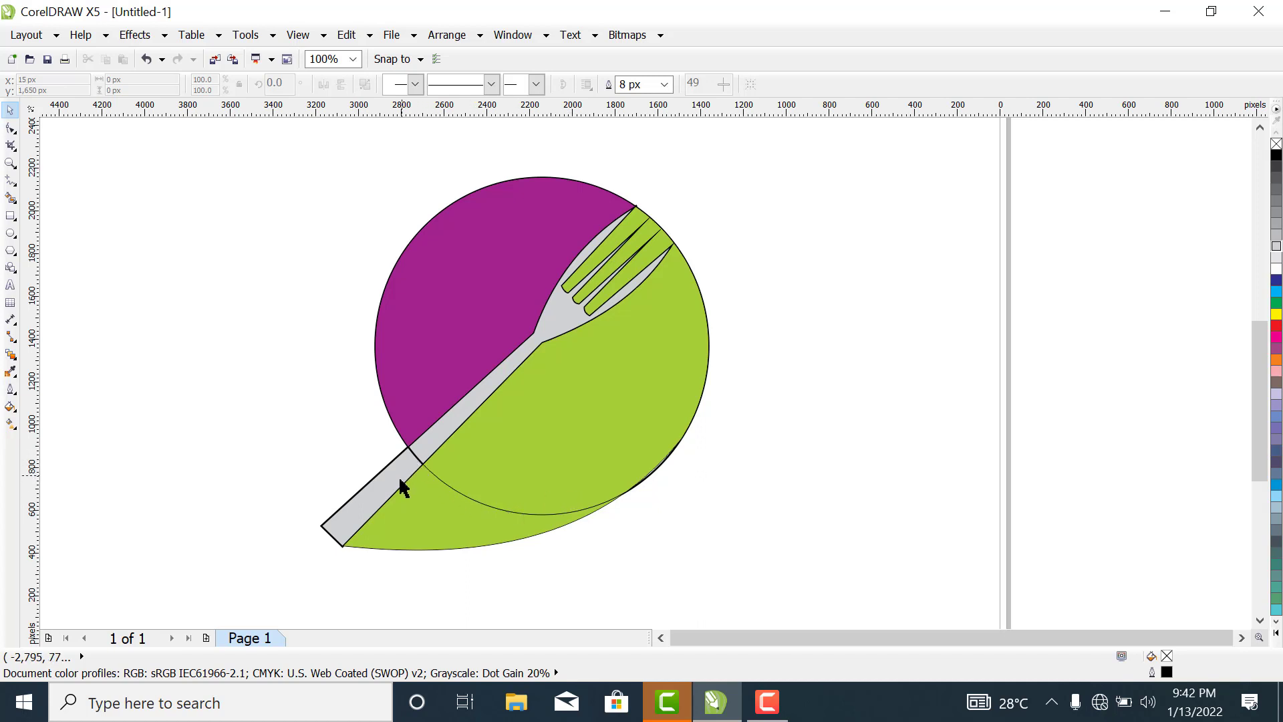
Move the grey fork off the purple and green shapes and delete it.
left_click_drag(395, 475, 150, 409)
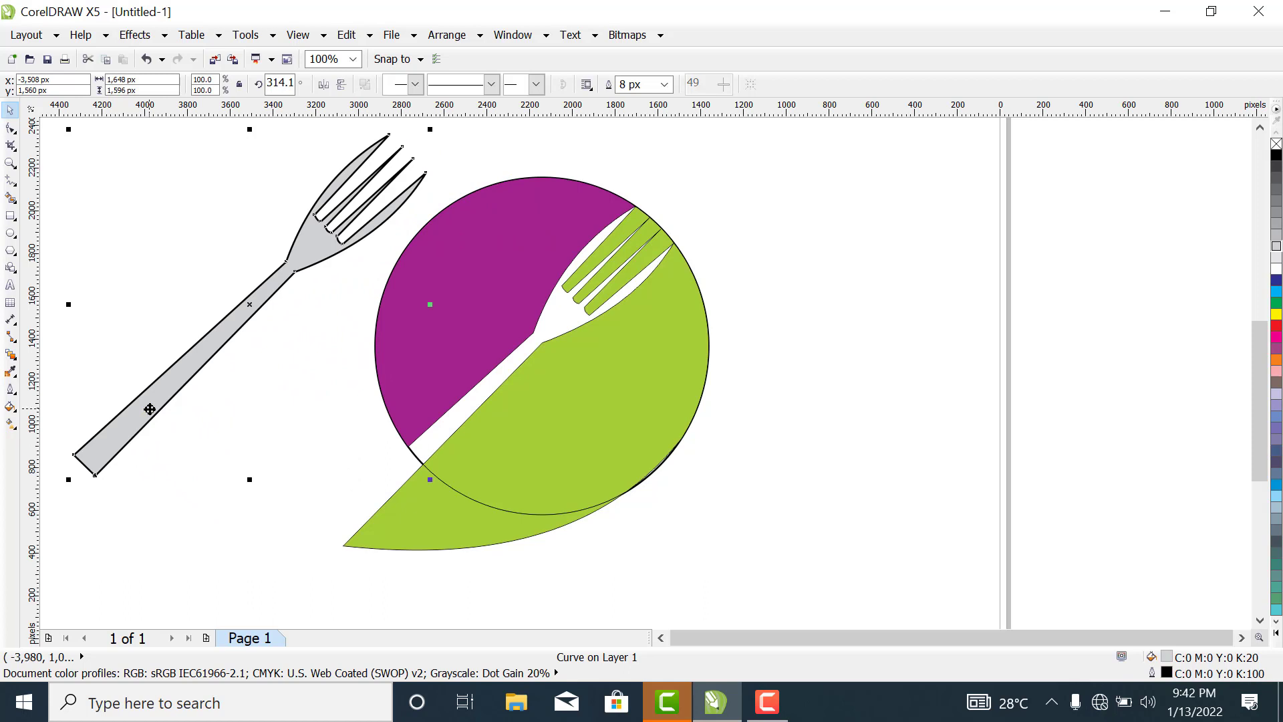
right_click(150, 409)
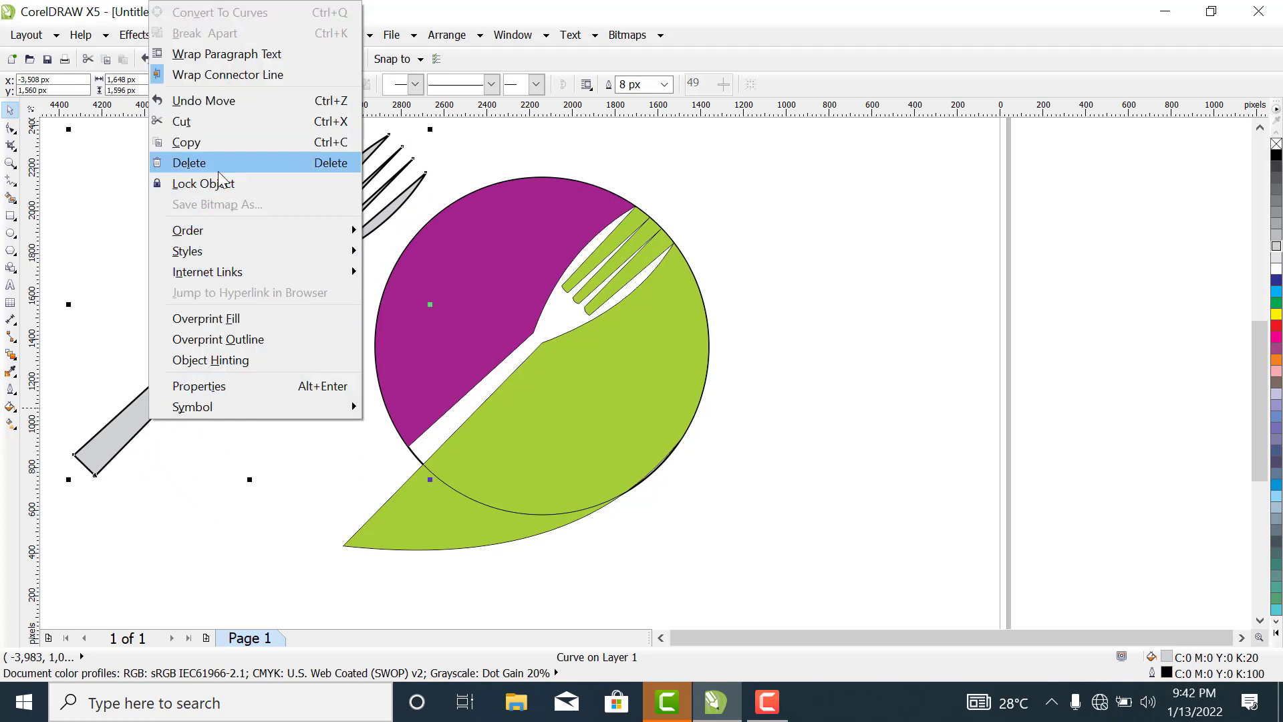
left_click(219, 167)
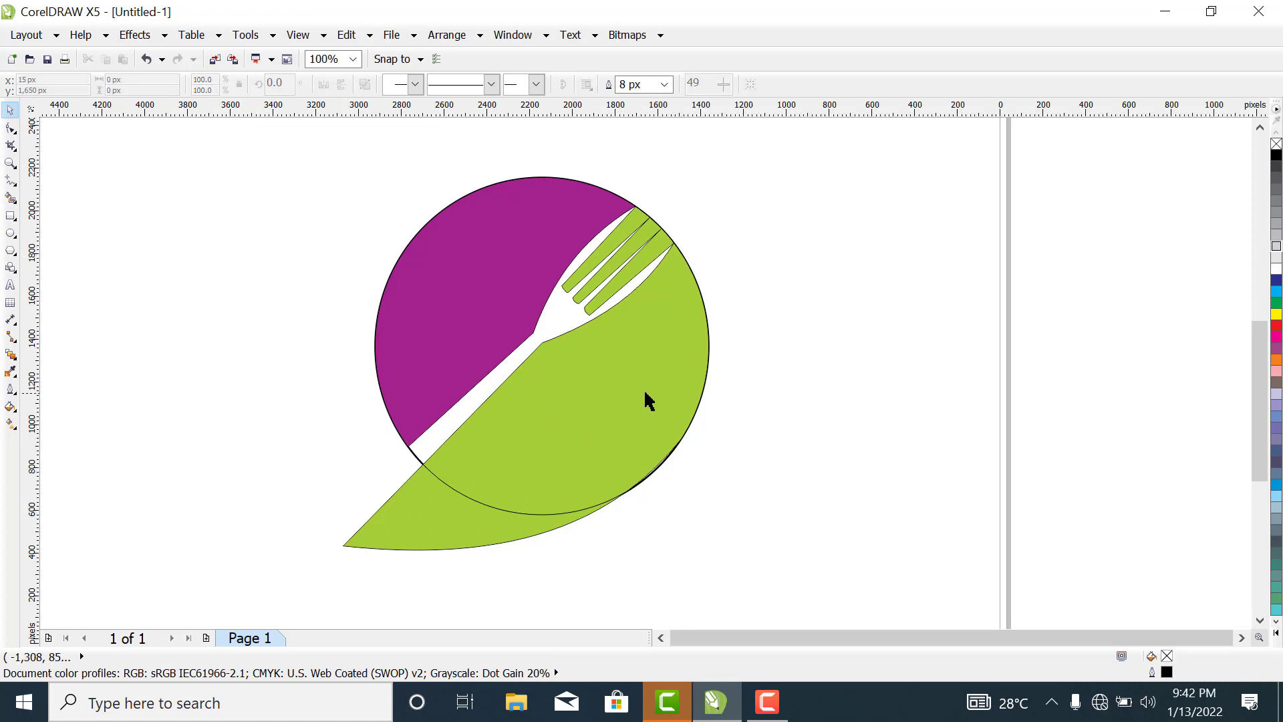
Delete the unfilled construction circle outlining the purple and green shapes.
left_click(413, 453)
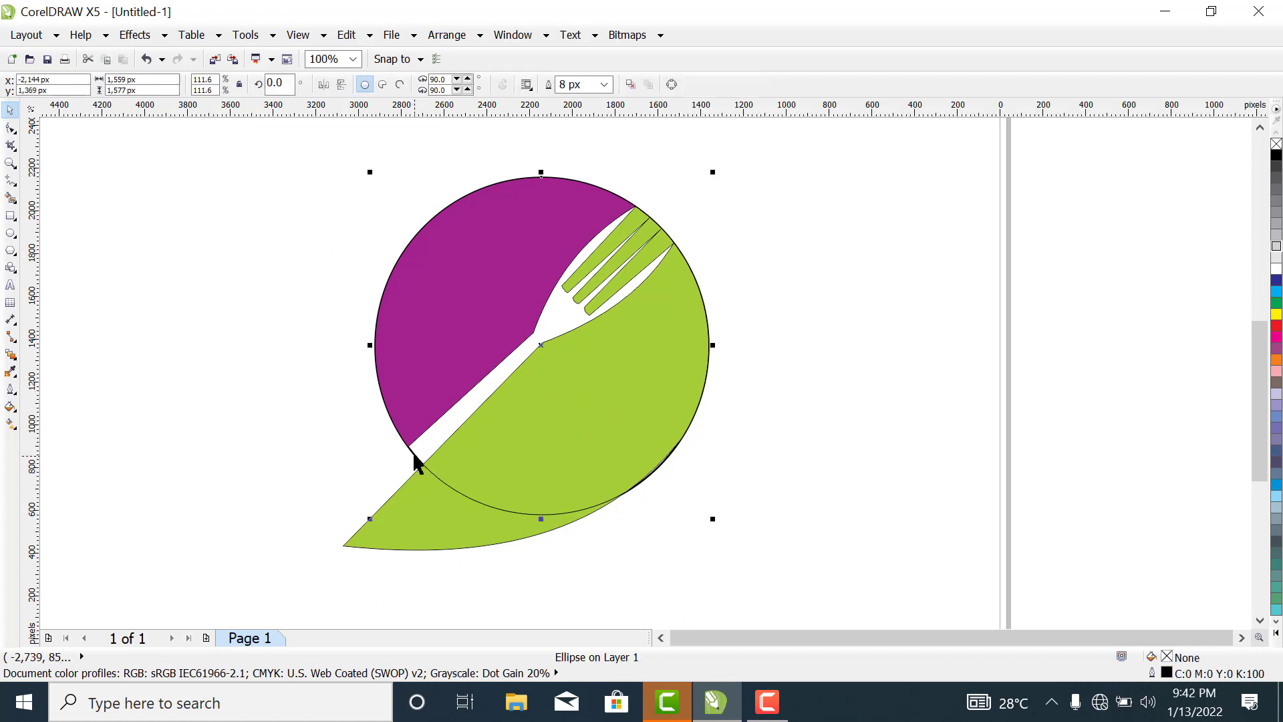
right_click(413, 455)
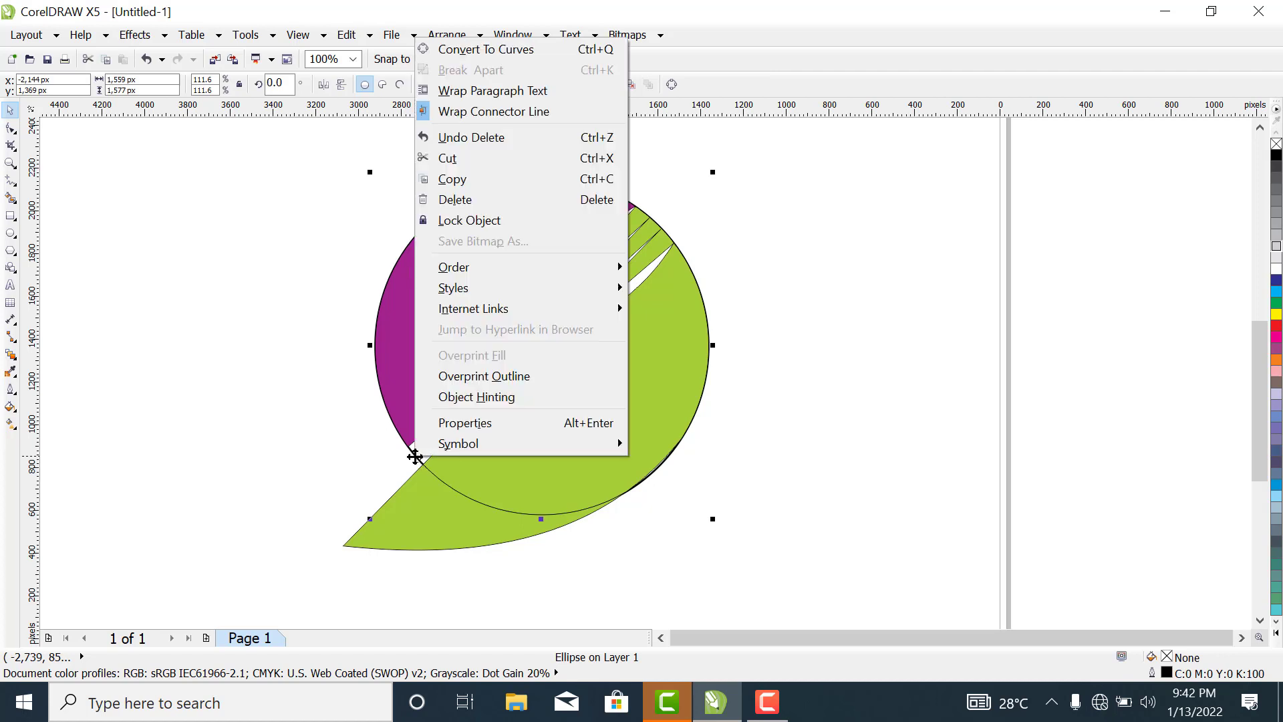
left_click(503, 200)
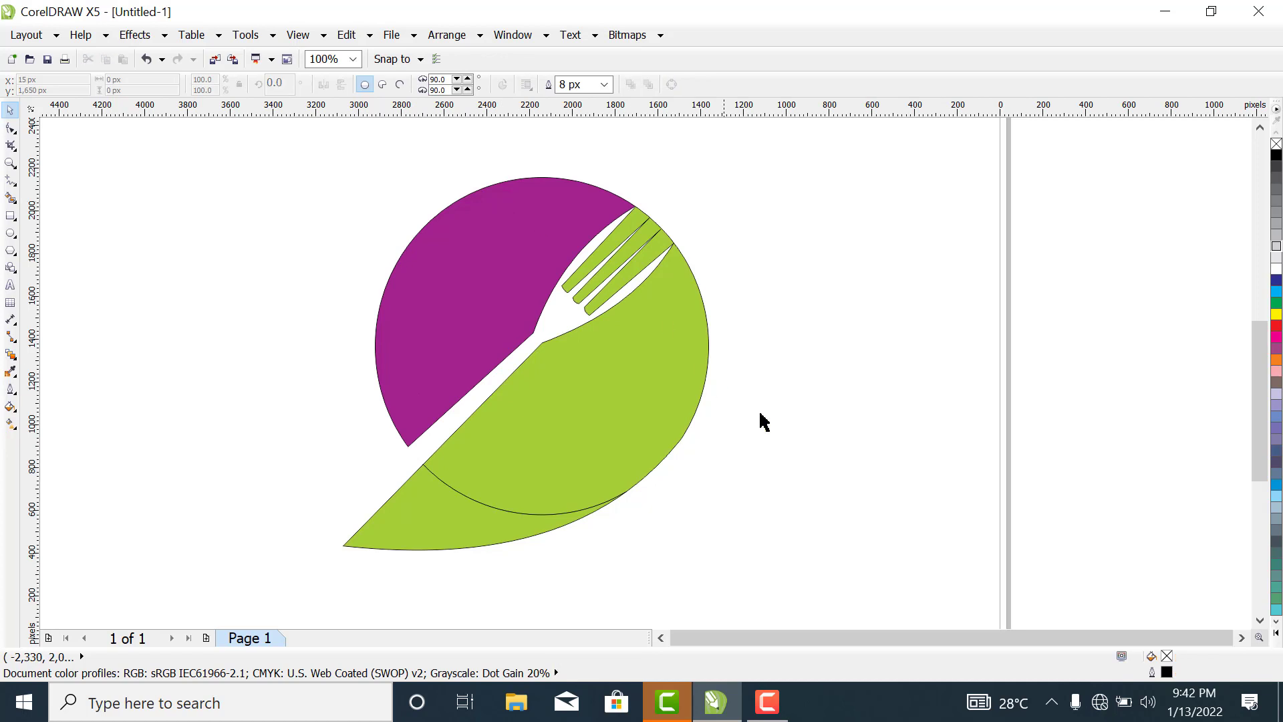
left_click(805, 407)
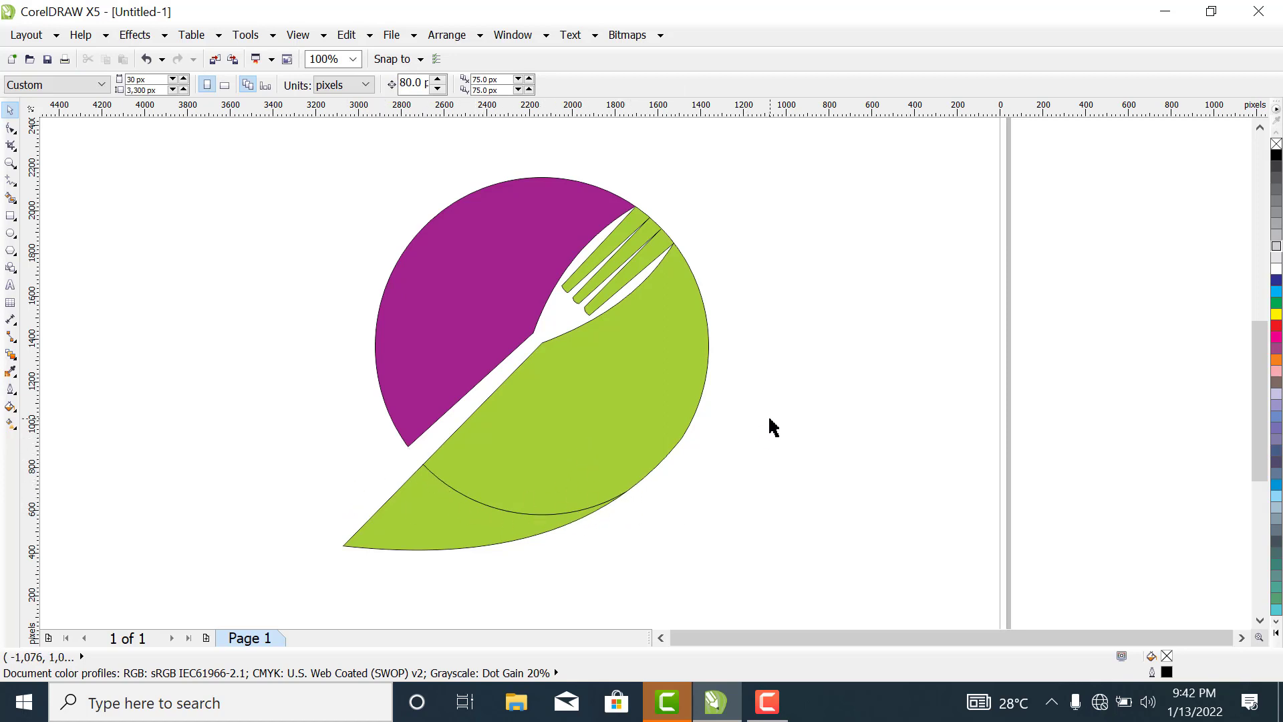
Weld the green leaf-shaped area below the circle to the green circle area into one shape.
left_click(425, 540)
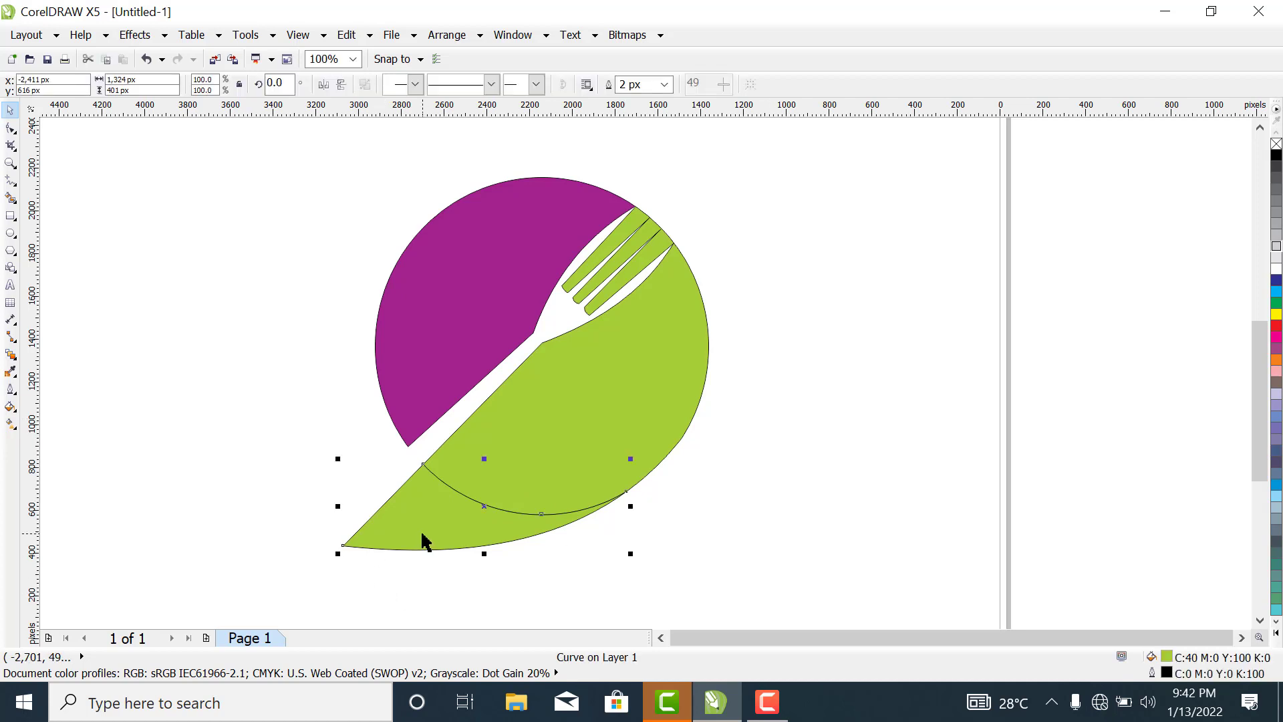
left_click(587, 413, "shift")
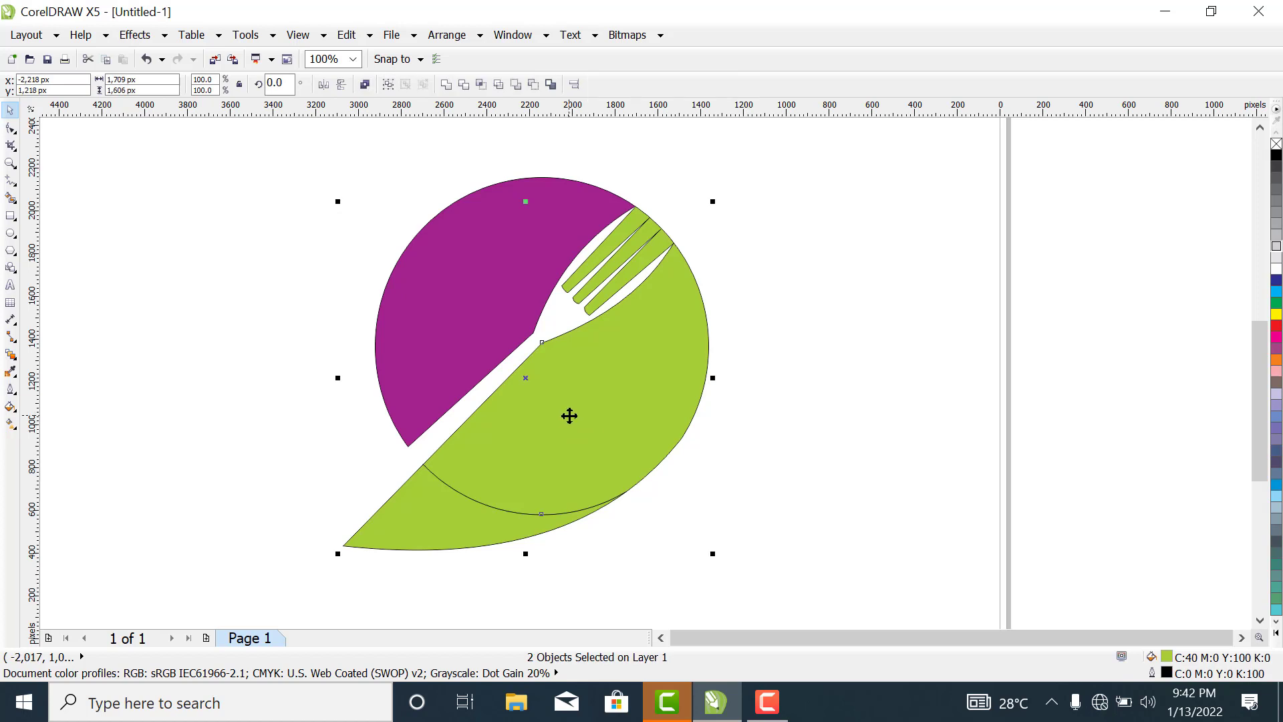
left_click(445, 85)
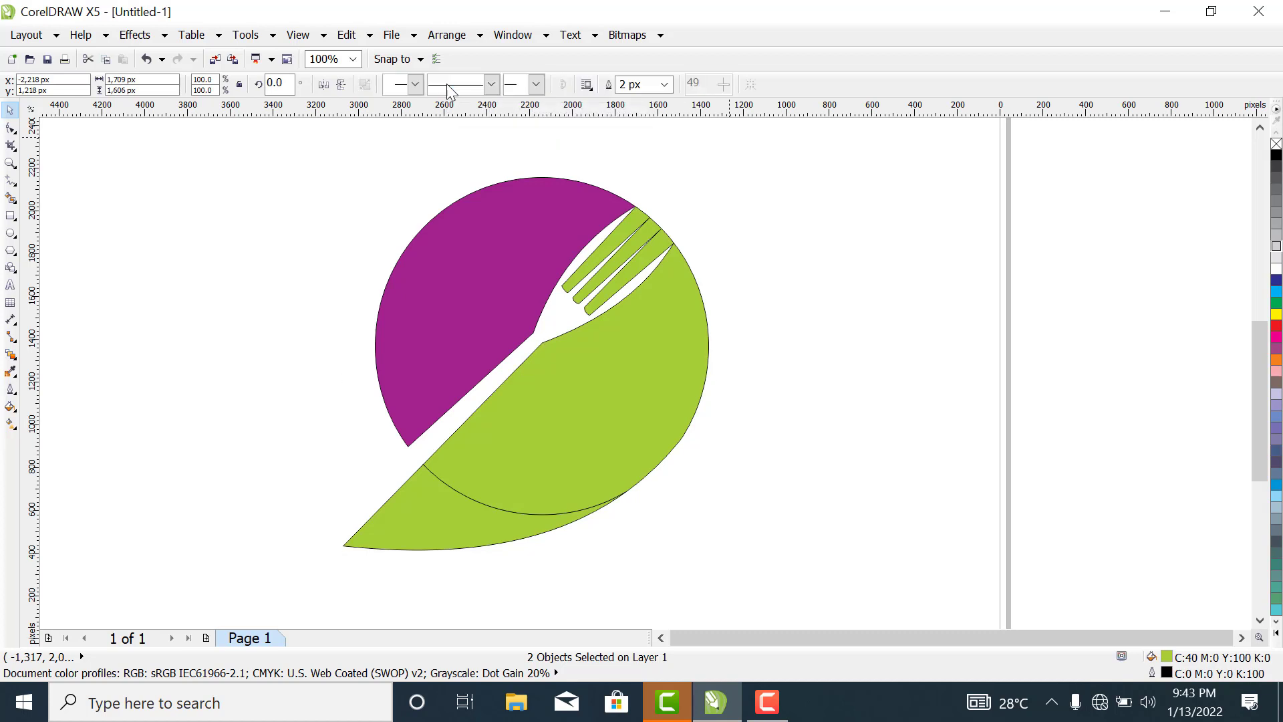
left_click(809, 326)
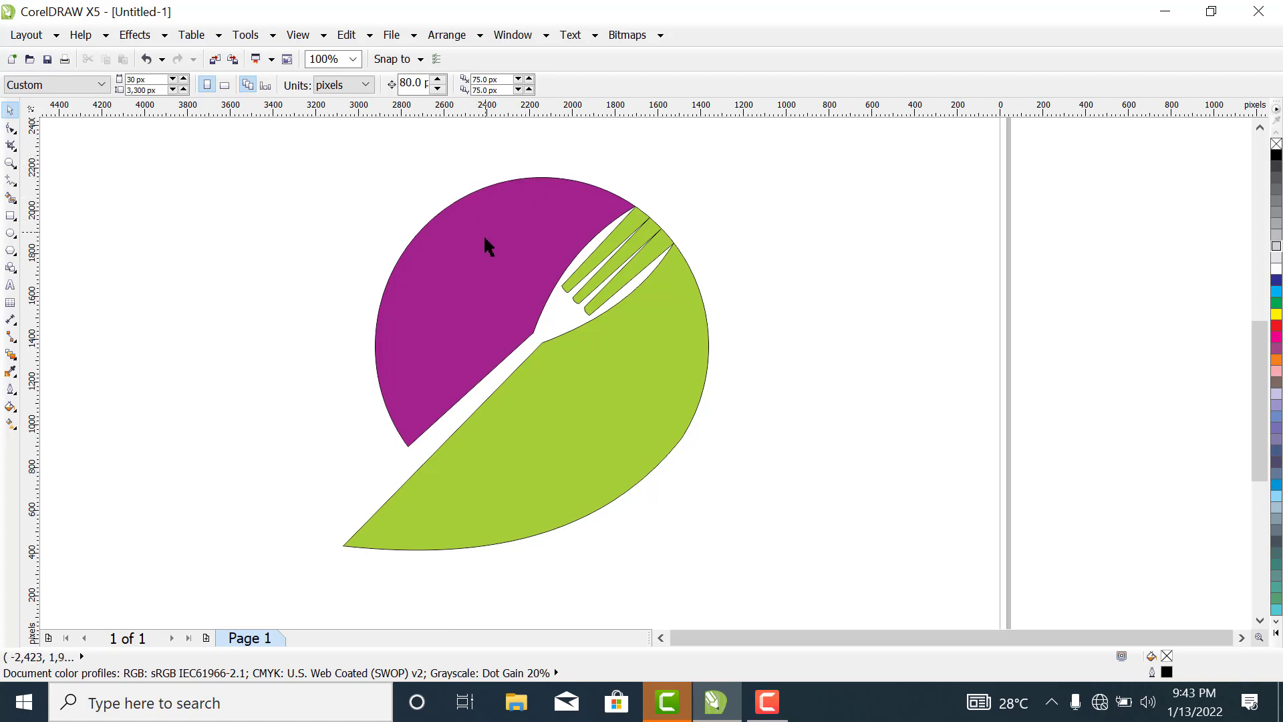
mouse_move(494, 241)
left_mouse_down()
mouse_move(501, 278)
mouse_move(498, 266)
left_mouse_up()
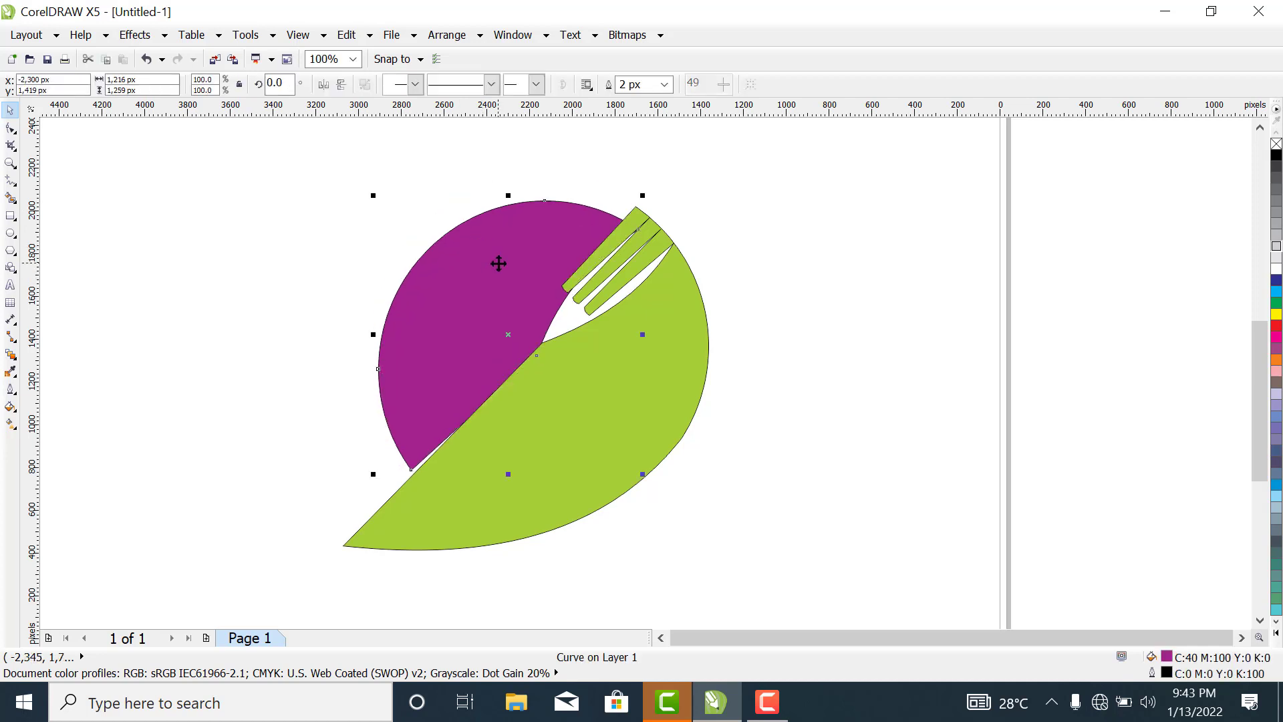
key("ctrl+z")
left_click(728, 230)
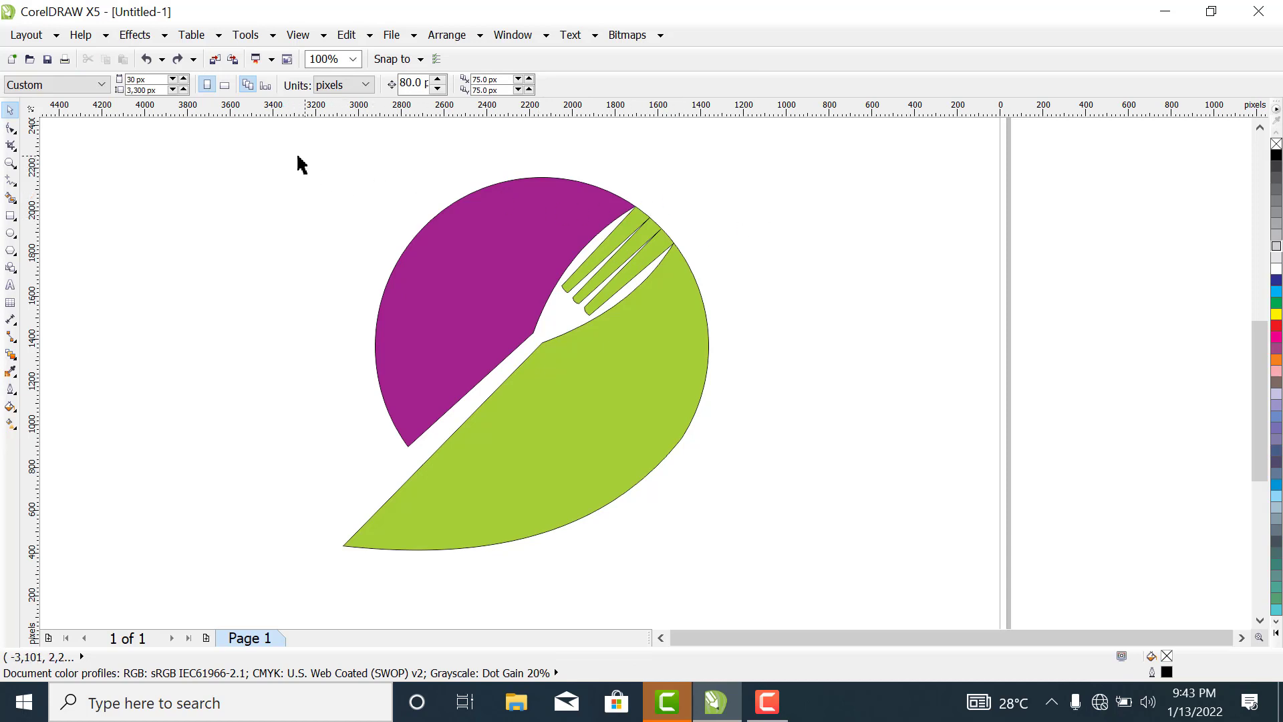
Group the purple shape and the welded green shape.
left_click_drag(292, 156, 788, 567)
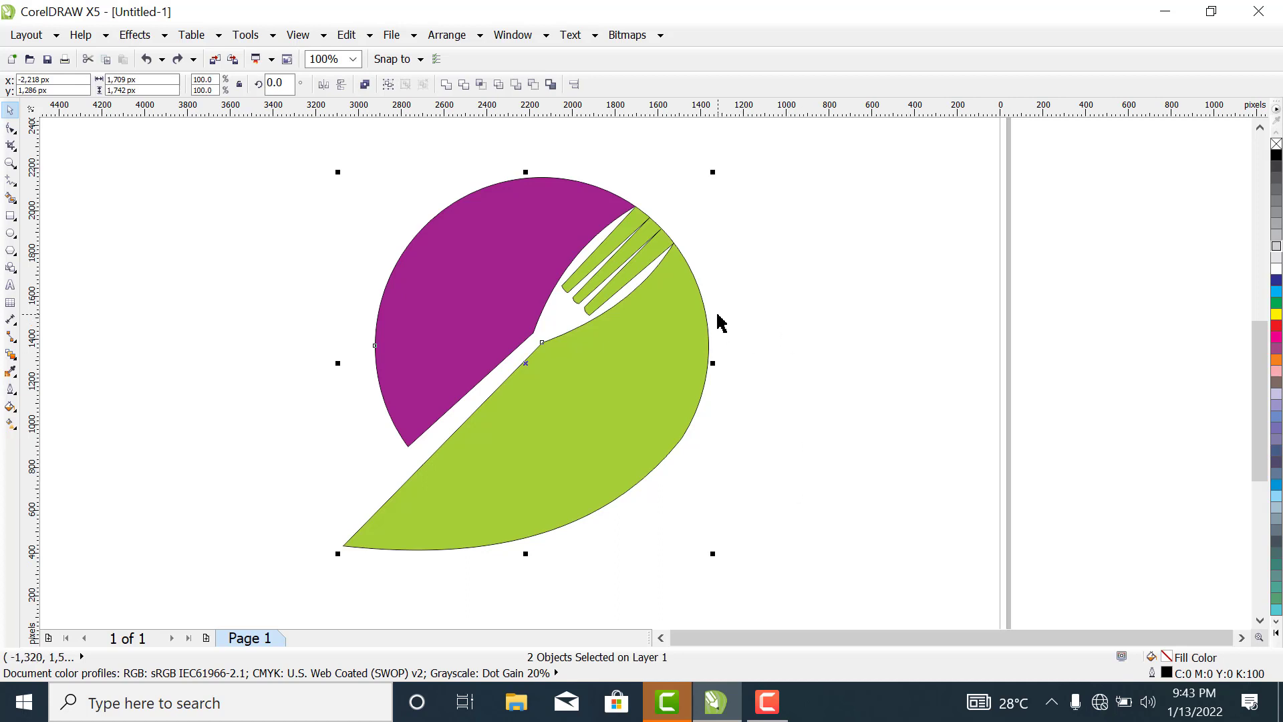
right_click(675, 335)
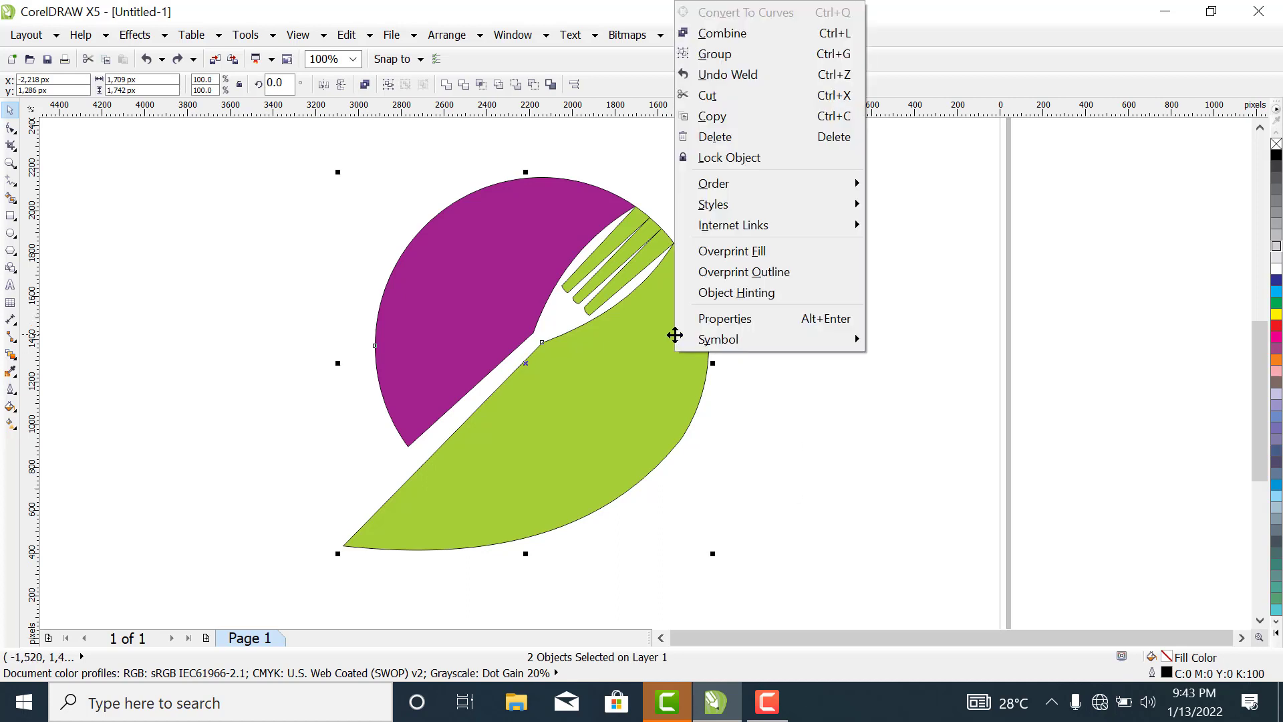
left_click(710, 55)
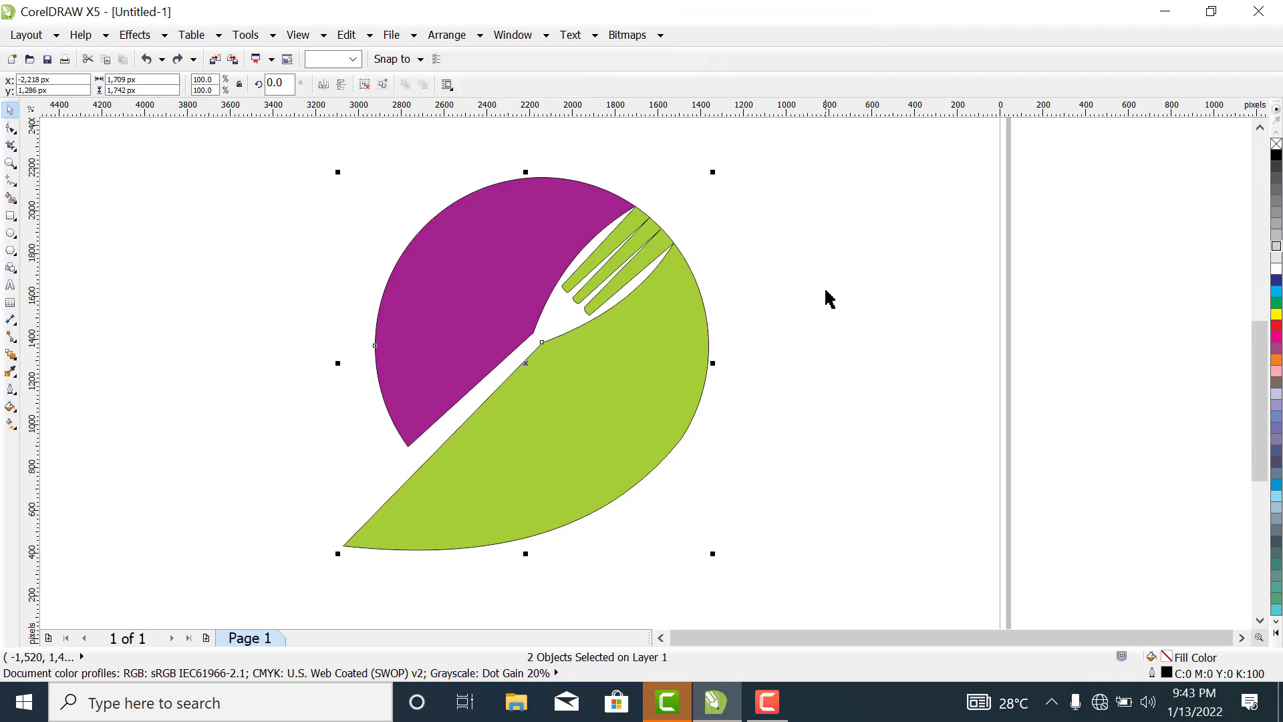
Move the grouped graphic farther left of the page, to about X -3,443 px and Y 343 px.
left_click_drag(706, 415, 780, 521)
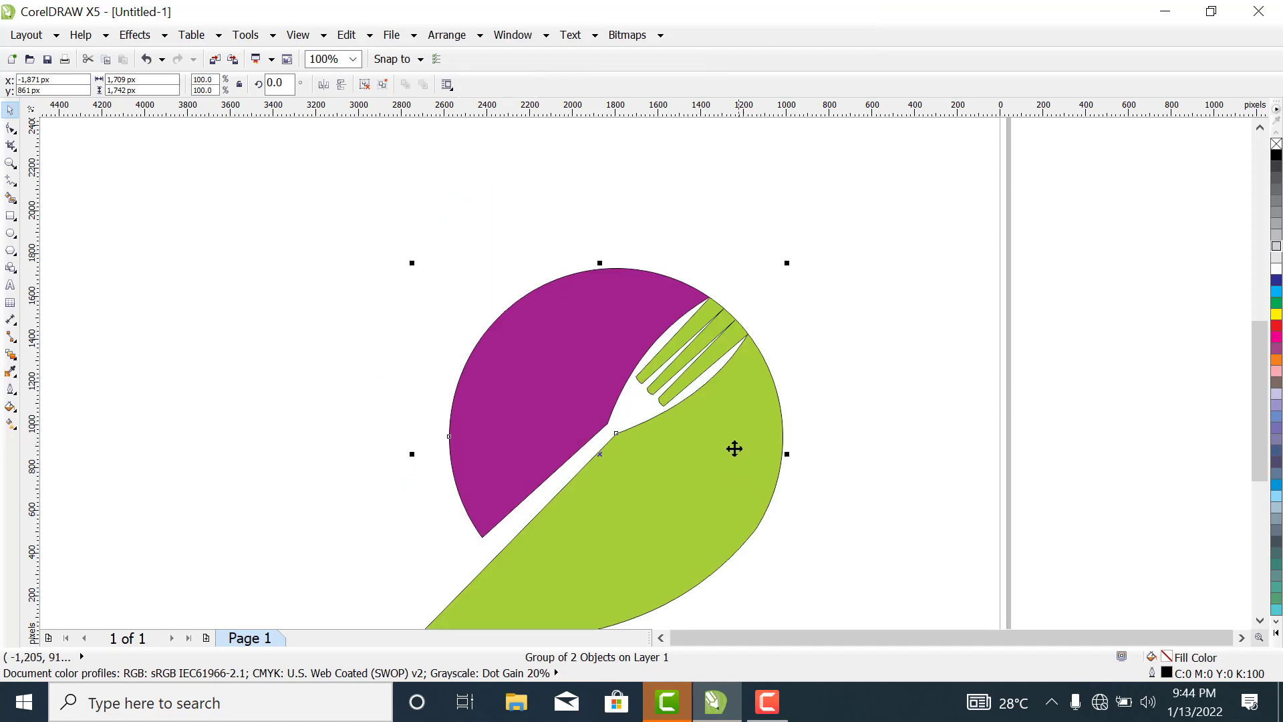
left_click_drag(706, 408, 592, 347)
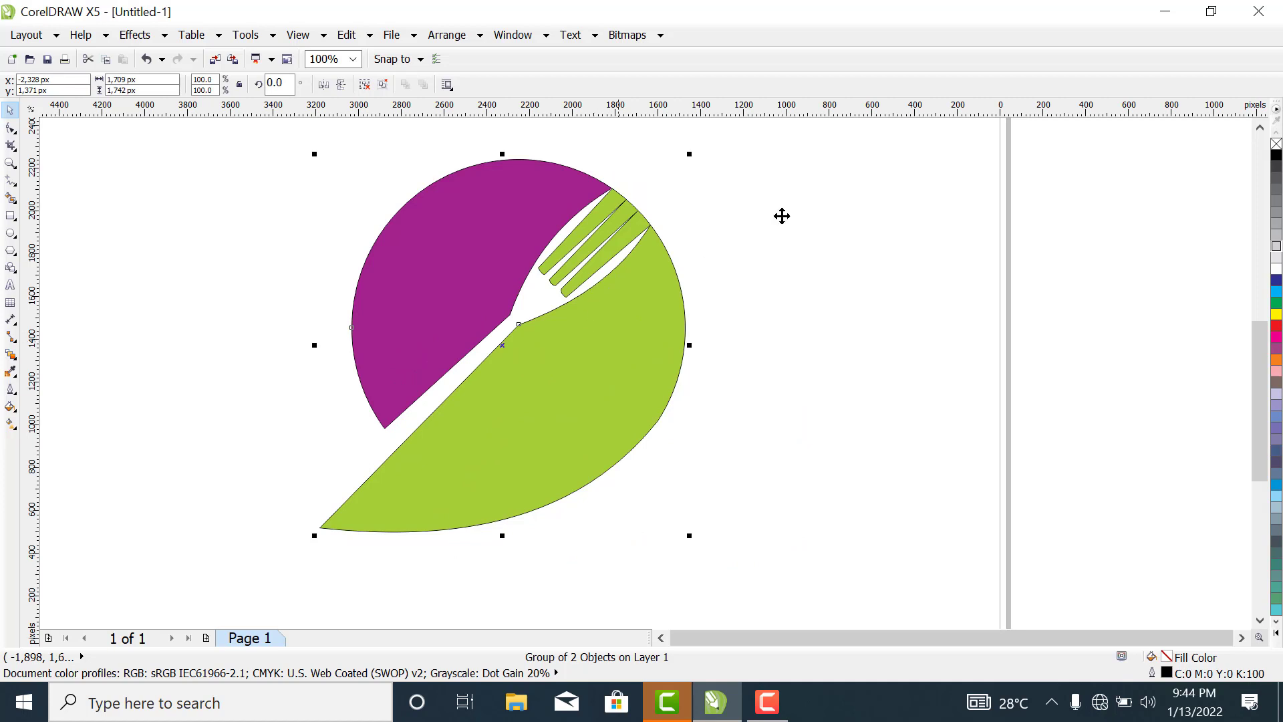
left_click(805, 227)
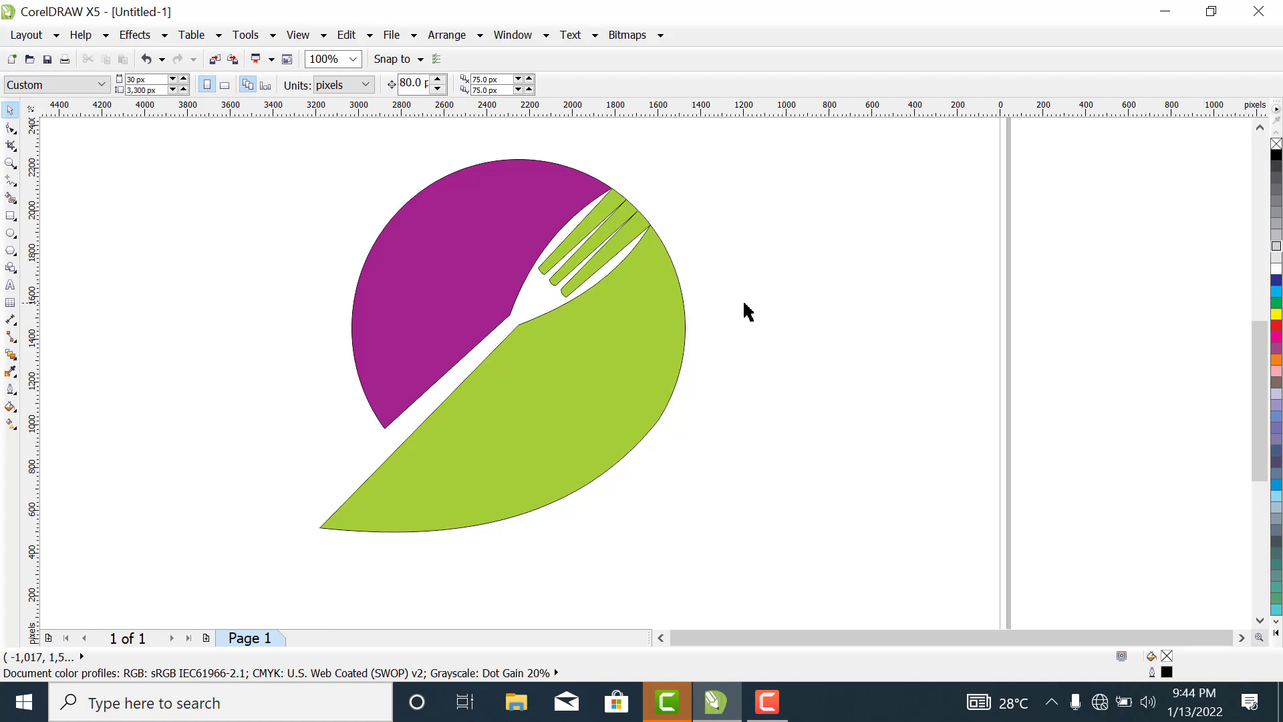
left_click_drag(558, 363, 630, 444)
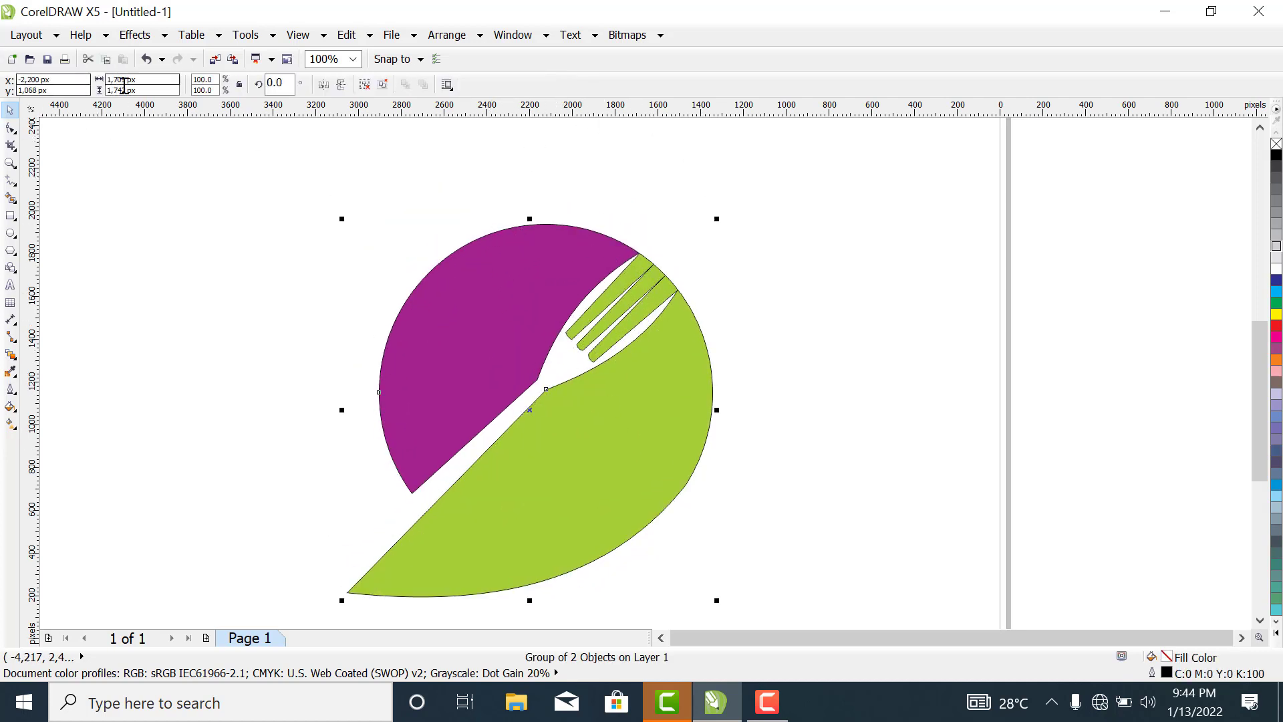
left_click(354, 60)
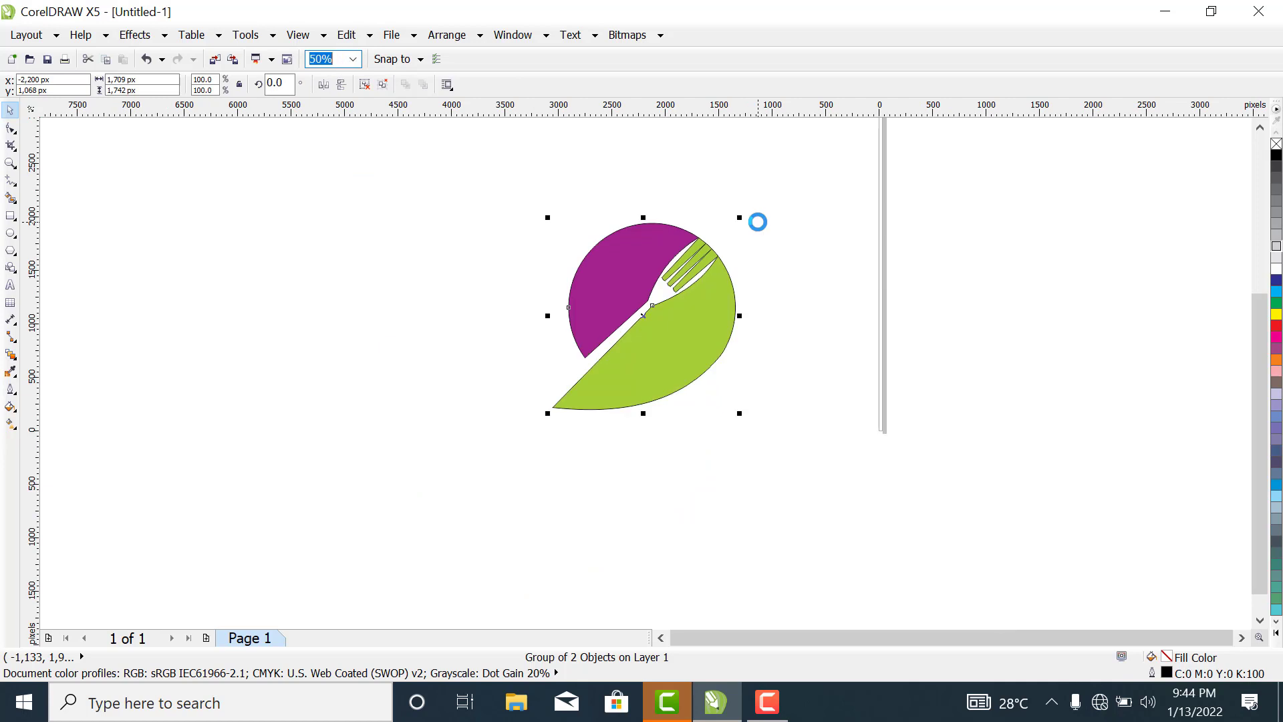
left_click_drag(705, 297, 573, 366)
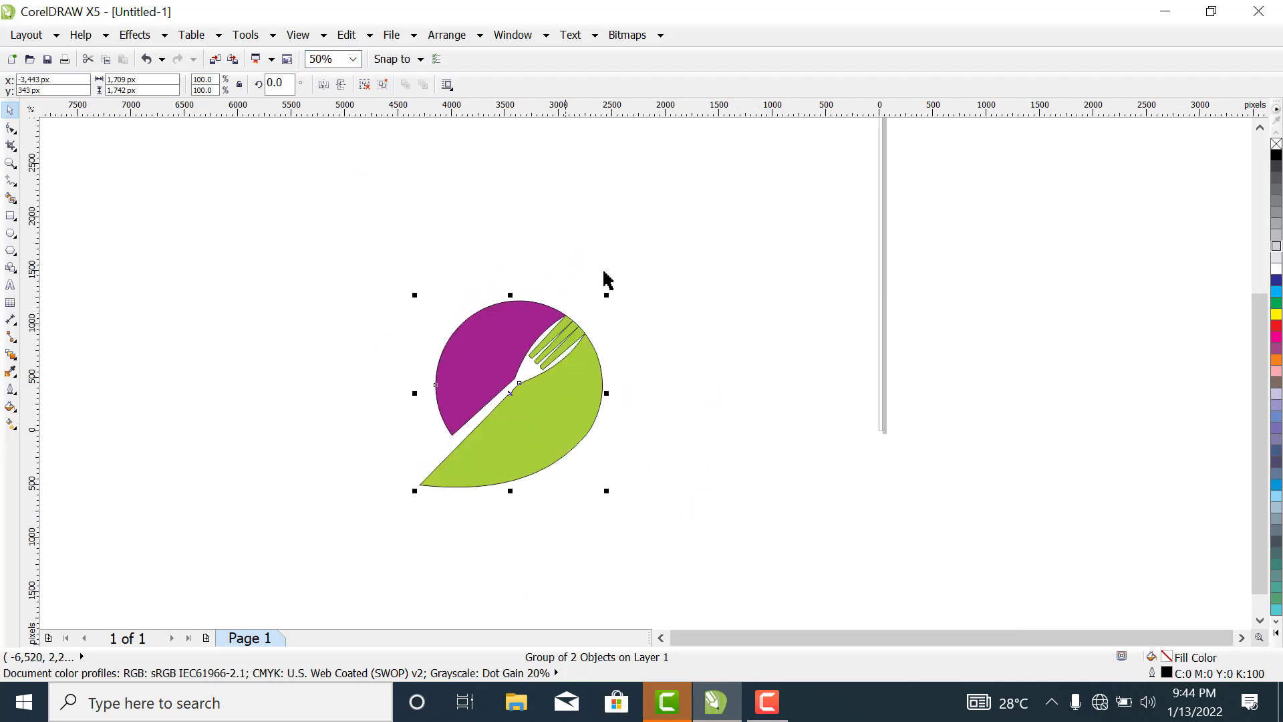
Draw a slanted Freehand line about 284 px wide and 477 px tall above the purple circle, then retrace it back to its start to close it.
left_click(11, 166)
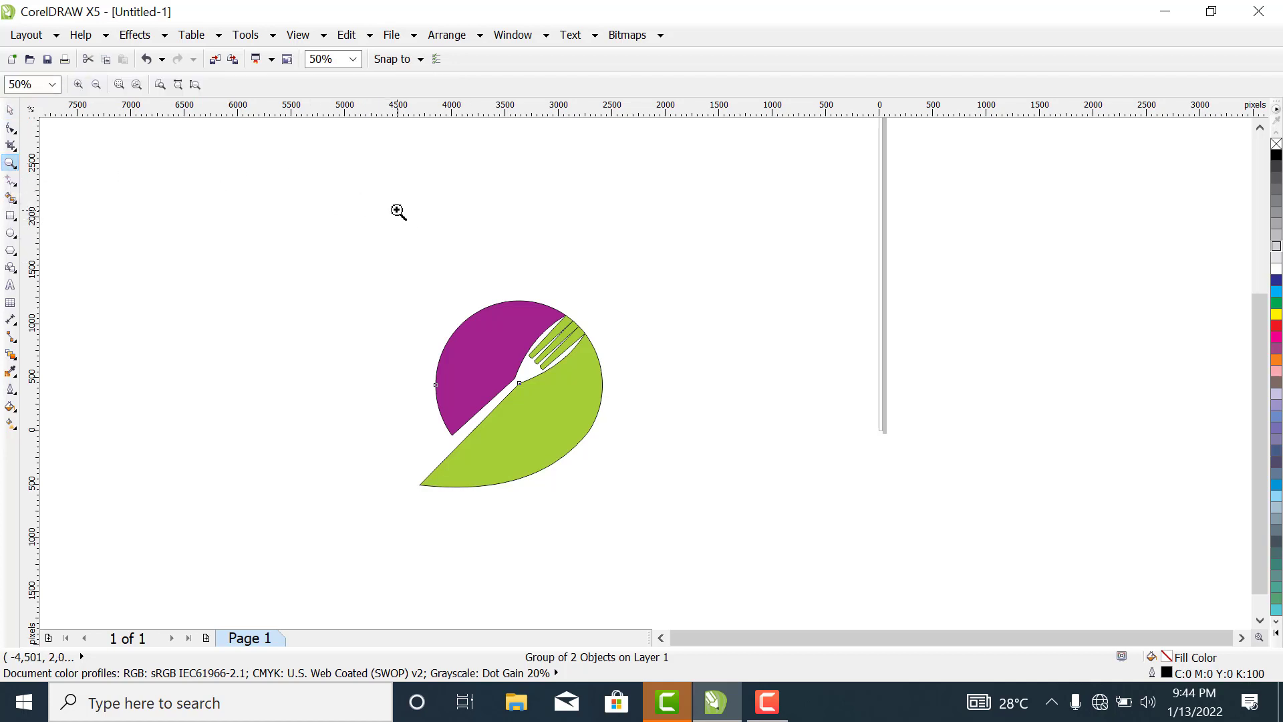
left_click_drag(398, 211, 641, 332)
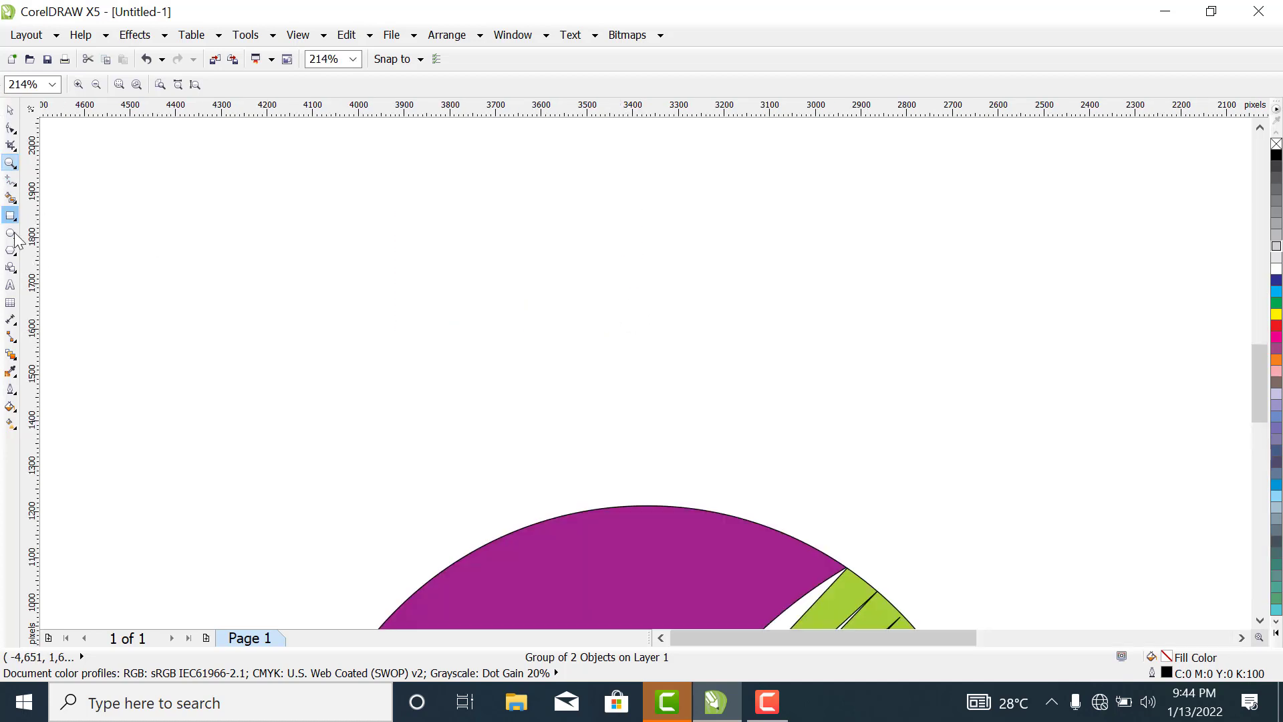
left_click(9, 181)
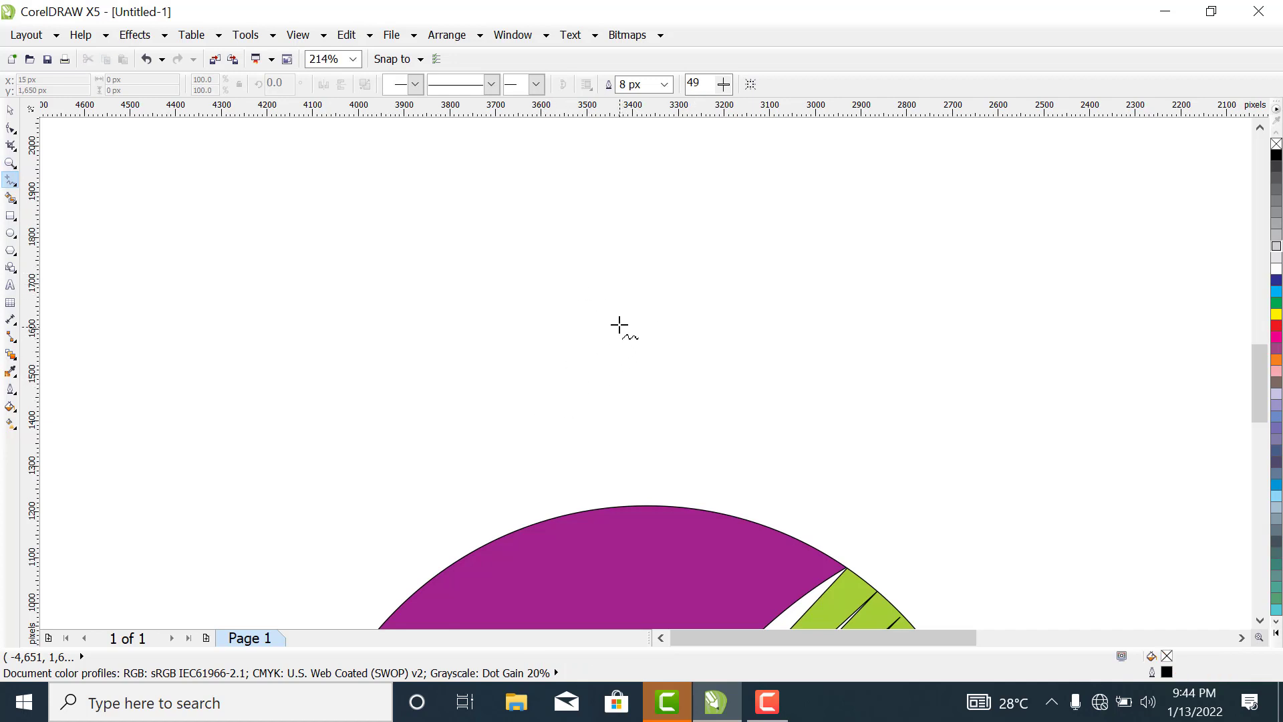
left_click(610, 288)
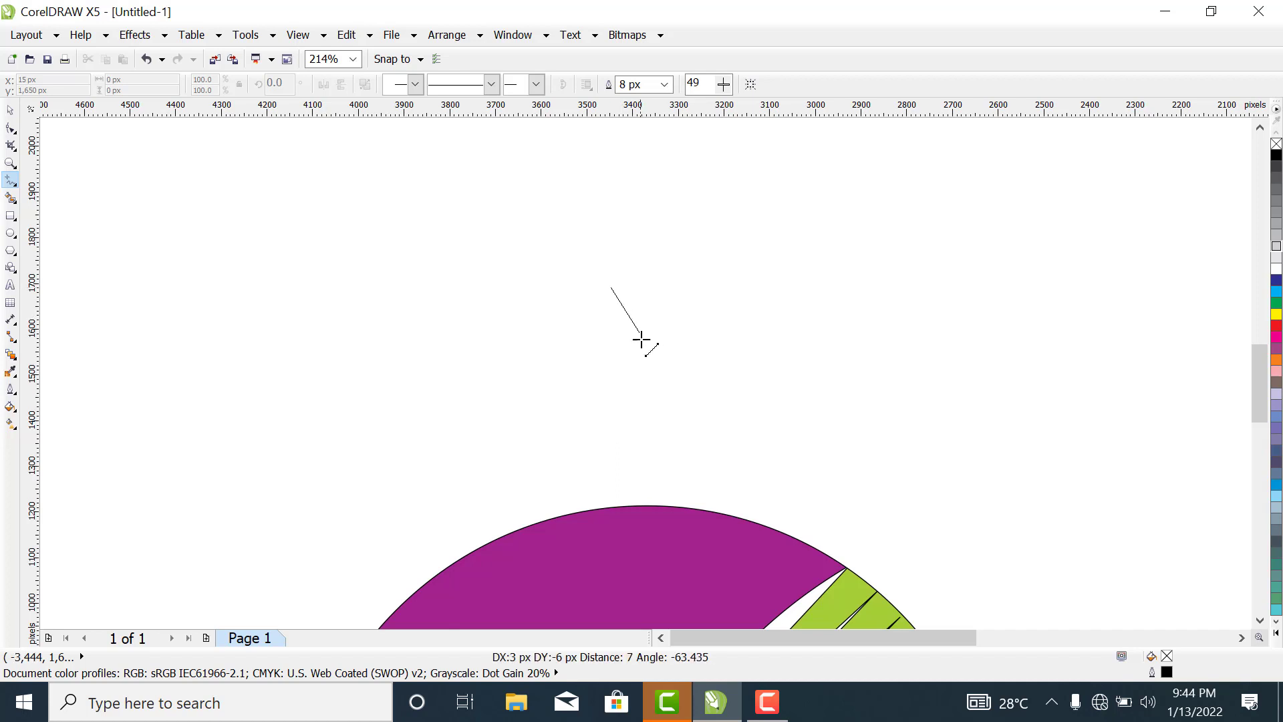
left_click(740, 504)
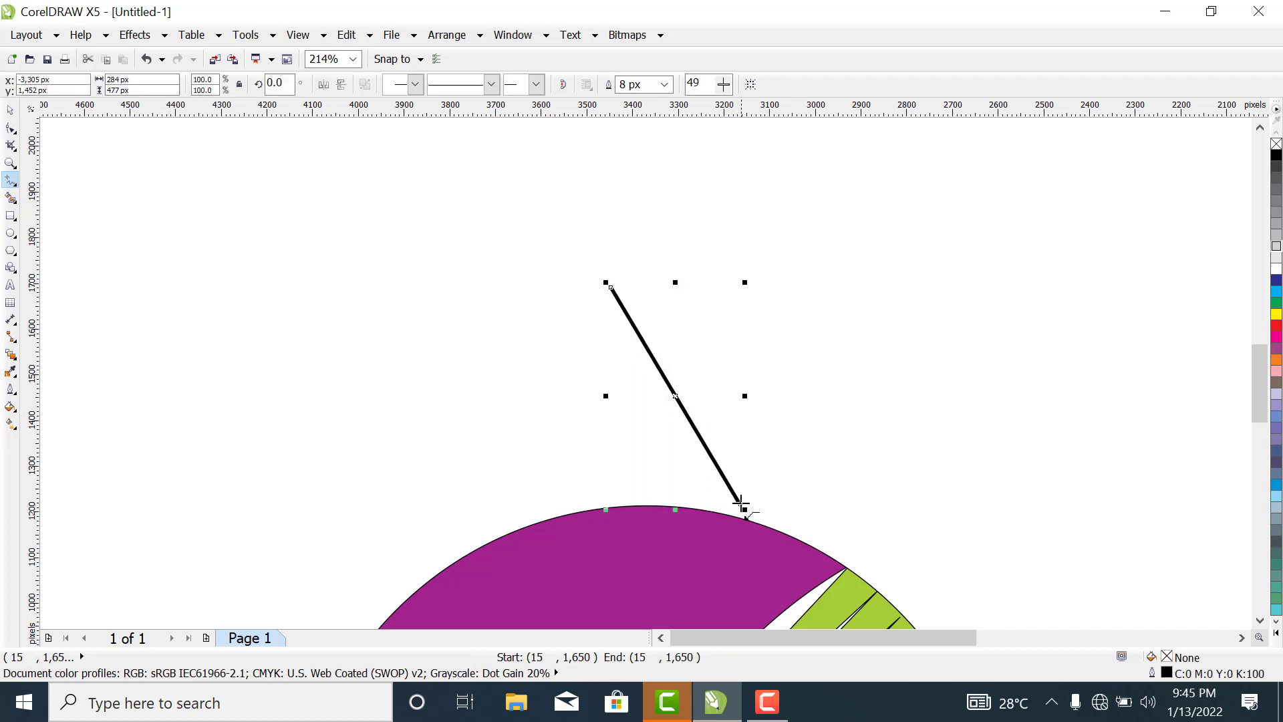
left_click(741, 505)
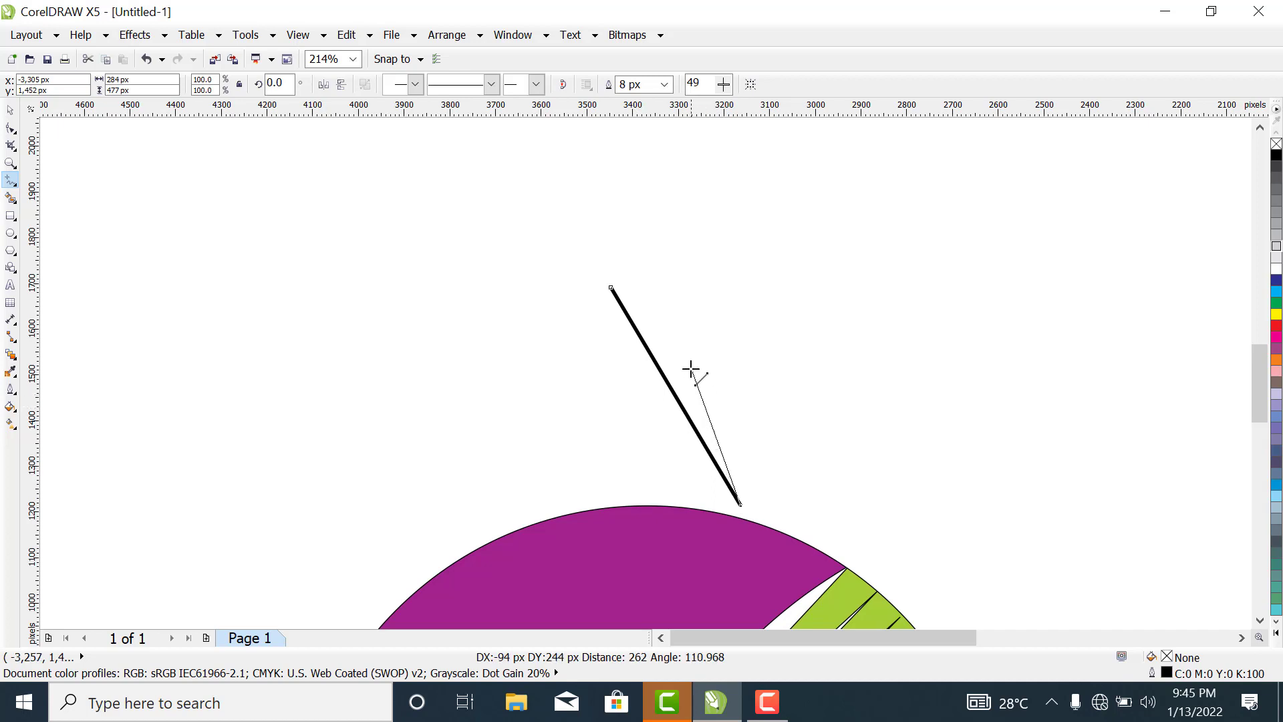
left_click(612, 288)
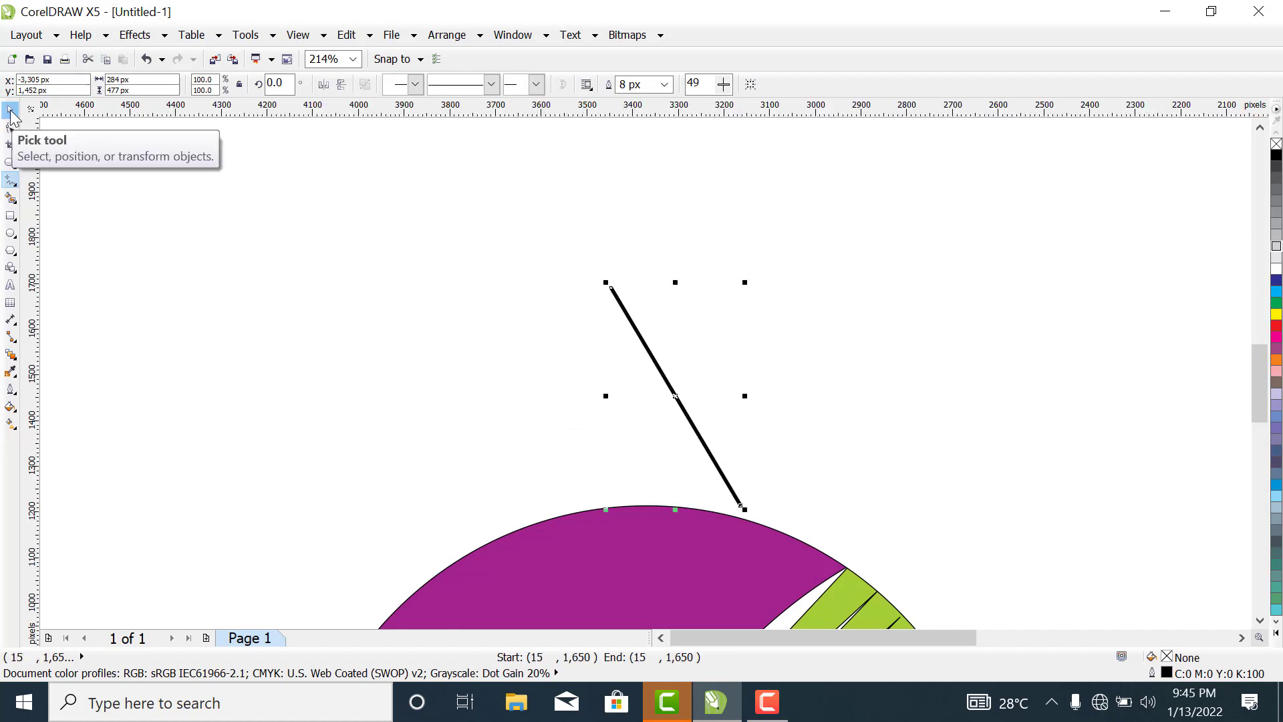
Convert the closed line's two segments to curves and bend them into a leaf with a rounded left side and an S-shaped right side.
left_click(10, 130)
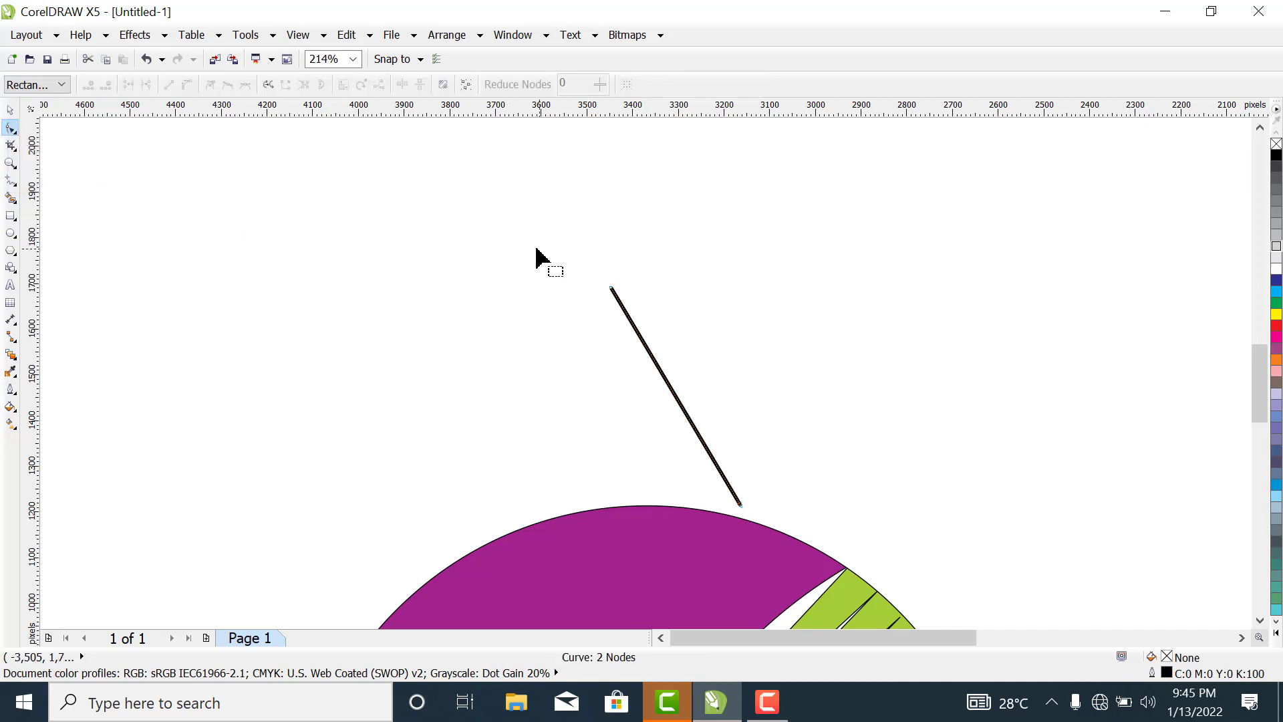
left_click_drag(516, 248, 862, 506)
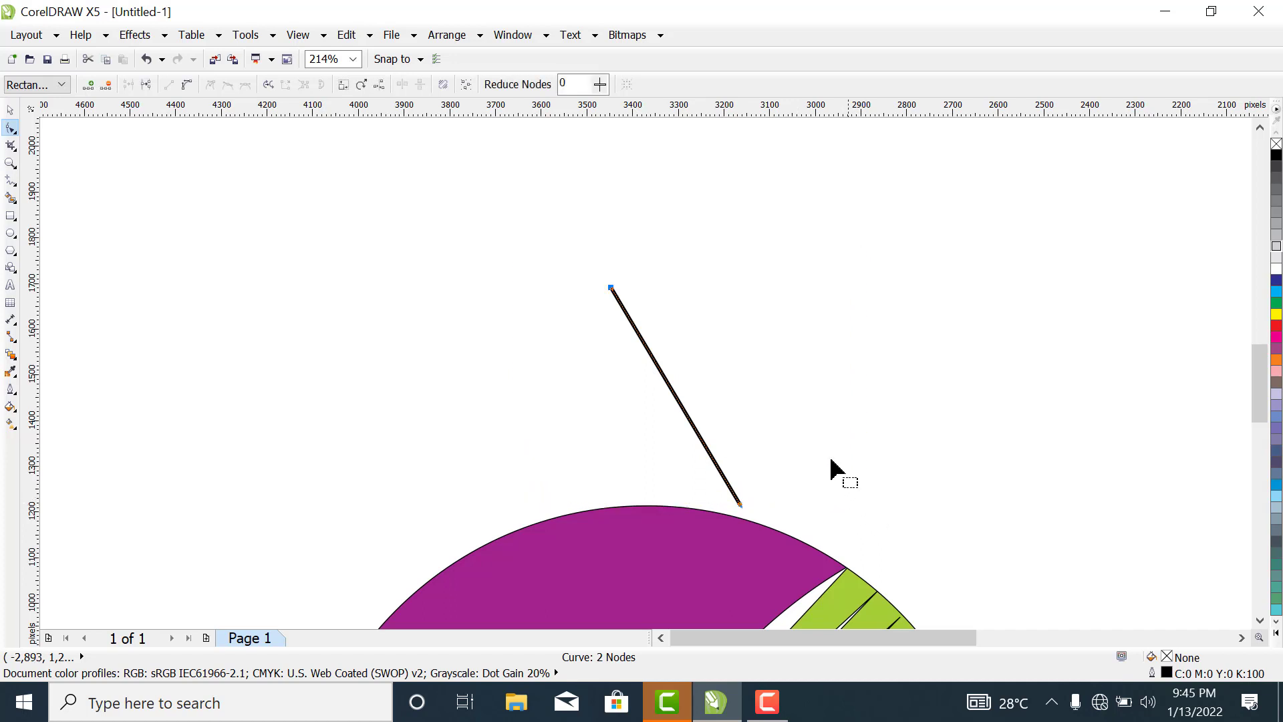
left_click(186, 84)
left_click_drag(660, 377, 598, 440)
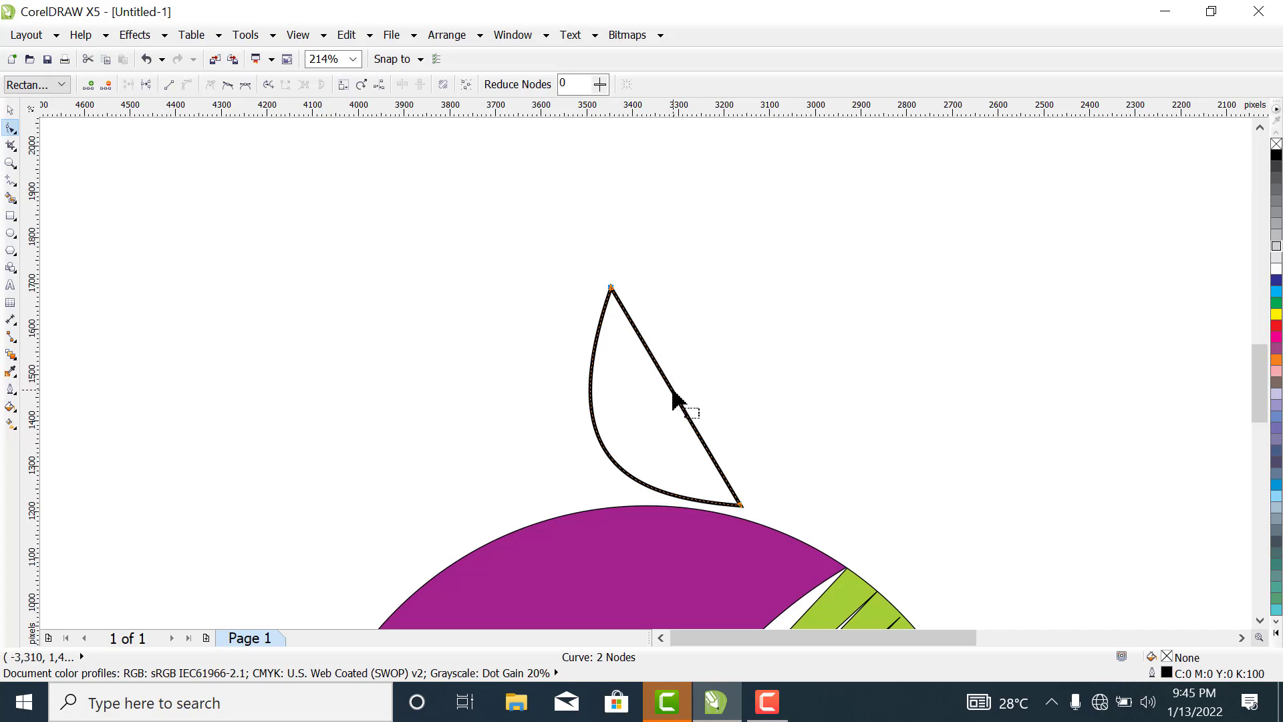
left_click_drag(673, 395, 735, 386)
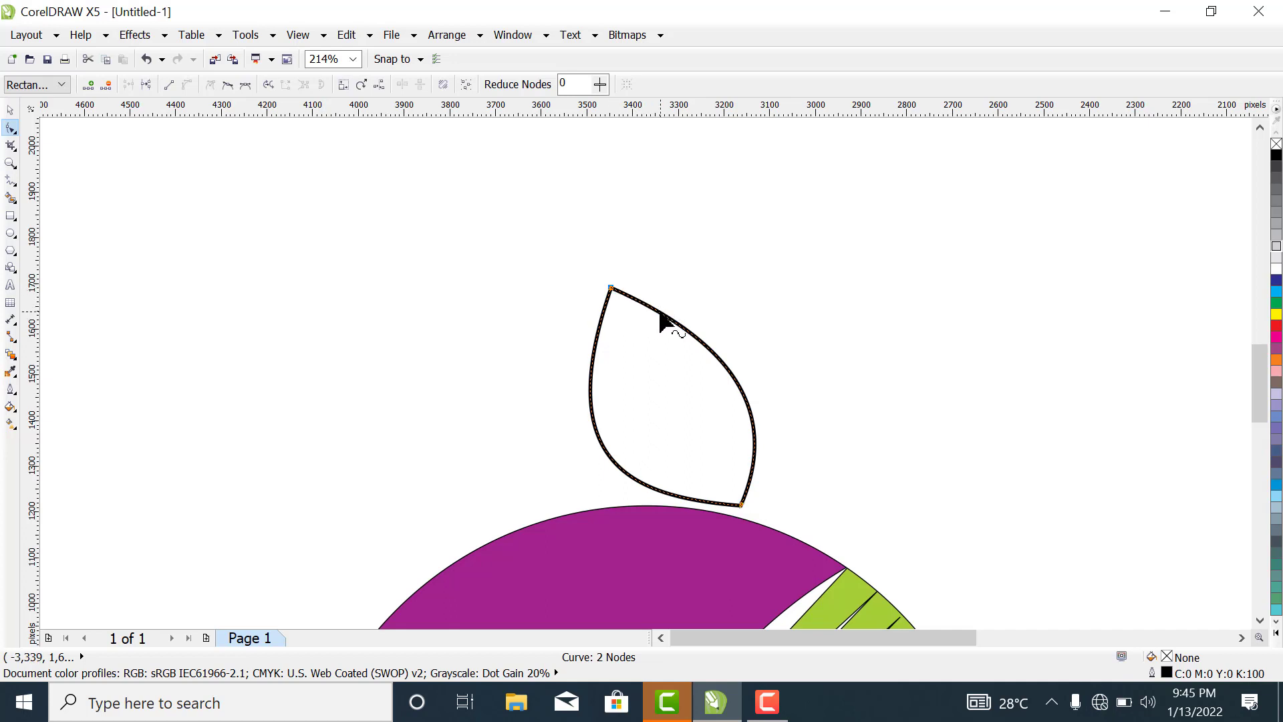
left_click_drag(664, 325, 635, 333)
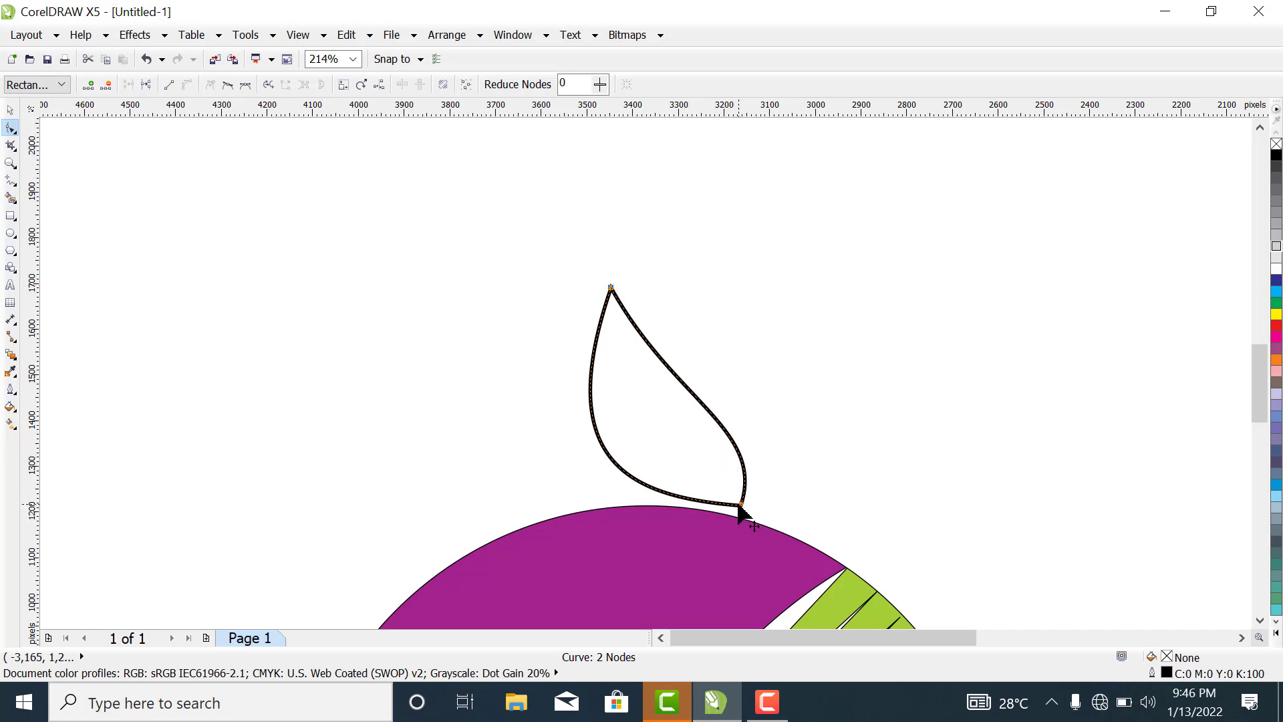
left_click(346, 245)
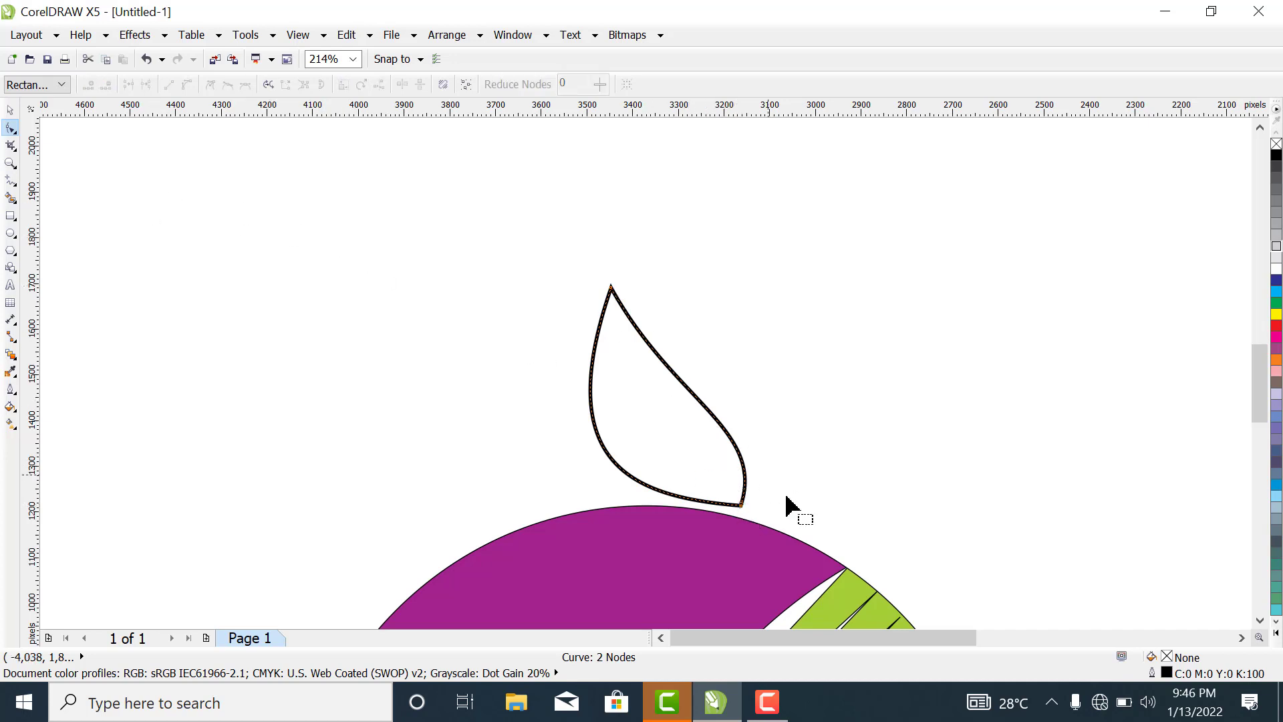
Refine the leaf's right edge with its curve handles into a gentle S that dips in below the tip and bulges near the base.
left_click(742, 508)
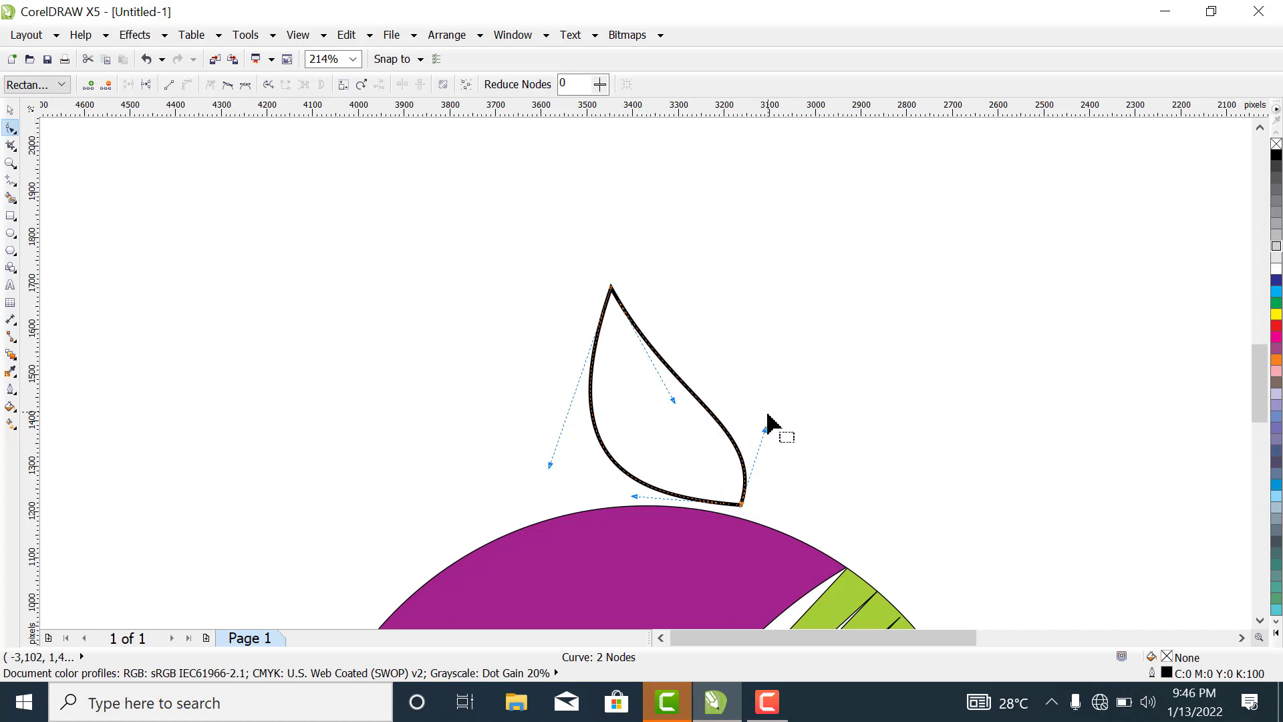
left_click_drag(766, 431, 795, 417)
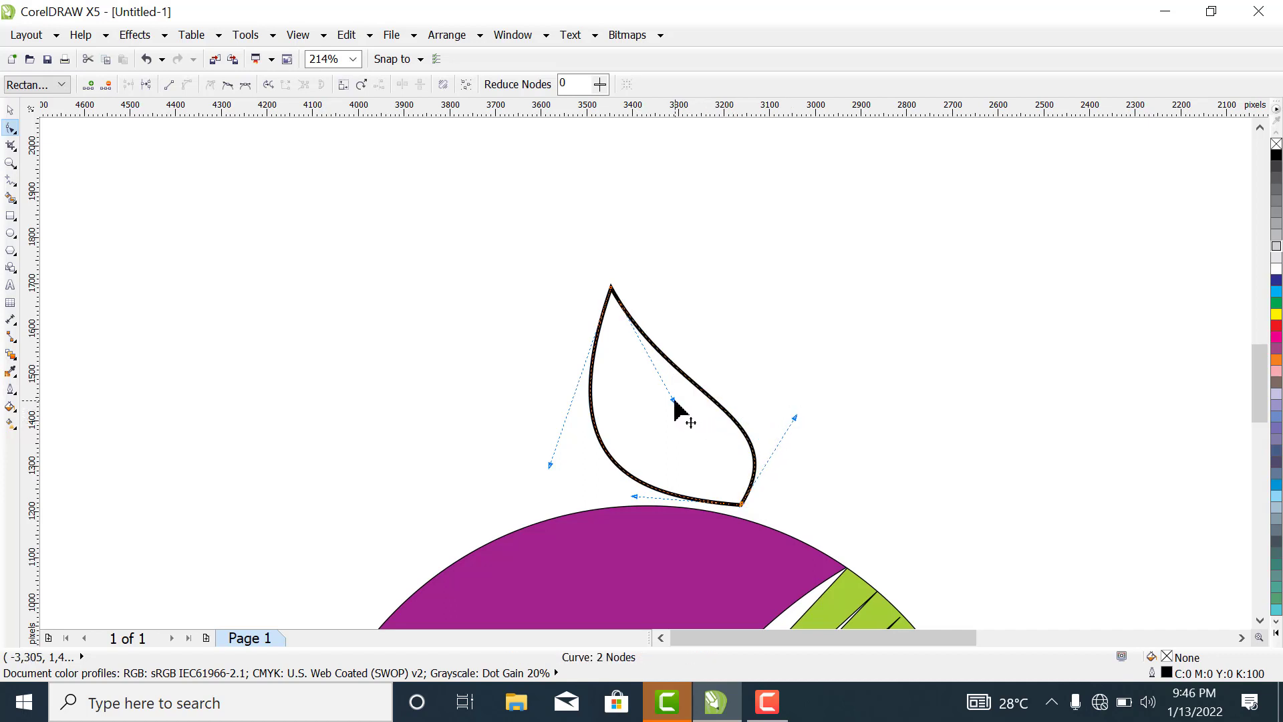
left_click_drag(673, 401, 750, 381)
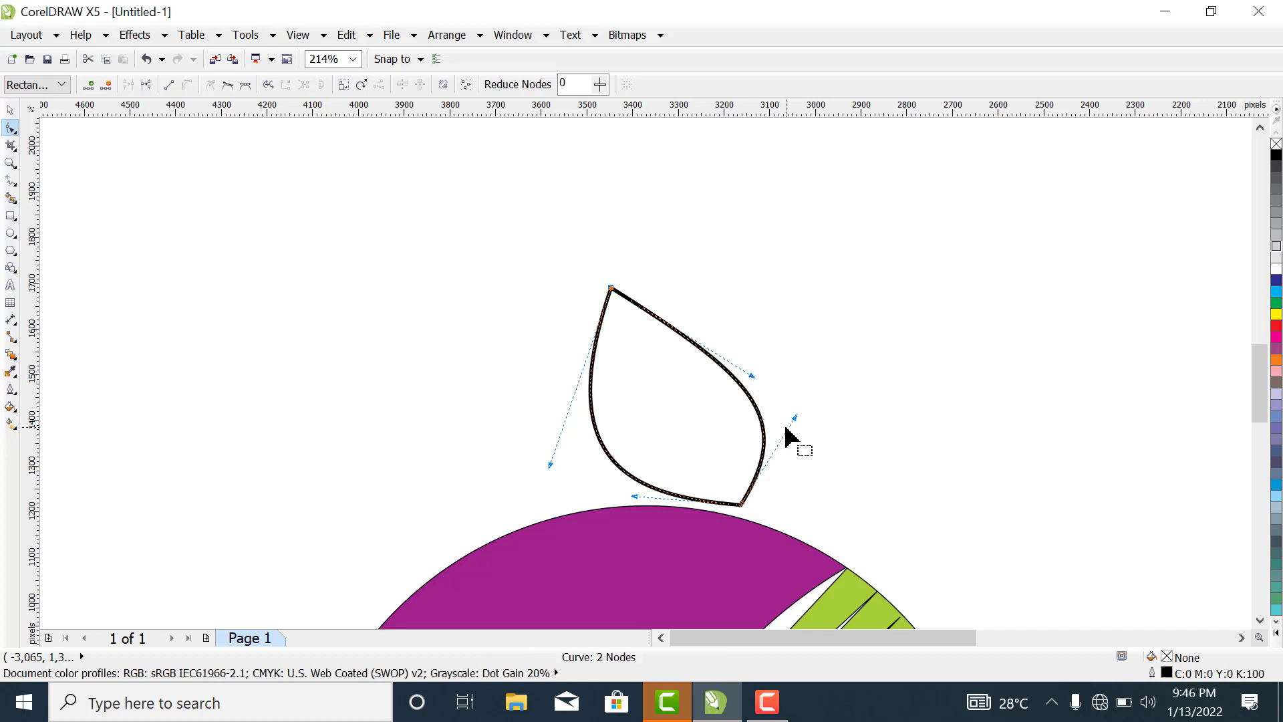
mouse_move(768, 425)
left_mouse_down()
mouse_move(685, 433)
mouse_move(779, 409)
mouse_move(791, 418)
left_mouse_up()
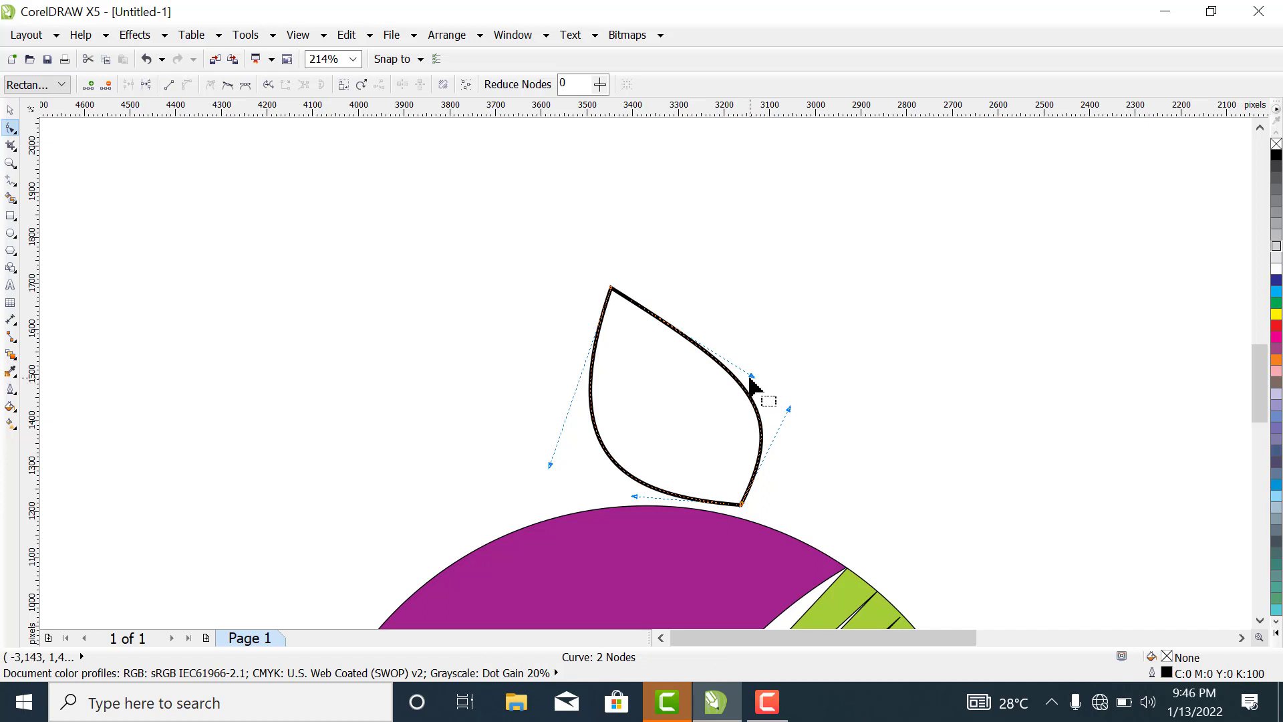
left_click_drag(750, 384, 673, 424)
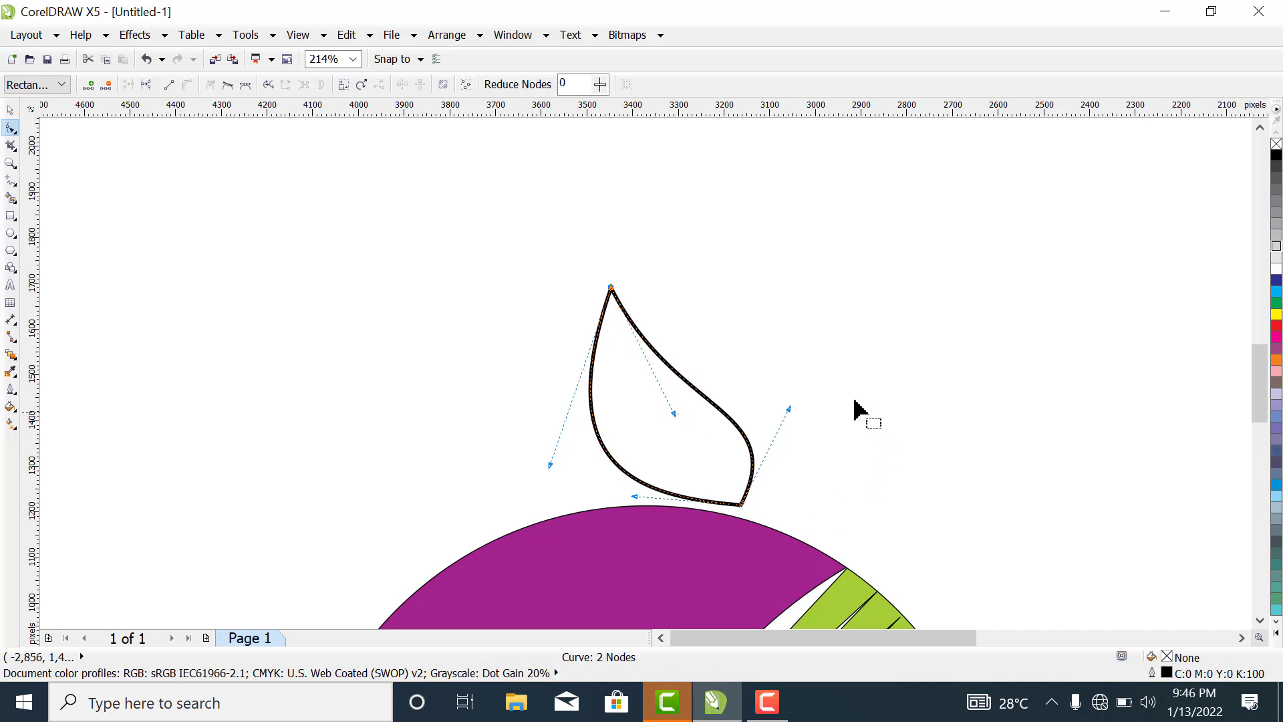
left_click(790, 414)
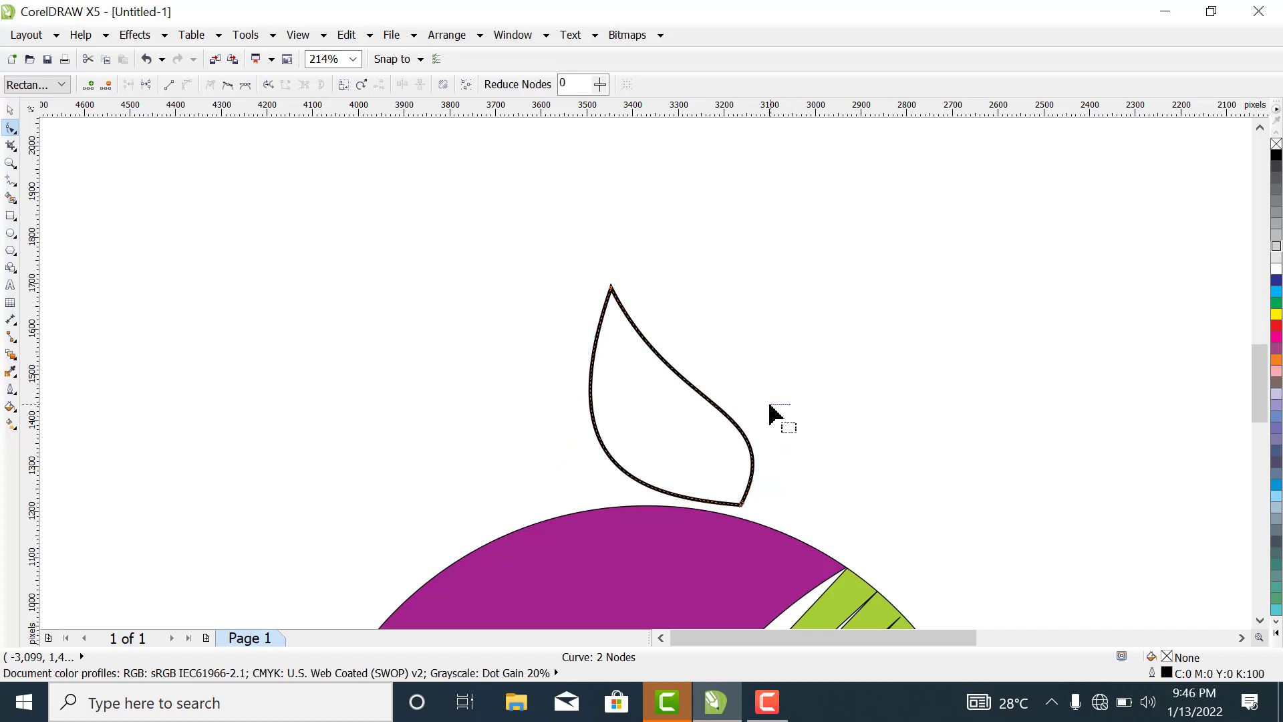
left_click(742, 506)
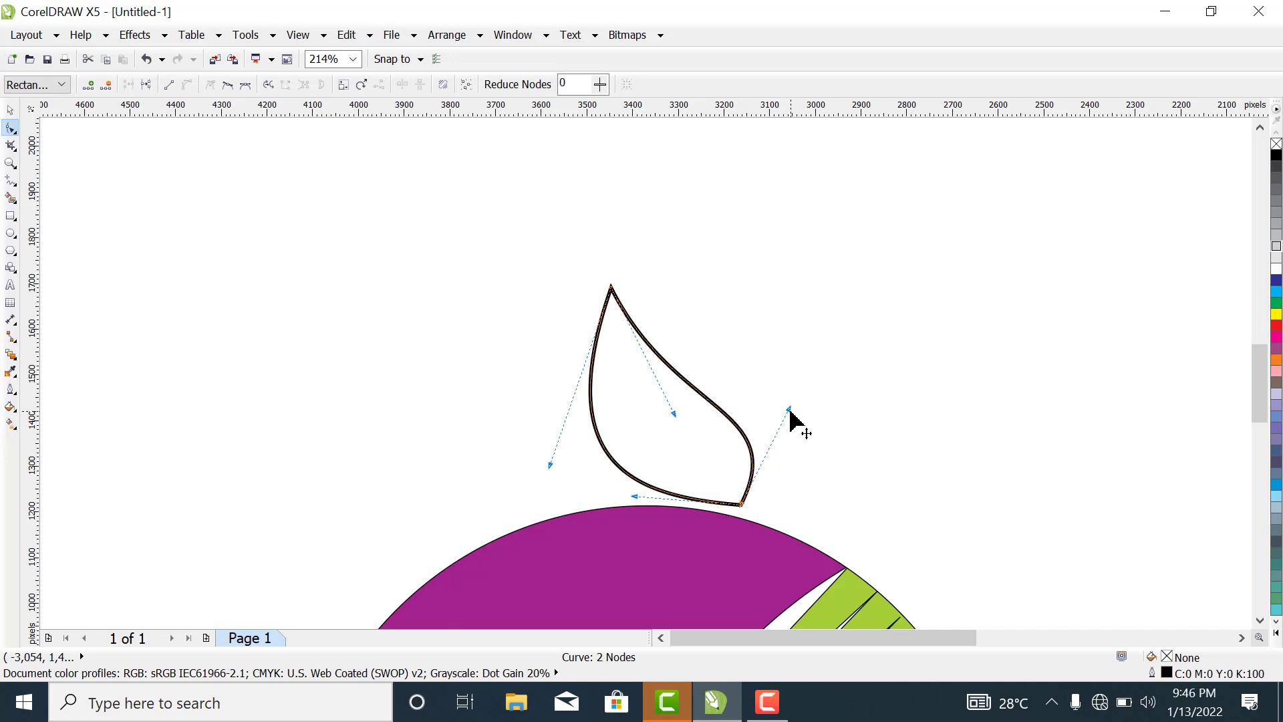
left_click_drag(790, 409, 761, 407)
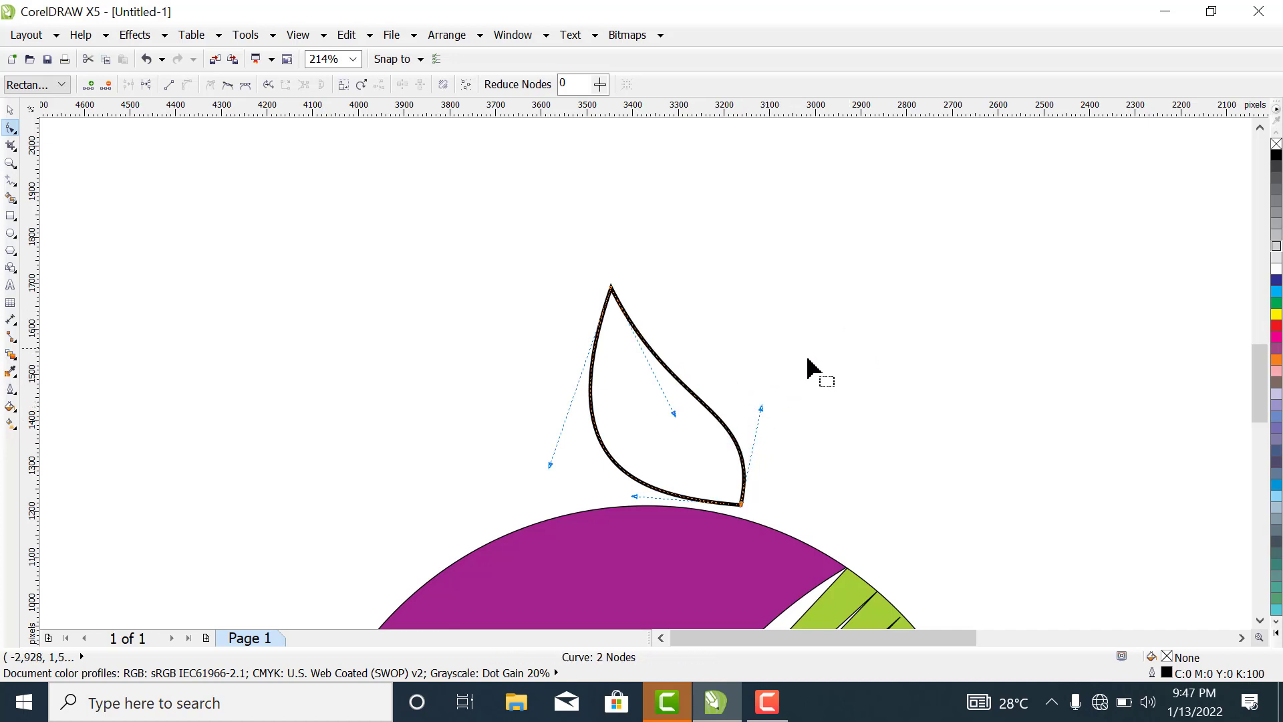
Enlarge the leaf to about 423 × 598 px and move it just above the purple circle, to about X -3,346 px and Y 1,513 px.
left_click(10, 113)
left_click(932, 367)
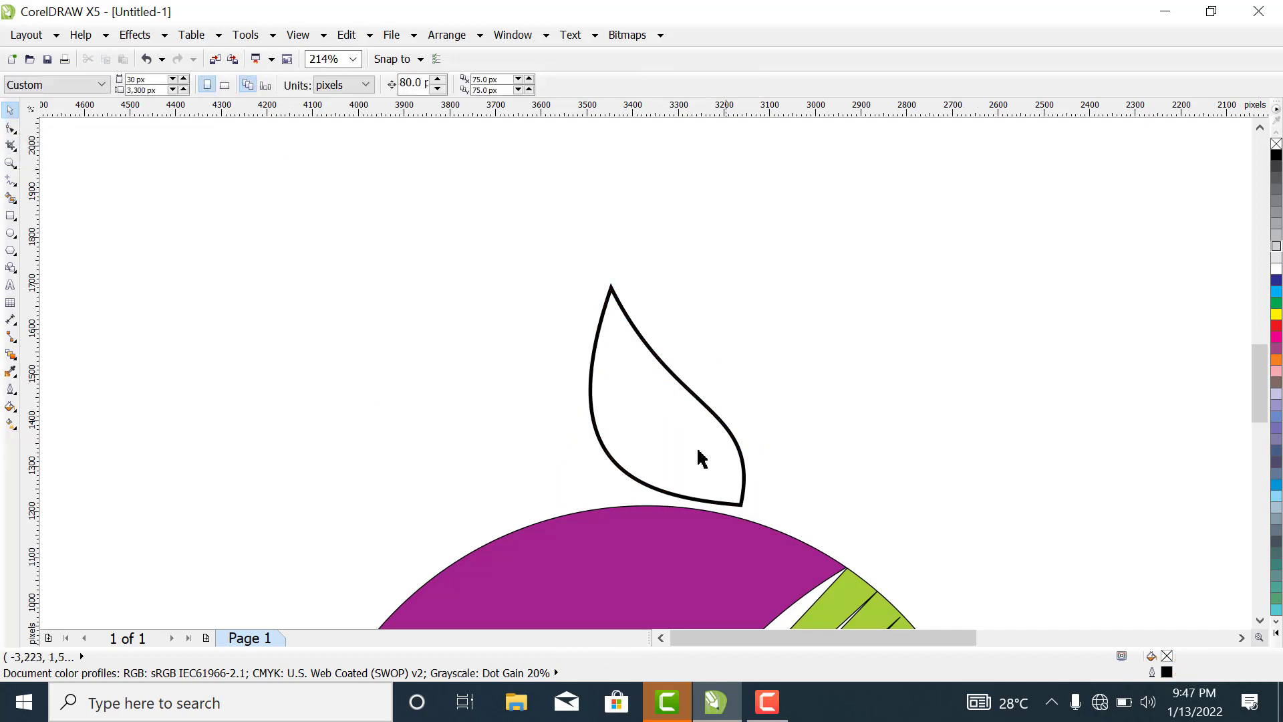
left_click(670, 432)
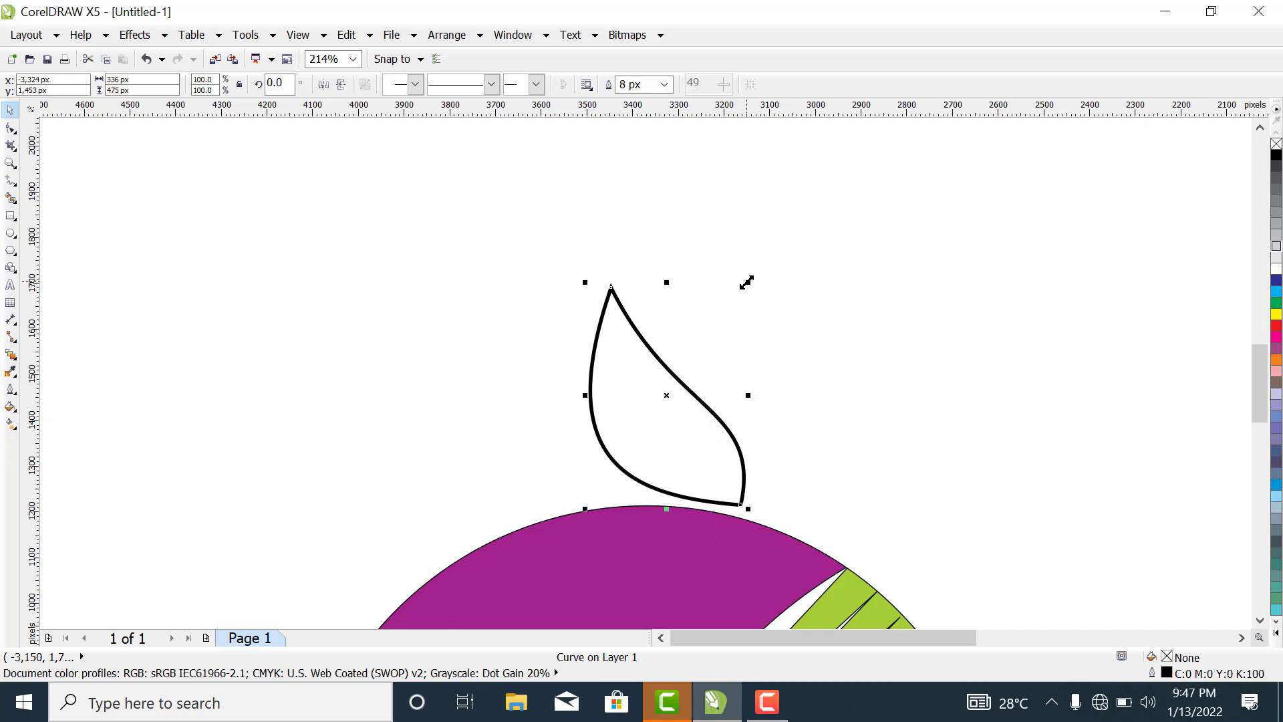
left_click(668, 403)
left_click(635, 413)
left_click_drag(746, 283, 774, 255)
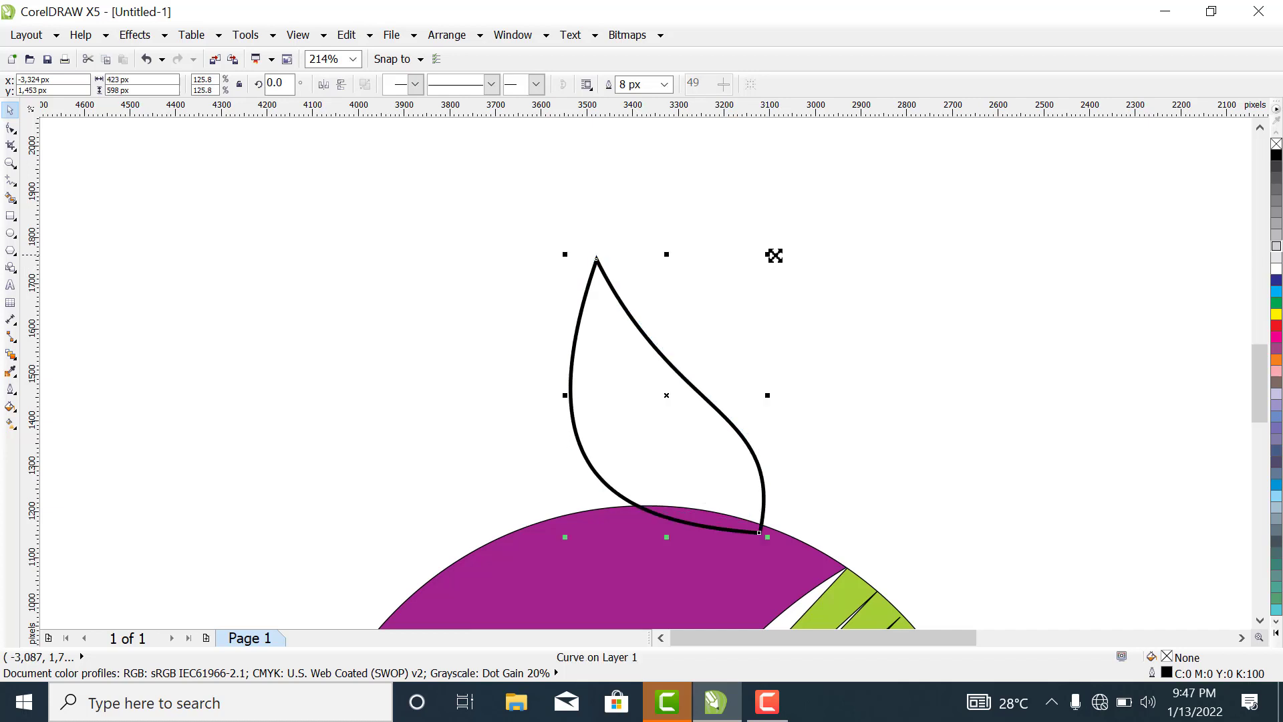
left_click_drag(687, 469, 710, 421)
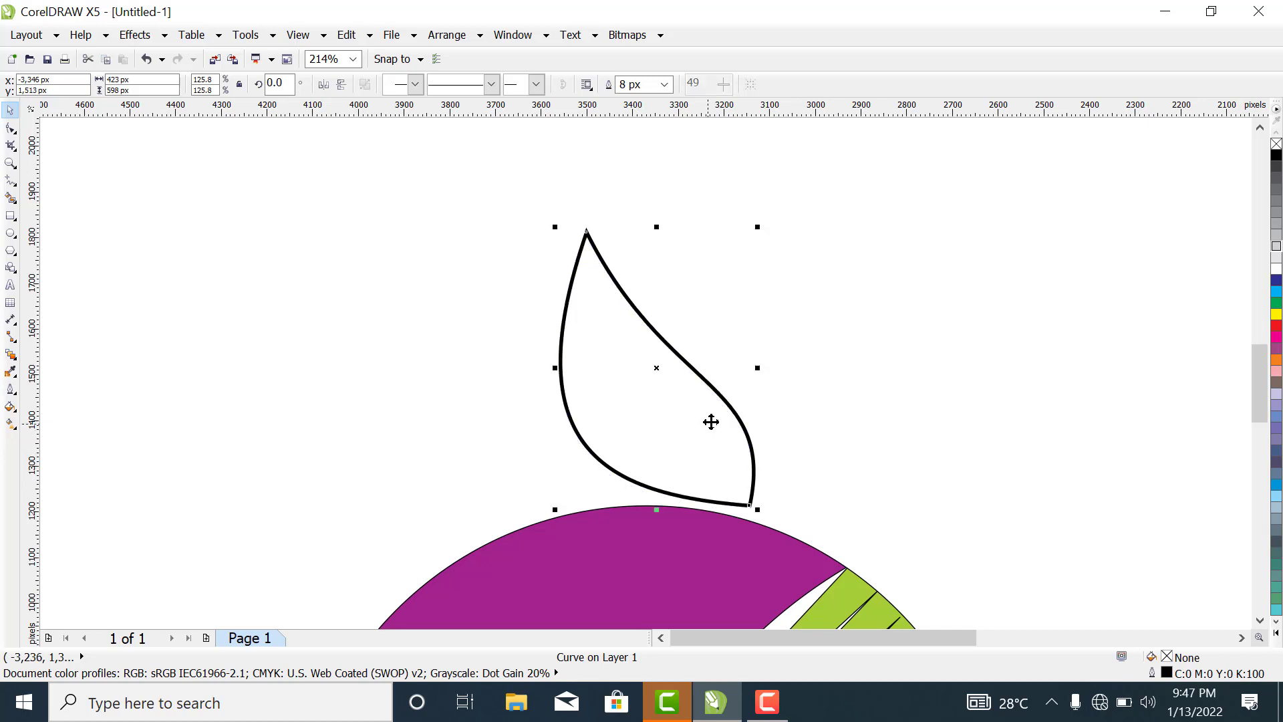
left_click(907, 315)
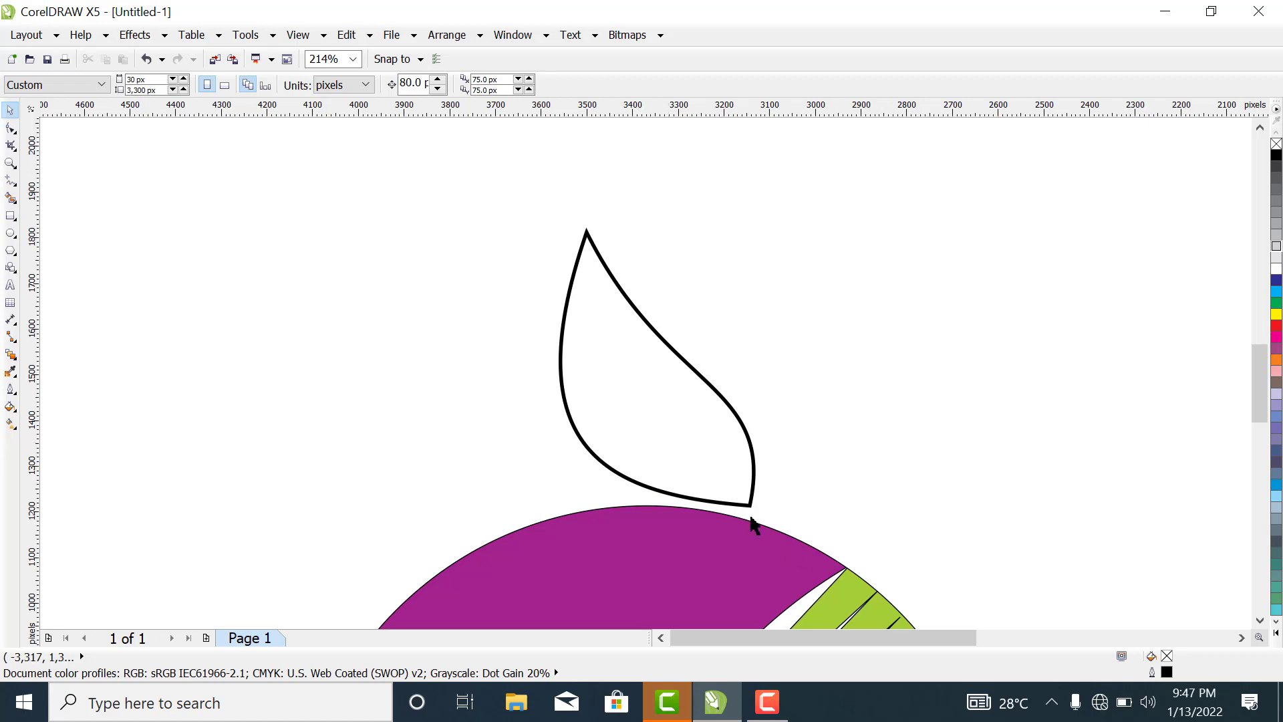
Draw a narrow open V with the Freehand tool as a leaf vein, about 304 px wide, from the leaf's base to its middle and back.
left_click(10, 180)
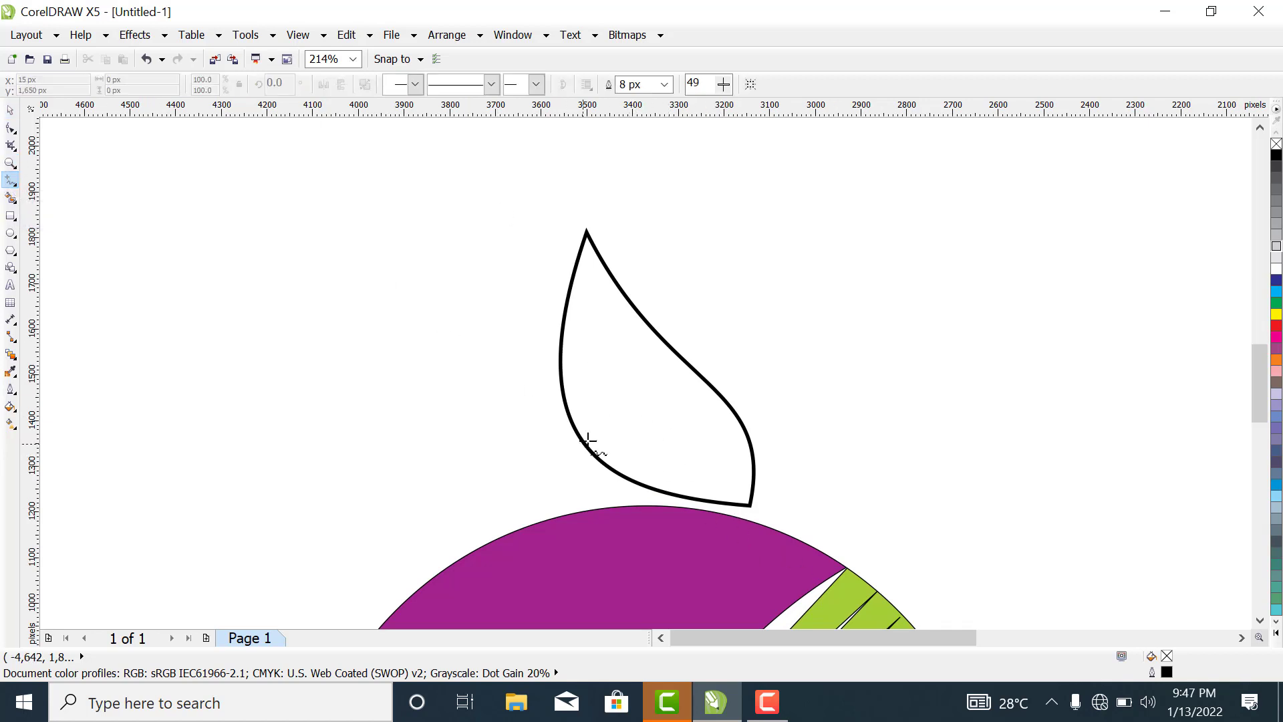
left_click(758, 514)
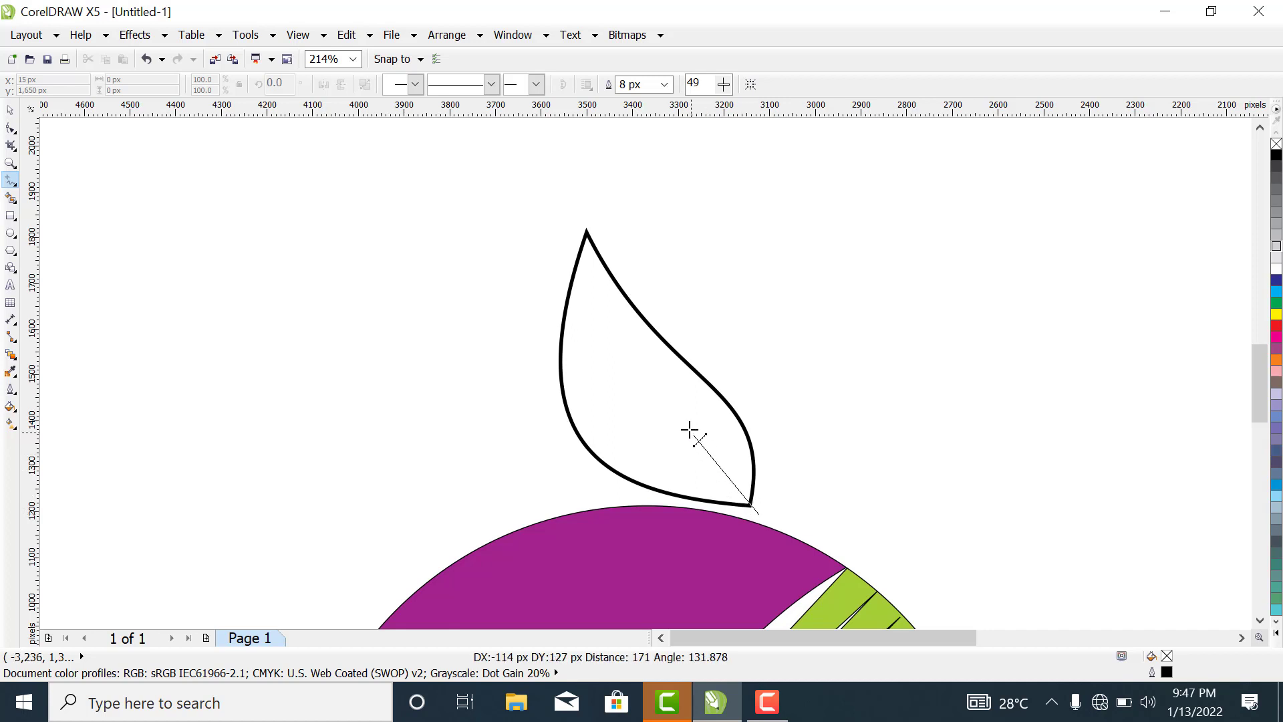
left_click(618, 358)
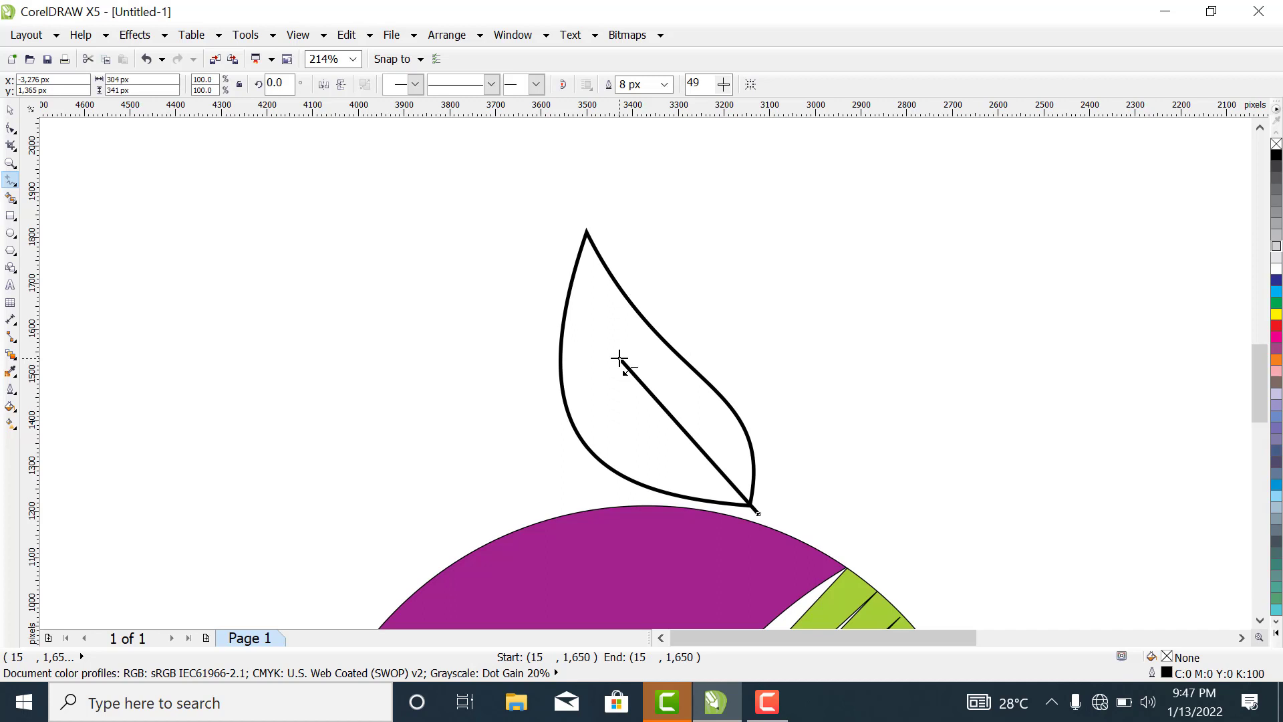
left_click(619, 359)
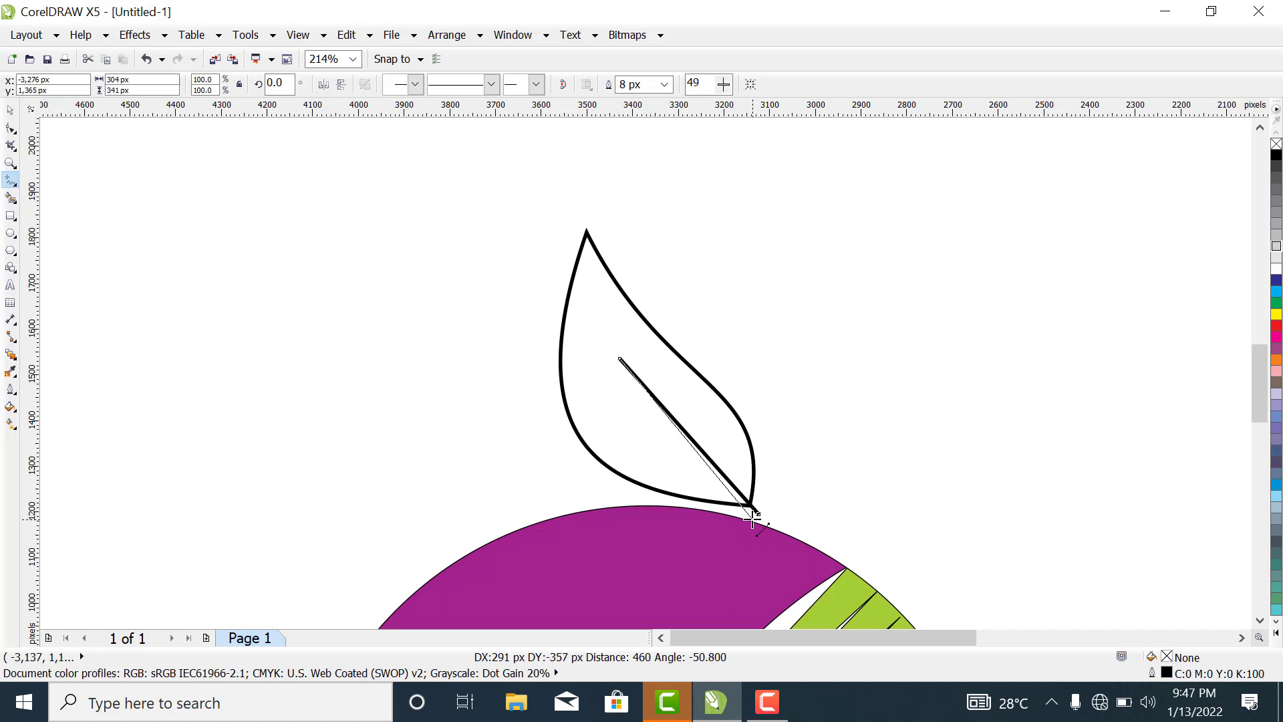
left_click(753, 518)
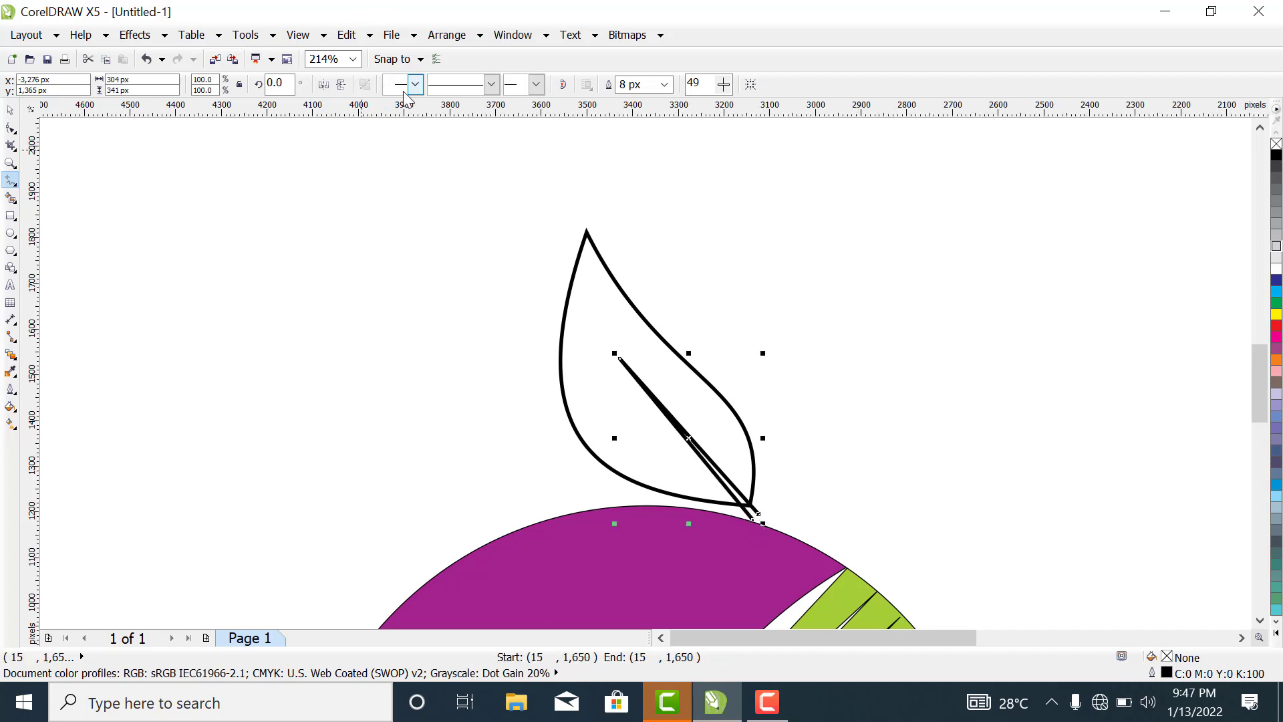
Convert the vein's two line segments to curves and bend both slightly toward the upper right, keeping a thin taper.
left_click(10, 129)
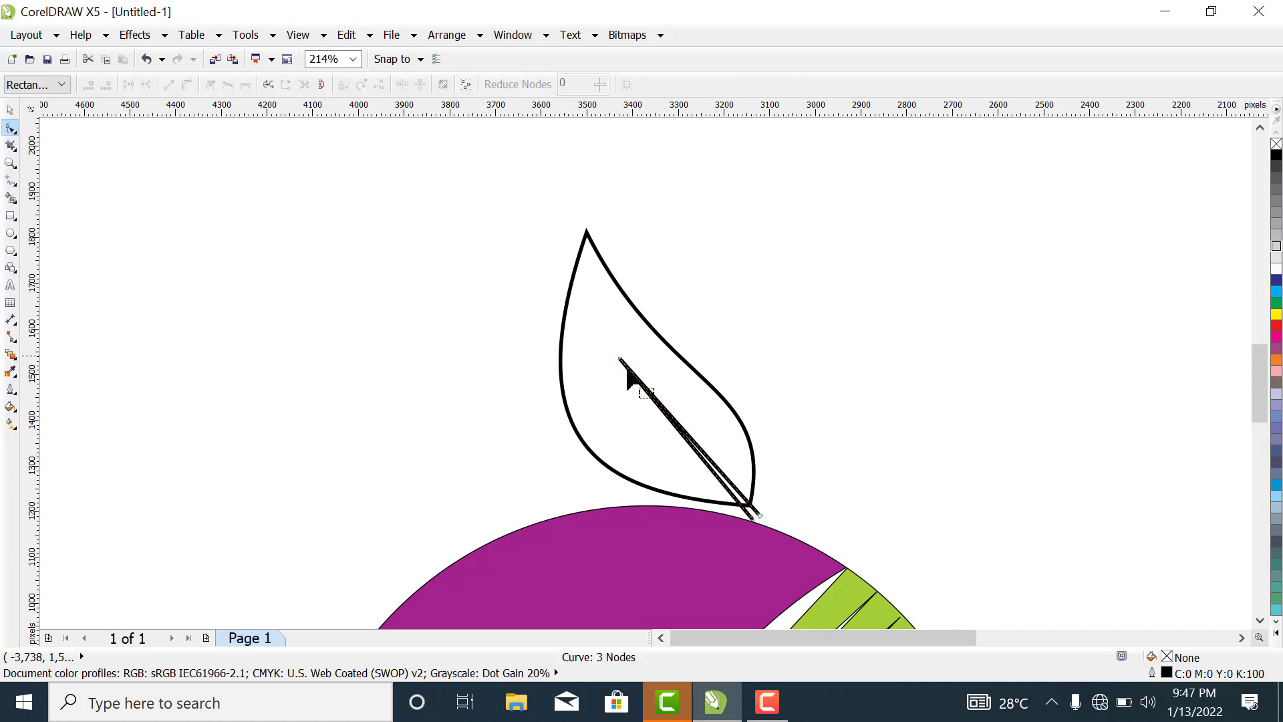
left_click_drag(589, 350, 813, 525)
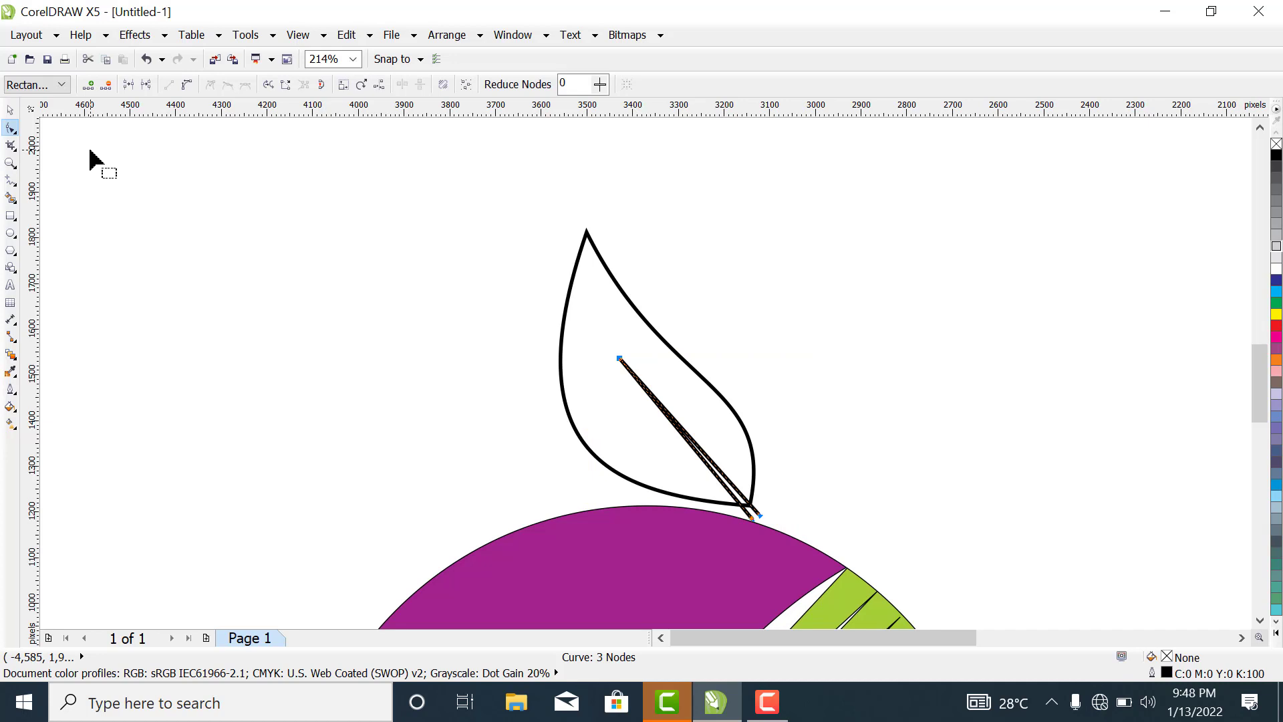
left_click(187, 84)
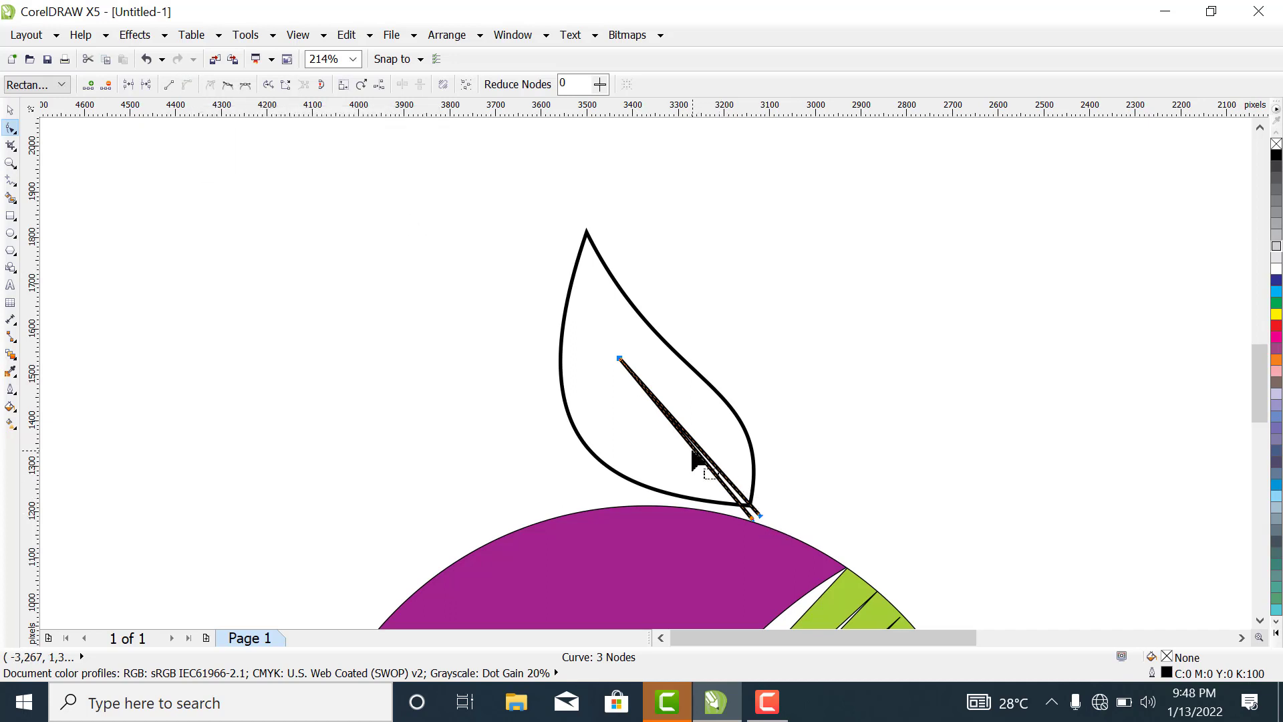
left_click(688, 451)
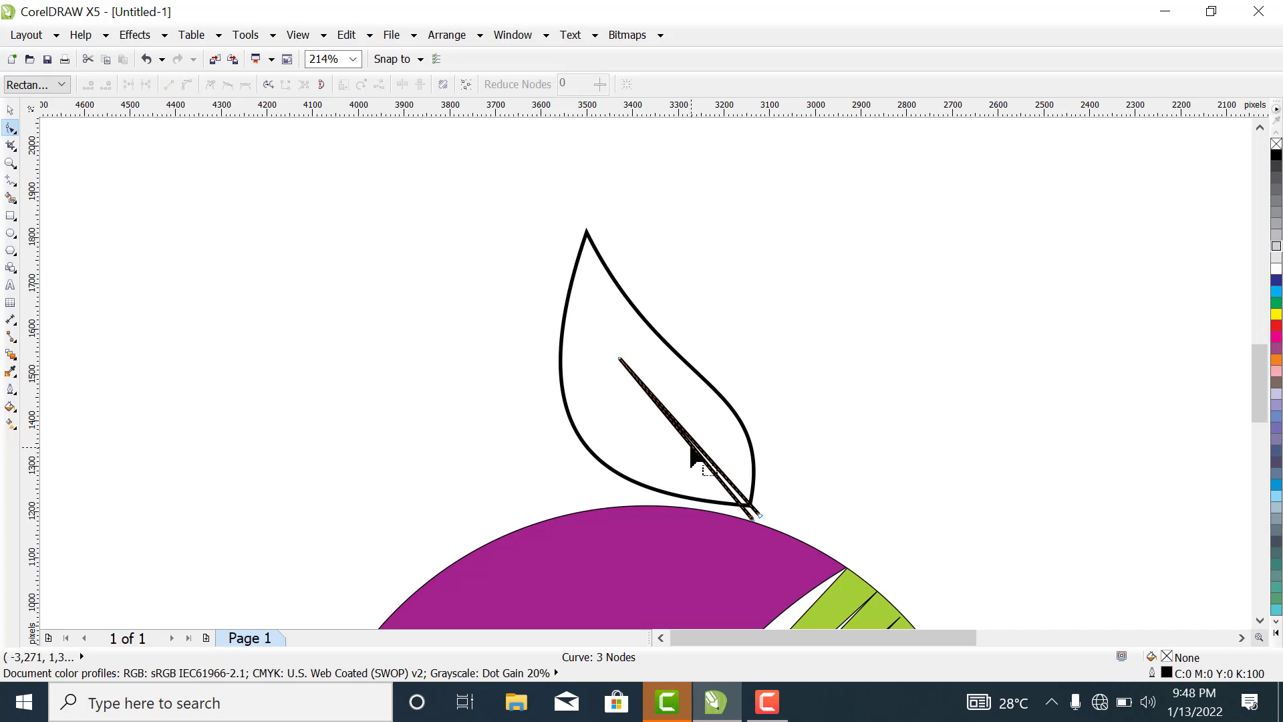
mouse_move(688, 447)
left_mouse_down()
mouse_move(679, 457)
mouse_move(697, 450)
left_mouse_up()
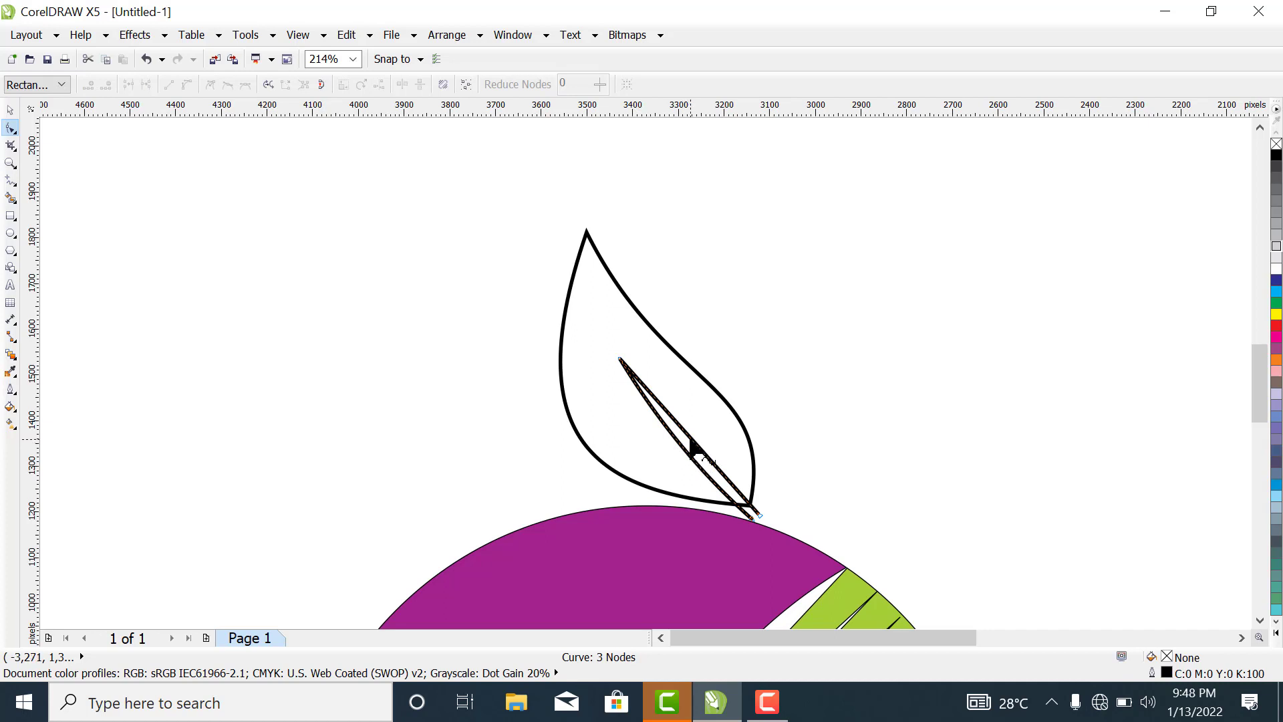
key("ctrl+z")
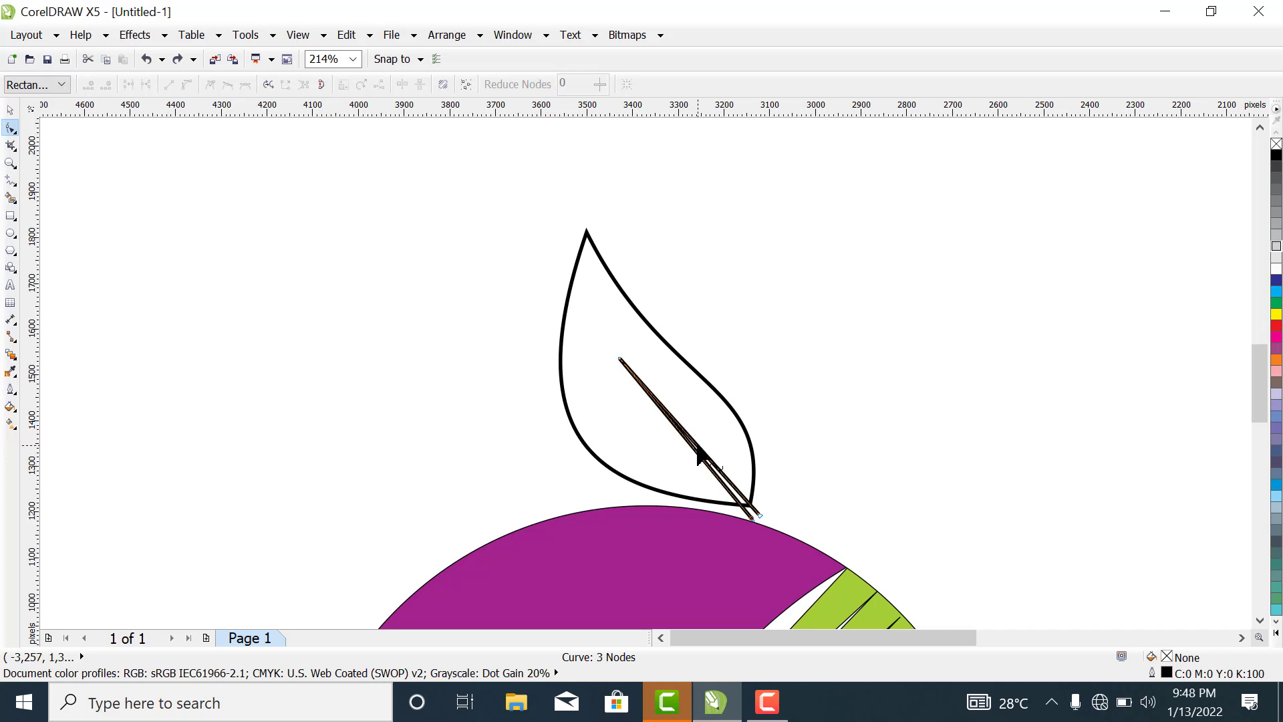
left_click_drag(697, 449, 706, 449)
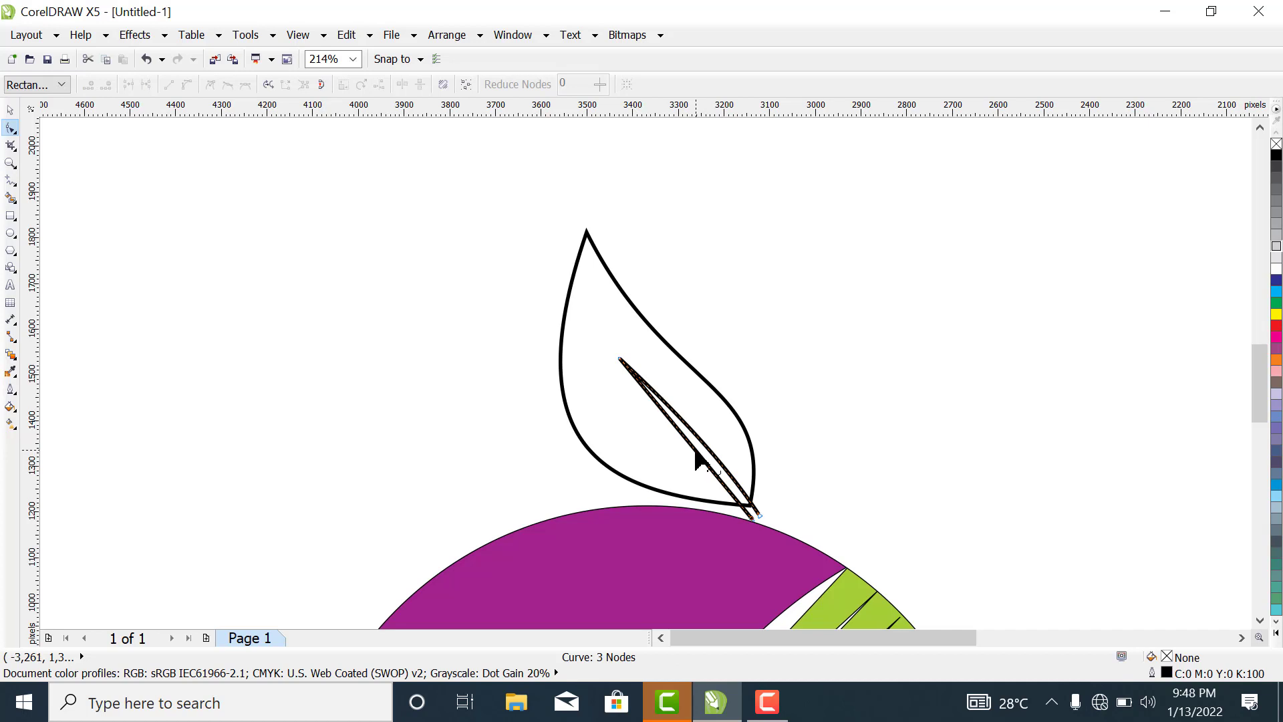
left_click(696, 452)
left_click_drag(696, 454, 702, 456)
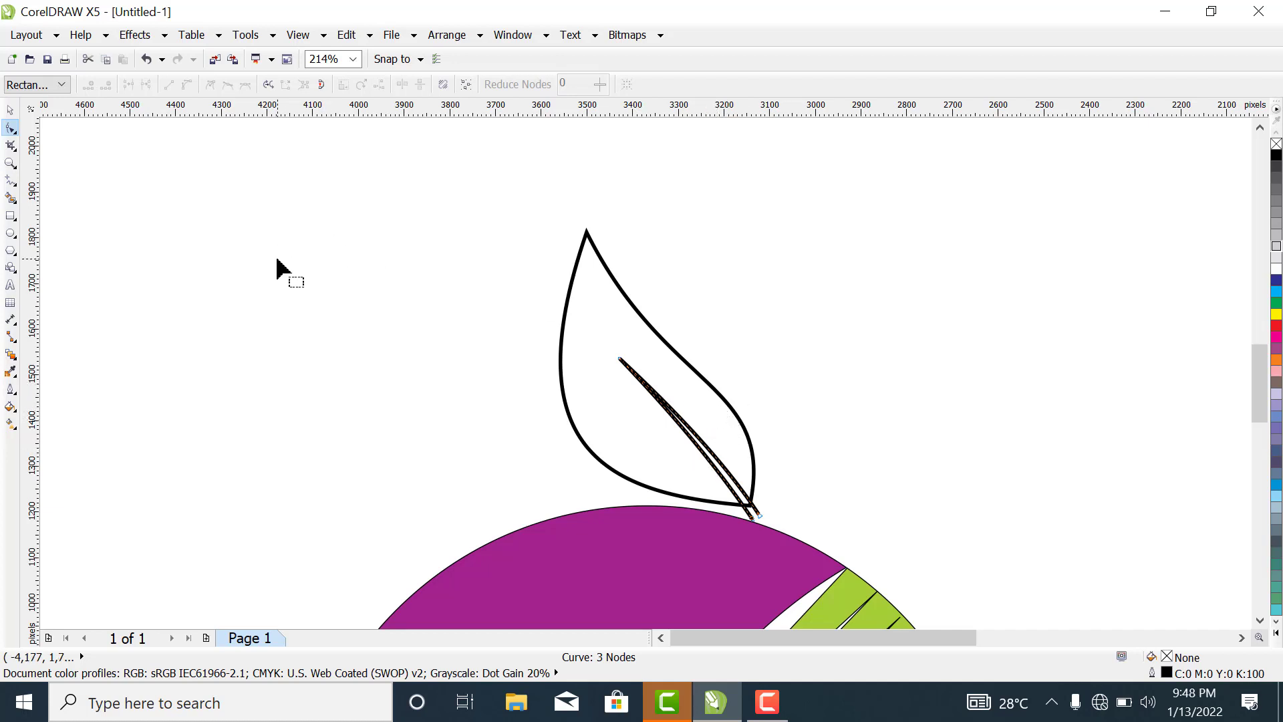
Smart Fill the leaf area around the vein with light green (C40 M0 Y100 K0) and a 2 px black outline.
left_click(10, 109)
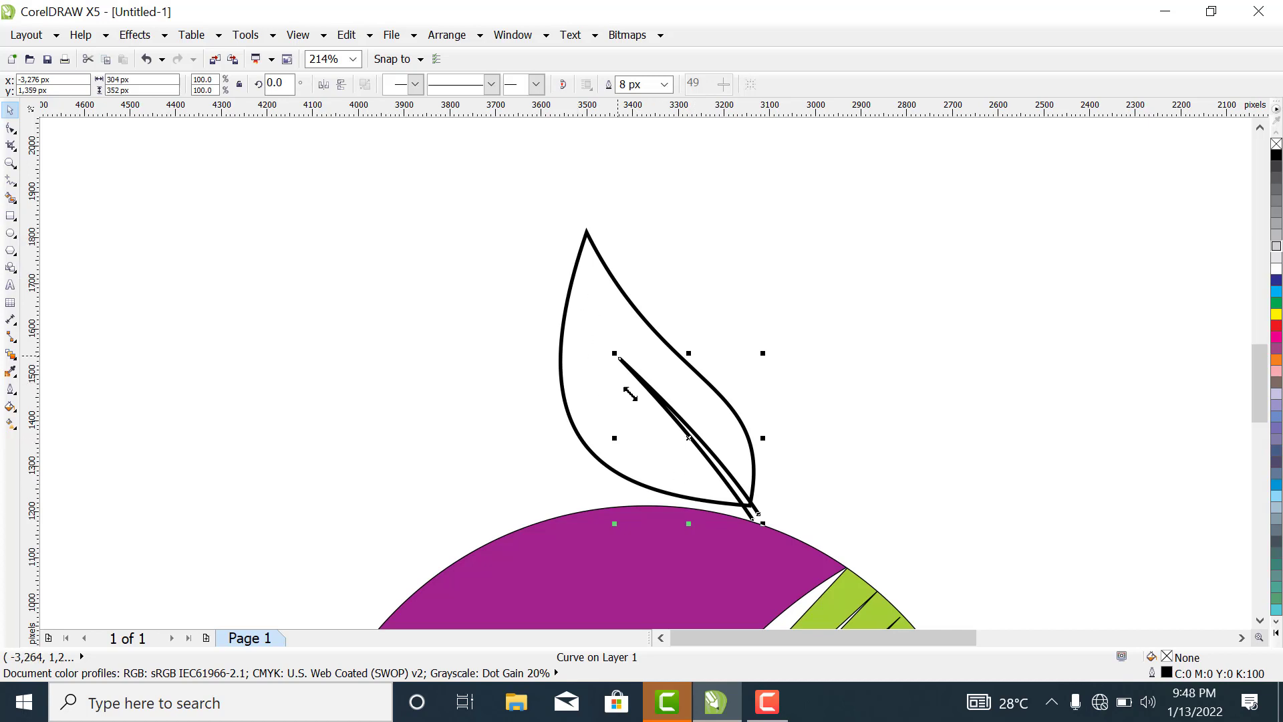
left_click(11, 199)
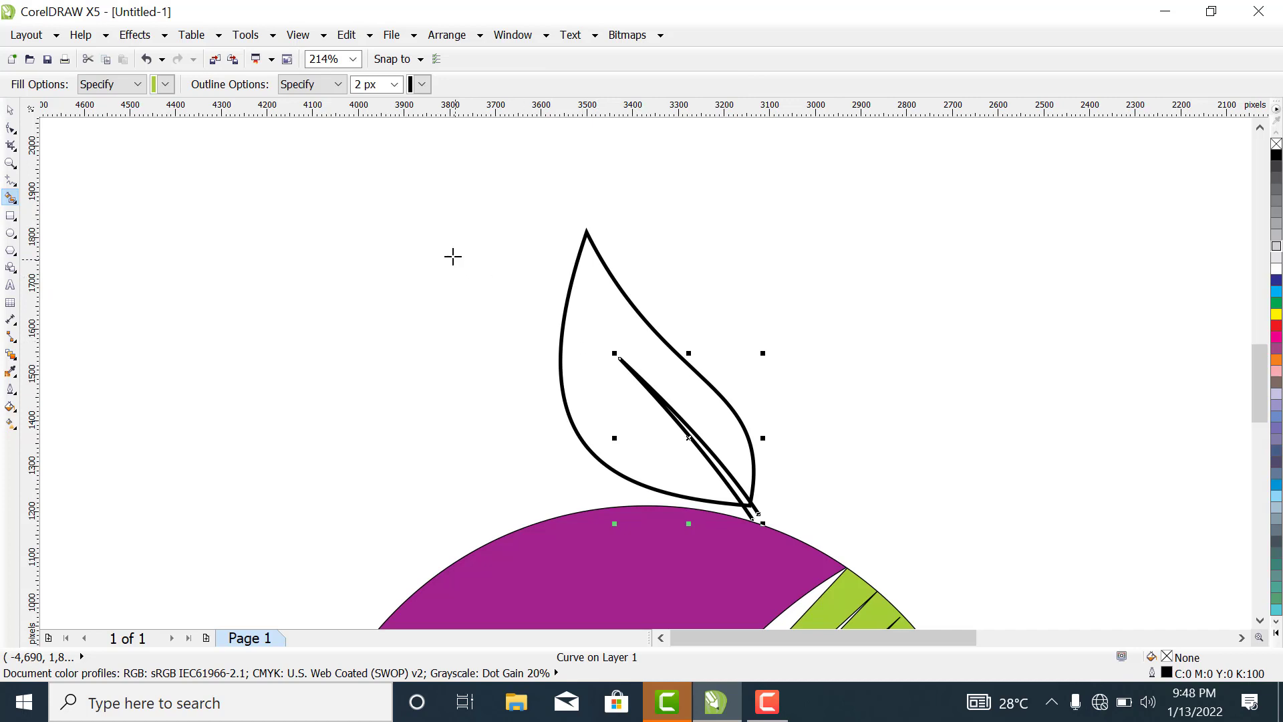
left_click(639, 454)
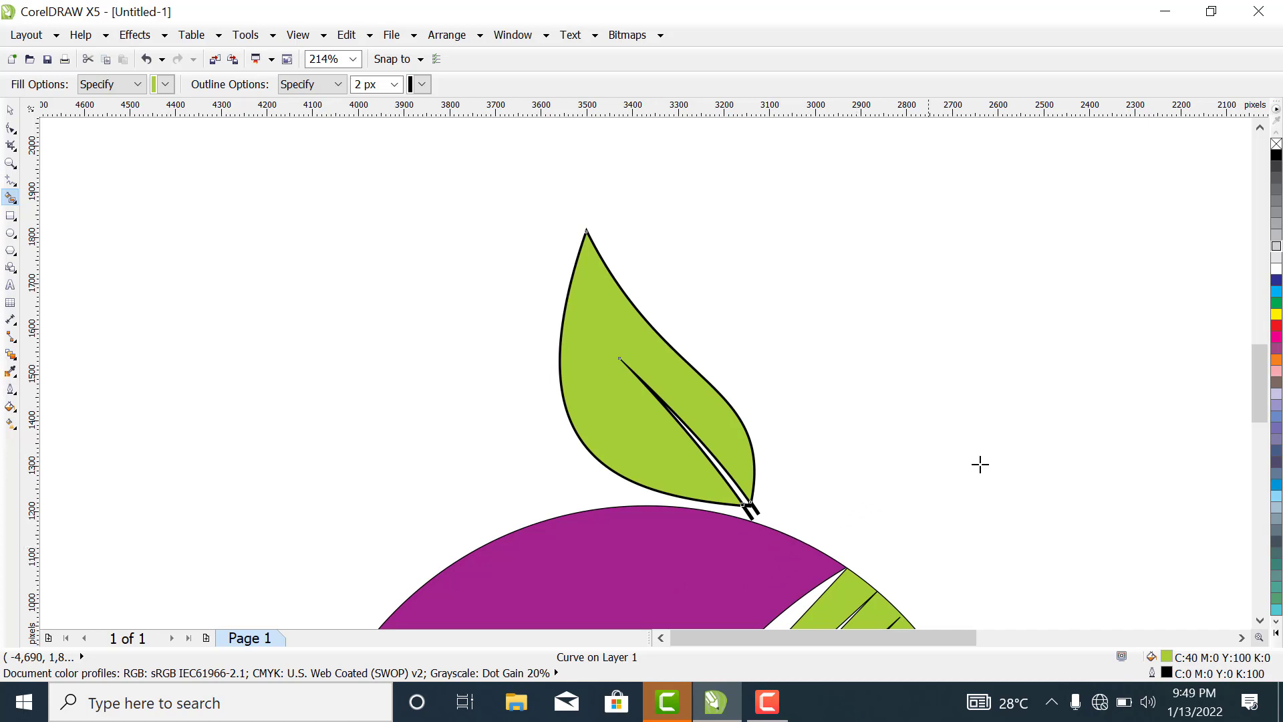
left_click(12, 116)
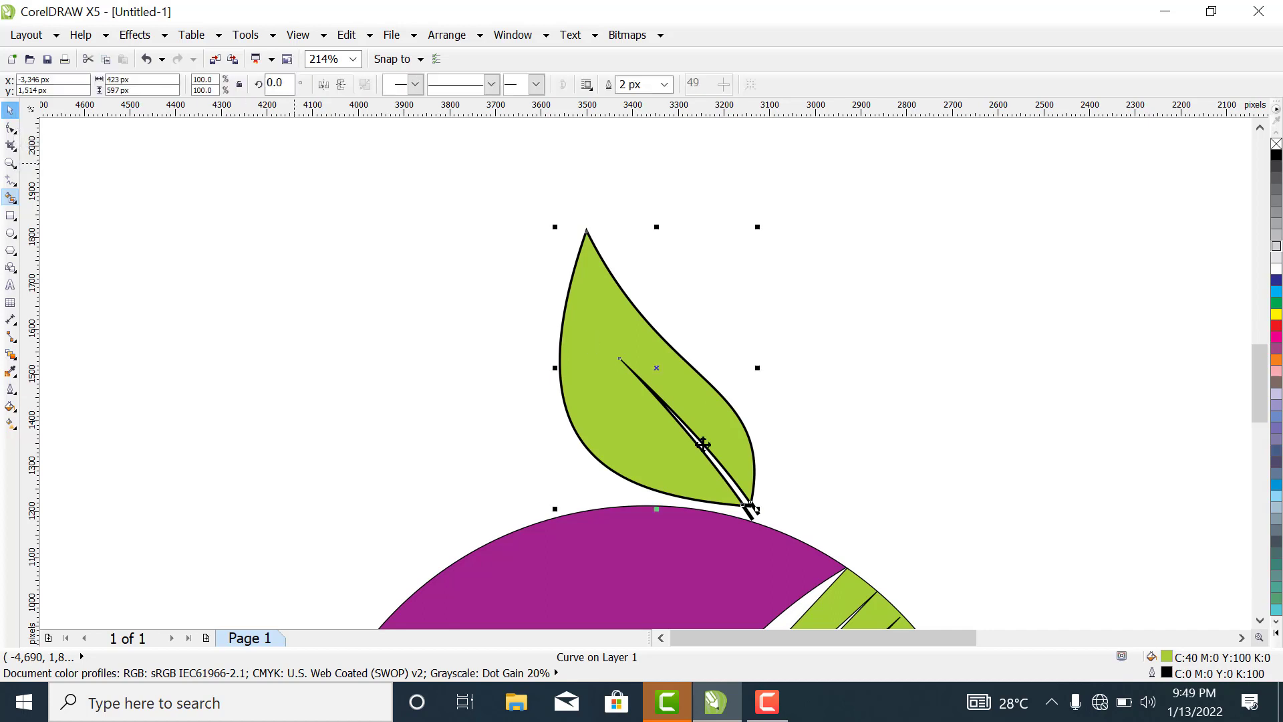
left_click(839, 372)
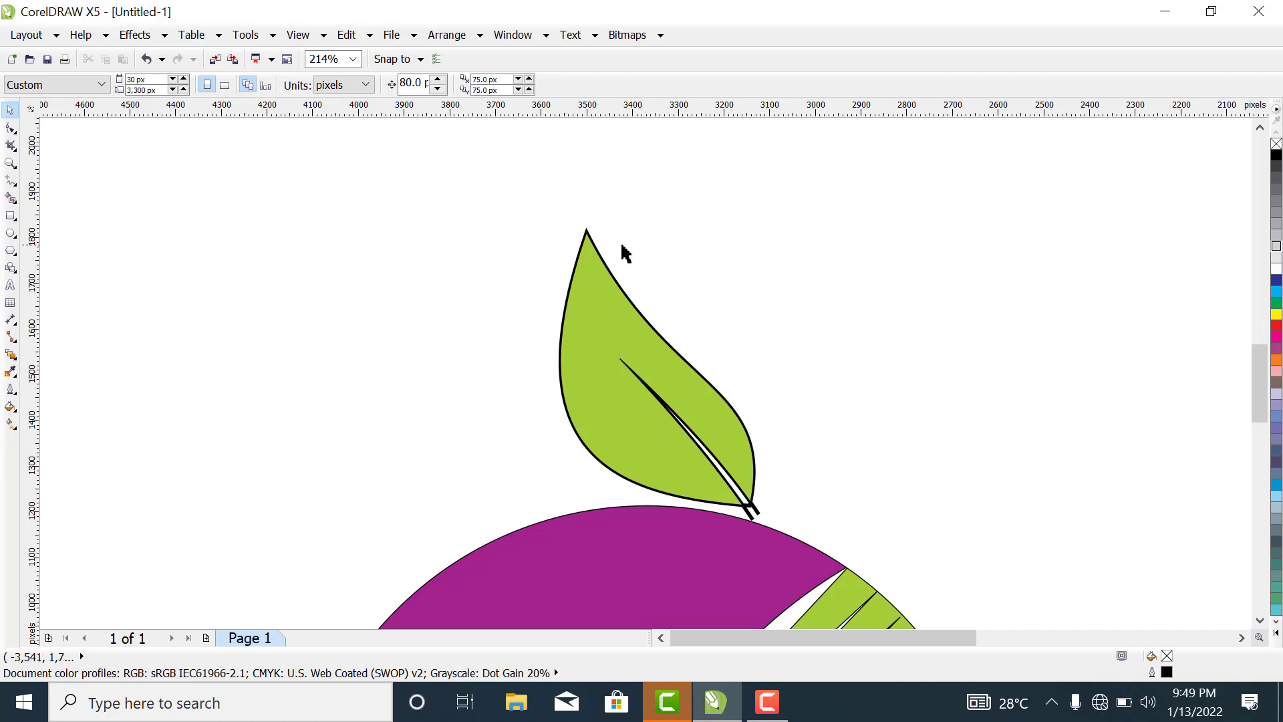
Group the vein curve with the light green filled leaf shape above the purple circle.
left_click(734, 495)
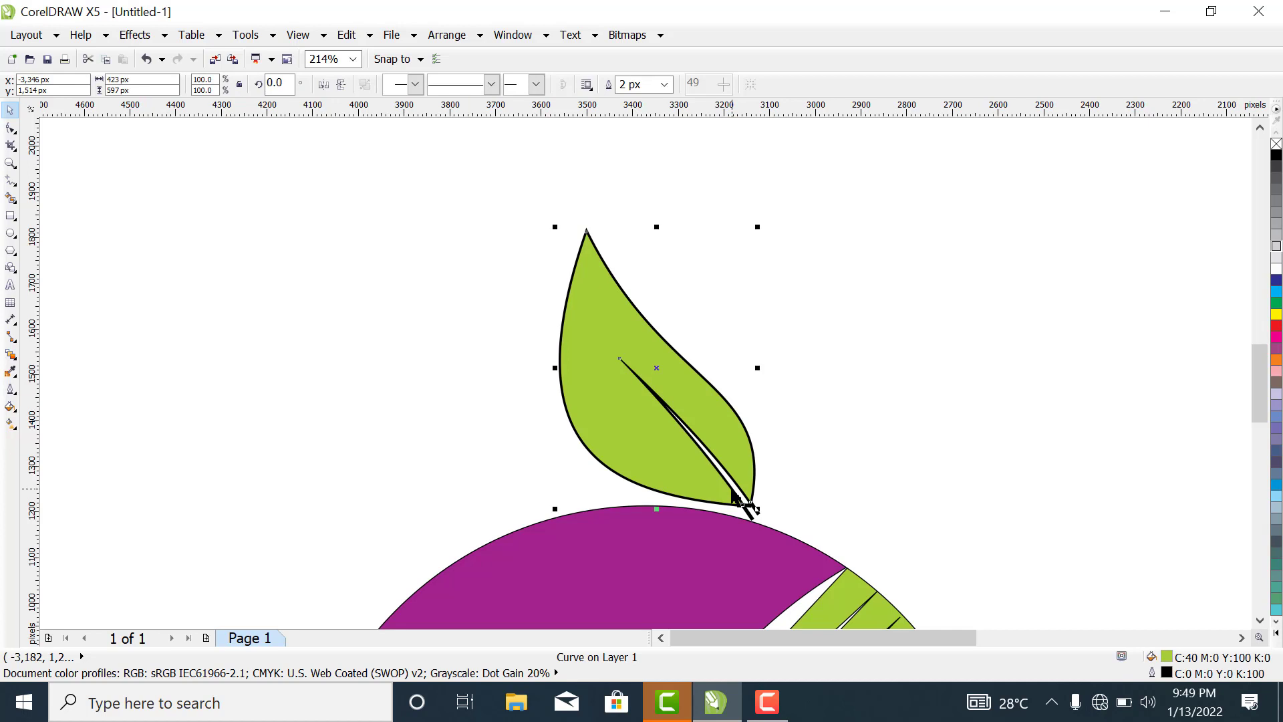
key("Escape")
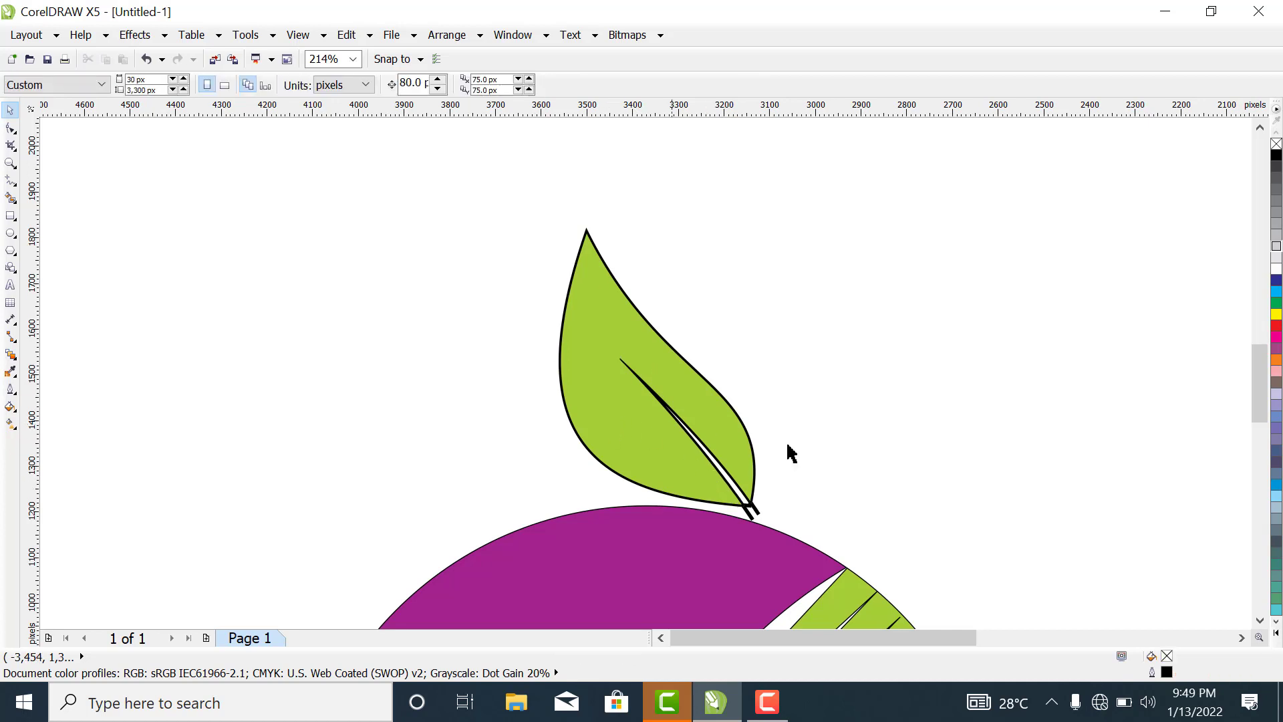
left_click(761, 520)
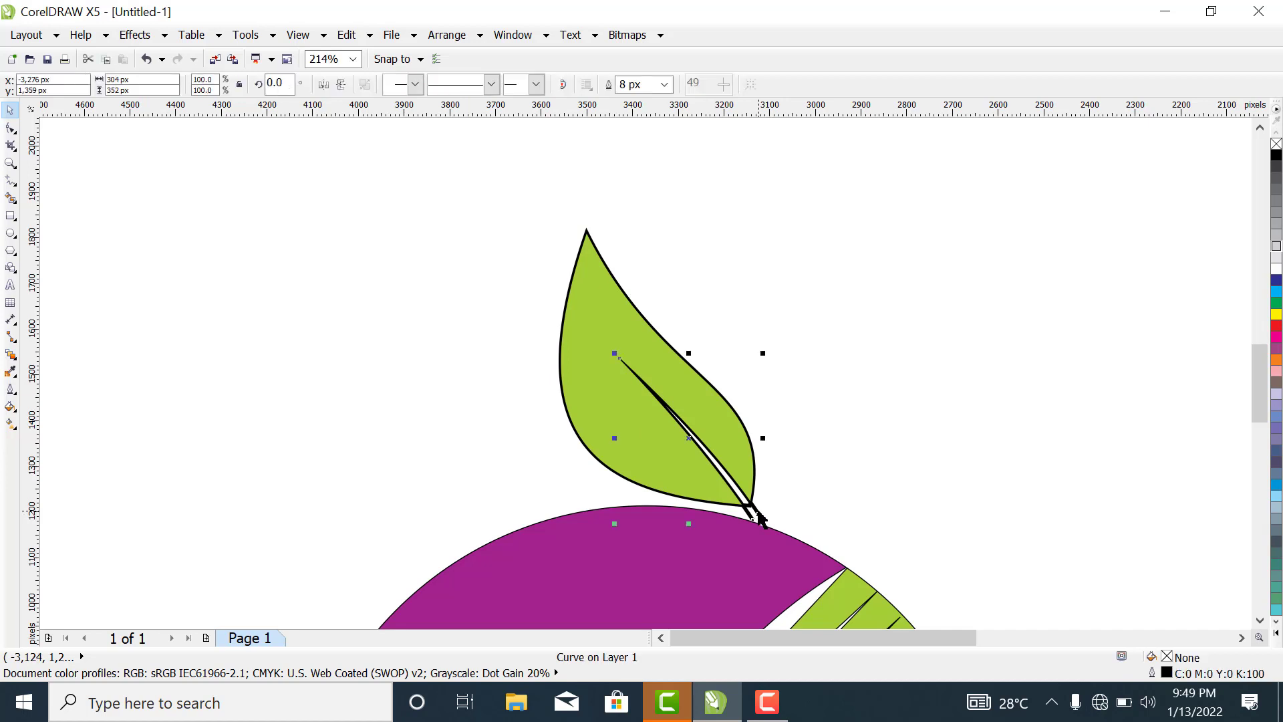
left_click(594, 308, "shift")
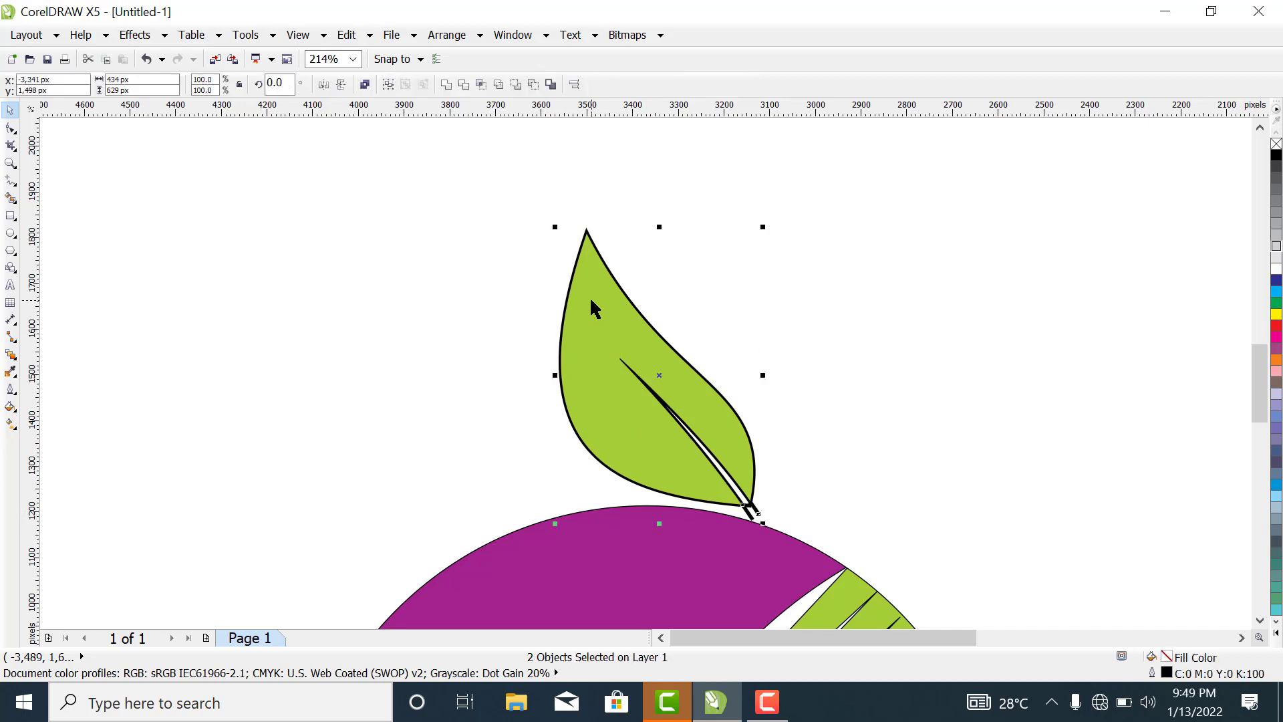
right_click(592, 300)
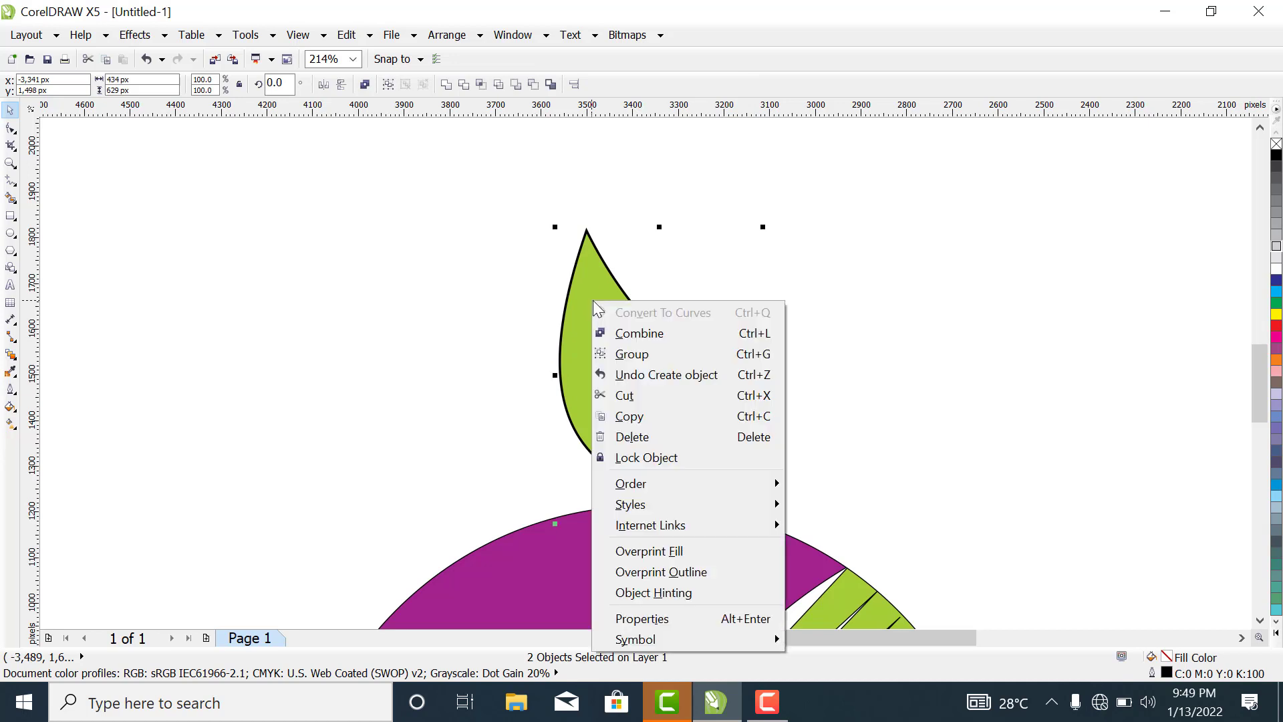
left_click(644, 355)
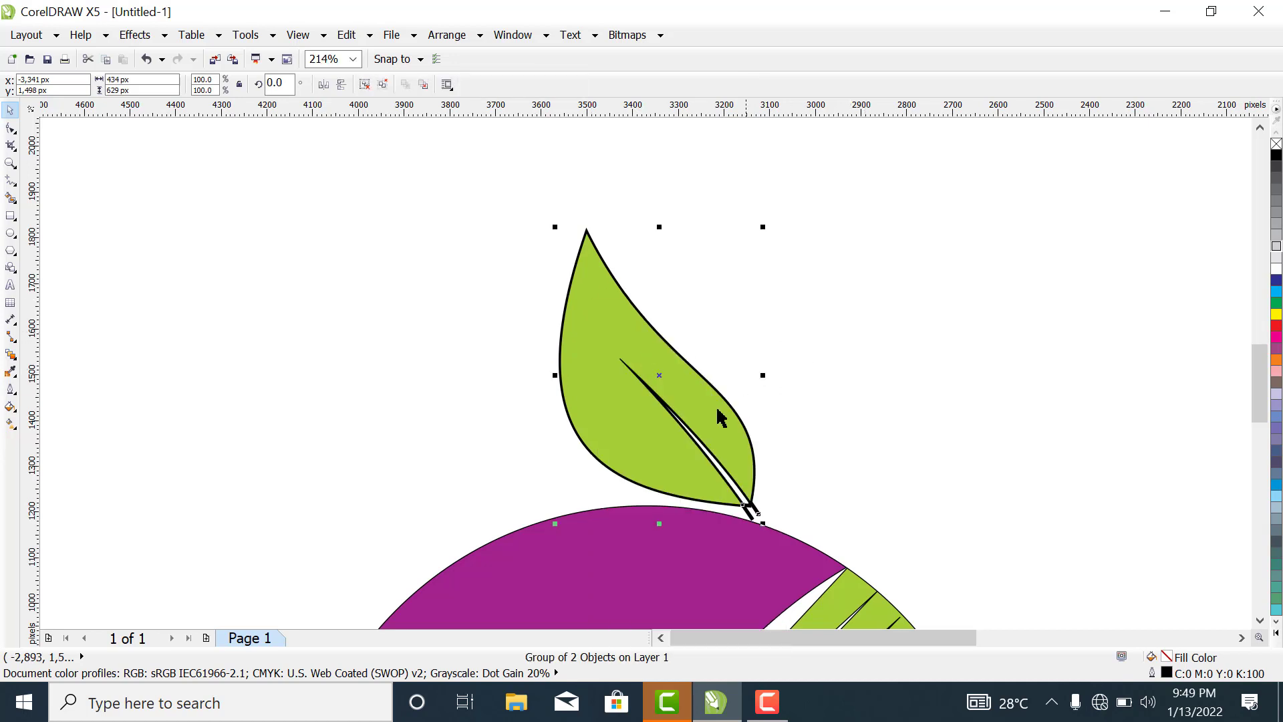
left_click_drag(686, 415, 765, 326)
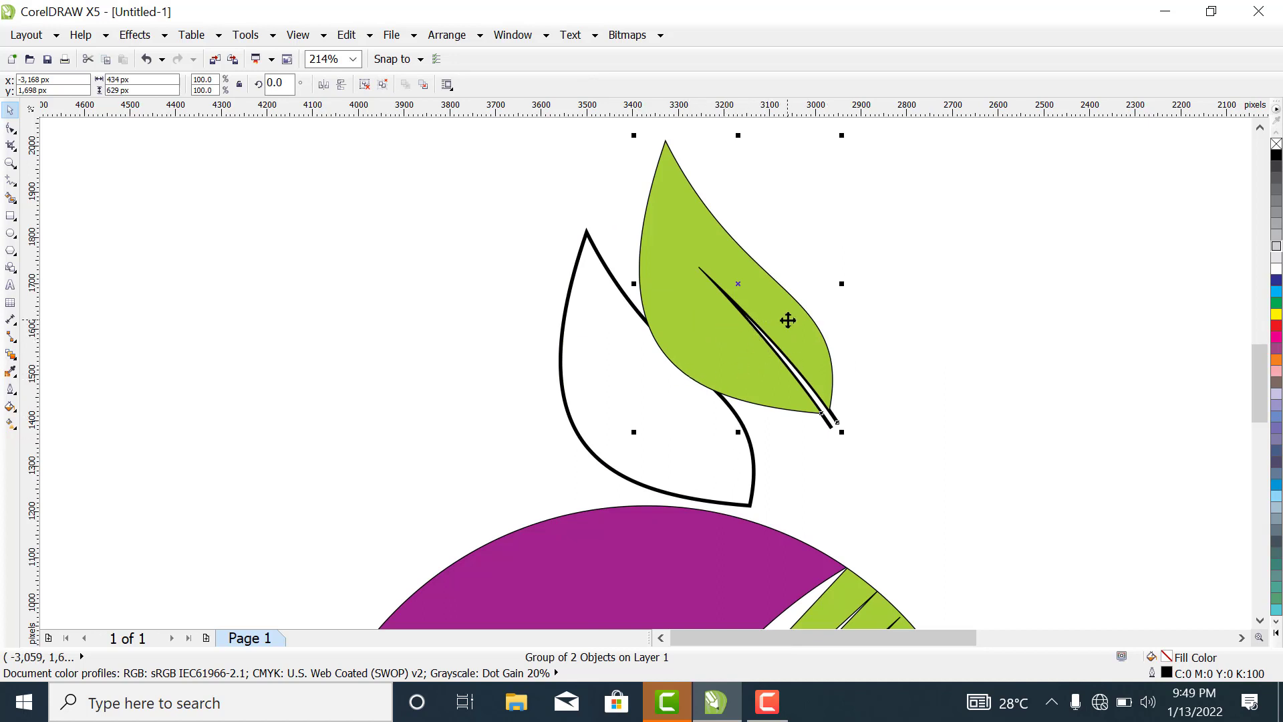
key("ctrl+z")
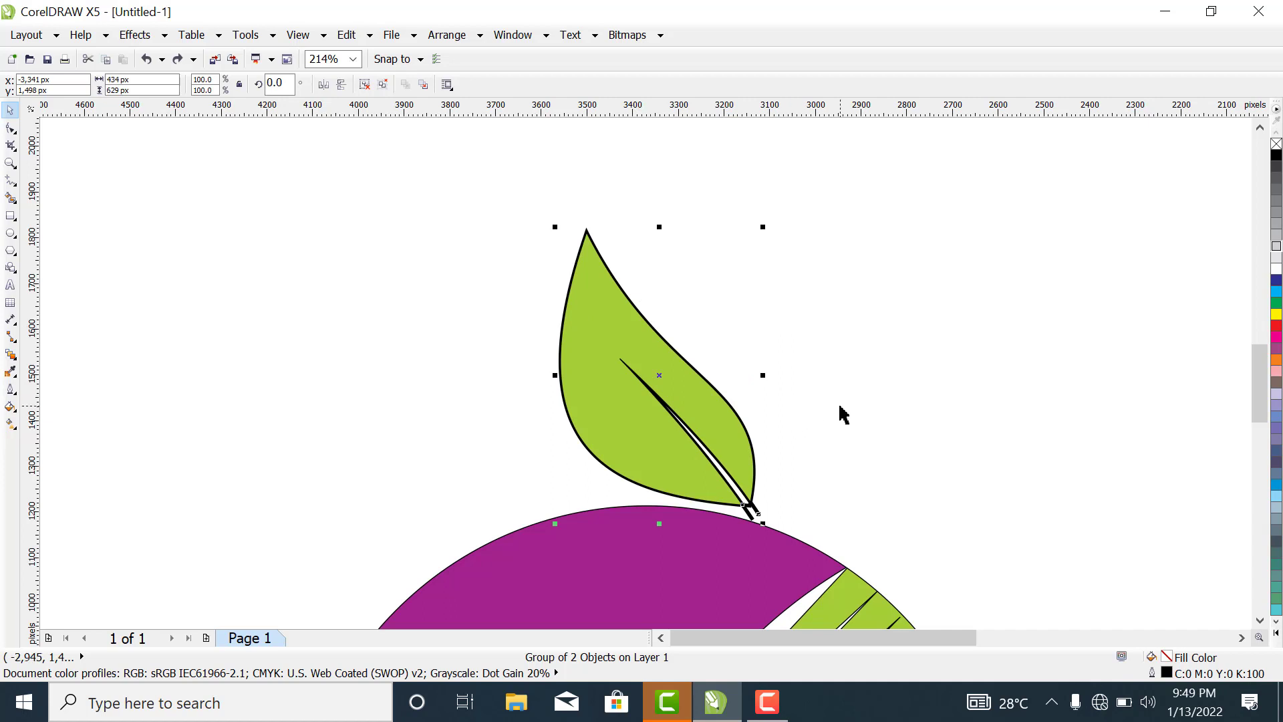
left_click(844, 415)
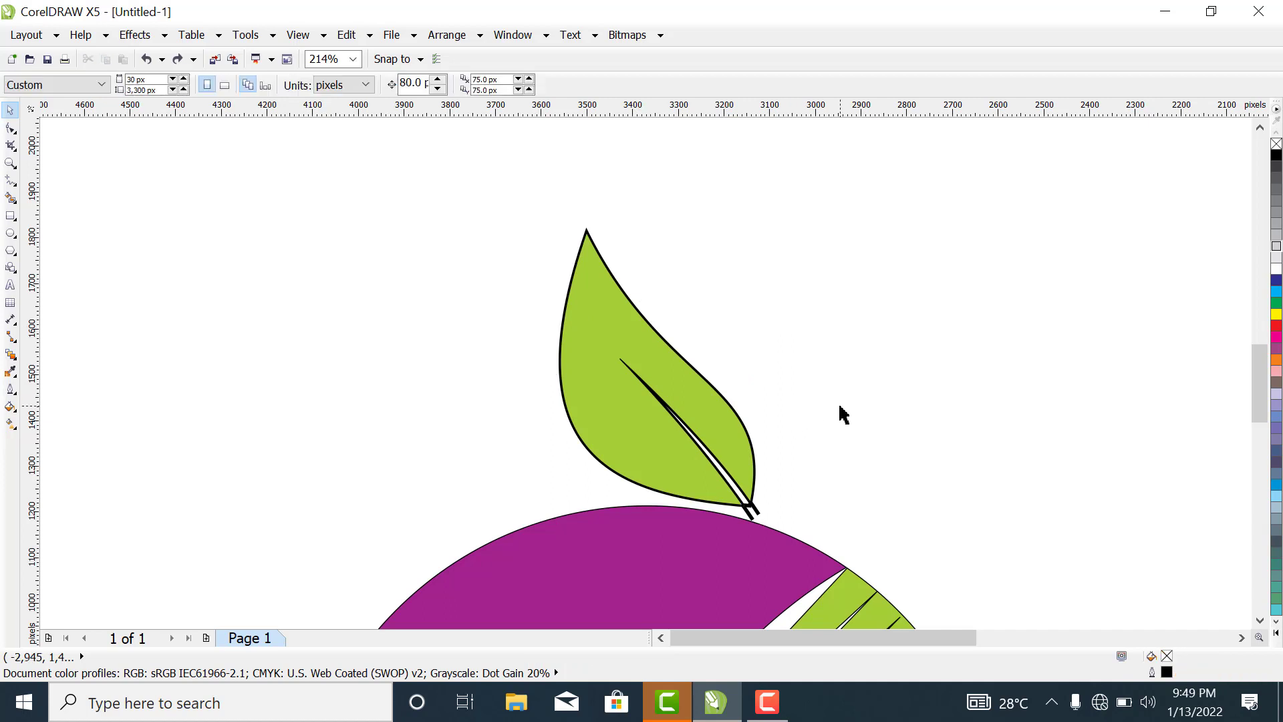
Remove the outline from the grouped green leaf and vein.
left_click(697, 475)
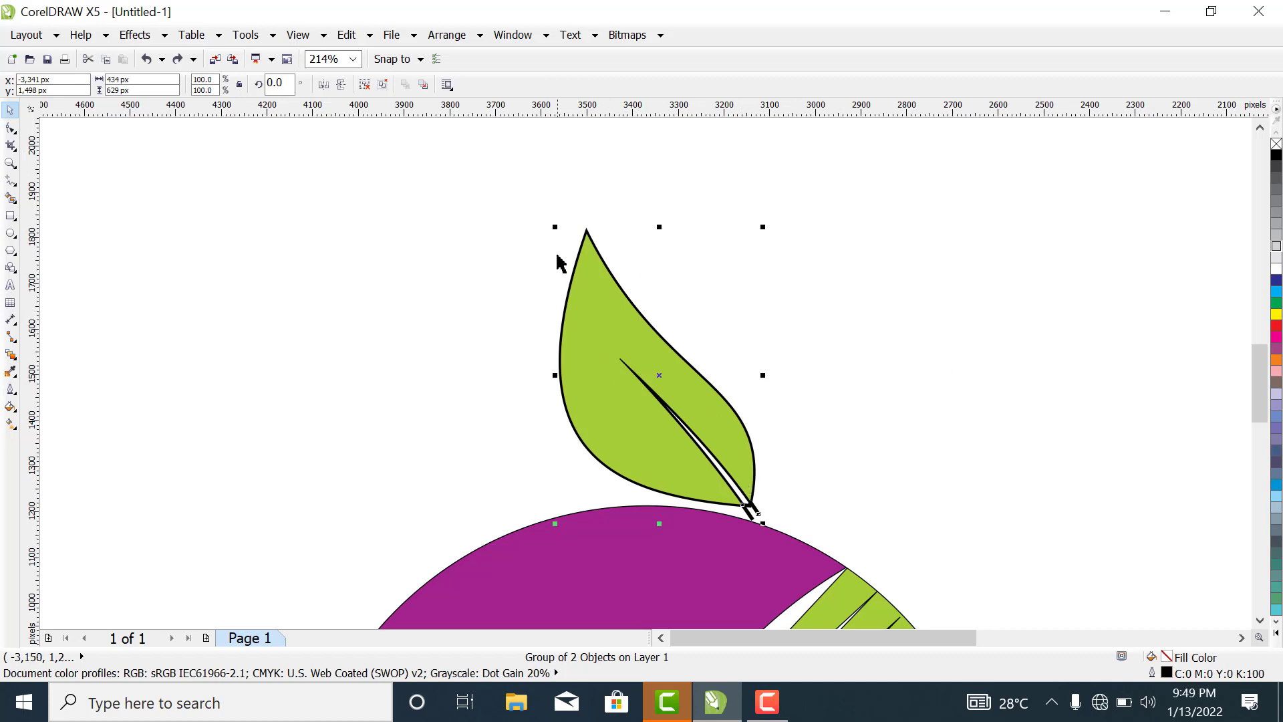
right_click(1276, 144)
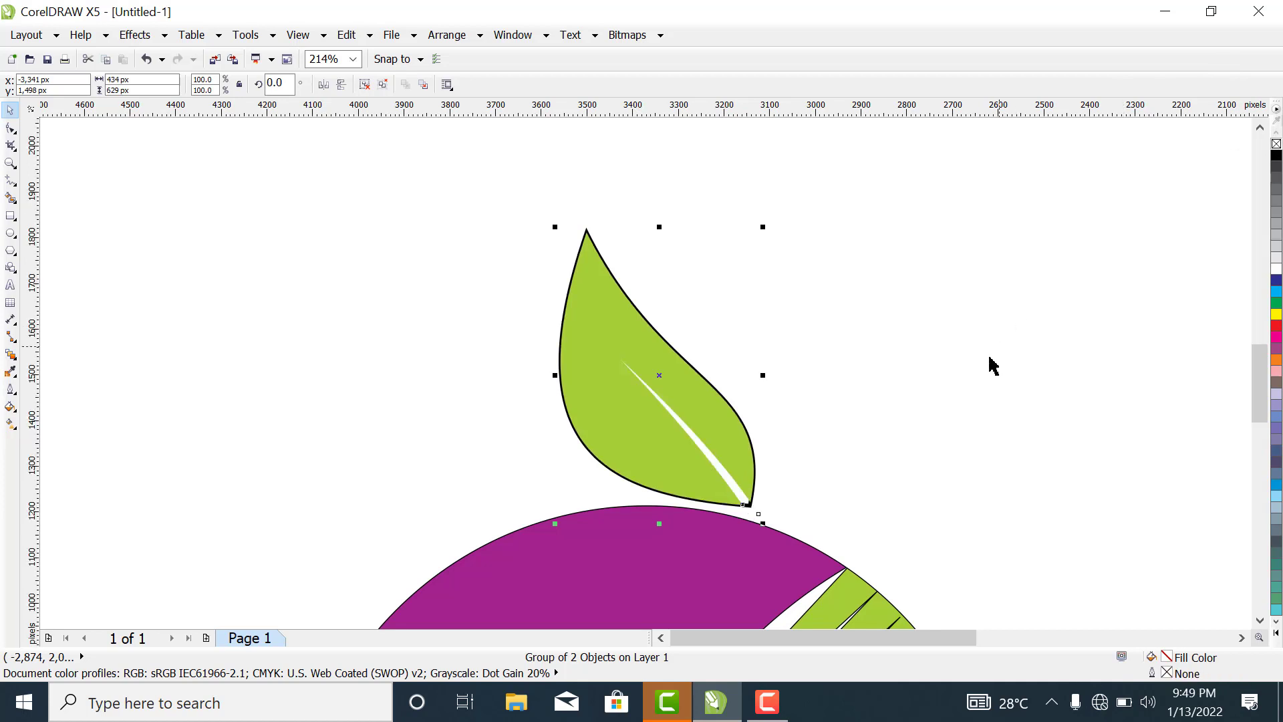
left_click(968, 377)
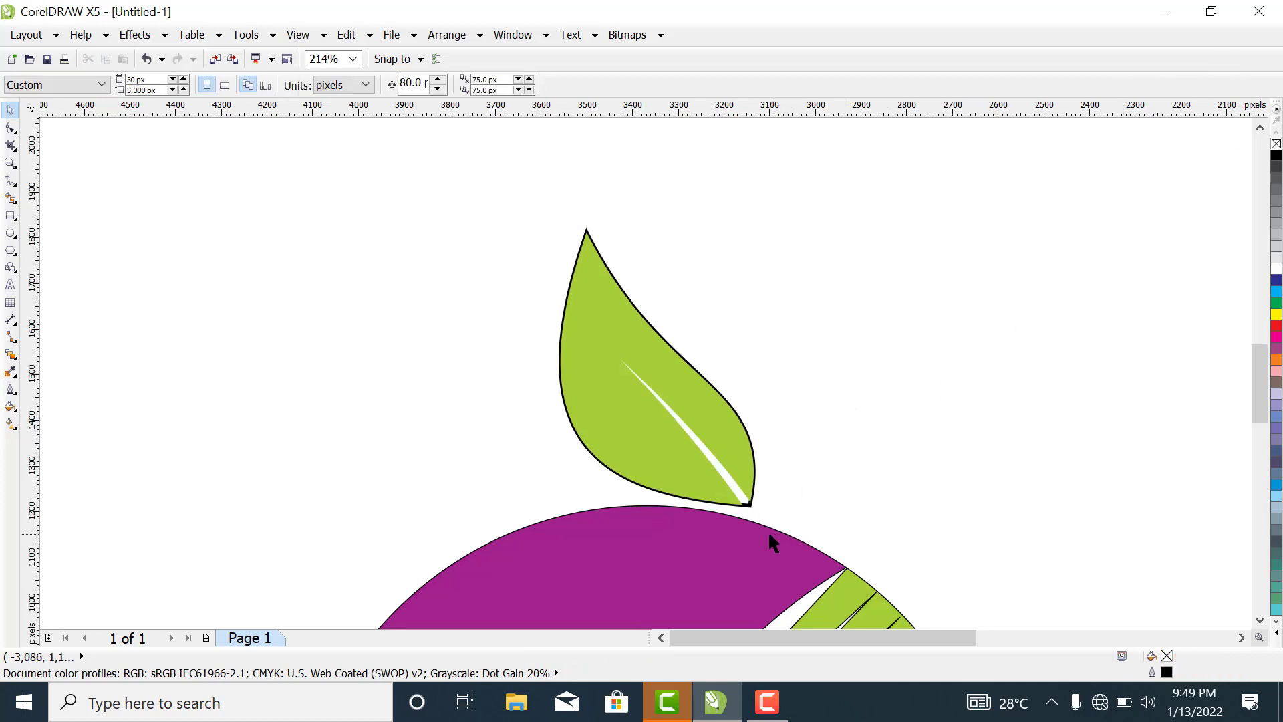
left_click(749, 439)
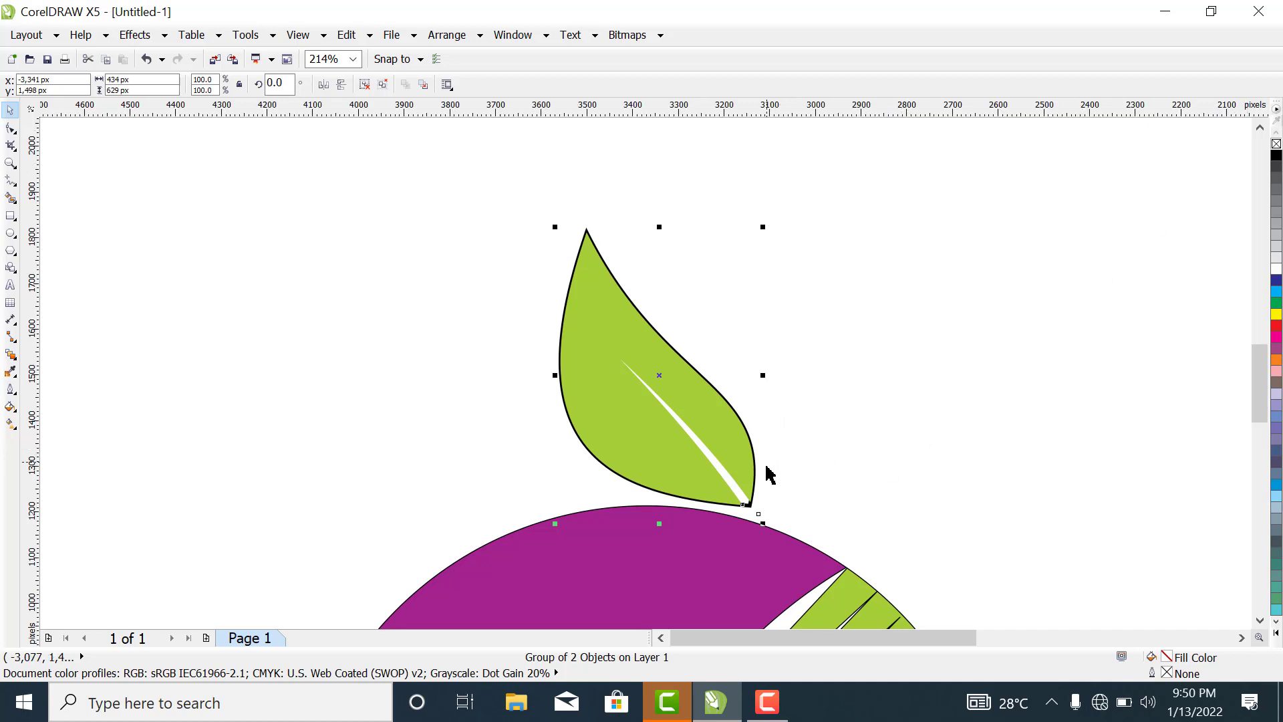
left_click(829, 372)
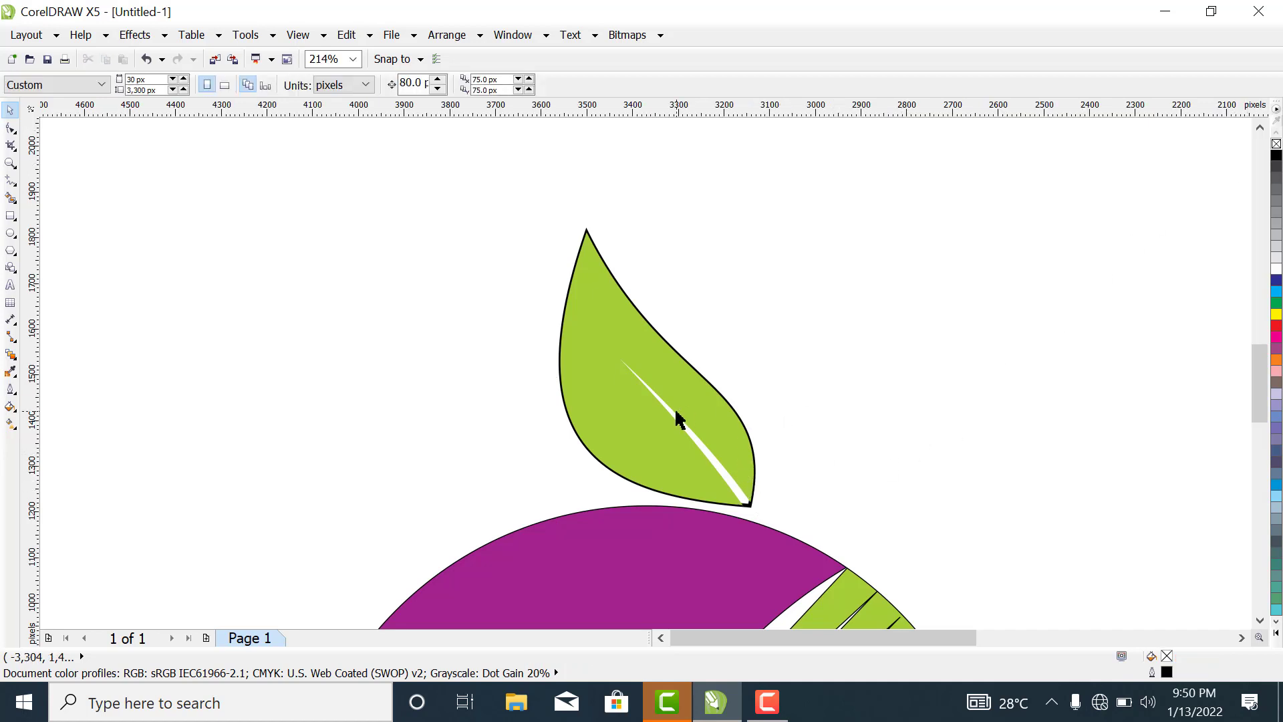
left_click(718, 402)
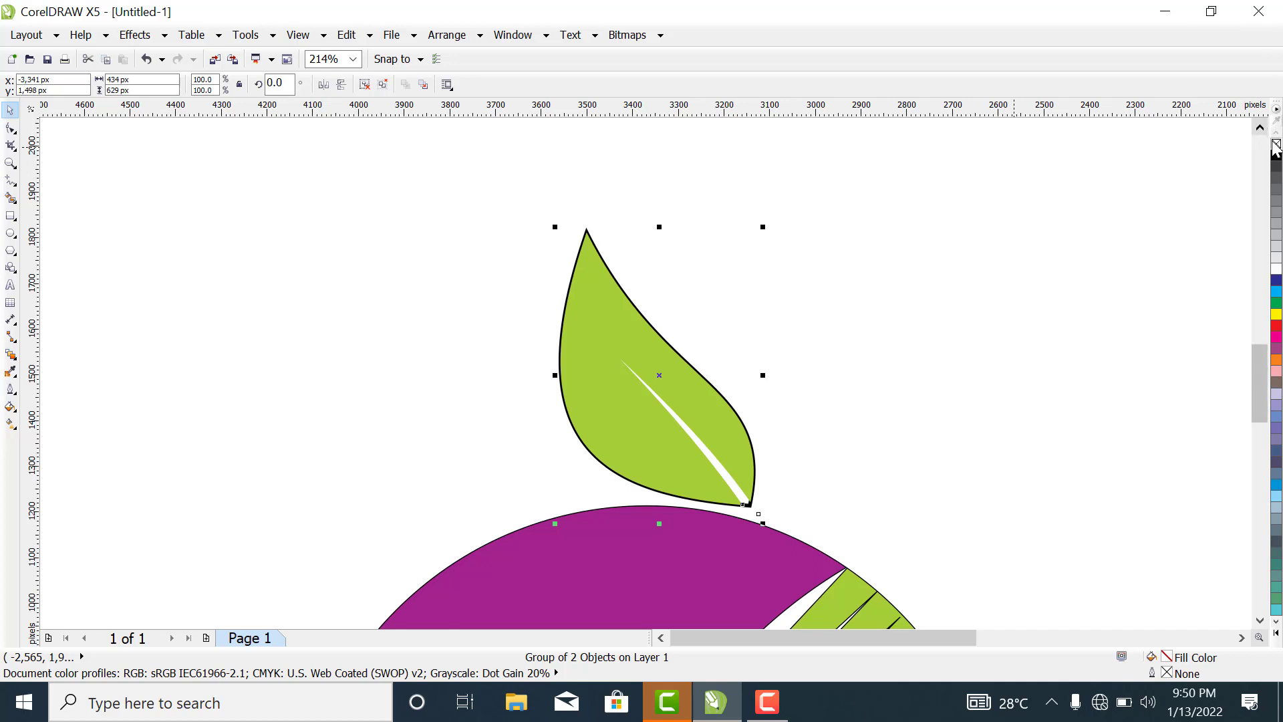
left_click(904, 392)
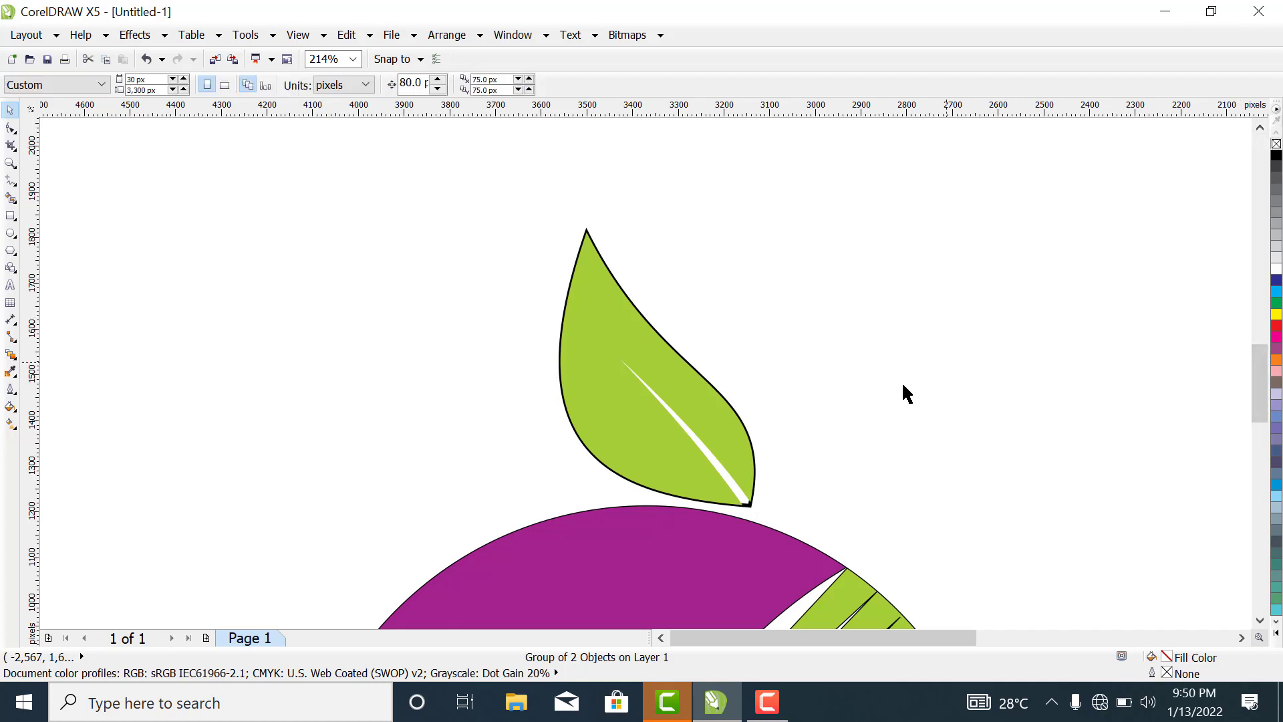
Delete the original black leaf outline behind the green leaf and reposition the leaf group at about X -3,388 px and Y 1,550 px.
left_click_drag(658, 421, 787, 358)
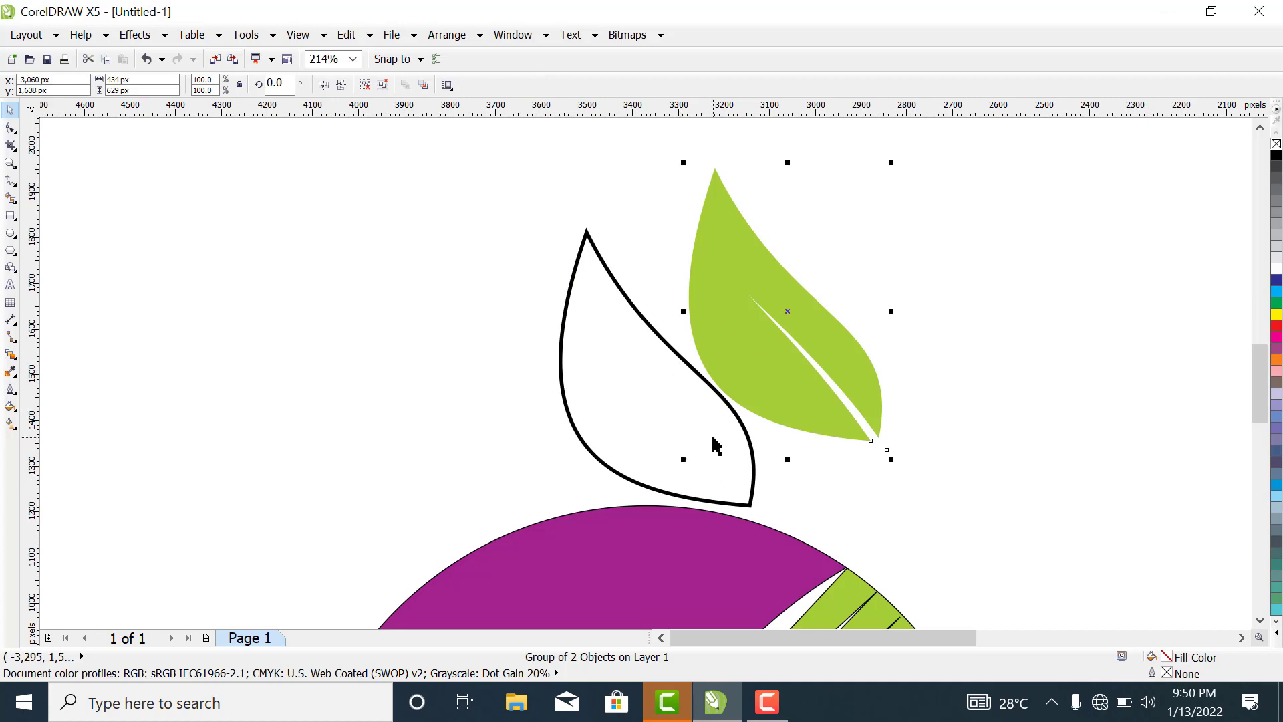
left_click(751, 455)
right_click(750, 448)
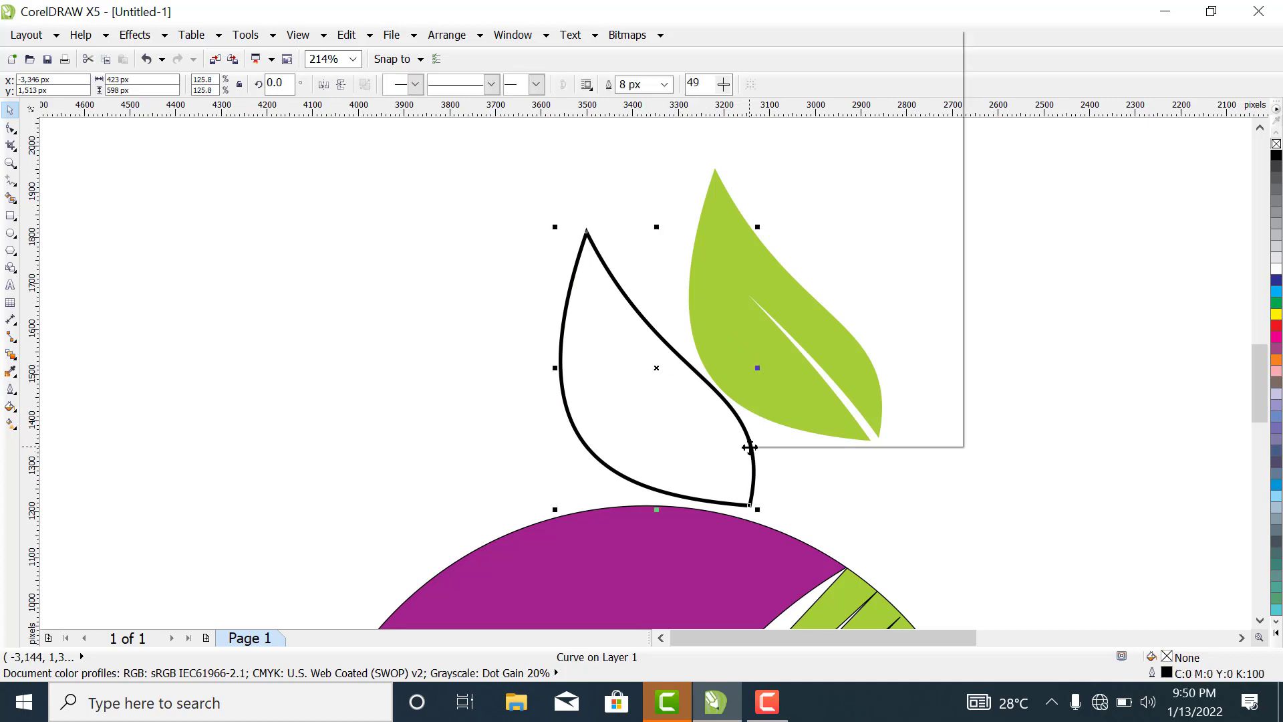
left_click(811, 190)
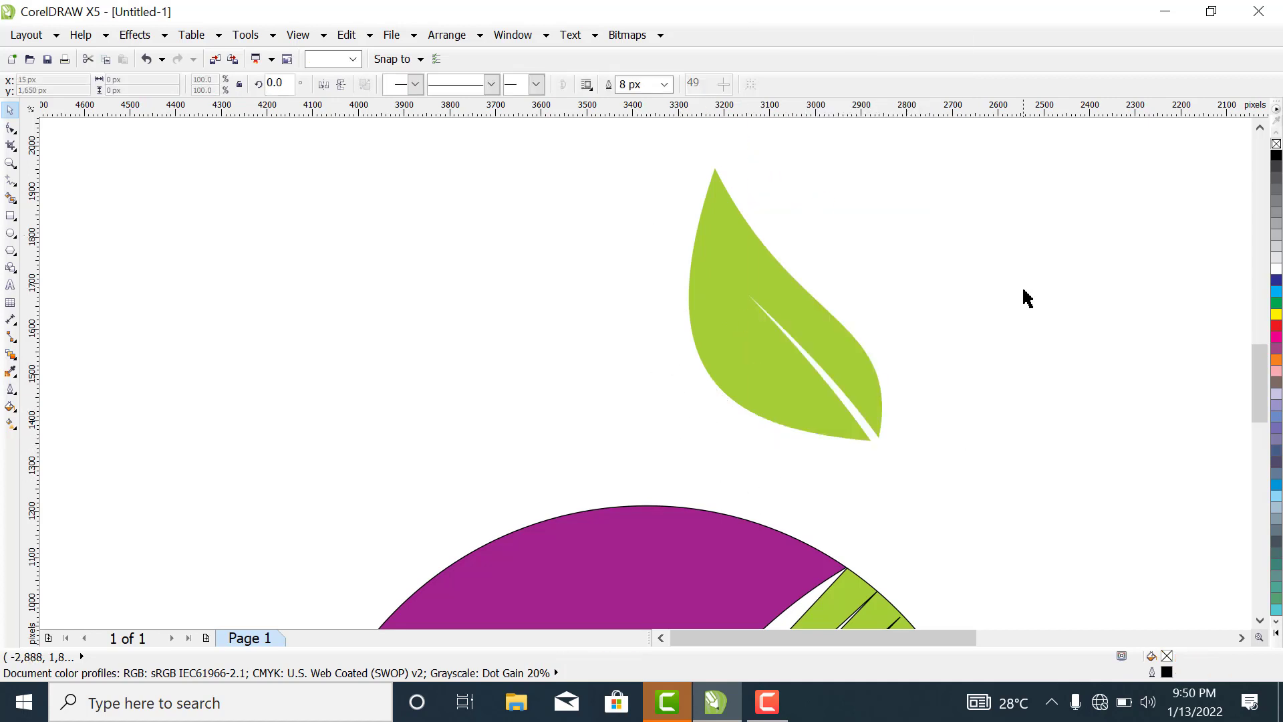
left_click_drag(793, 378, 643, 415)
left_click(805, 428)
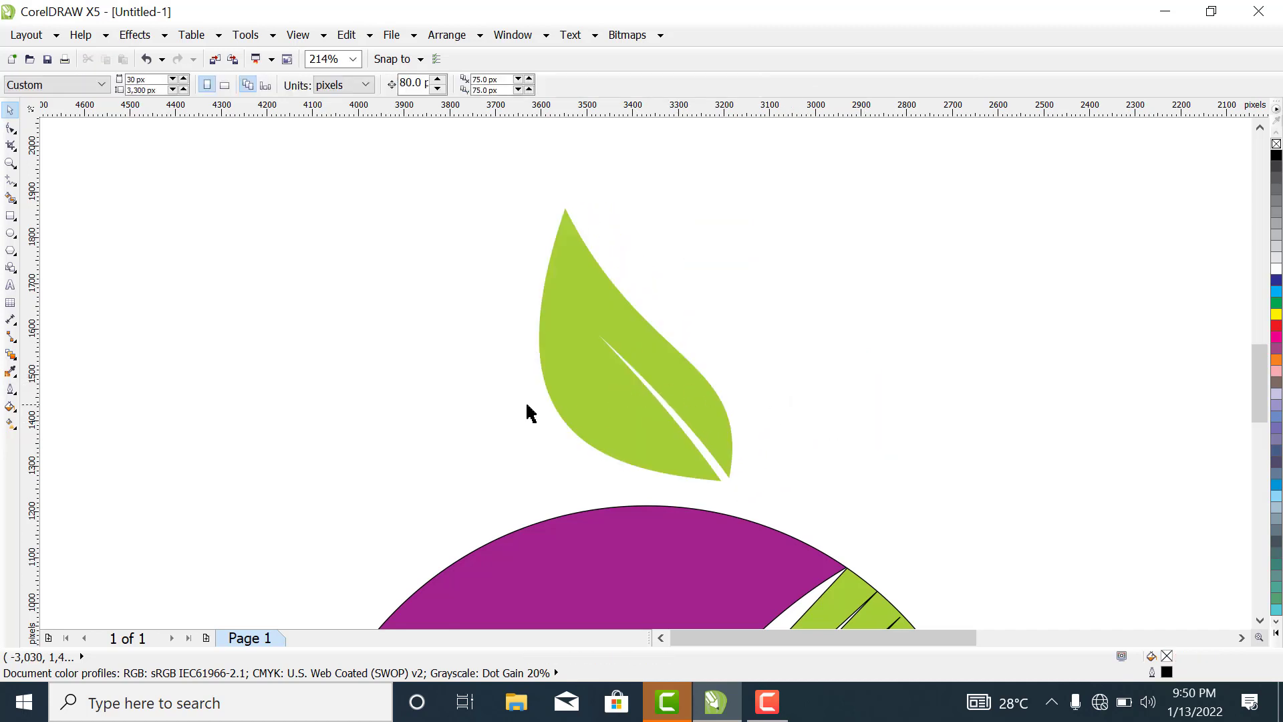
Duplicate the green leaf group to its right, at about X -2,990 px and Y 1,563 px.
left_click(638, 418)
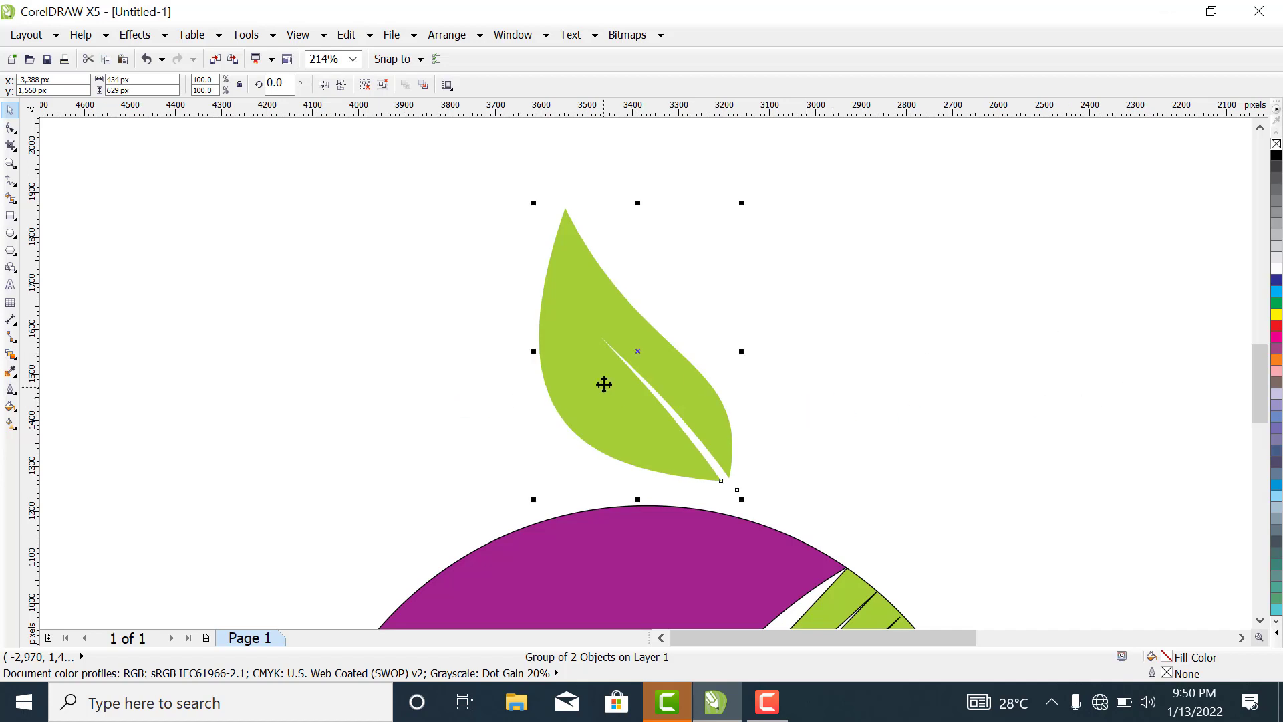
left_click_drag(604, 384, 786, 378)
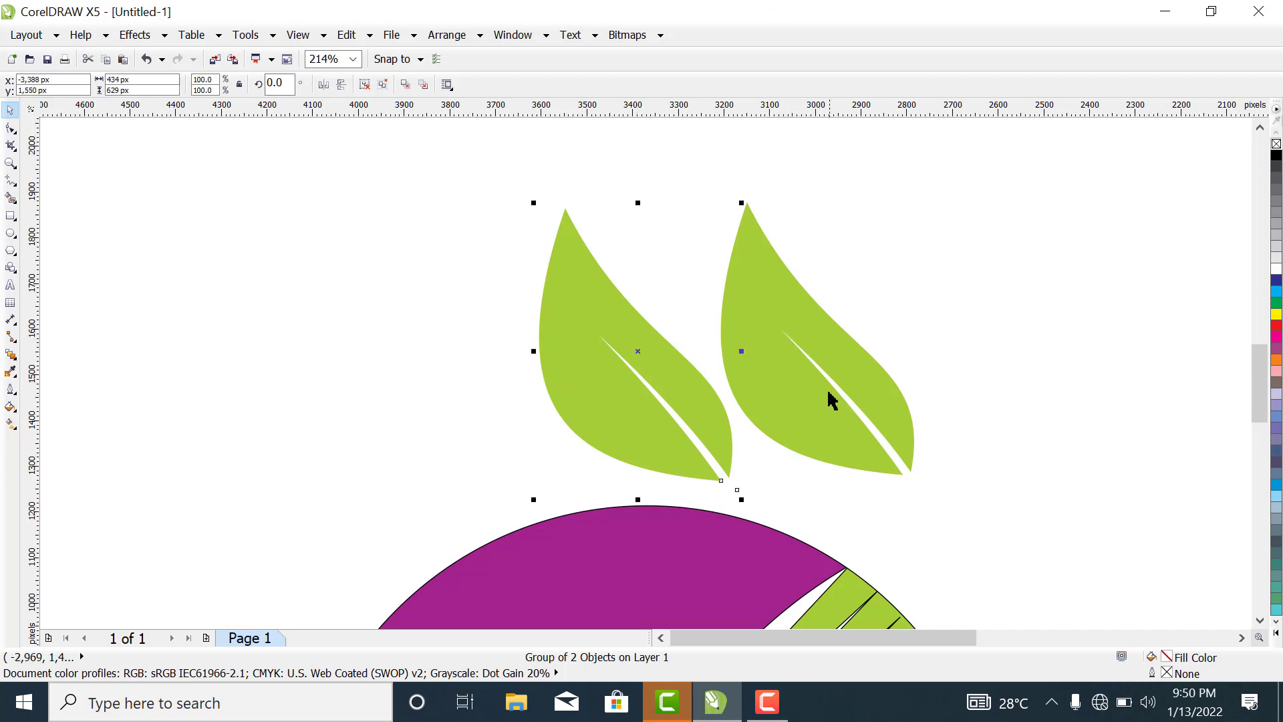
left_click(322, 85)
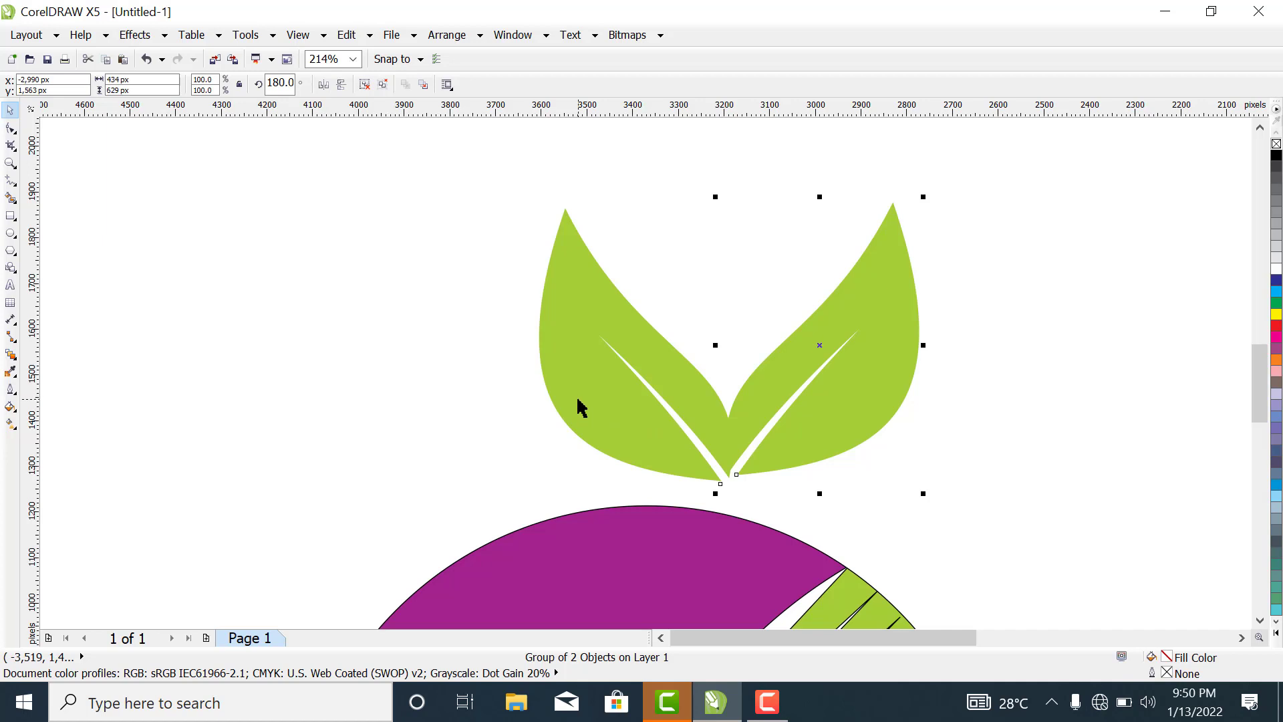
key("ctrl+z")
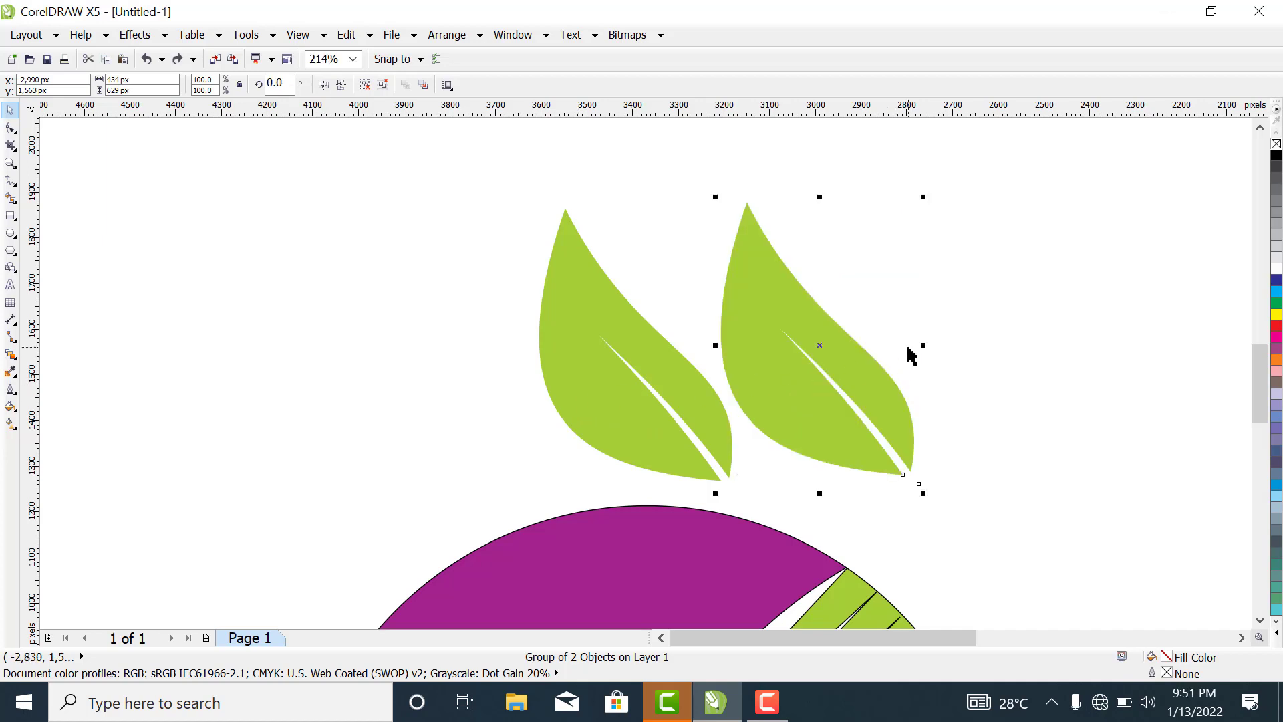
left_click_drag(923, 348, 800, 386)
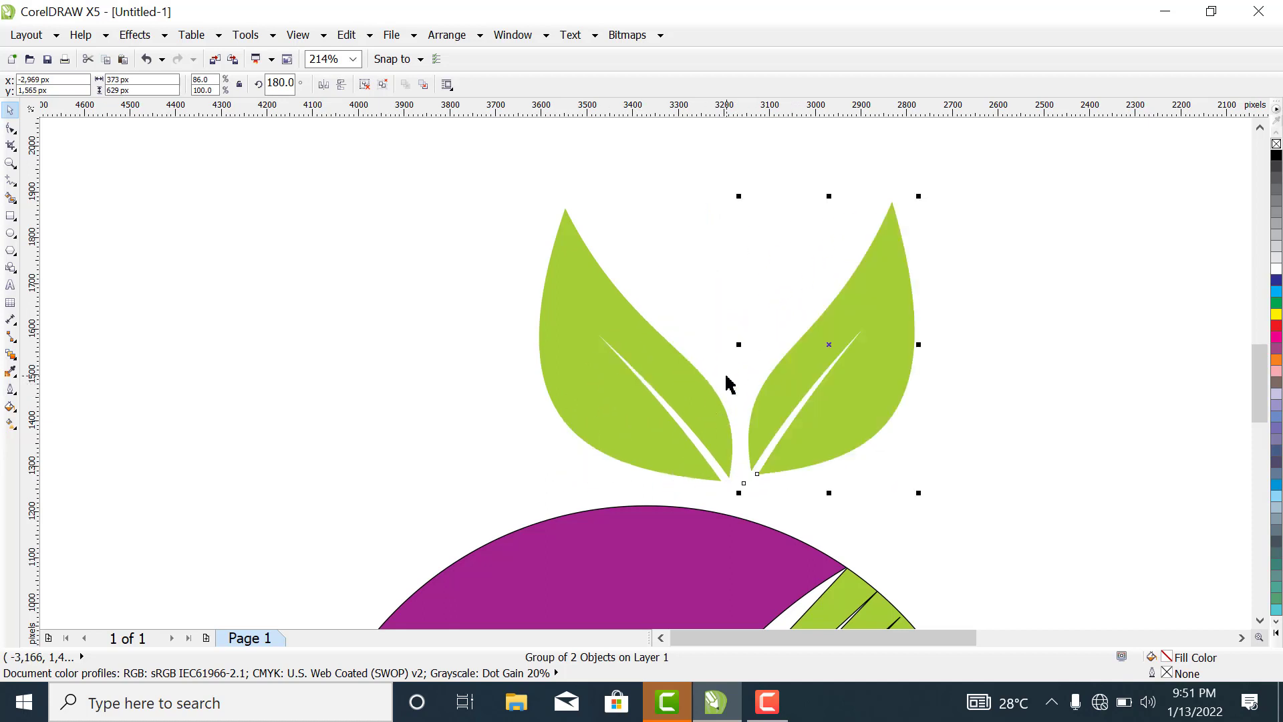
key("ctrl+z")
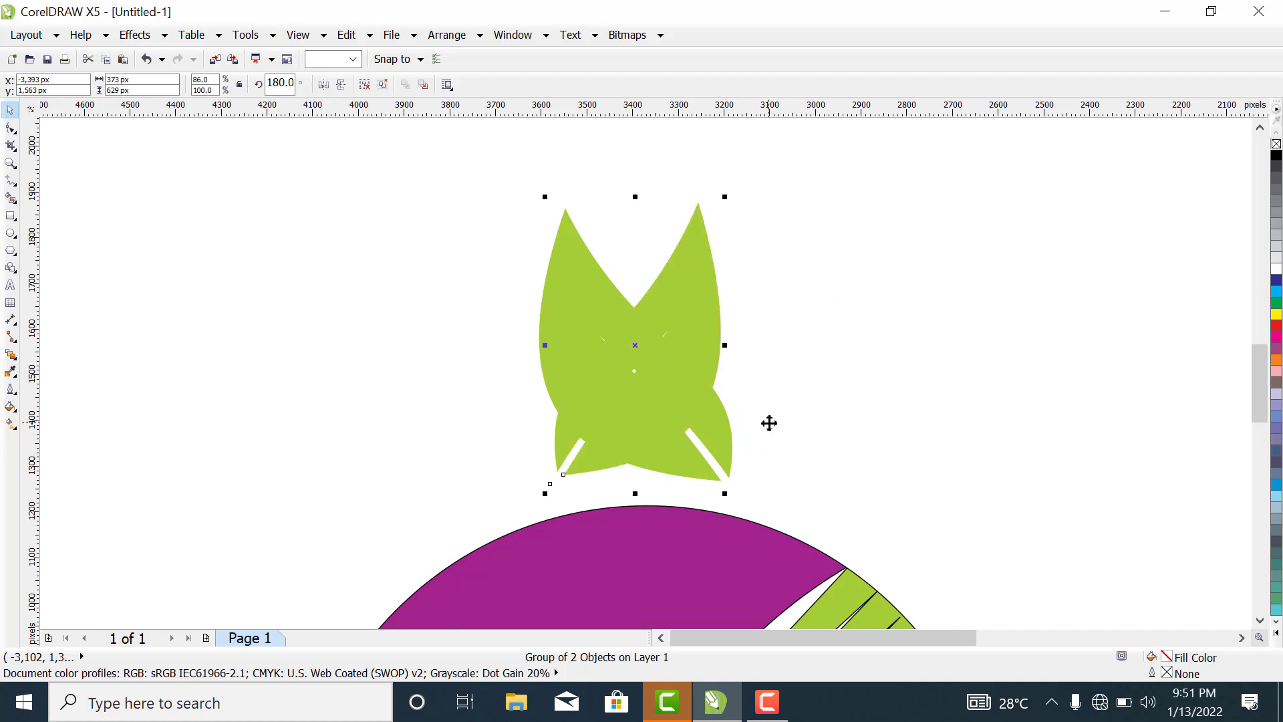
key("ctrl+z")
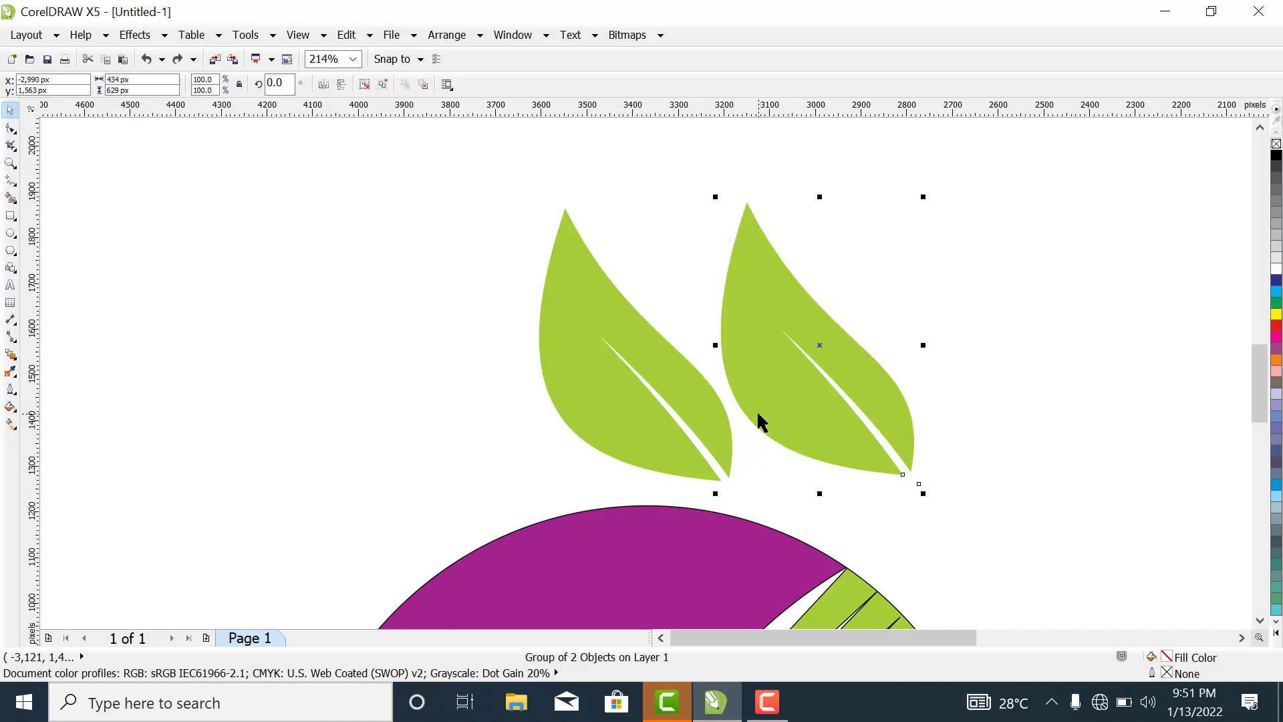
Mirror the duplicate leaf horizontally and shift it right to about X -2,947 px, leaving a narrow gap between the two leaves.
left_click(324, 85)
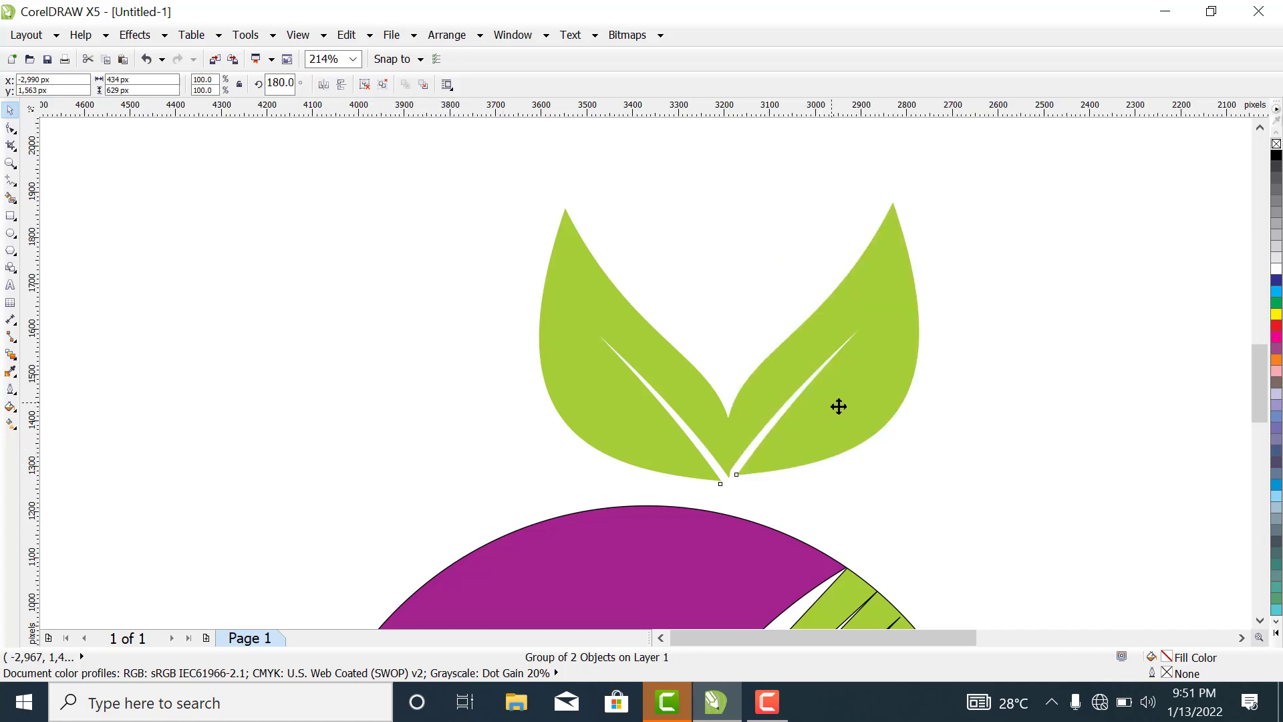
left_click_drag(839, 406, 851, 404)
left_click(984, 413)
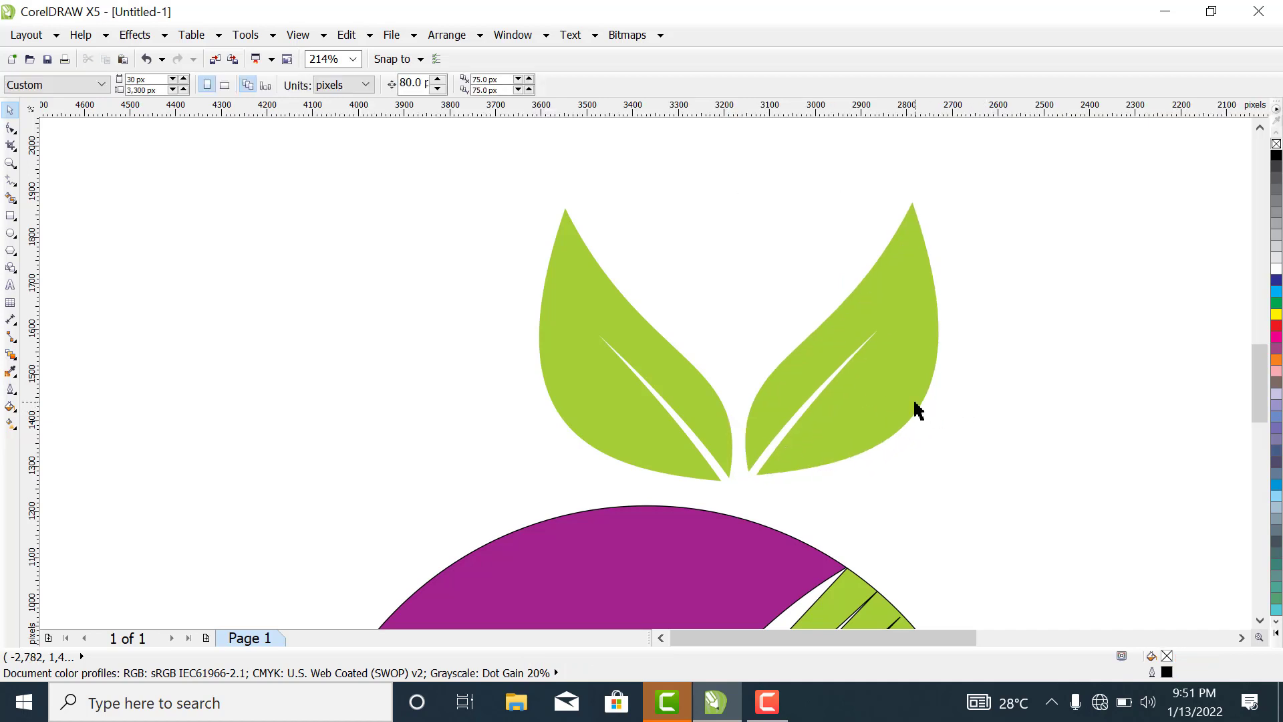
Shrink the mirrored leaf proportionally to about 258 × 374 px and place its base beside the larger leaf's base.
left_click(880, 385)
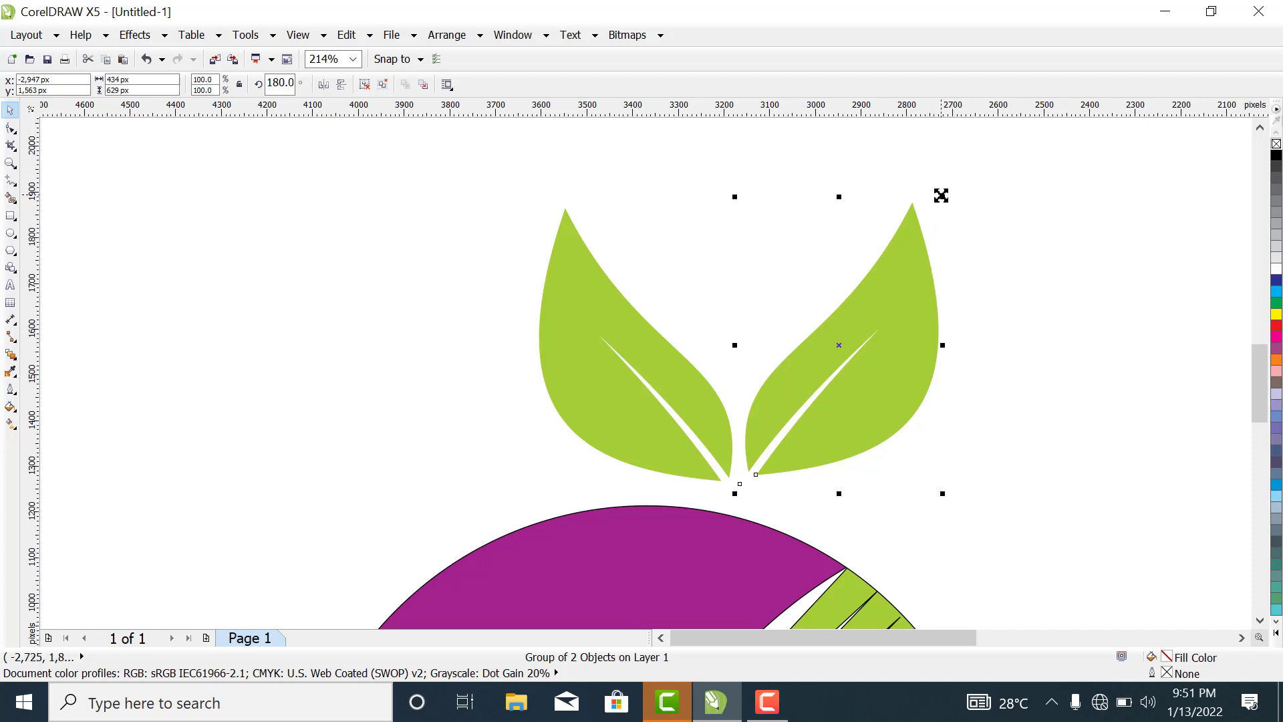
left_click_drag(941, 195, 910, 266)
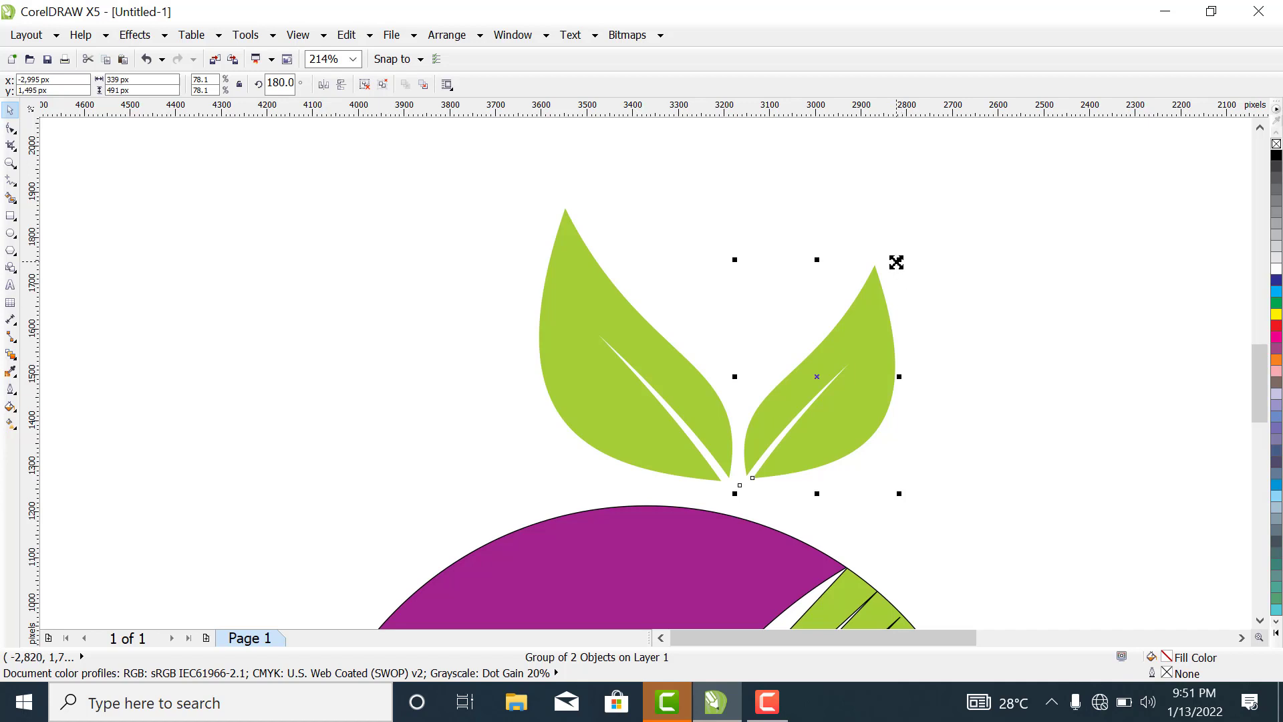
left_click_drag(896, 262, 881, 286)
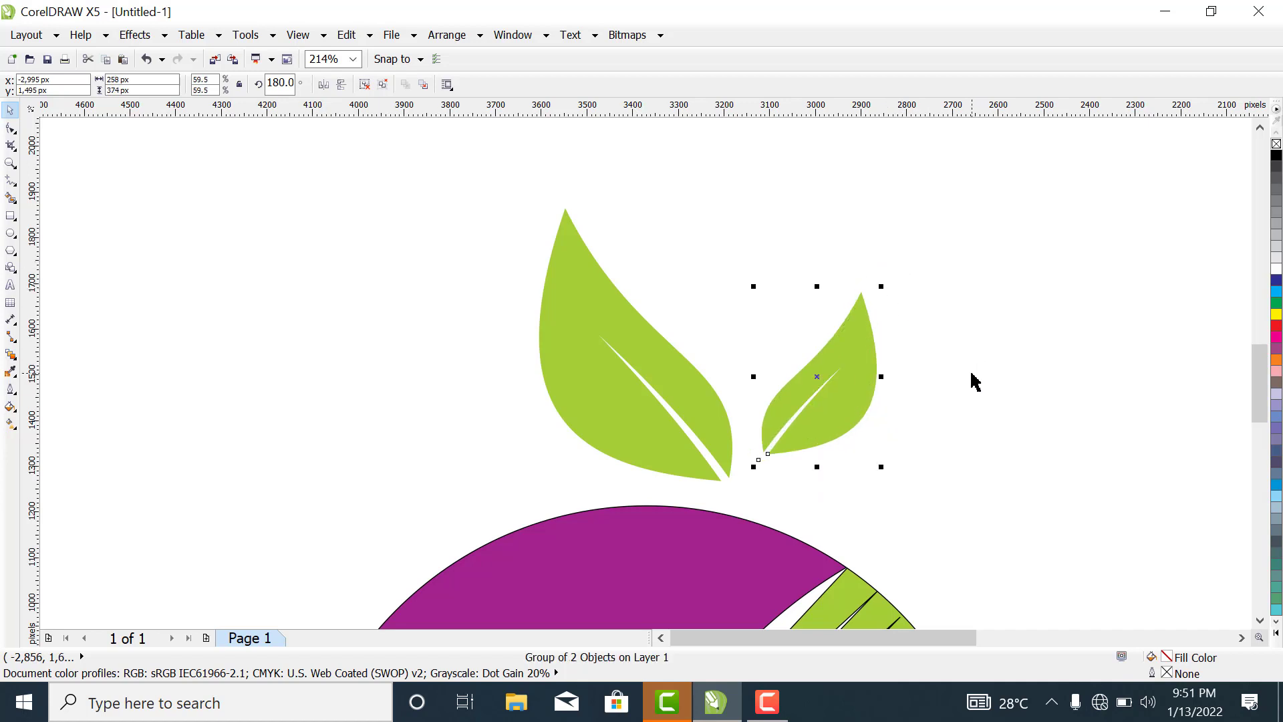
left_click(968, 346)
left_click_drag(859, 400, 834, 413)
left_click(916, 415)
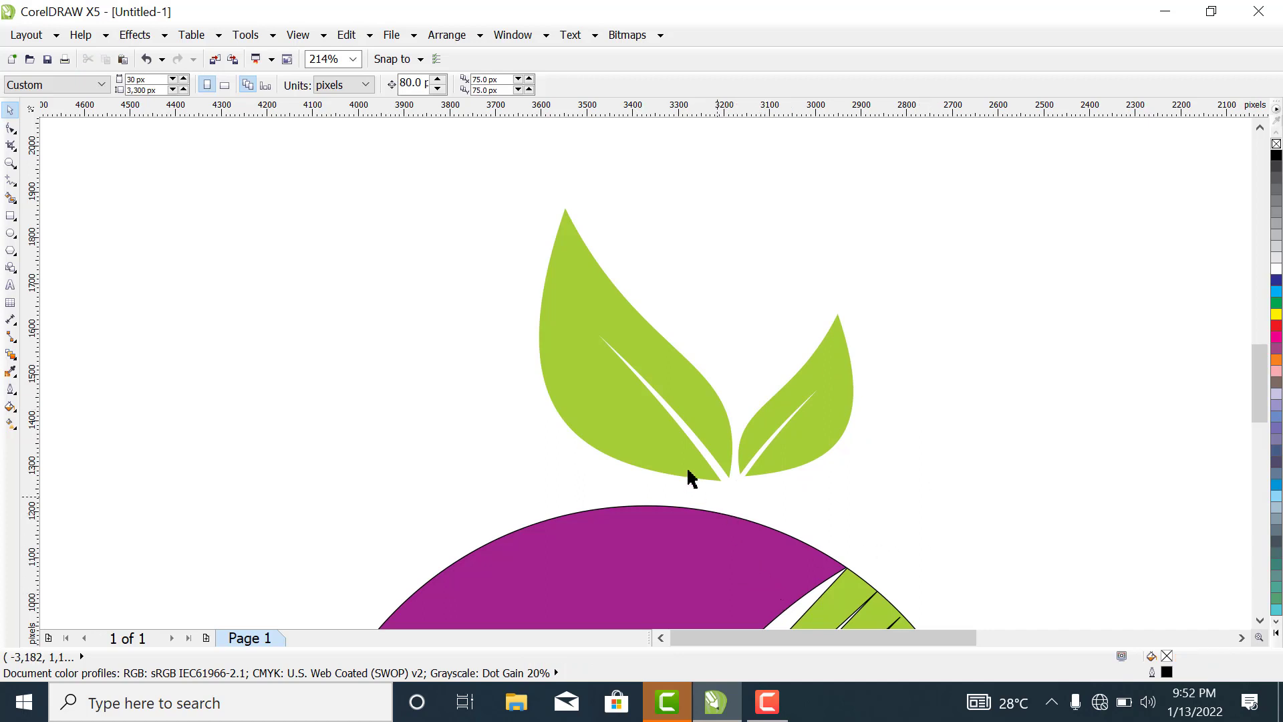
Set the zoom level to 75% to view the leaf pair together with the circle.
left_click(353, 59)
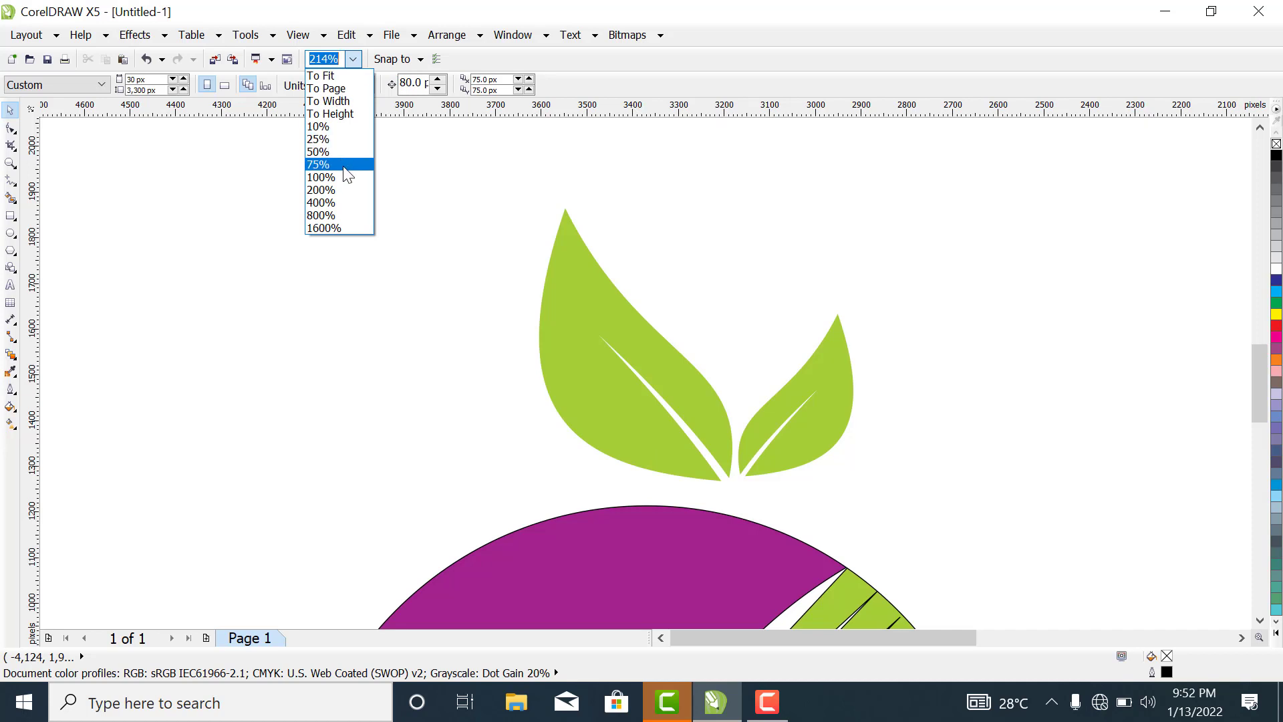
left_click(347, 165)
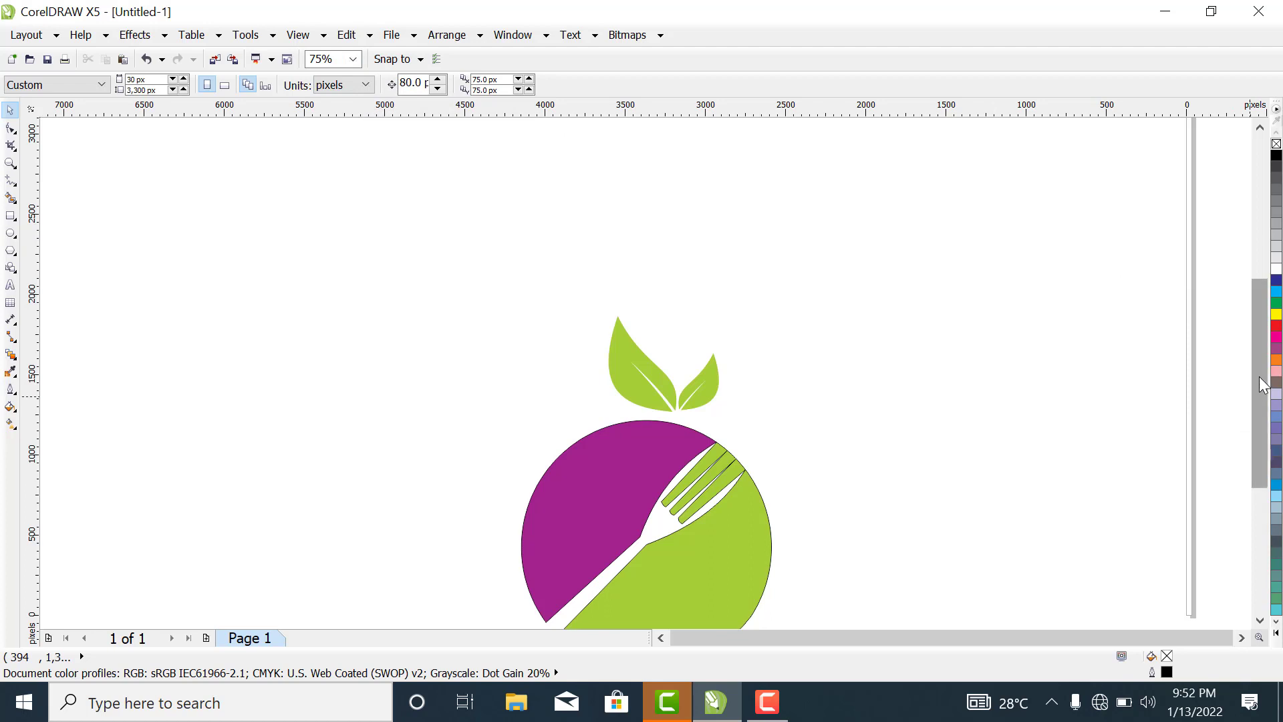
Group the two green leaves above the circle into one object.
left_click_drag(1262, 384, 1261, 420)
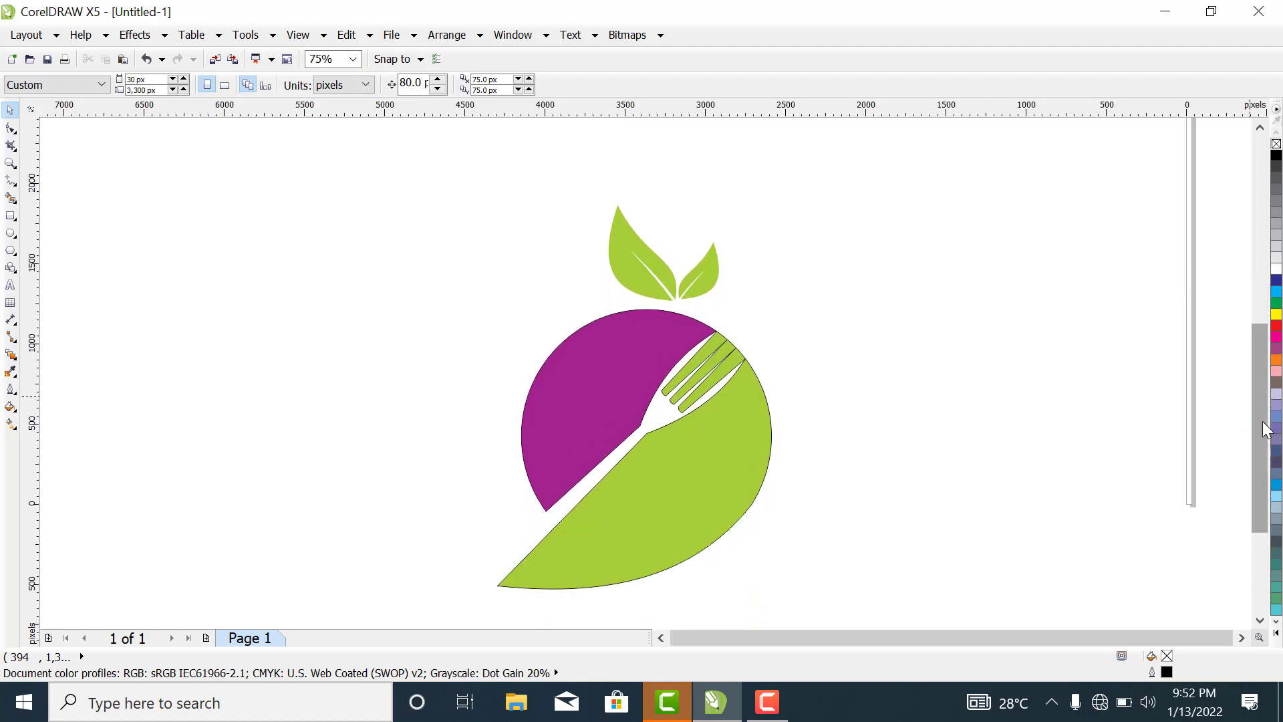
left_click(652, 287)
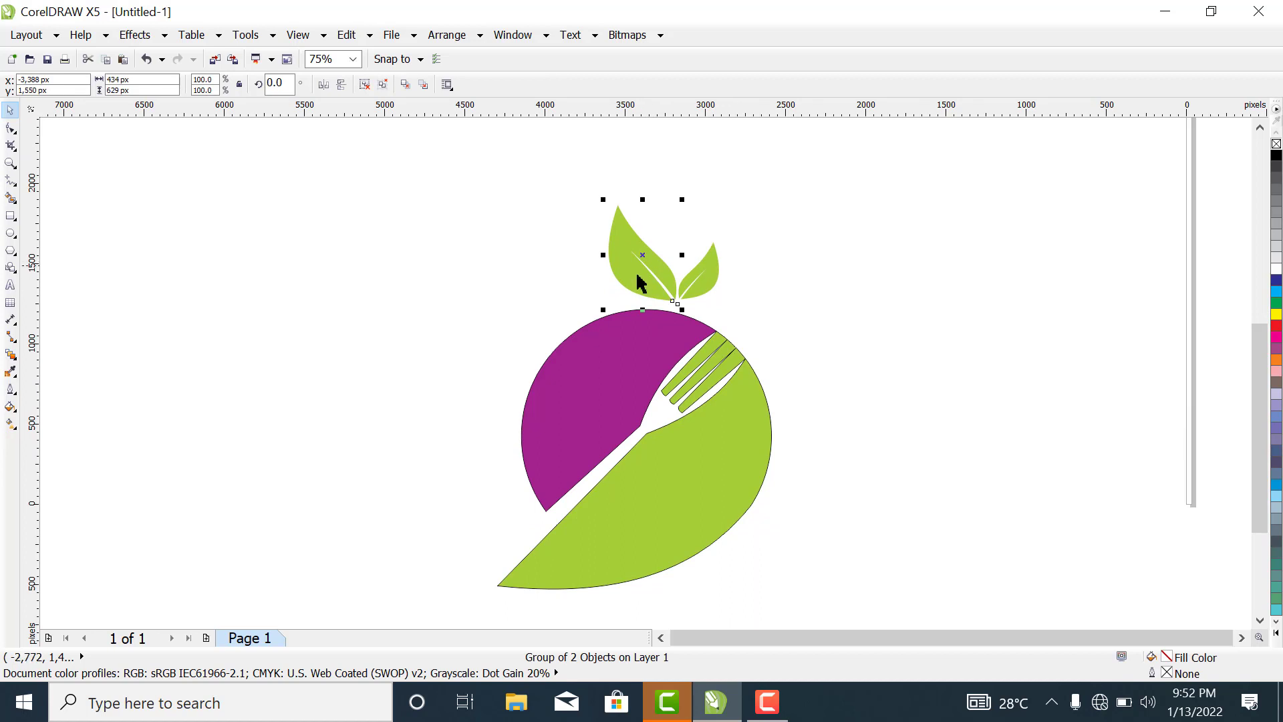
left_click(879, 258)
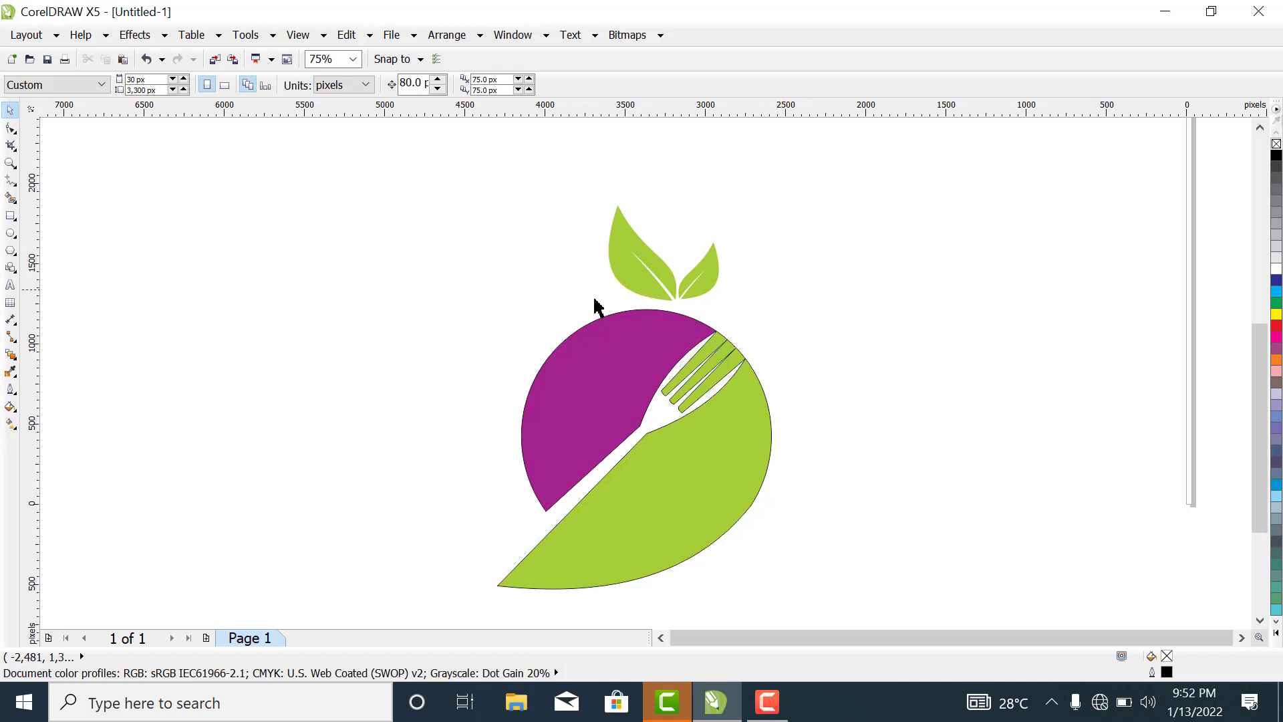
left_click(642, 297)
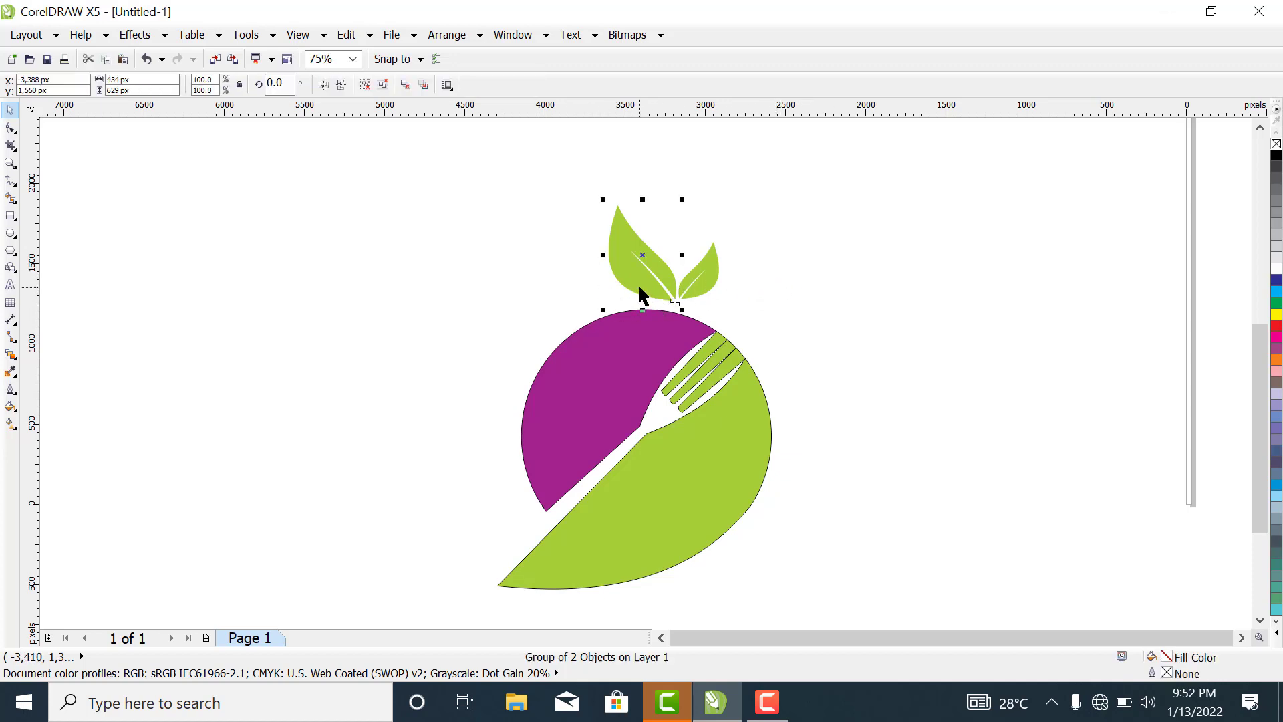
left_click(712, 286, "shift")
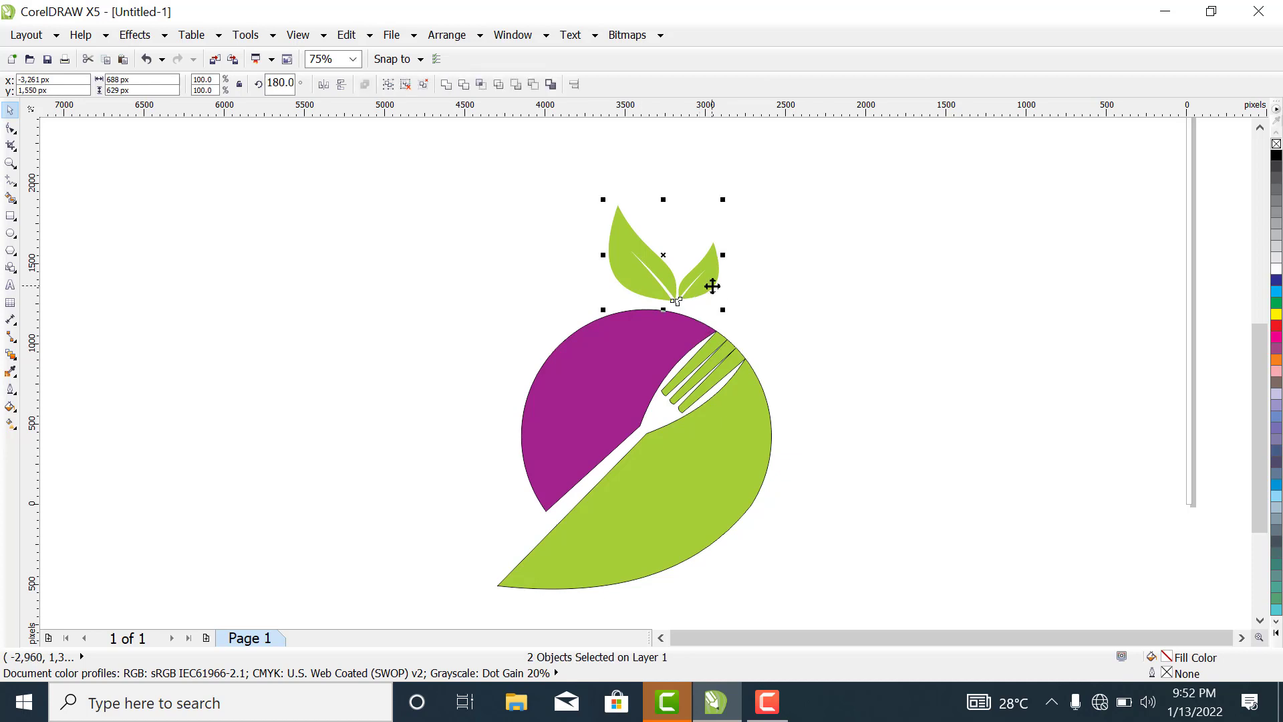
key("ctrl+g")
left_click(810, 274)
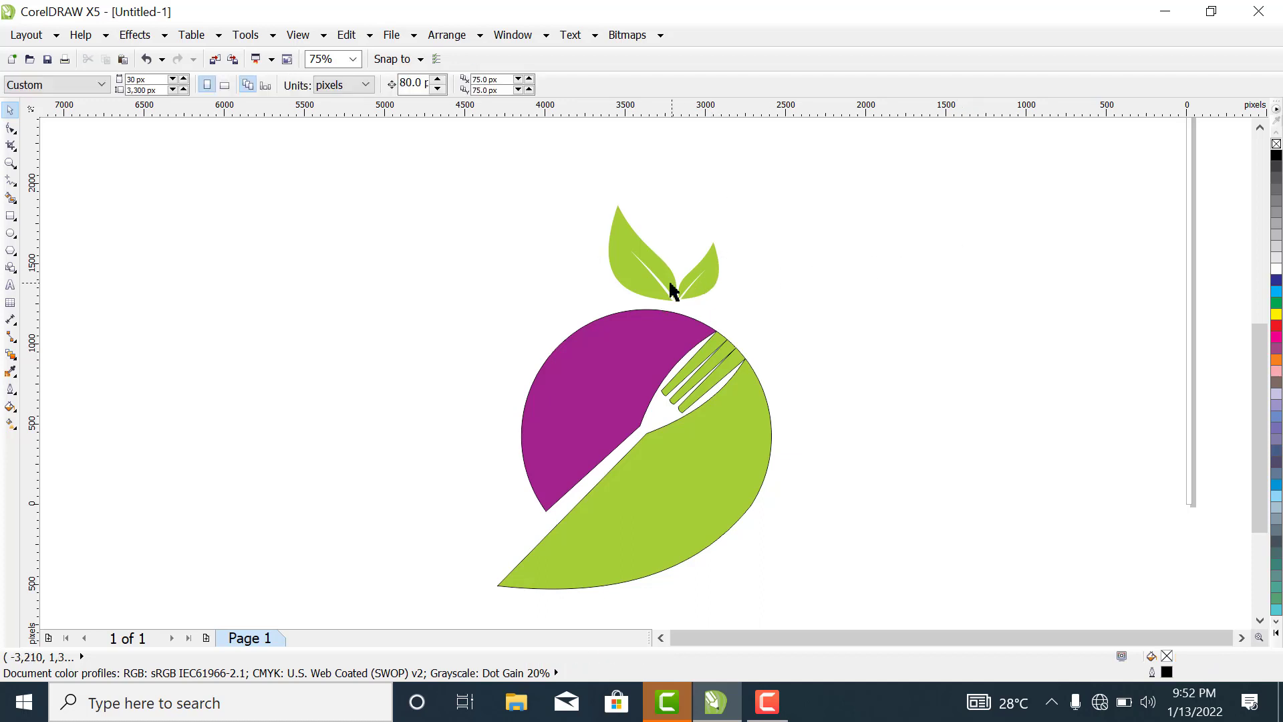
Move the leaf group down against the circle's upper edge, to about X -3,273 px and Y 1,521 px.
mouse_move(662, 279)
left_mouse_down()
mouse_move(752, 244)
mouse_move(668, 296)
left_mouse_up()
left_click(852, 317)
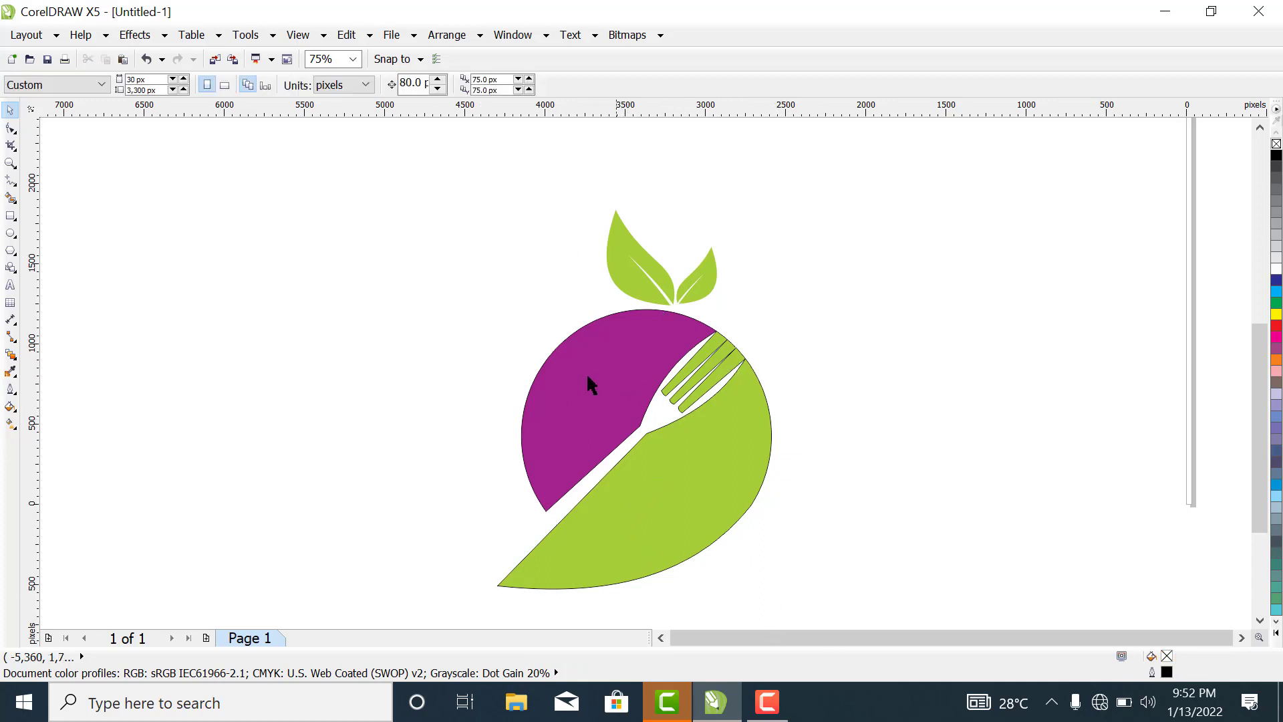
left_click(695, 500)
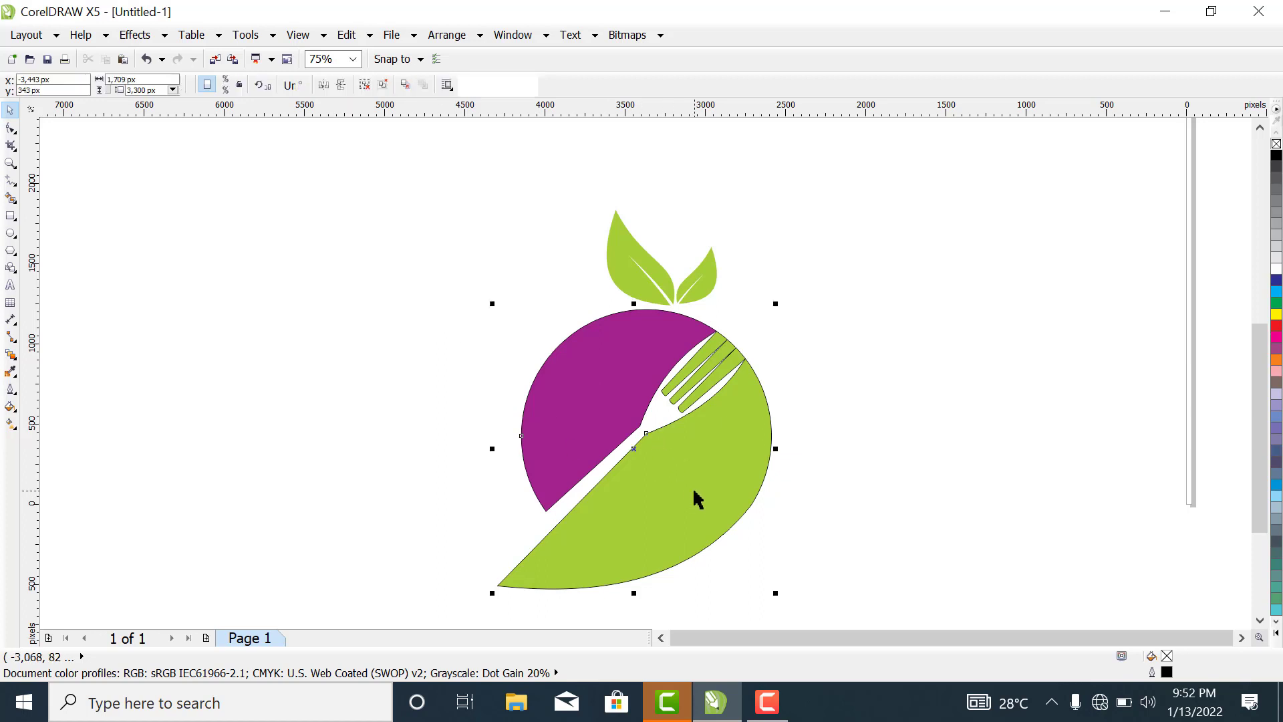
left_click(610, 281, "ctrl")
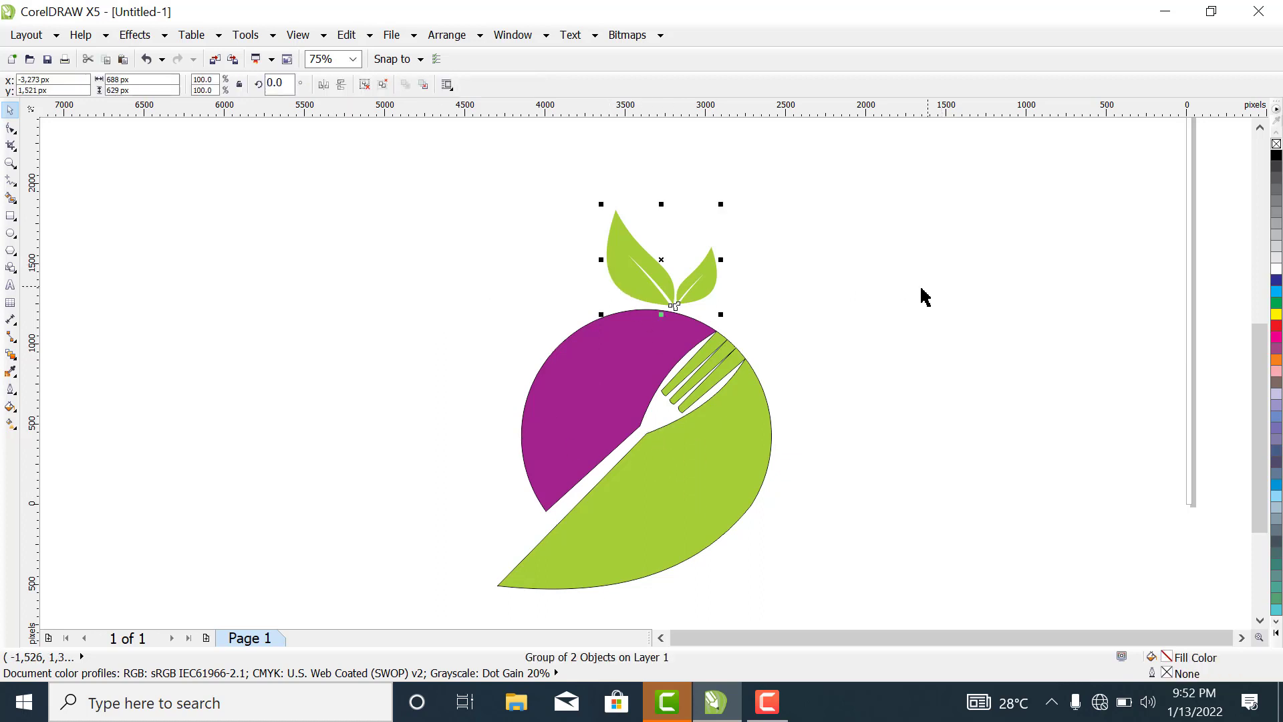
left_click(902, 281)
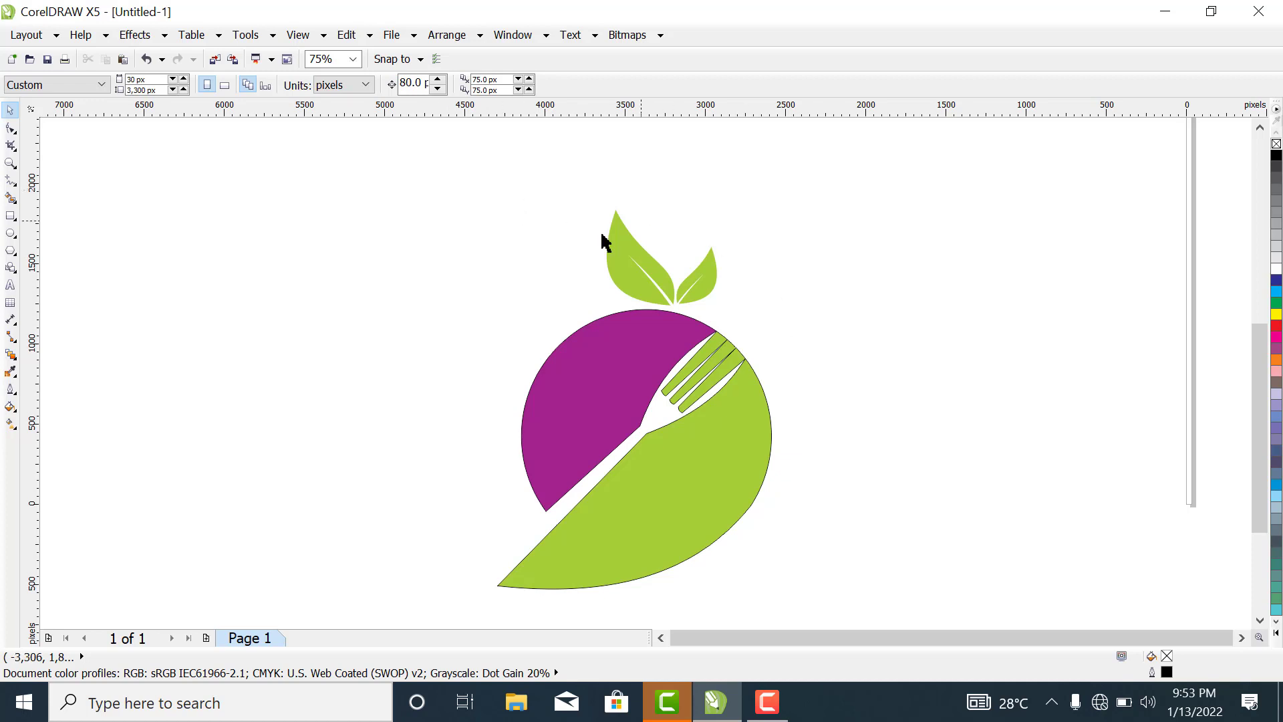
Group the leaves with the circle artwork and move the whole logo up to about X -3,477 px and Y 1,078 px.
left_click_drag(443, 200, 882, 603)
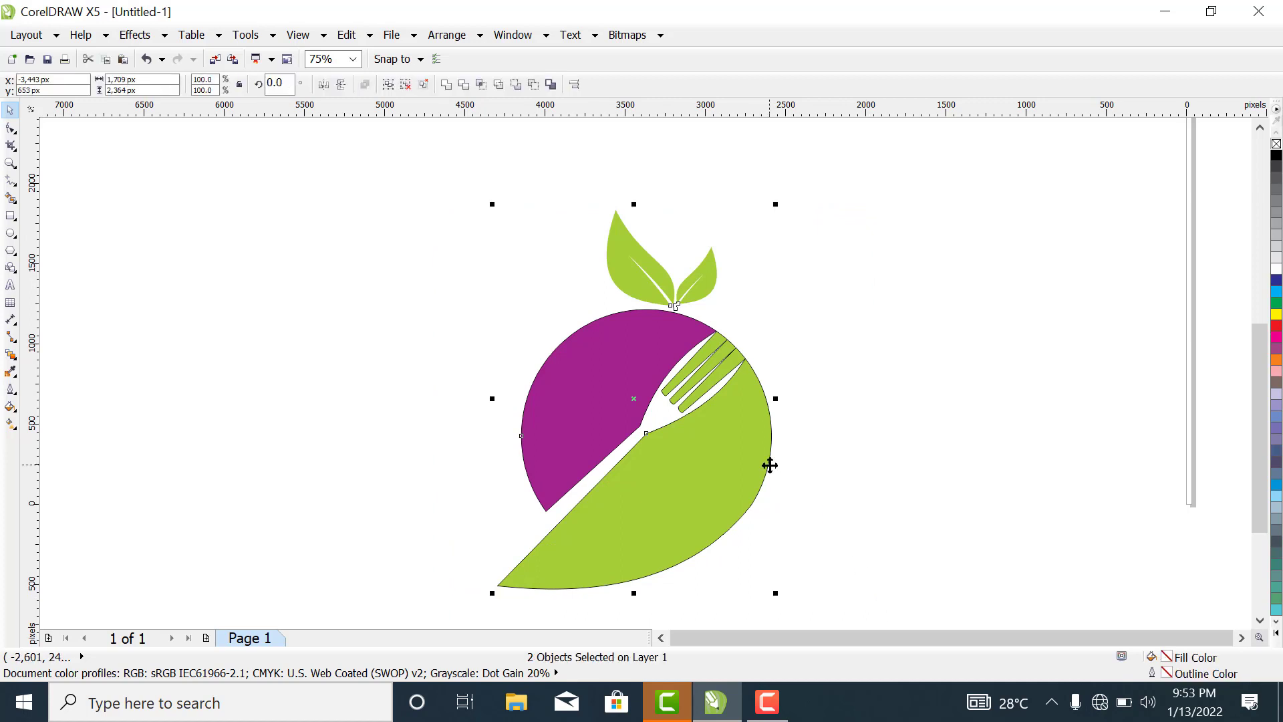
right_click(746, 459)
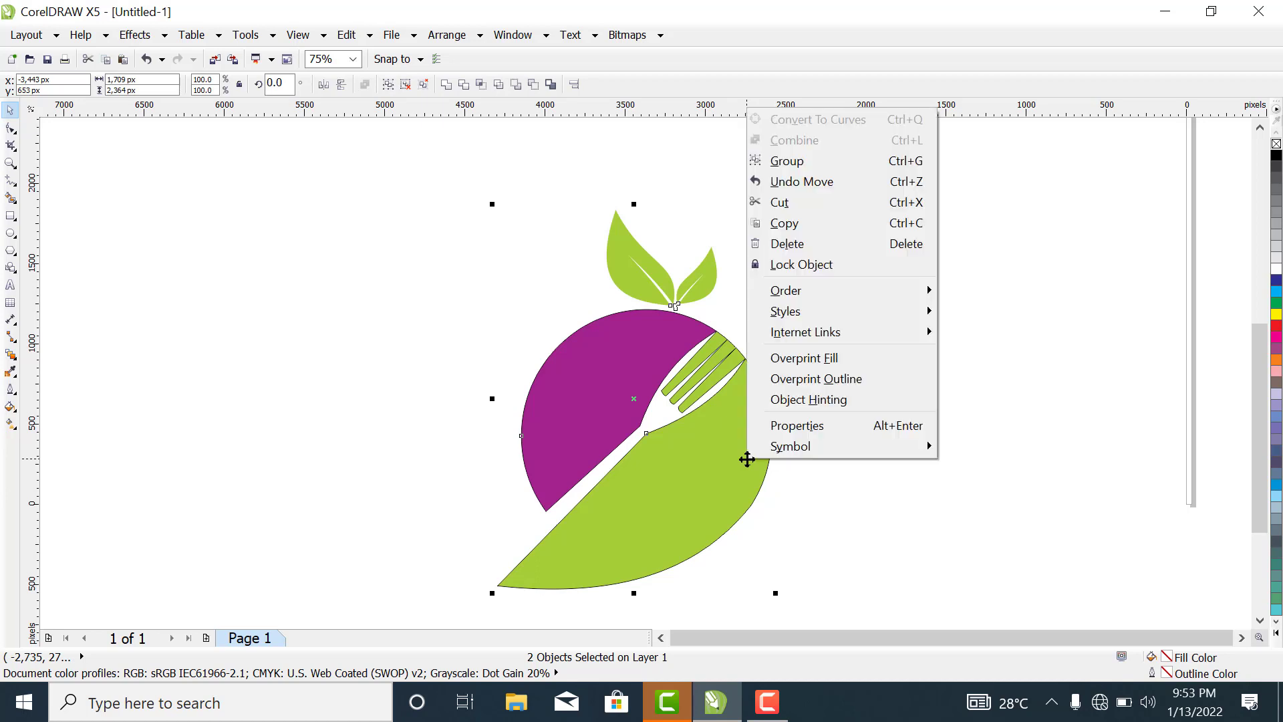
left_click(791, 169)
left_click(907, 351)
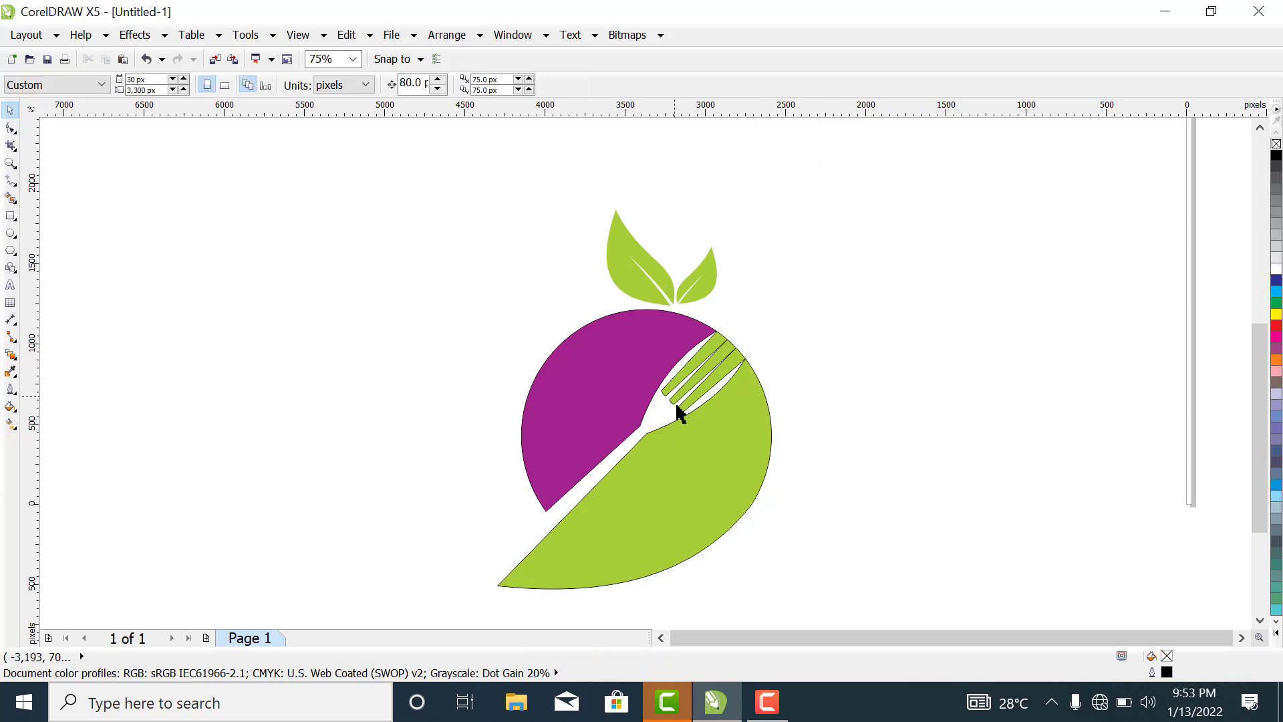
left_click_drag(682, 461, 677, 393)
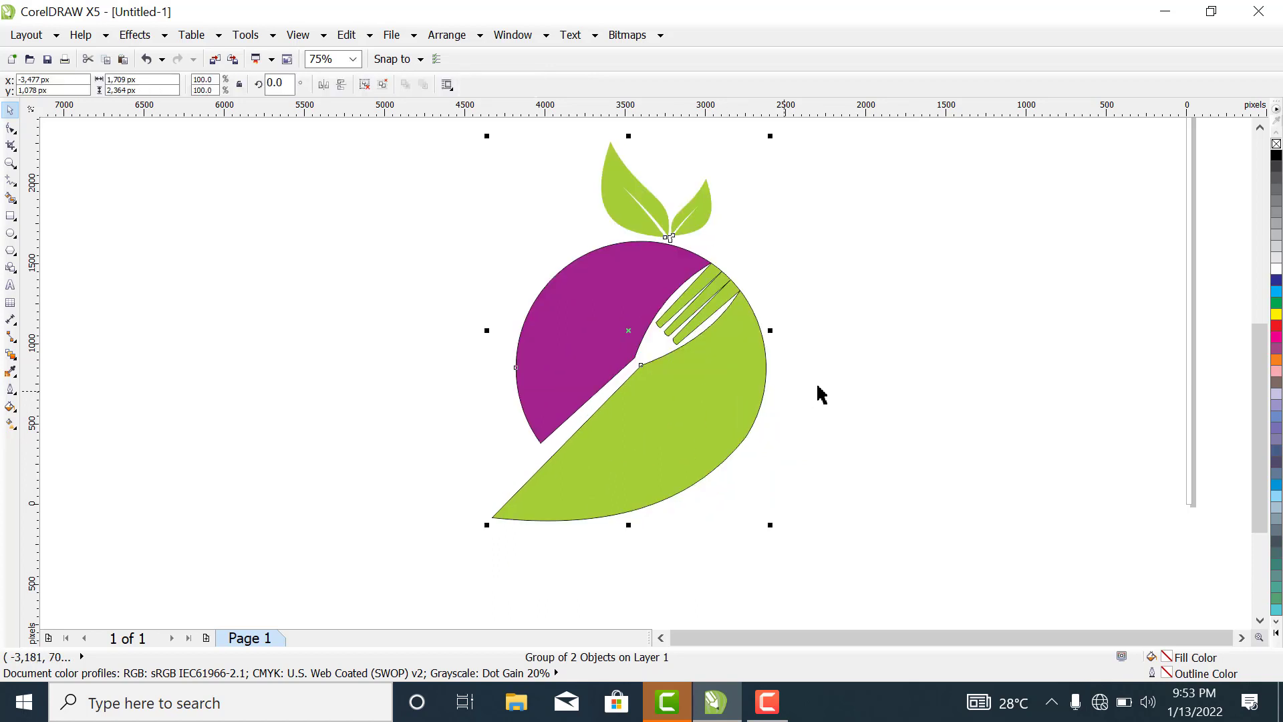
left_click(883, 318)
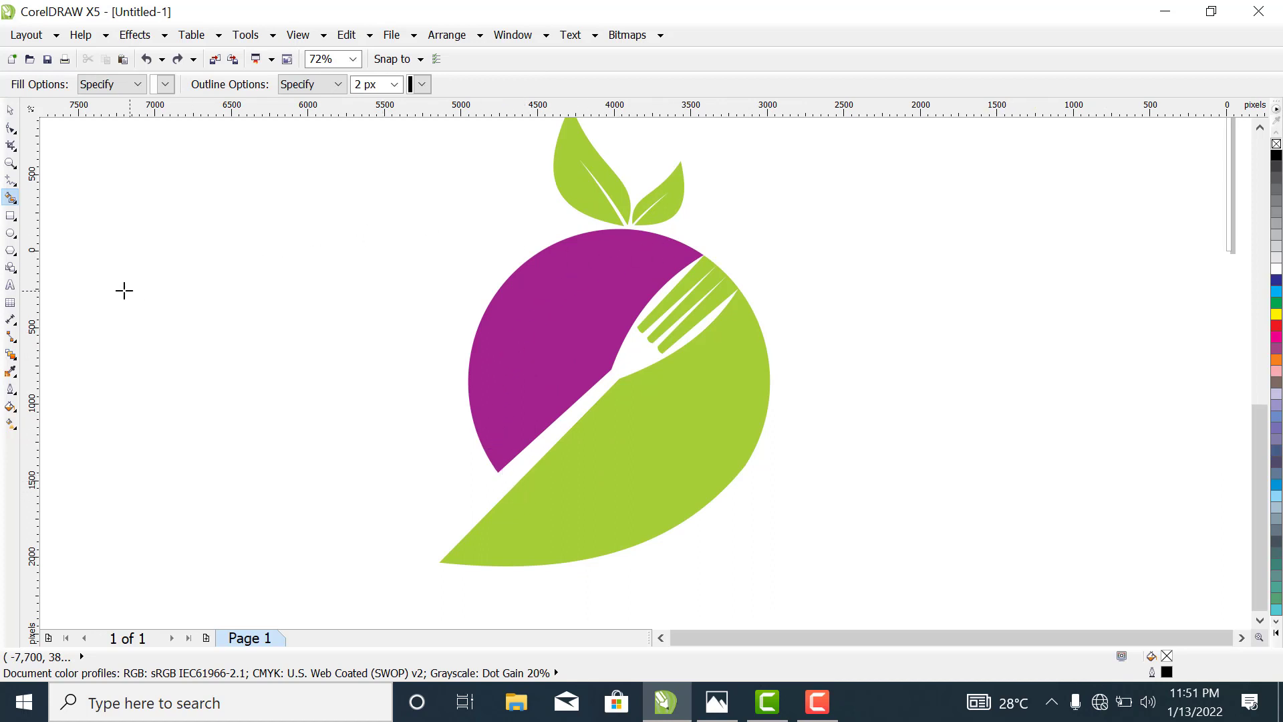
Draw a circle about 1,558 px in diameter over the logo and place it at about X -4,048 px and Y -800 px.
left_click(10, 233)
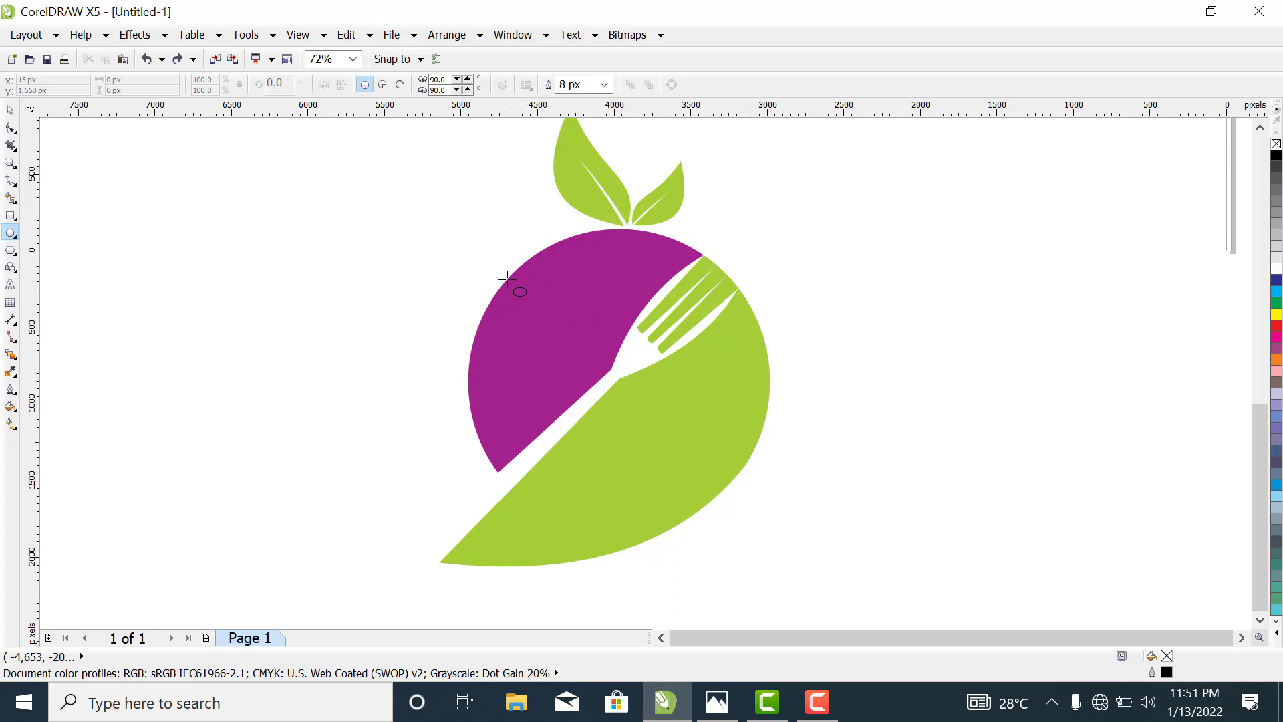
left_click_drag(499, 278, 730, 443)
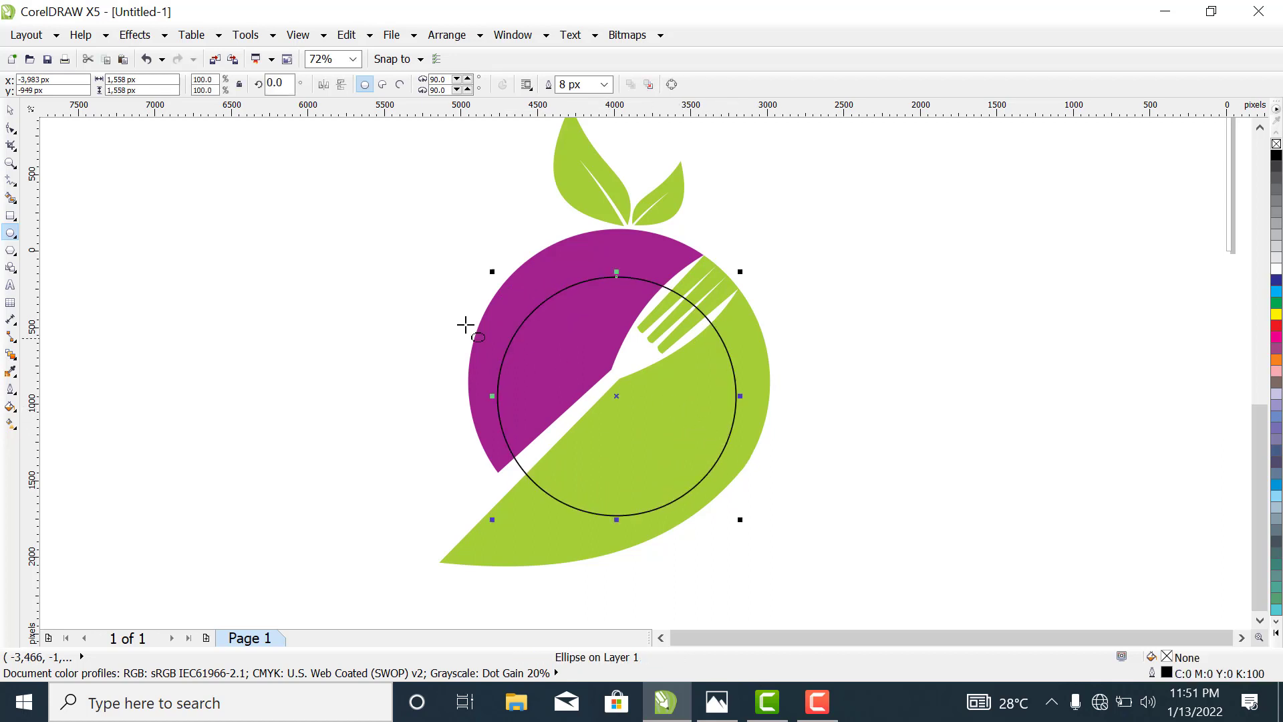
left_click(12, 110)
left_click_drag(678, 428, 669, 409)
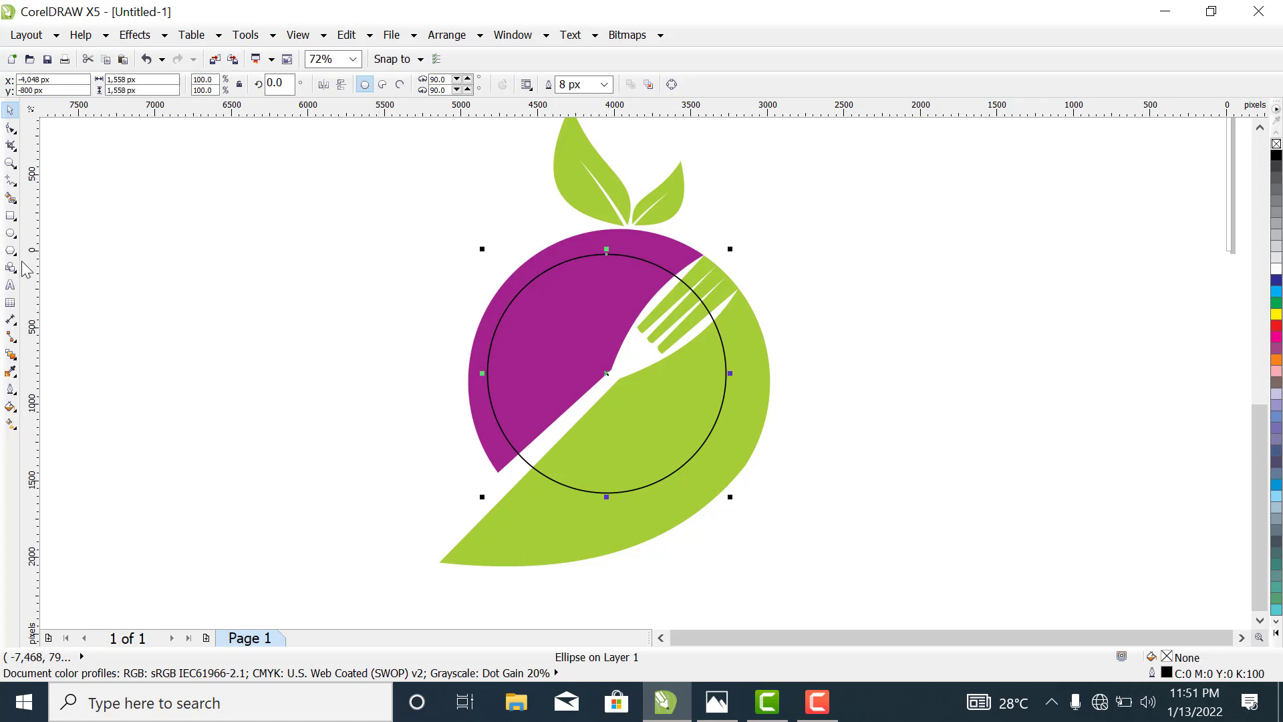
Draw a larger ellipse about 1,934 × 1,912 px and overlap it with the first circle at about X -3,852 px and Y -964 px.
left_click(10, 232)
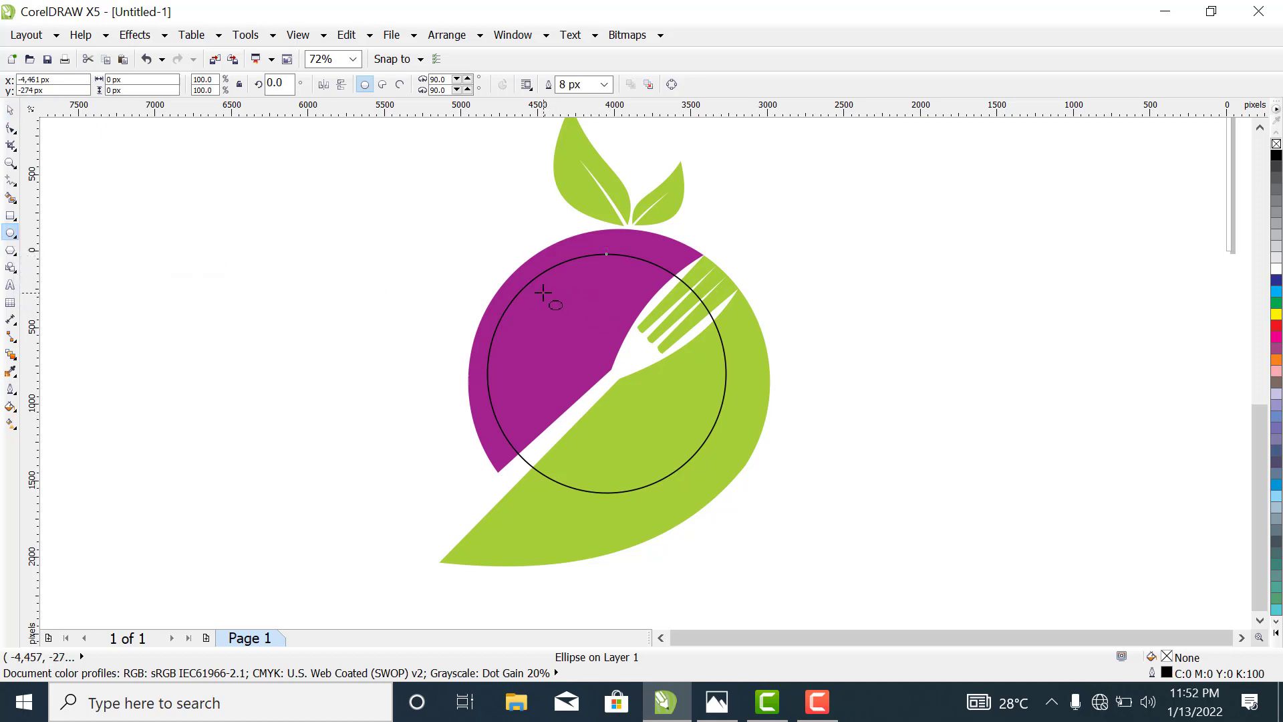
left_click_drag(543, 293, 841, 588)
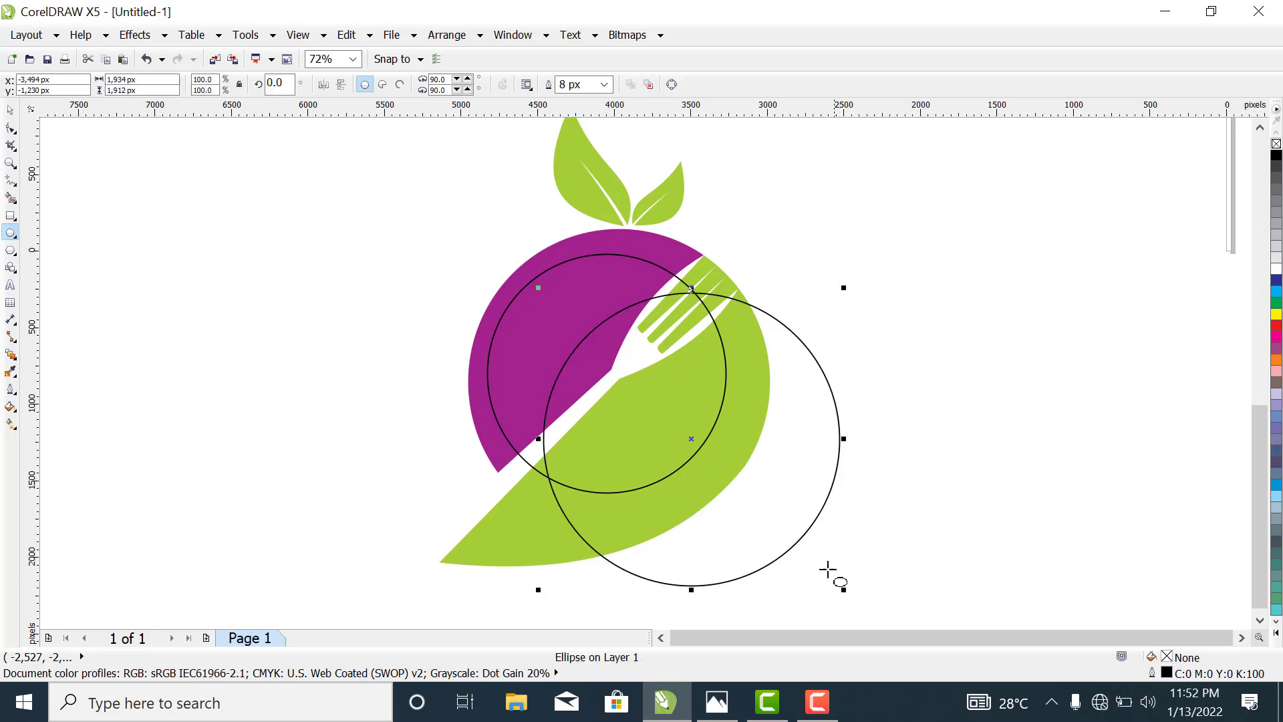
left_click(11, 113)
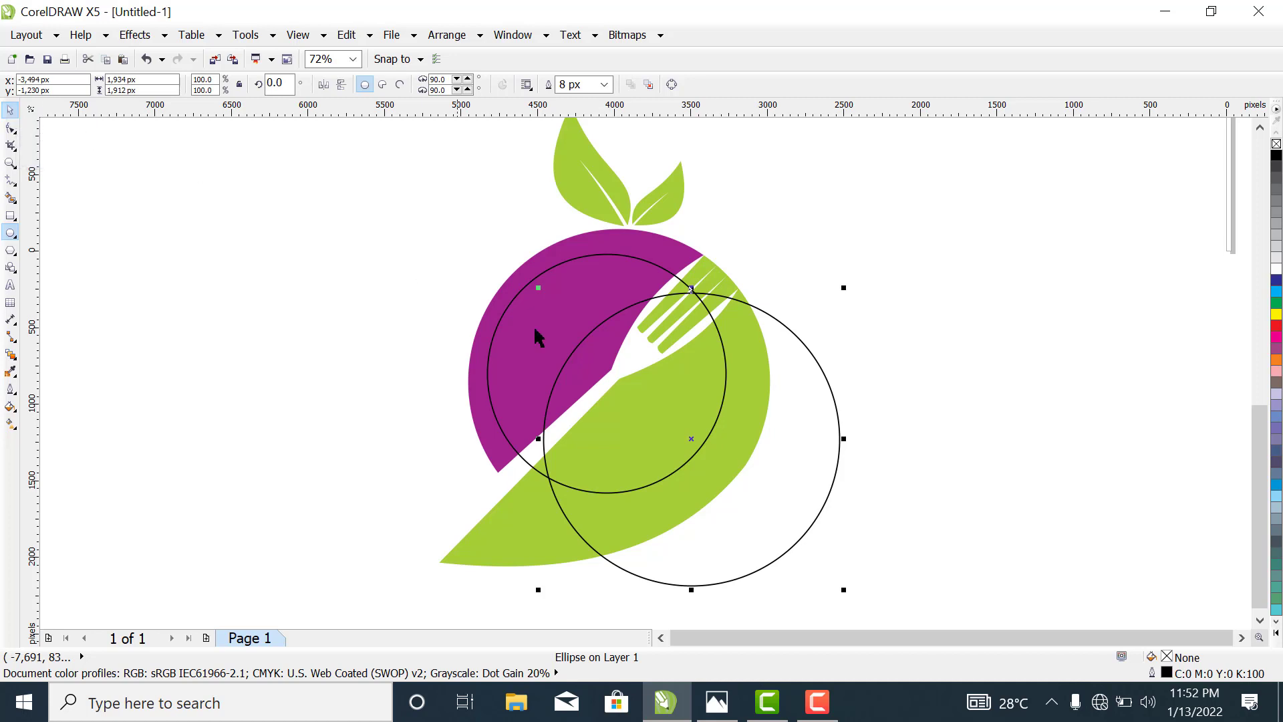
left_click_drag(785, 541, 731, 500)
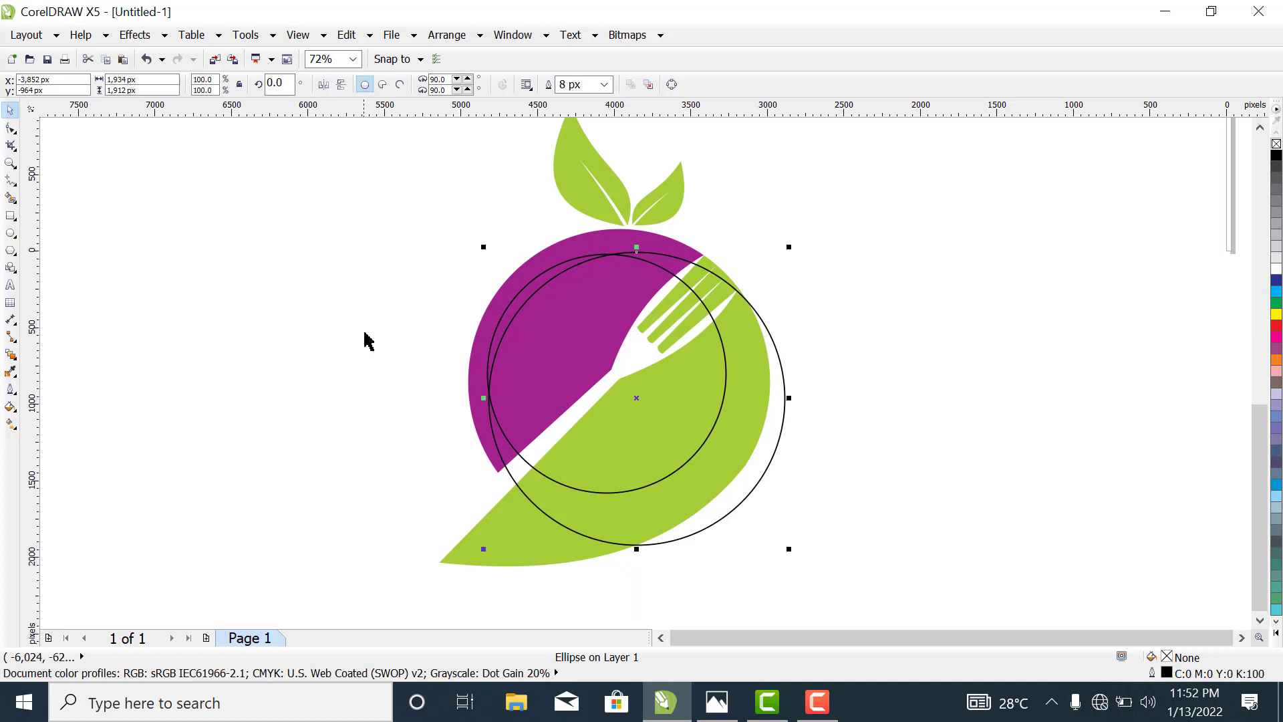
Create a white crescent with Smart Fill from the sliver between the two circles on the purple section.
left_click(9, 199)
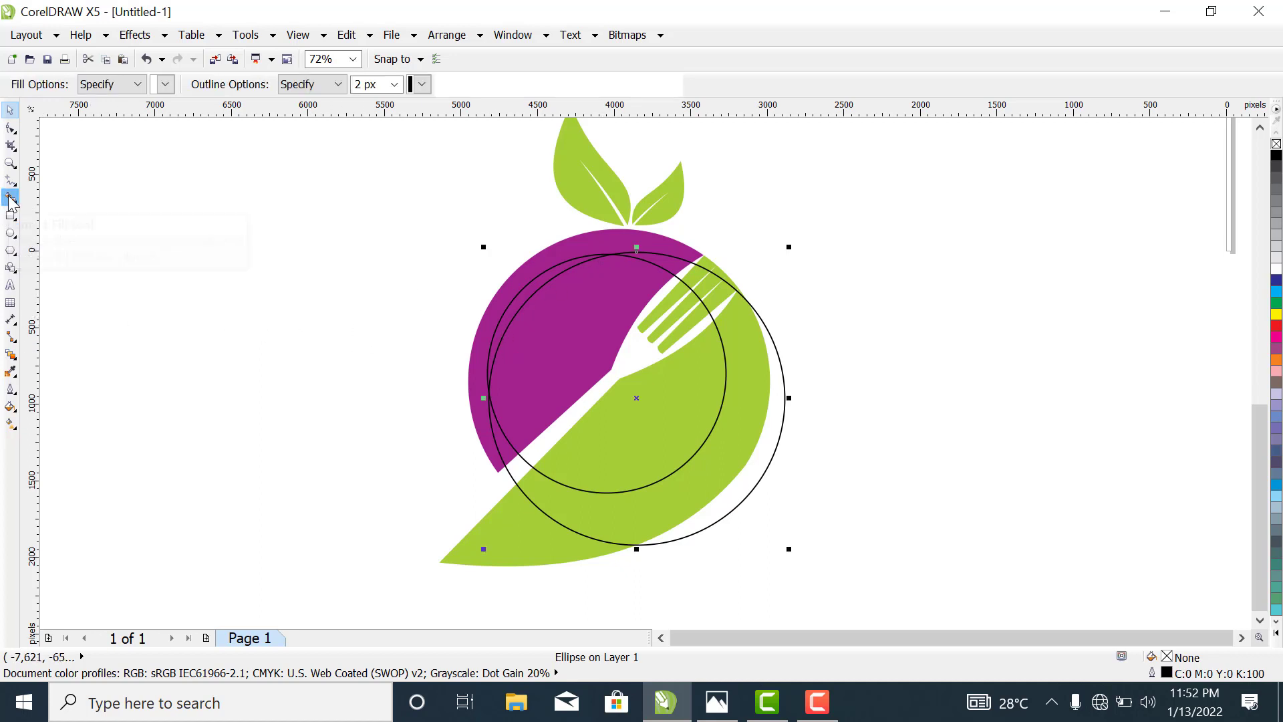
left_click(519, 301)
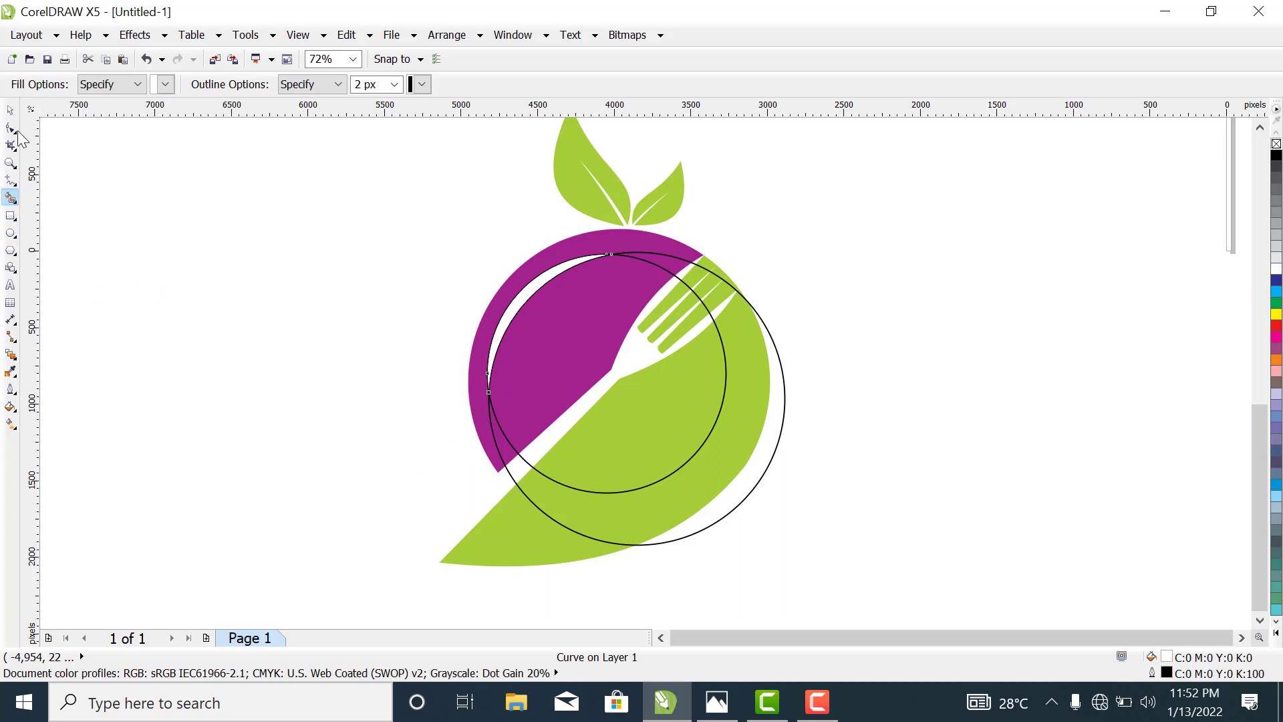
left_click(11, 109)
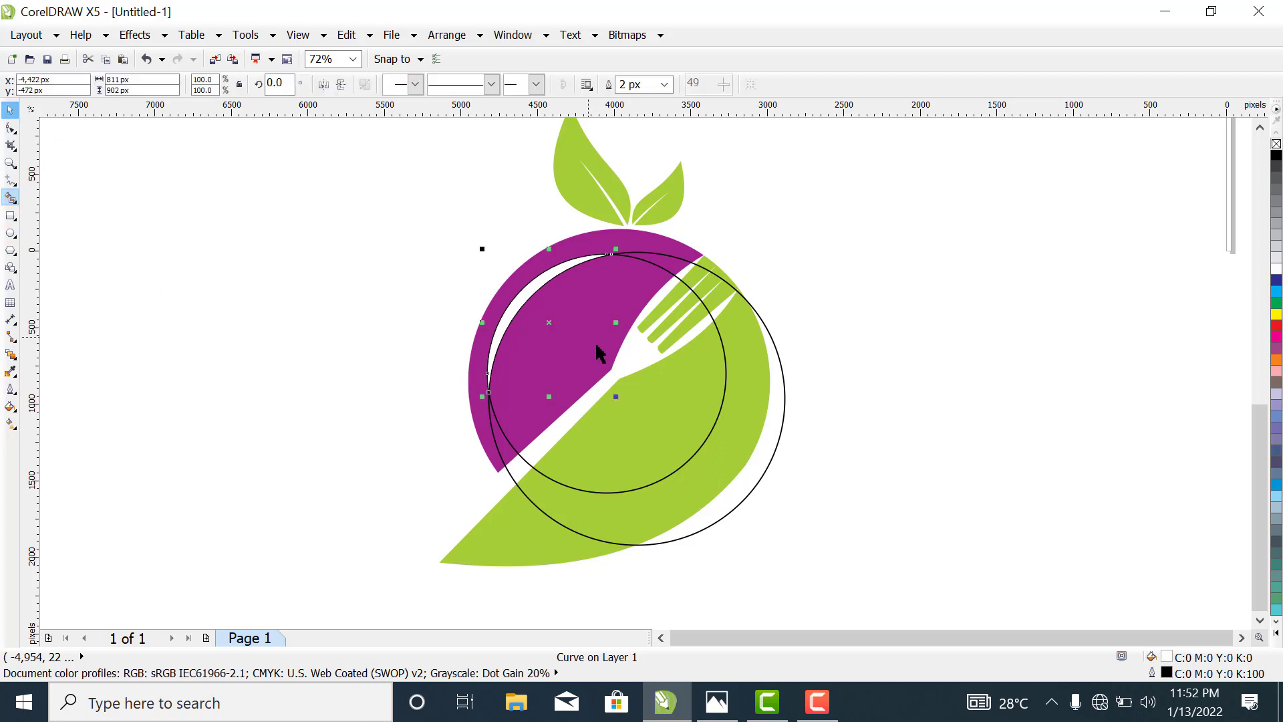
Delete the larger ellipse and the smaller construction circle, keeping the white crescent.
left_click(785, 371)
right_click(781, 361)
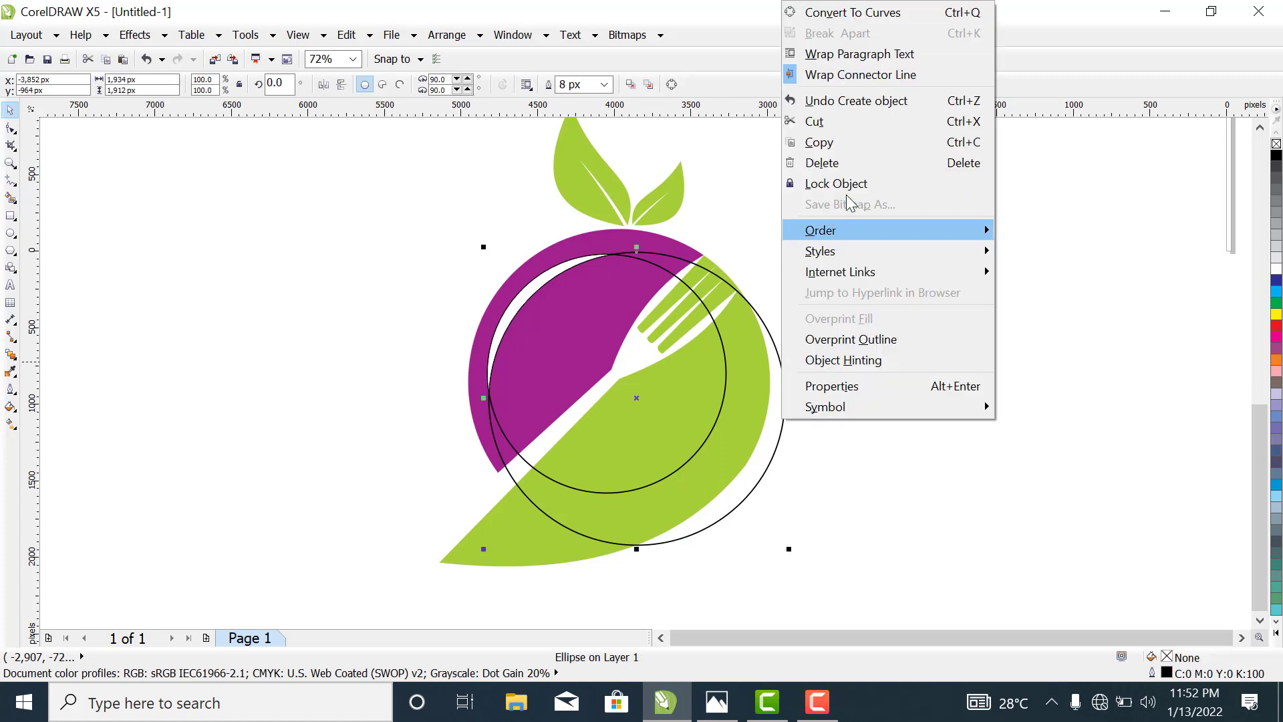
left_click(840, 163)
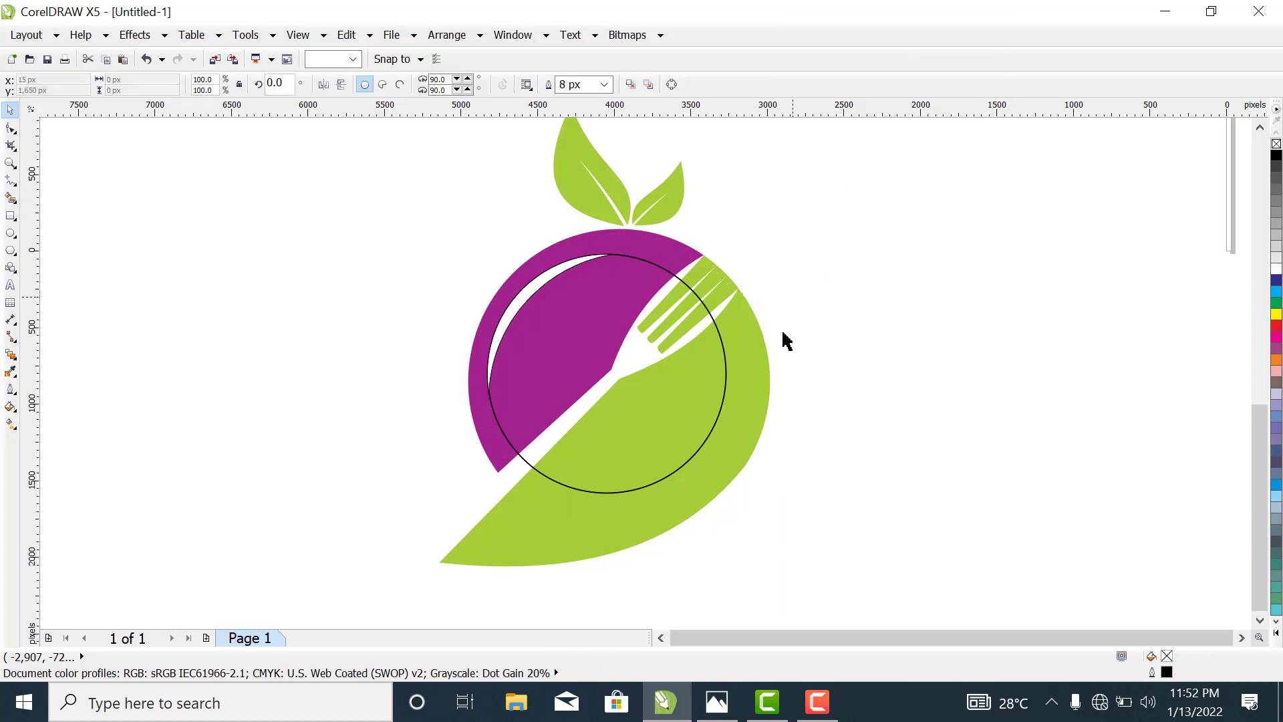
left_click(725, 389)
left_click(720, 387, "ctrl")
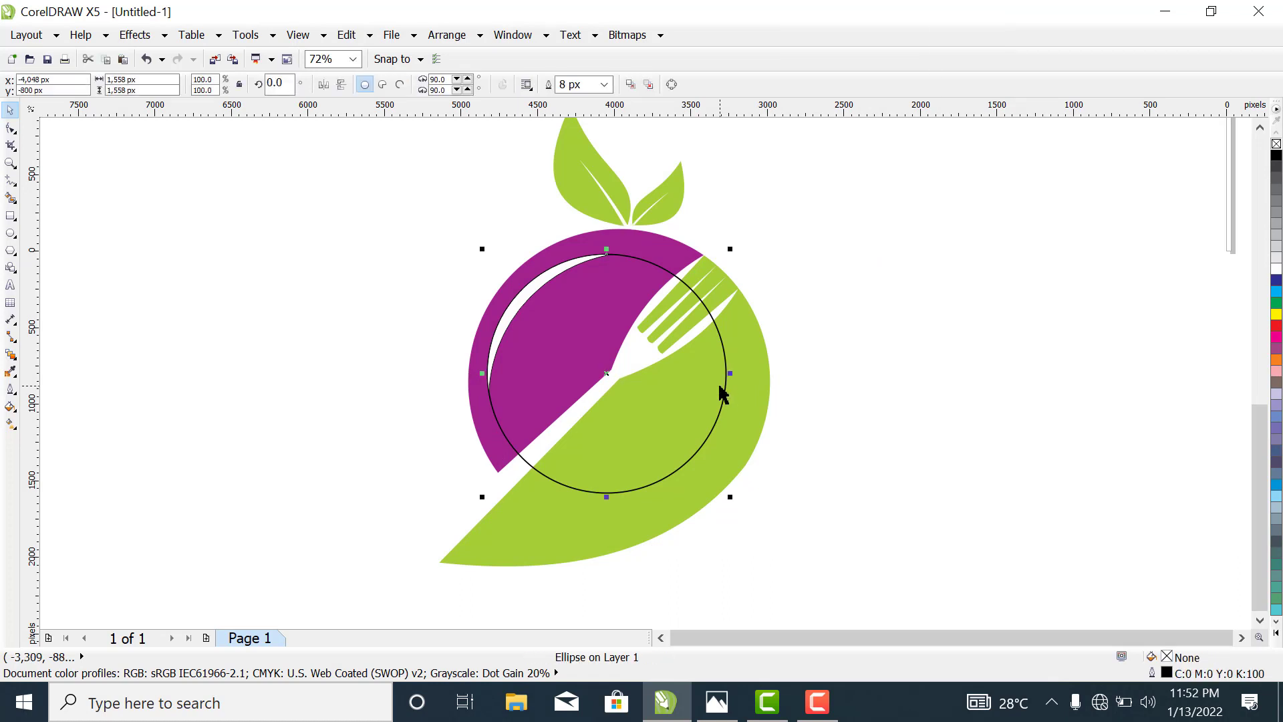
right_click(719, 384)
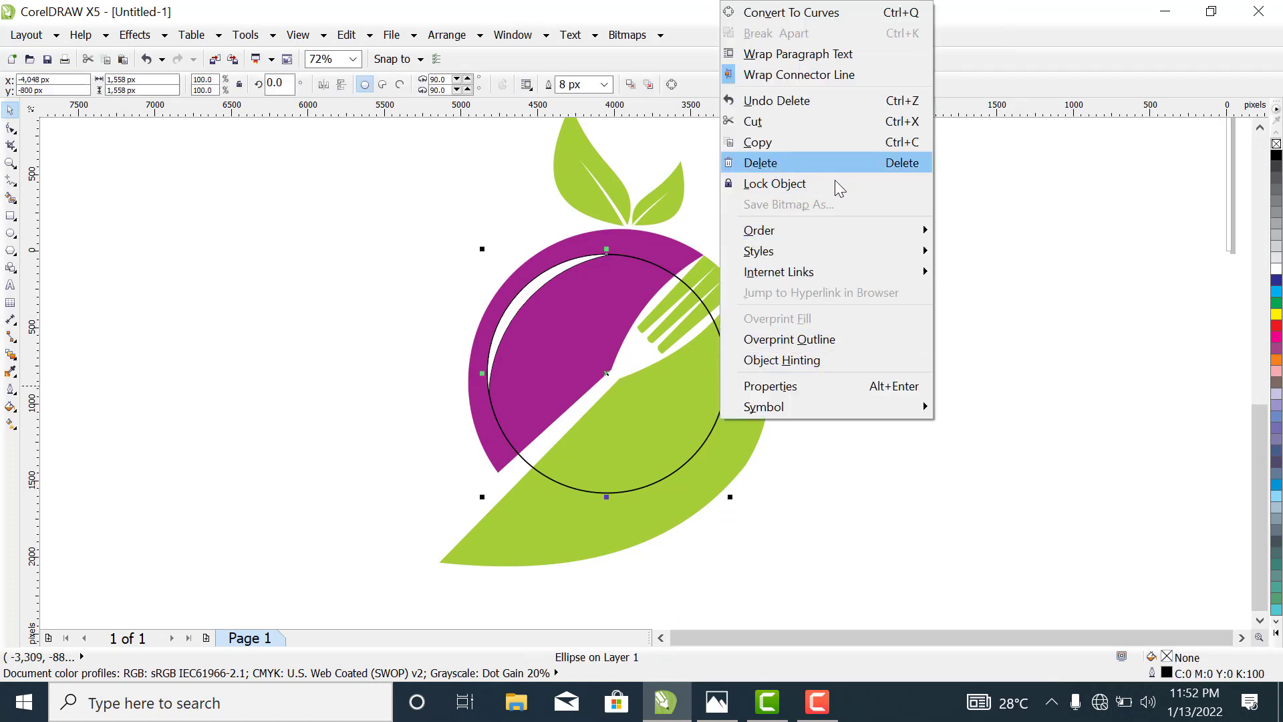
left_click(975, 221)
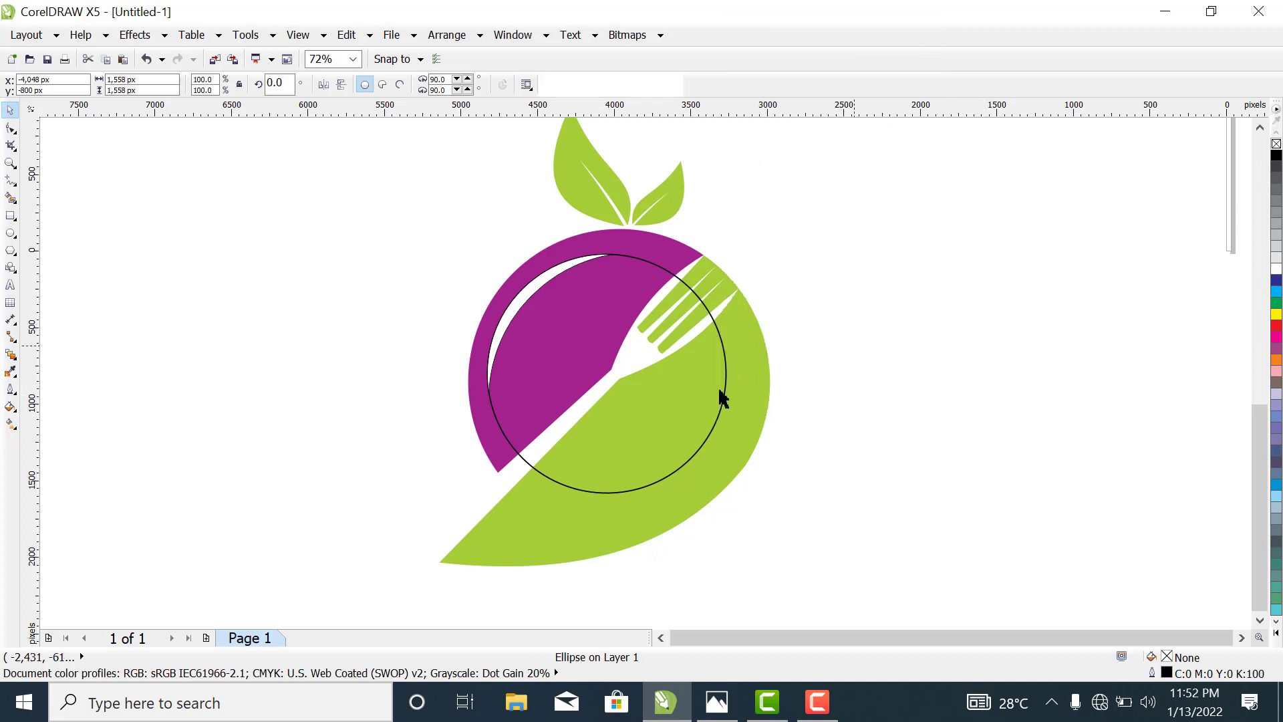
key("Escape")
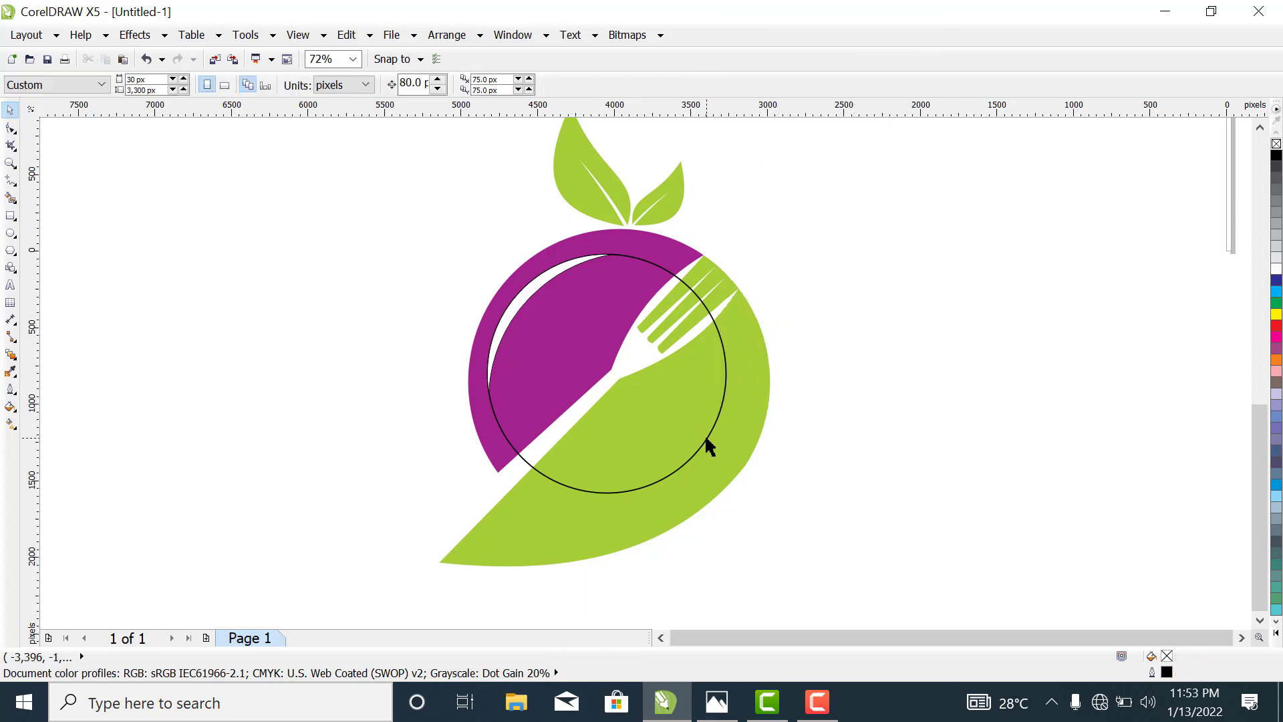
left_click(707, 439)
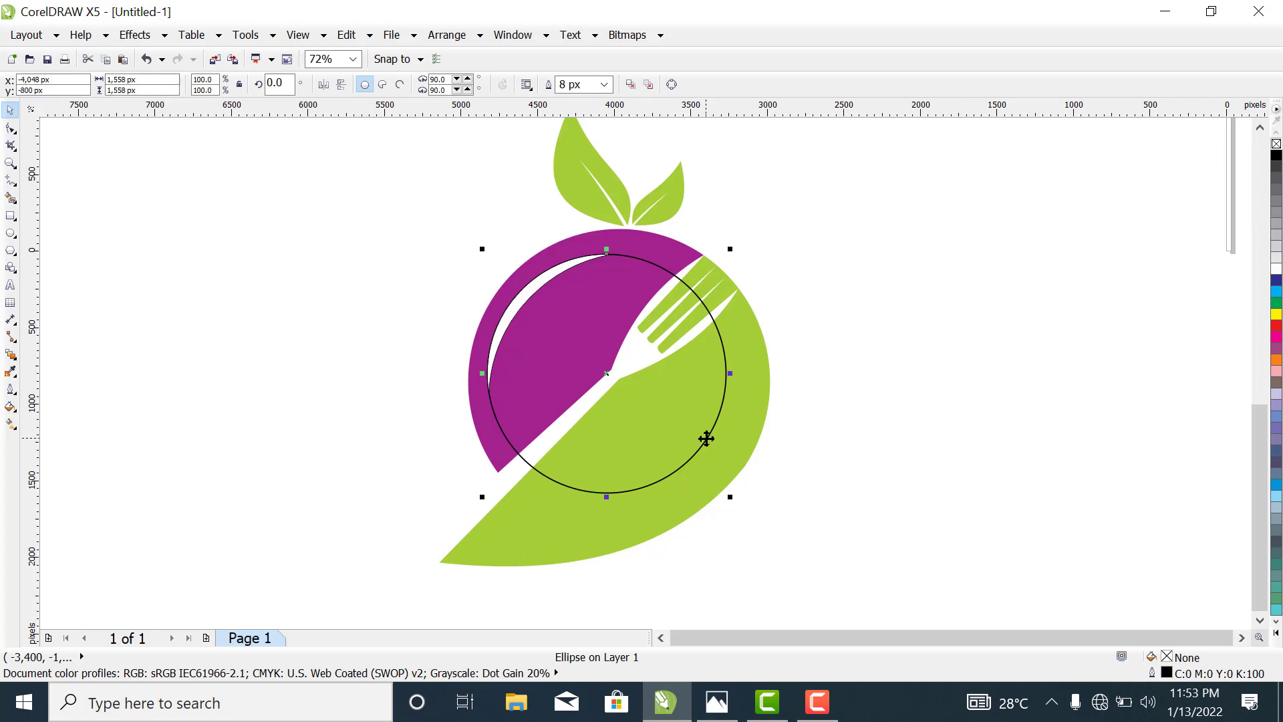
right_click(706, 439)
left_click(735, 181)
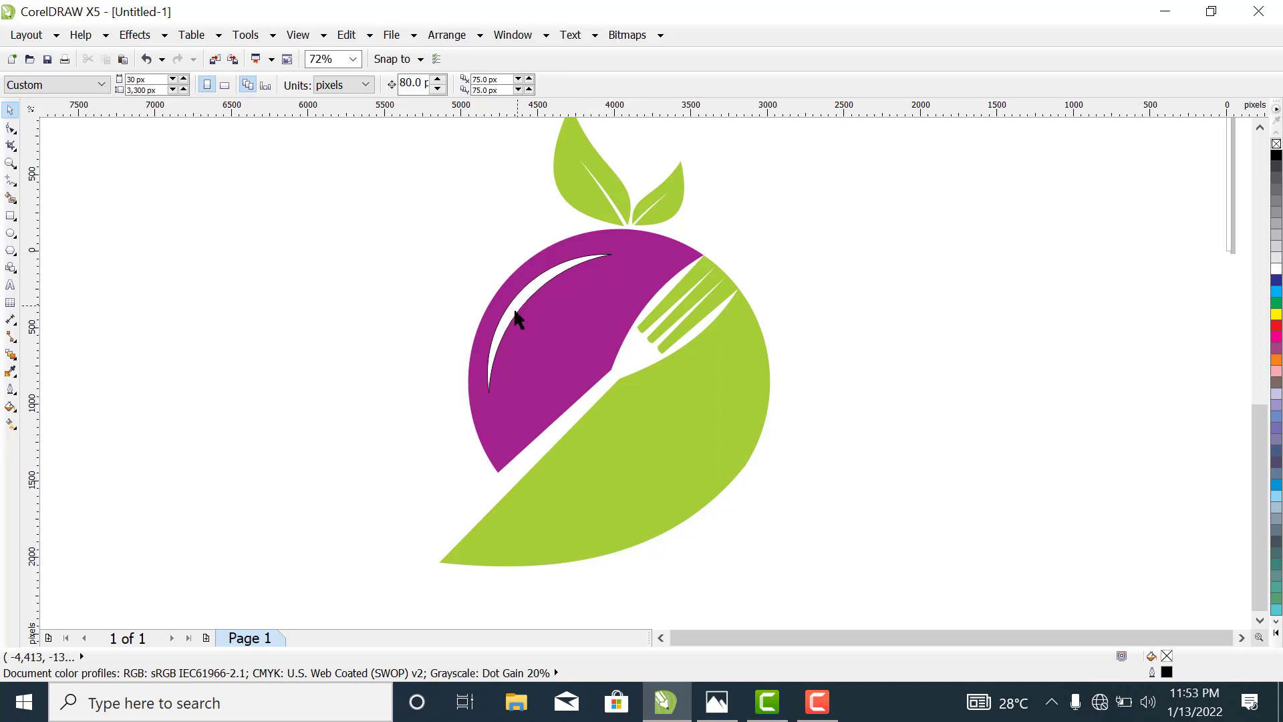
Remove the black outline from the white crescent highlight.
left_click(548, 282)
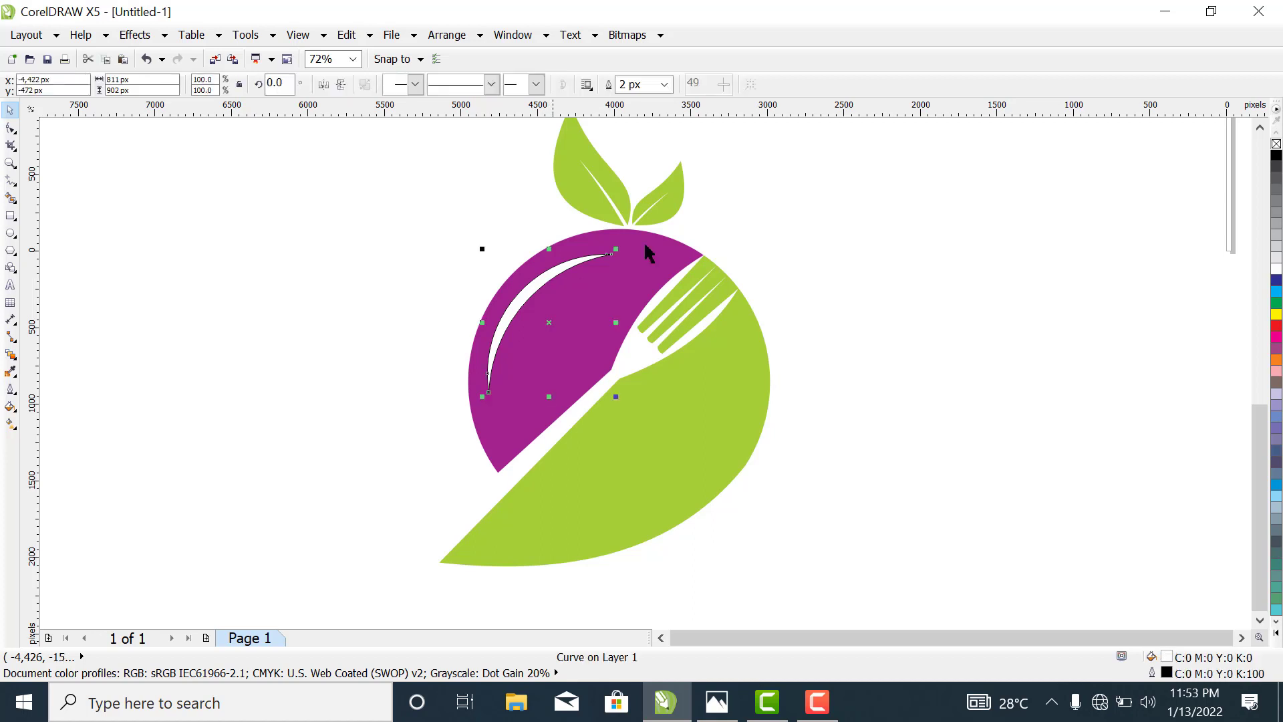
right_click(1277, 145)
left_click(1046, 290)
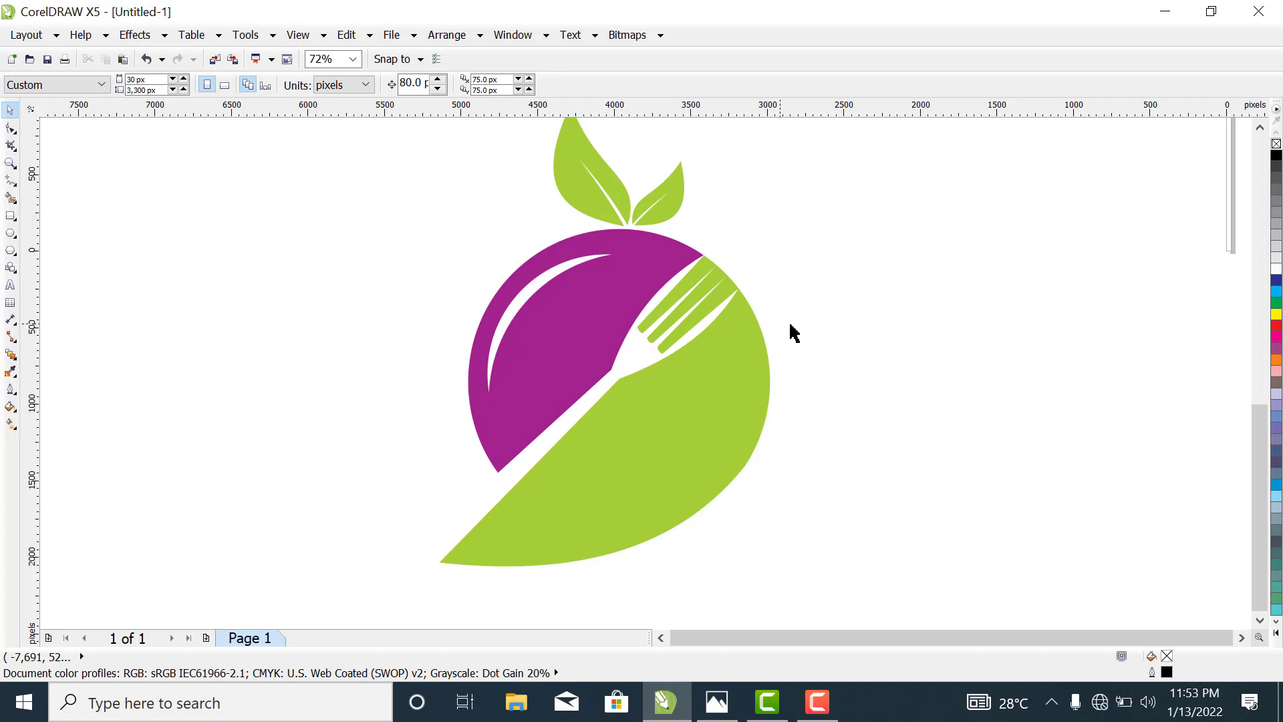
Fit the whole logo in view, from the leaf tips to the lower green point, to check the artwork.
scroll(859, 339, "up", 1)
scroll(854, 339, "down", 3)
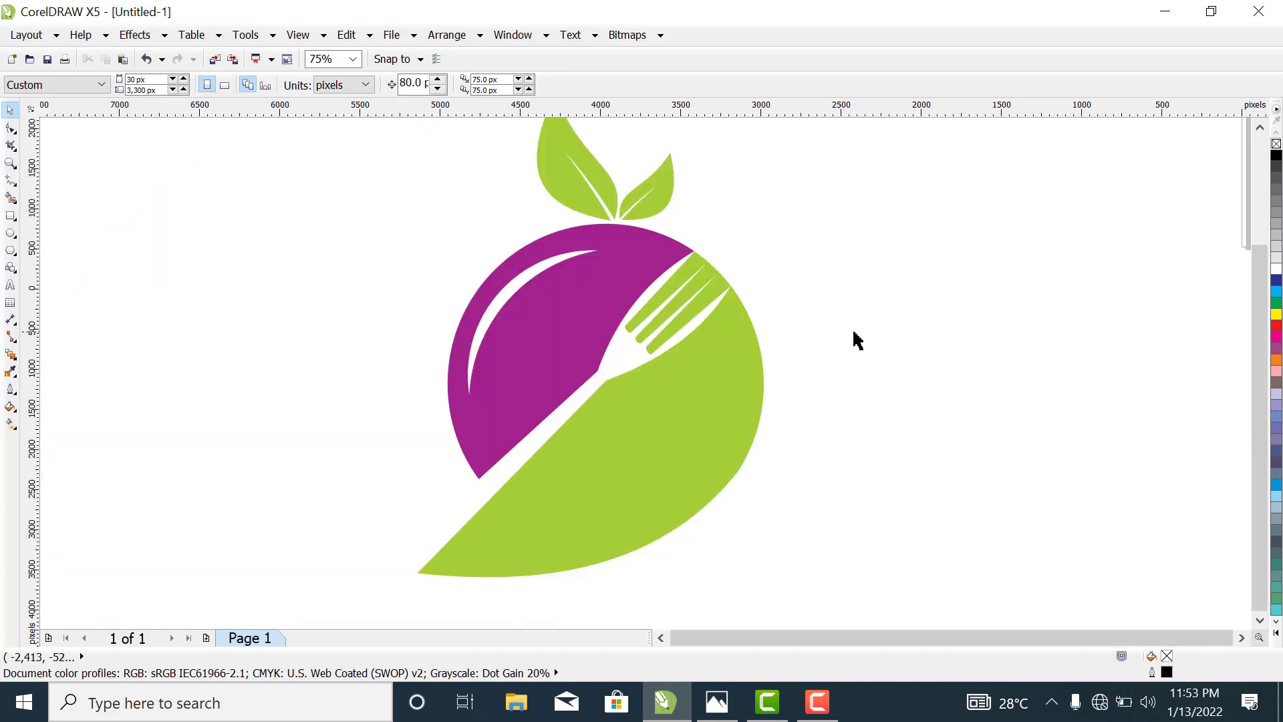
left_click(11, 162)
left_click_drag(519, 185, 1033, 574)
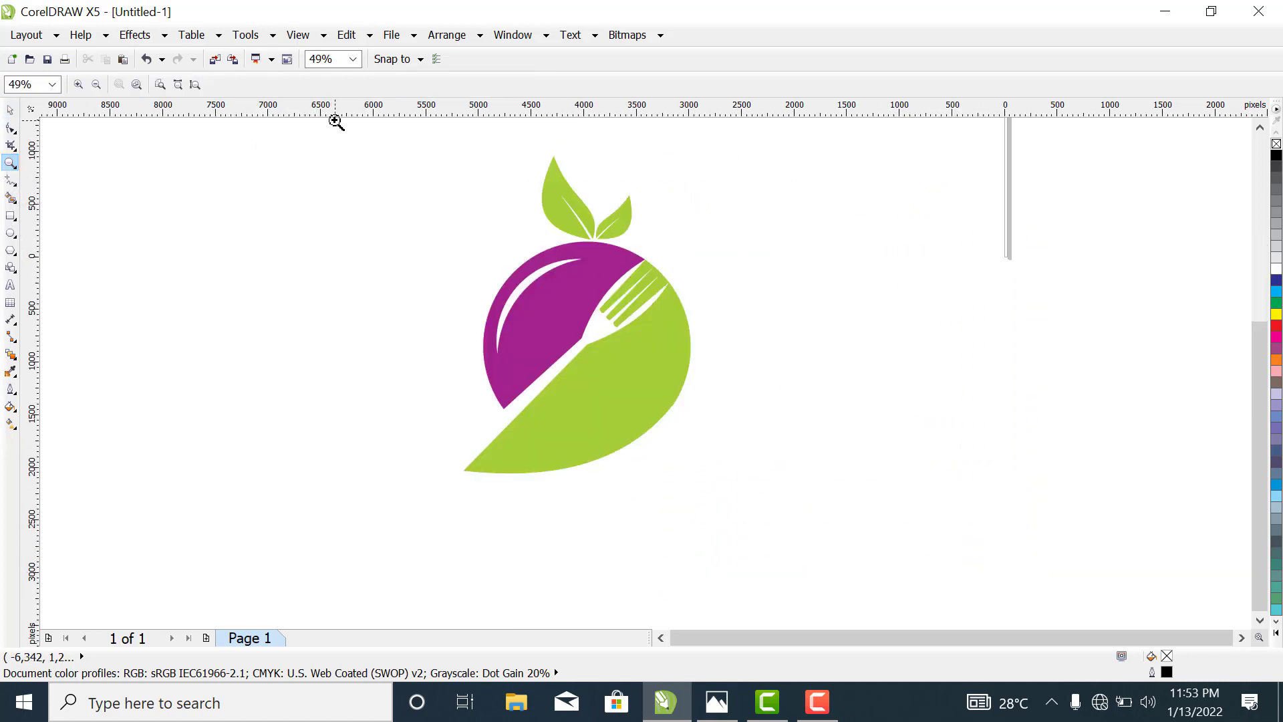
left_click_drag(367, 141, 873, 499)
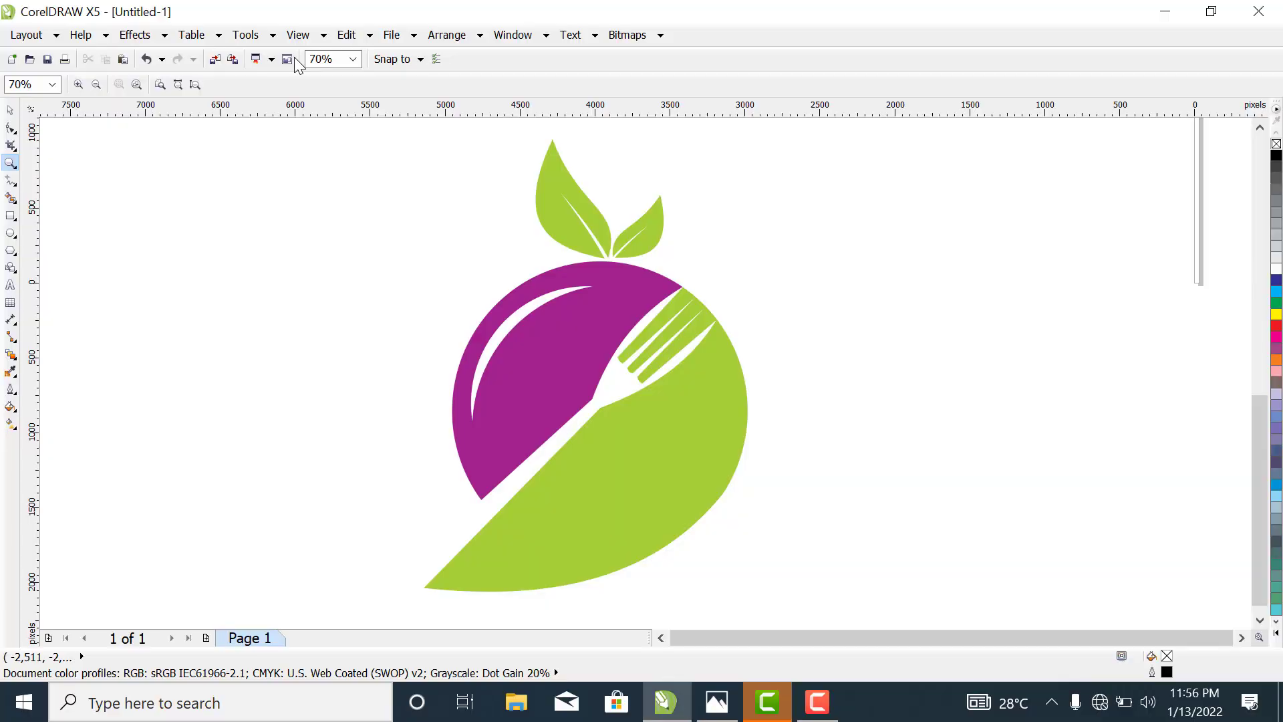